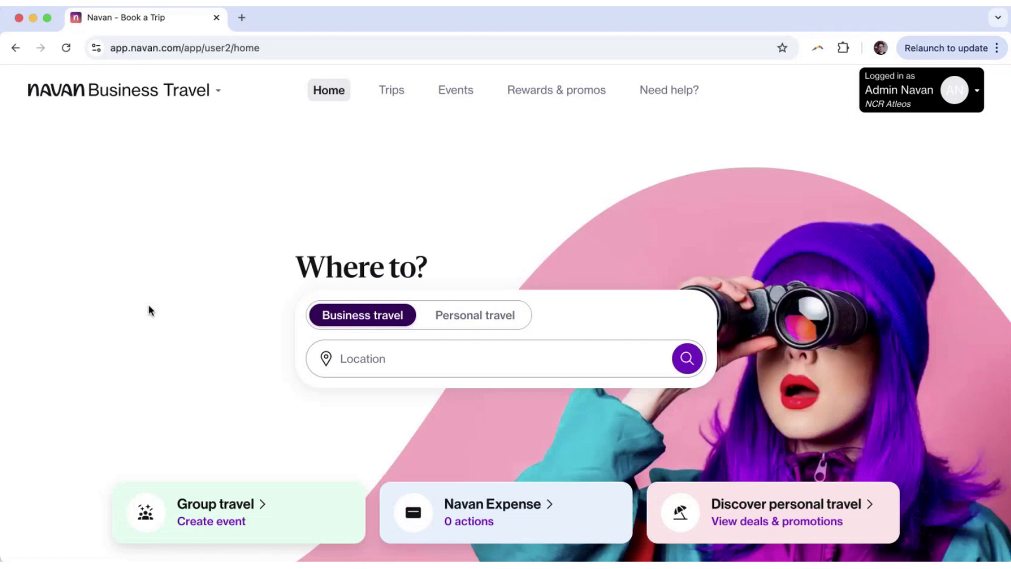
Open the Profile page from the account menu at top right.
{"action": "left_click", "coordinate": [895, 105]}
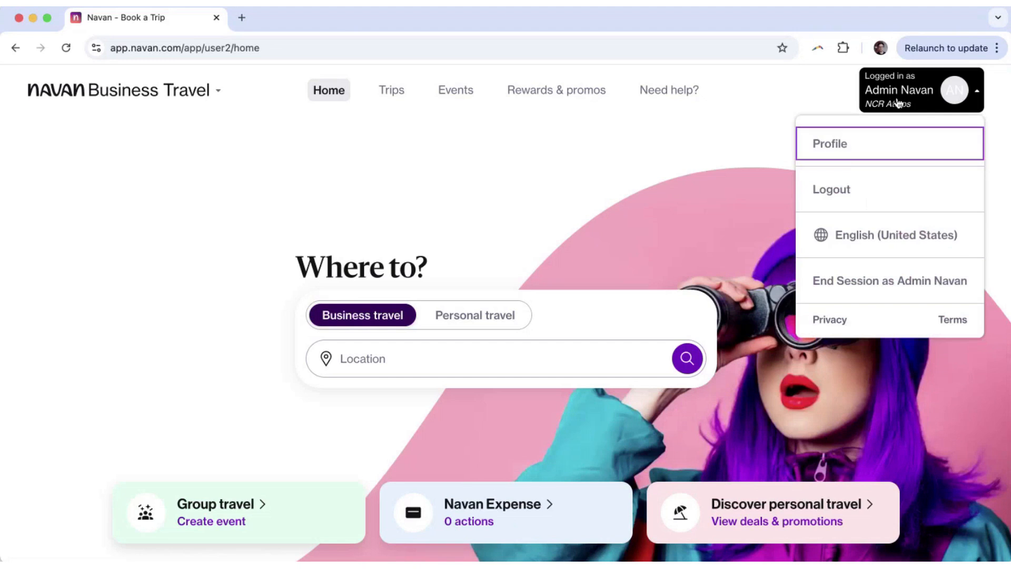
{"action": "left_click", "coordinate": [835, 156]}
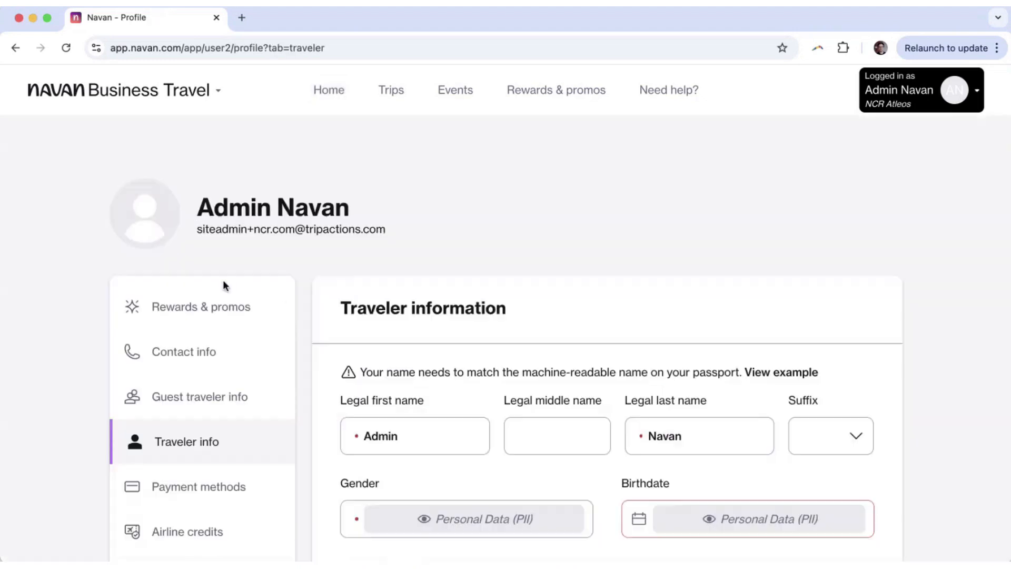
View the Rewards & promos section of the profile.
{"action": "left_click", "coordinate": [185, 321]}
{"action": "scroll", "coordinate": [68, 321], "scroll_direction": "down", "scroll_amount": 2}
{"action": "scroll", "coordinate": [65, 317], "scroll_direction": "down", "scroll_amount": 1}
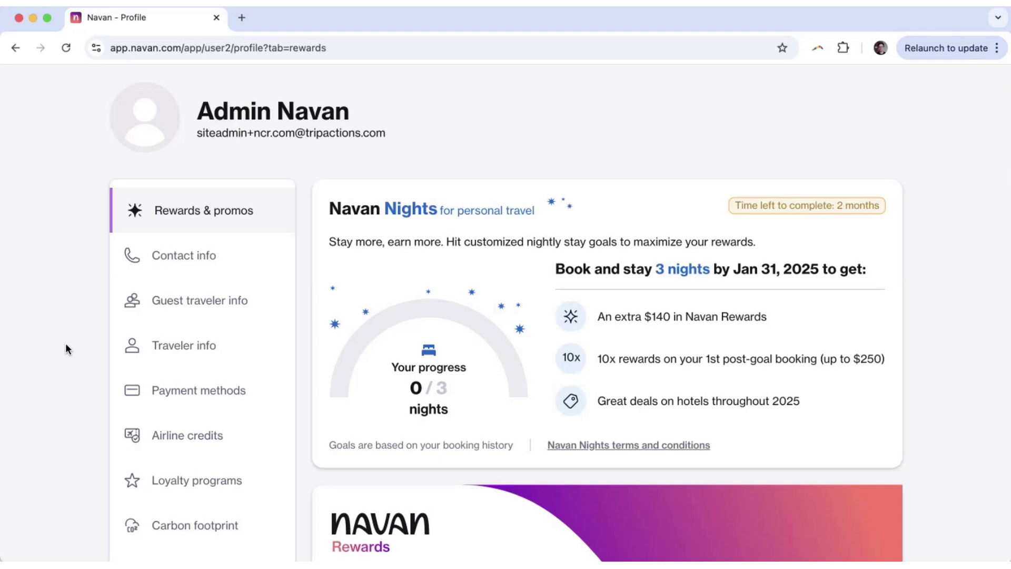
Switch to Contact info to see display name, work email and work number fields.
{"action": "left_click", "coordinate": [120, 260]}
{"action": "scroll", "coordinate": [47, 362], "scroll_direction": "down", "scroll_amount": 2}
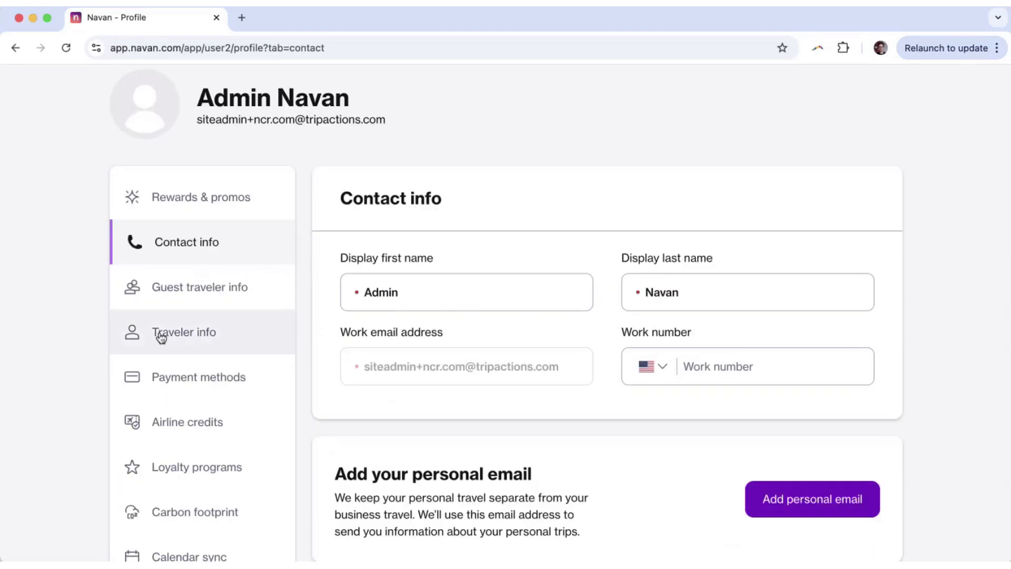
{"action": "scroll", "coordinate": [87, 329], "scroll_direction": "down", "scroll_amount": 3}
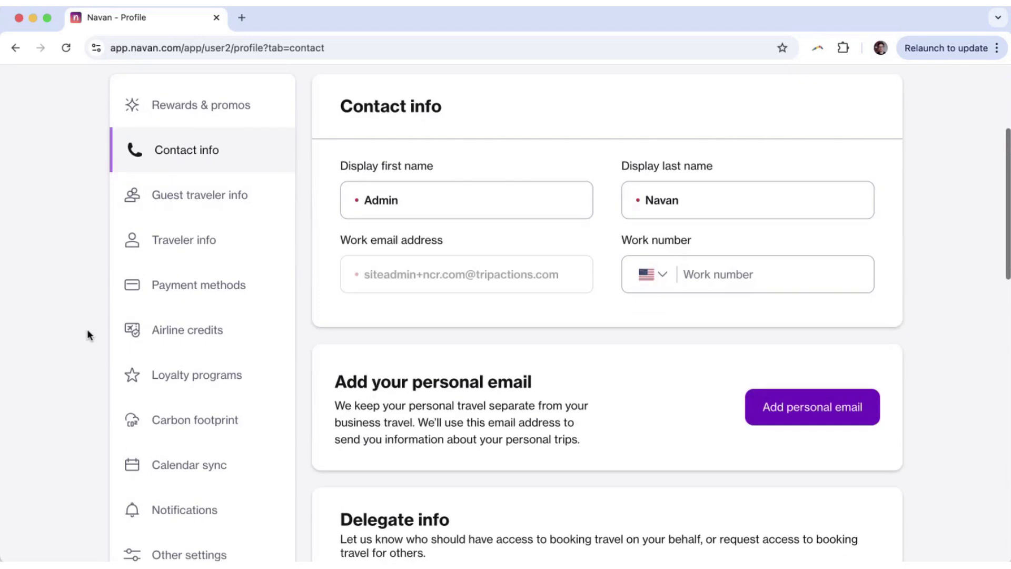
{"action": "scroll", "coordinate": [432, 295], "scroll_direction": "up", "scroll_amount": 3}
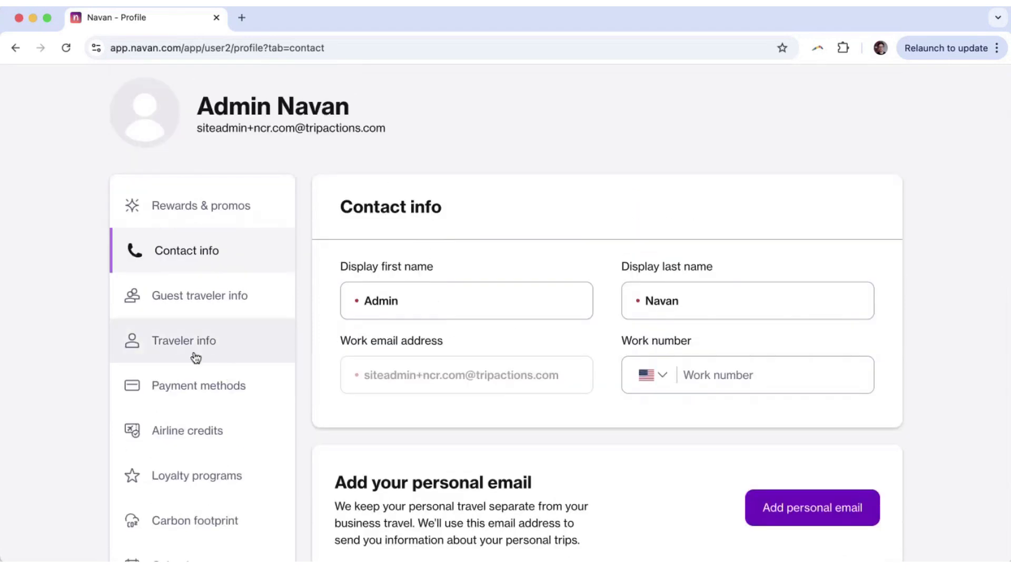
{"action": "left_click", "coordinate": [195, 357]}
{"action": "scroll", "coordinate": [24, 332], "scroll_direction": "down", "scroll_amount": 3}
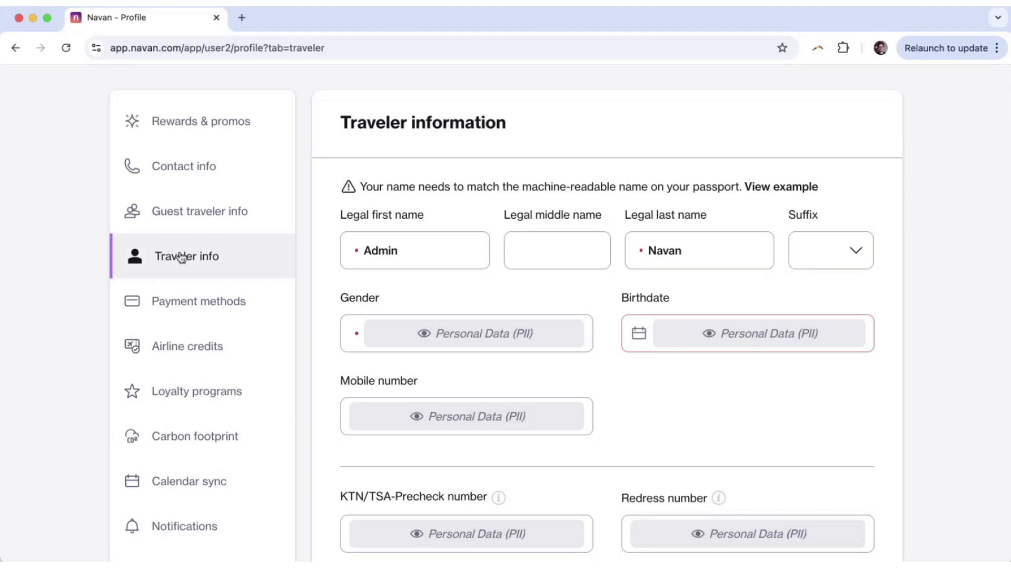
{"action": "left_click_drag", "start_coordinate": [389, 187], "coordinate": [597, 181]}
{"action": "left_click", "coordinate": [598, 181]}
{"action": "left_click", "coordinate": [203, 168]}
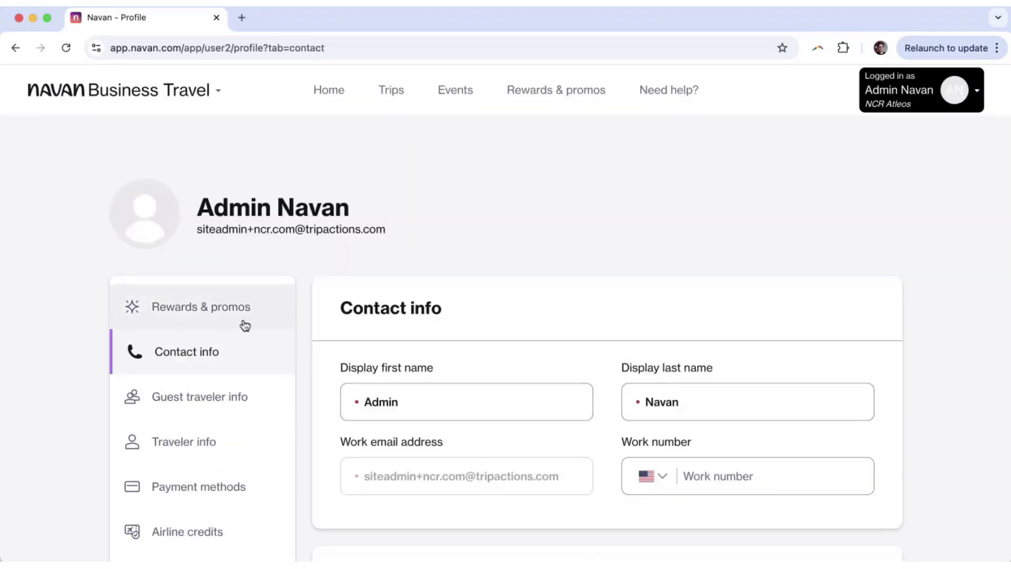
Scroll to Delegate info and highlight its heading, showing the Entire company delegate setting.
{"action": "scroll", "coordinate": [245, 326], "scroll_direction": "down", "scroll_amount": 2}
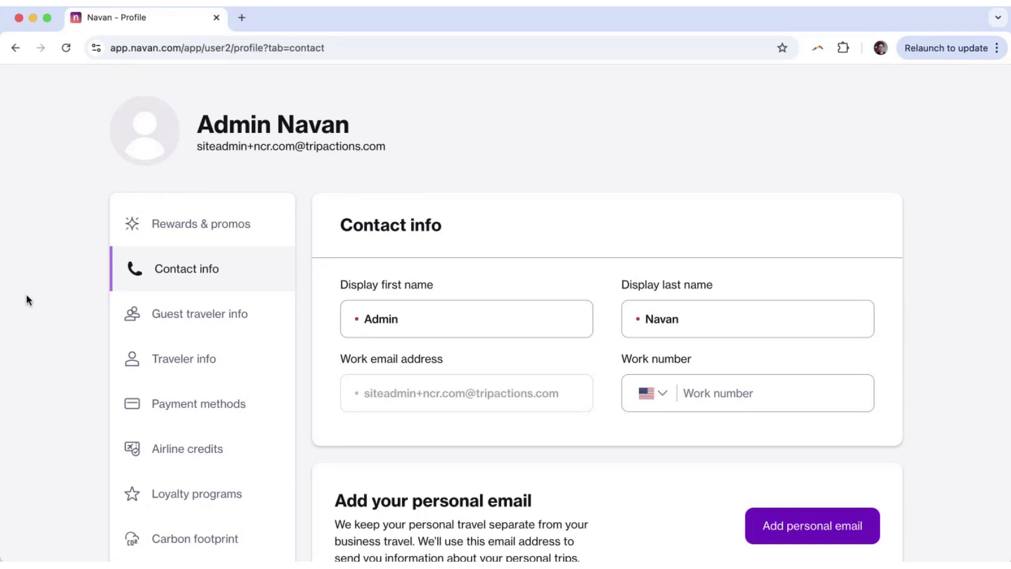
{"action": "scroll", "coordinate": [34, 231], "scroll_direction": "down", "scroll_amount": 3}
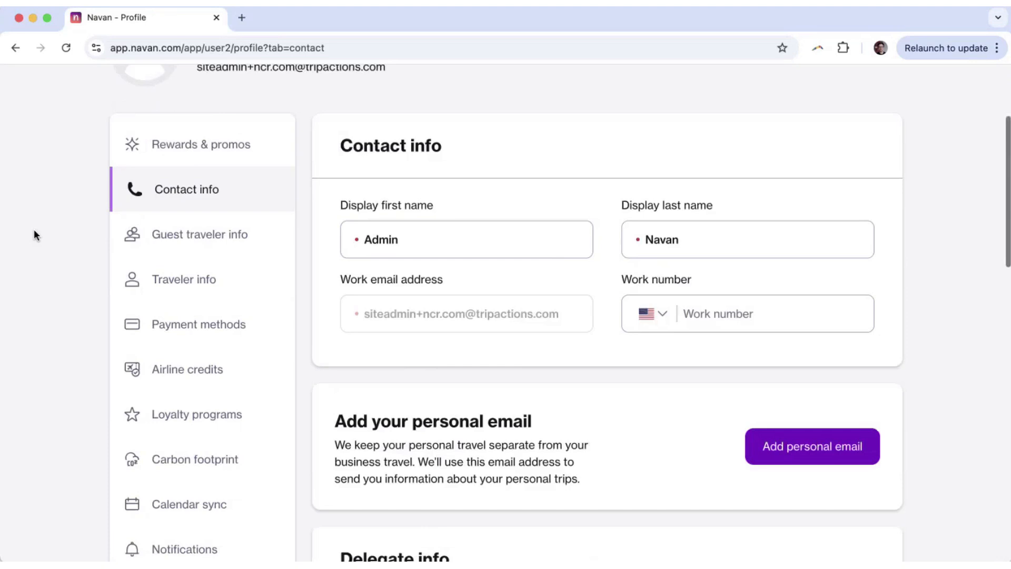
{"action": "scroll", "coordinate": [25, 241], "scroll_direction": "down", "scroll_amount": 5}
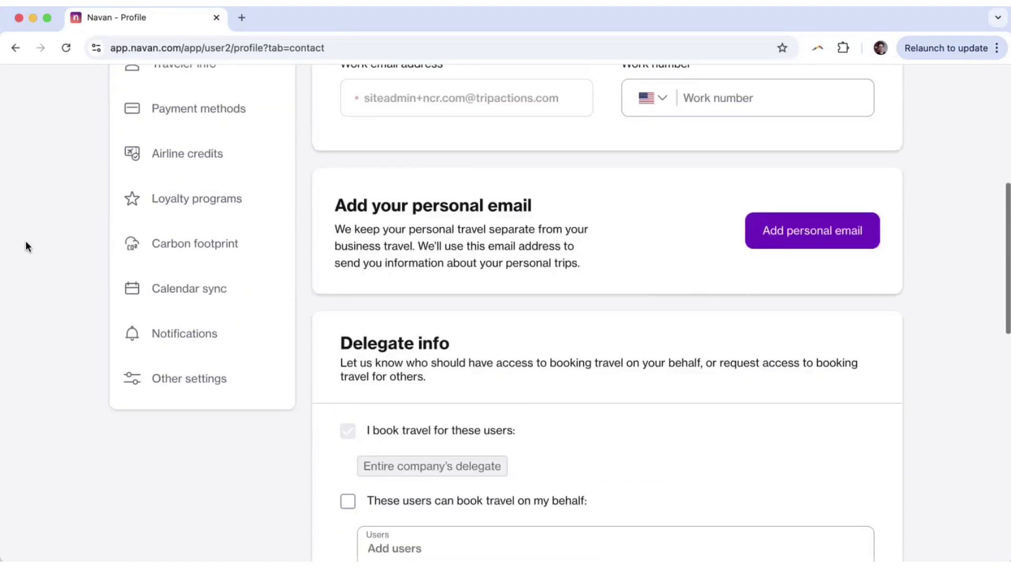
{"action": "scroll", "coordinate": [25, 240], "scroll_direction": "up", "scroll_amount": 1}
{"action": "left_click_drag", "start_coordinate": [352, 384], "coordinate": [486, 376]}
{"action": "scroll", "coordinate": [487, 376], "scroll_direction": "down", "scroll_amount": 3}
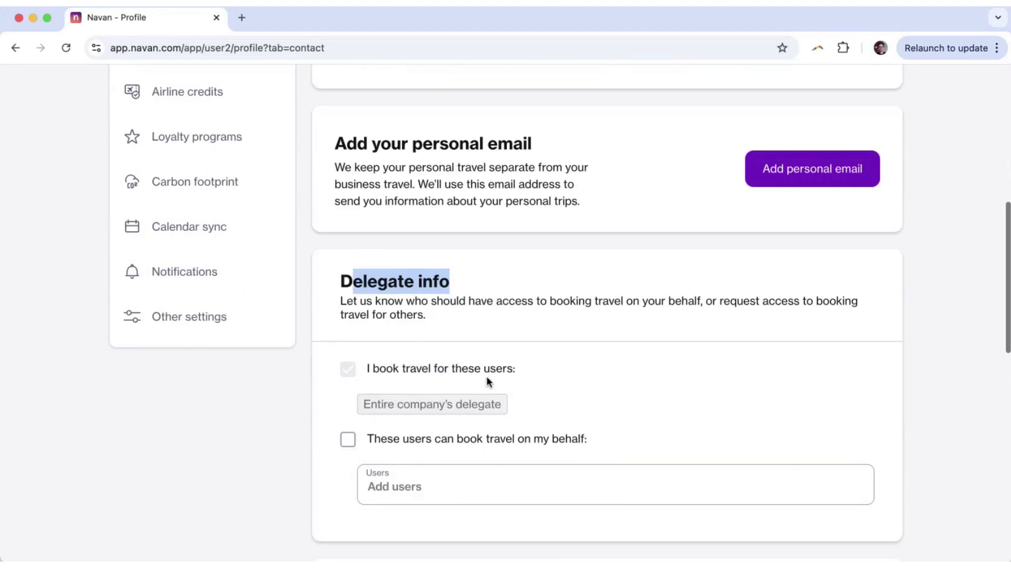
{"action": "scroll", "coordinate": [487, 376], "scroll_direction": "down", "scroll_amount": 3}
{"action": "left_click", "coordinate": [190, 374]}
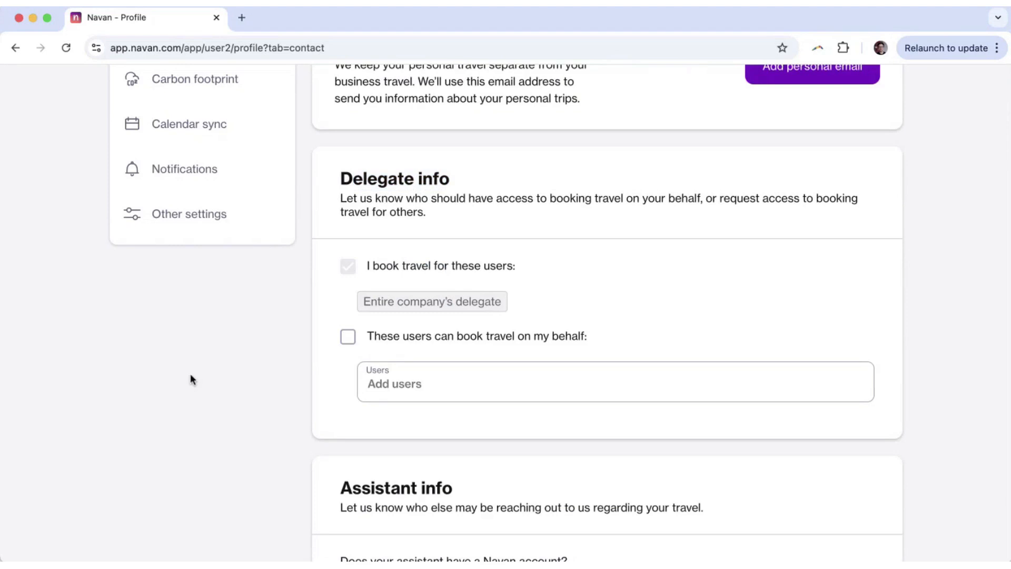
{"action": "left_click_drag", "start_coordinate": [331, 170], "coordinate": [476, 168]}
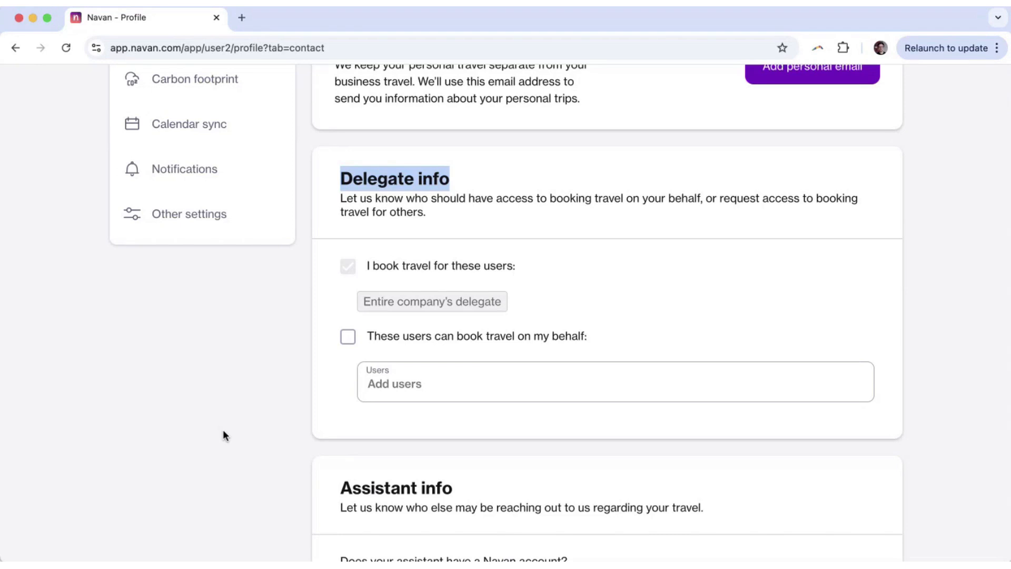
{"action": "scroll", "coordinate": [223, 428], "scroll_direction": "down", "scroll_amount": 4}
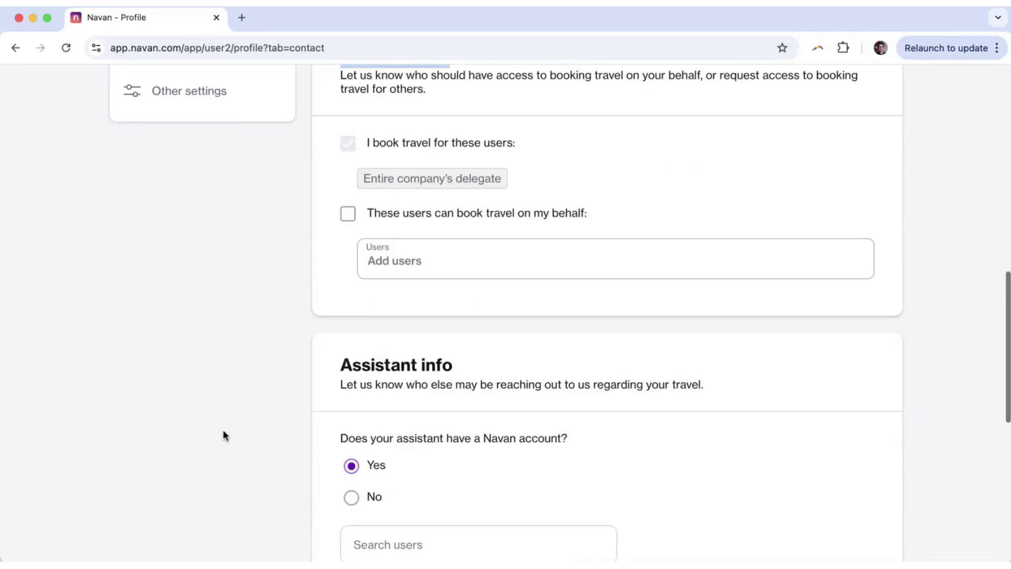
{"action": "left_click_drag", "start_coordinate": [329, 292], "coordinate": [470, 286]}
{"action": "scroll", "coordinate": [318, 237], "scroll_direction": "down", "scroll_amount": 2}
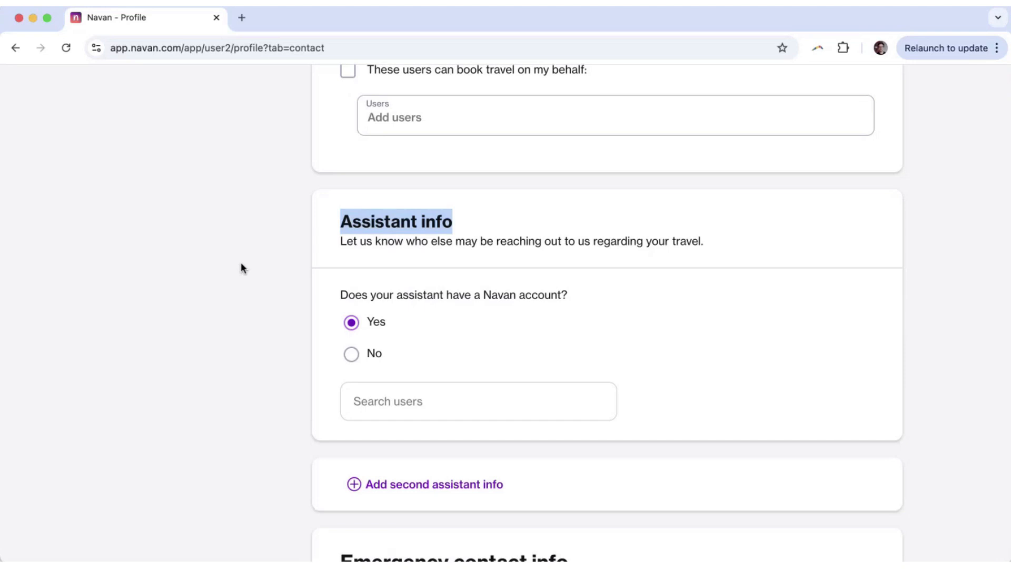
{"action": "left_click", "coordinate": [352, 221]}
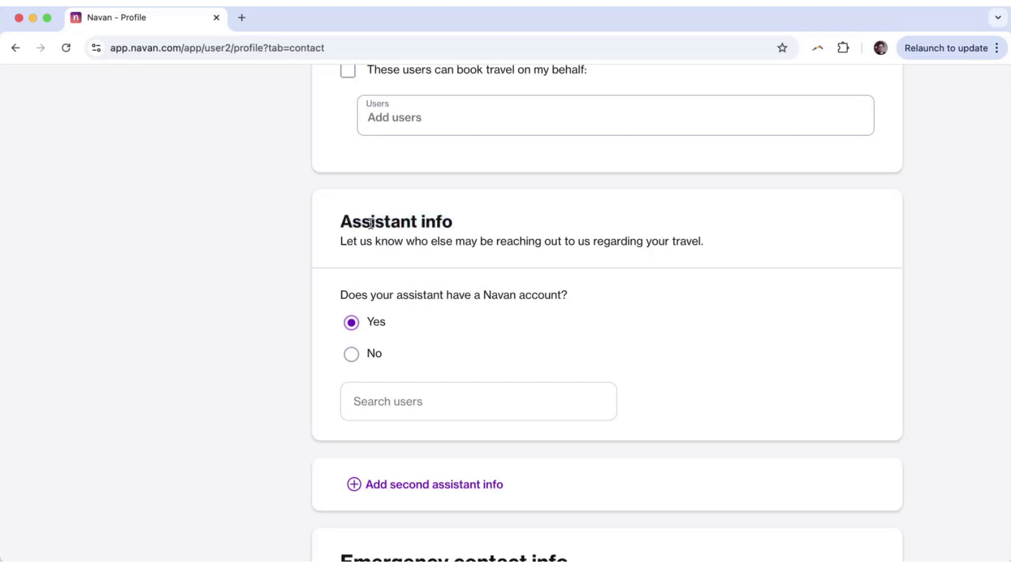
{"action": "scroll", "coordinate": [353, 222], "scroll_direction": "up", "scroll_amount": 1}
{"action": "scroll", "coordinate": [352, 222], "scroll_direction": "up", "scroll_amount": 5}
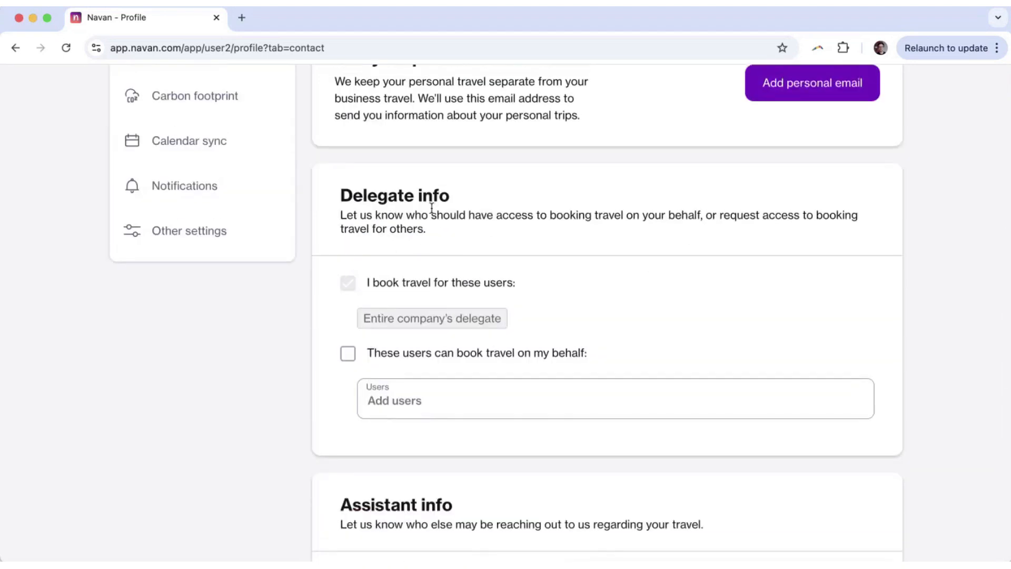
{"action": "scroll", "coordinate": [269, 255], "scroll_direction": "down", "scroll_amount": 6}
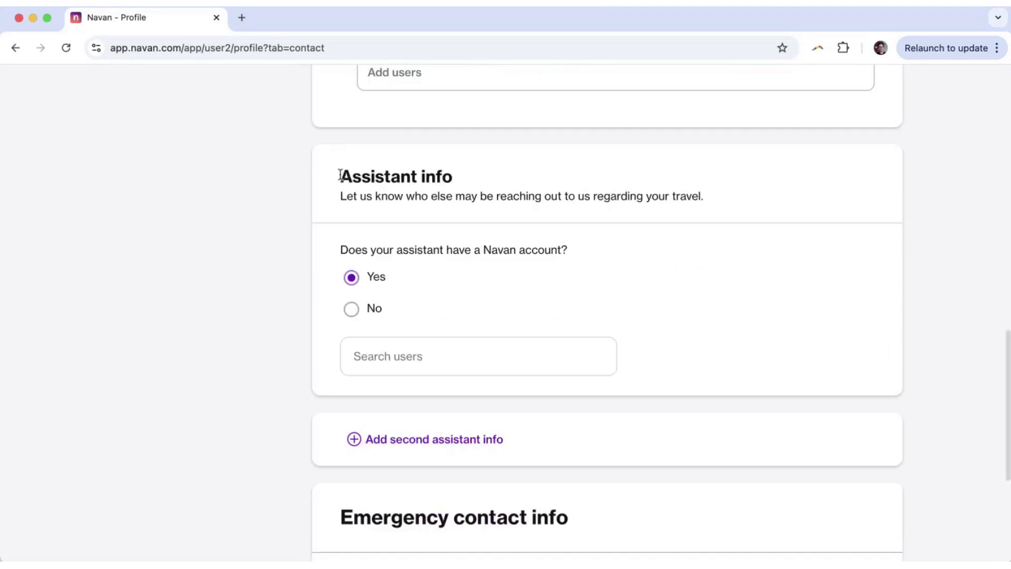
{"action": "left_click_drag", "start_coordinate": [340, 176], "coordinate": [456, 178]}
{"action": "left_click", "coordinate": [204, 240]}
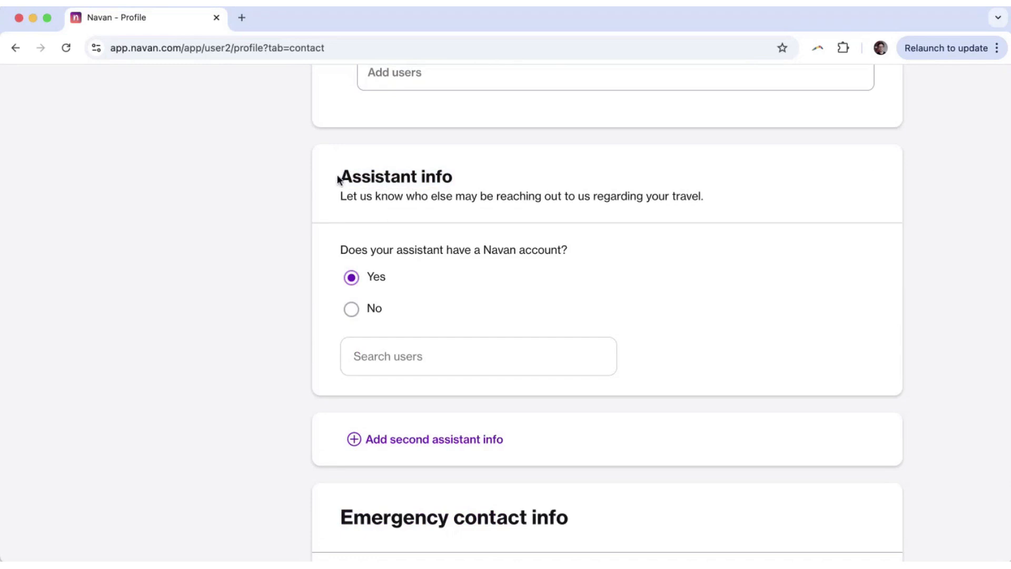
{"action": "left_click_drag", "start_coordinate": [340, 177], "coordinate": [424, 176]}
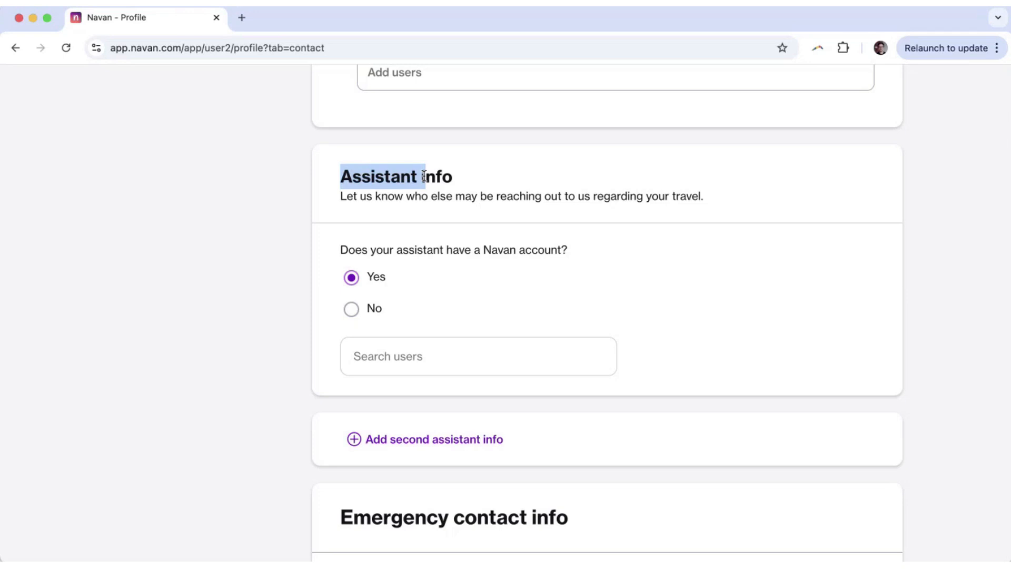
{"action": "left_click", "coordinate": [201, 167]}
{"action": "scroll", "coordinate": [203, 169], "scroll_direction": "down", "scroll_amount": 5}
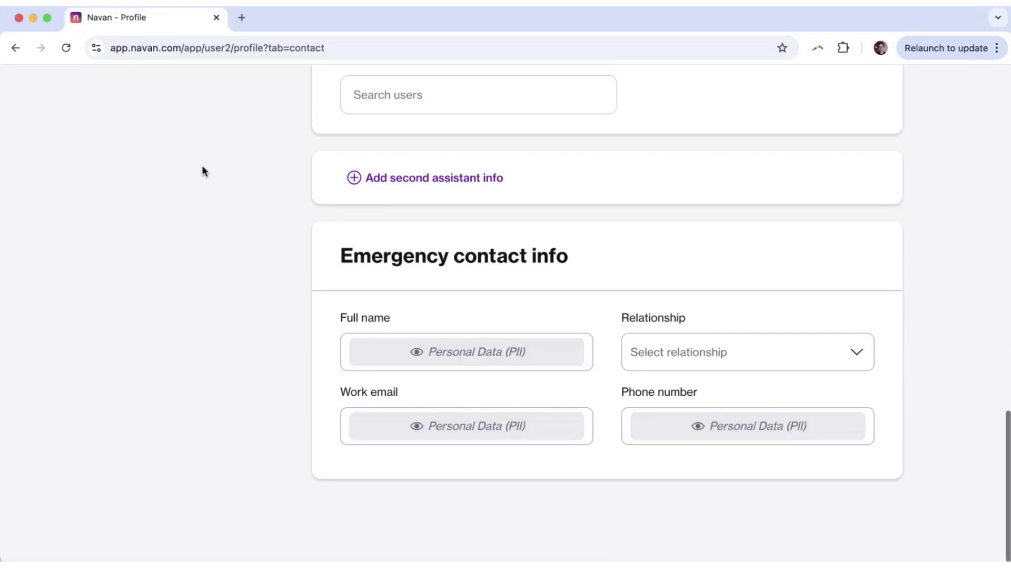
{"action": "left_click_drag", "start_coordinate": [323, 255], "coordinate": [601, 255]}
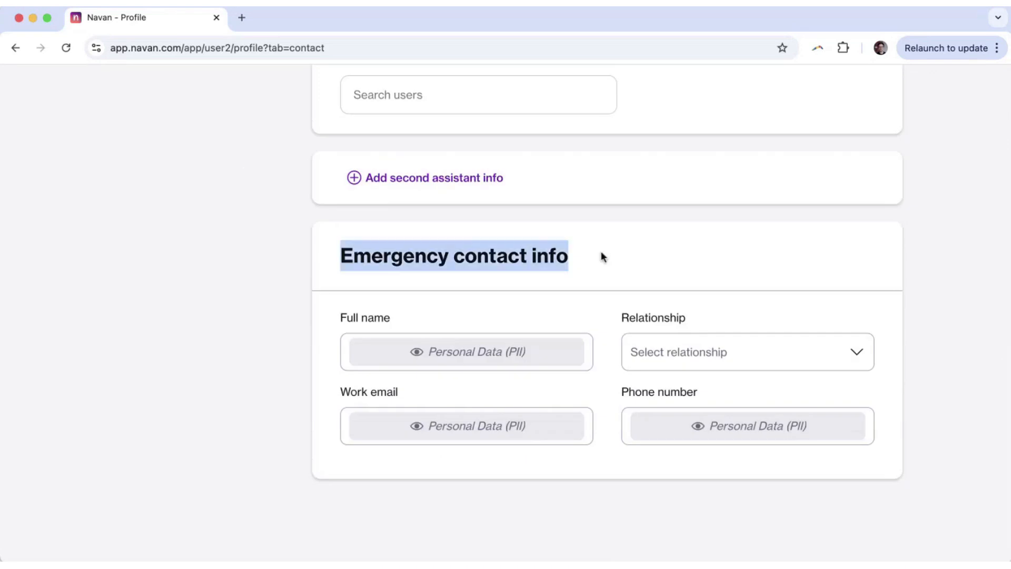
{"action": "left_click", "coordinate": [137, 285]}
{"action": "scroll", "coordinate": [136, 285], "scroll_direction": "up", "scroll_amount": 15}
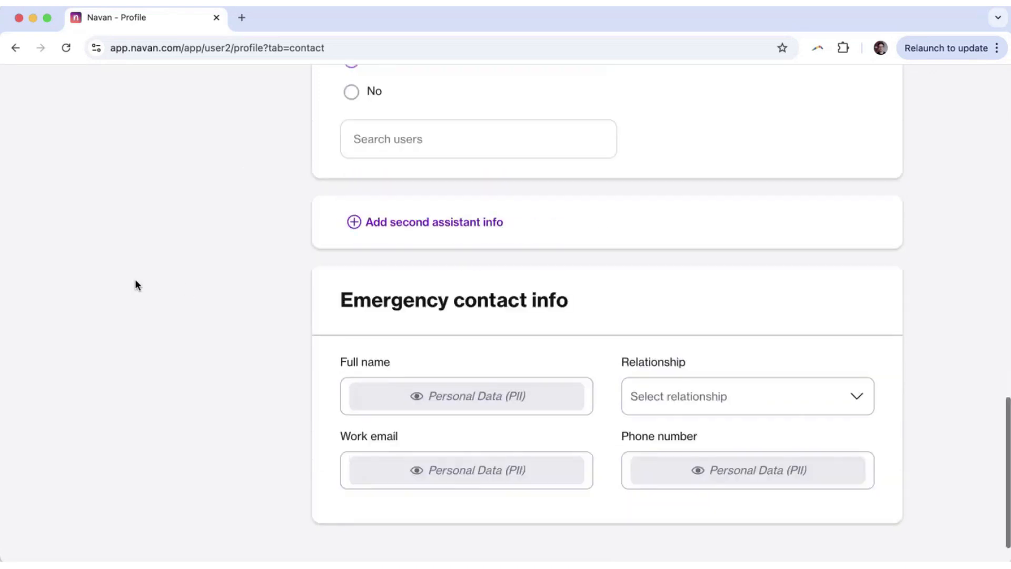
{"action": "scroll", "coordinate": [134, 285], "scroll_direction": "up", "scroll_amount": 5}
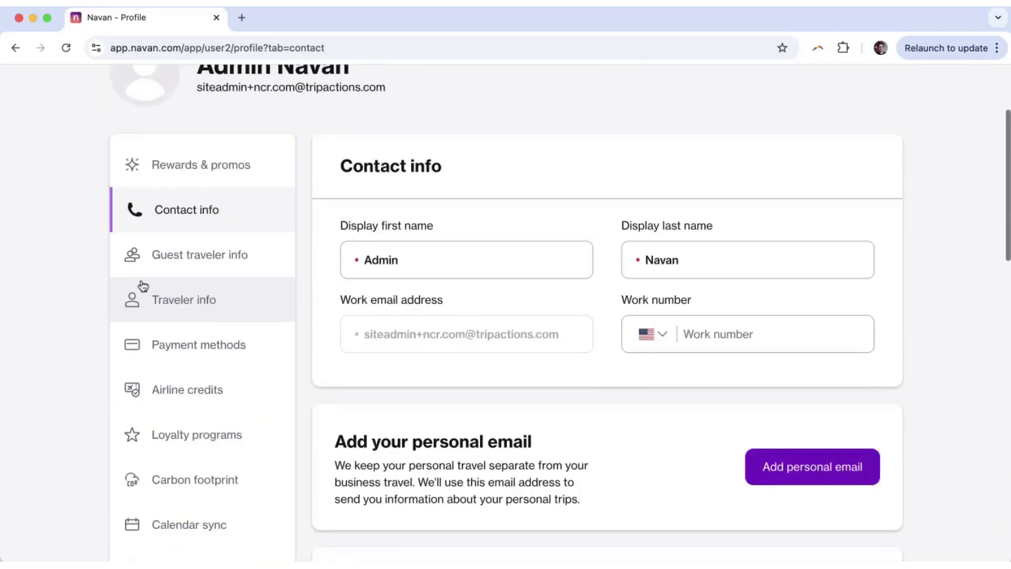
Open the Traveler information details and scroll down to the preference fields.
{"action": "left_click", "coordinate": [174, 300]}
{"action": "scroll", "coordinate": [43, 358], "scroll_direction": "down", "scroll_amount": 5}
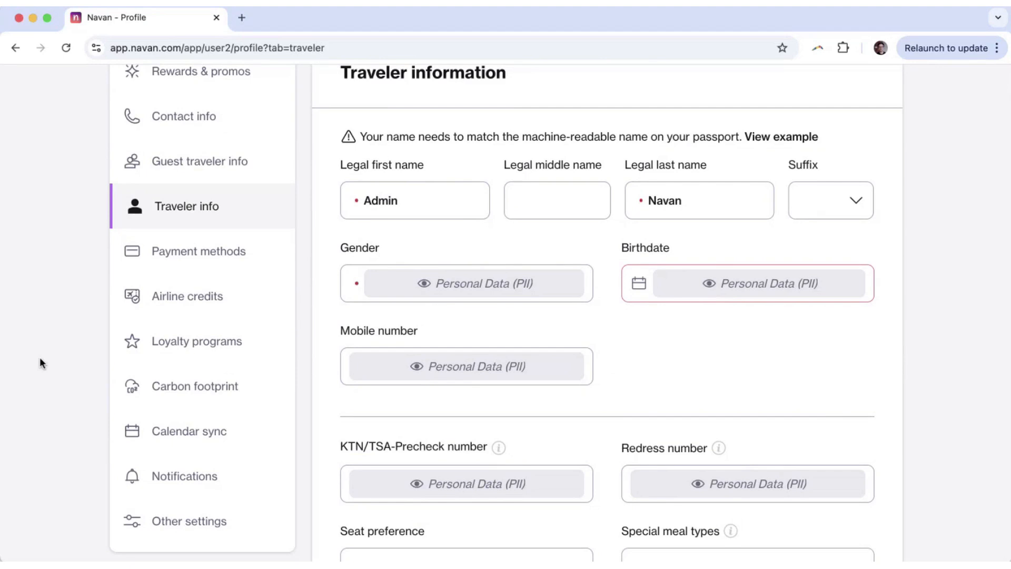
{"action": "scroll", "coordinate": [40, 362], "scroll_direction": "down", "scroll_amount": 1}
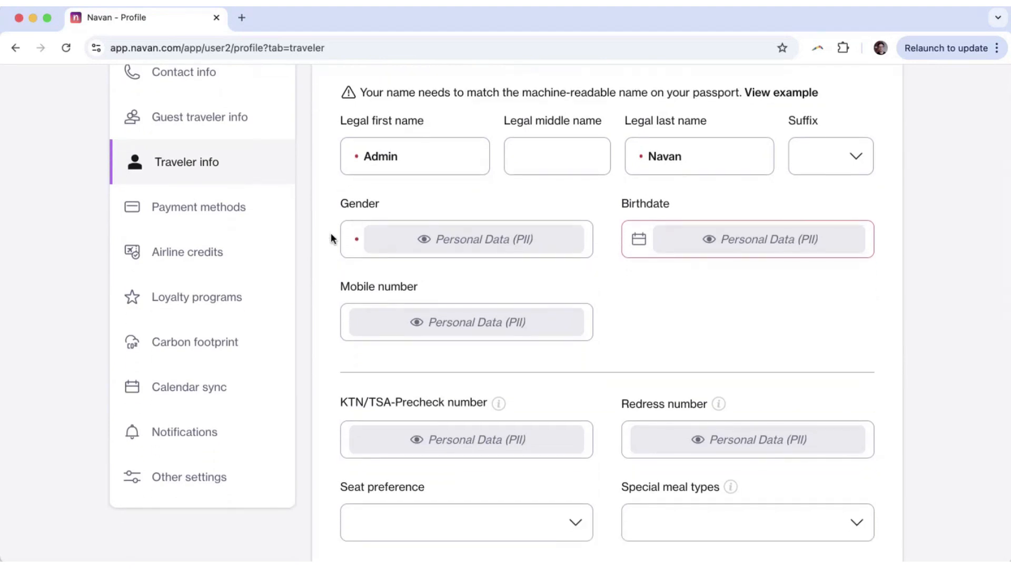
{"action": "scroll", "coordinate": [51, 227], "scroll_direction": "down", "scroll_amount": 5}
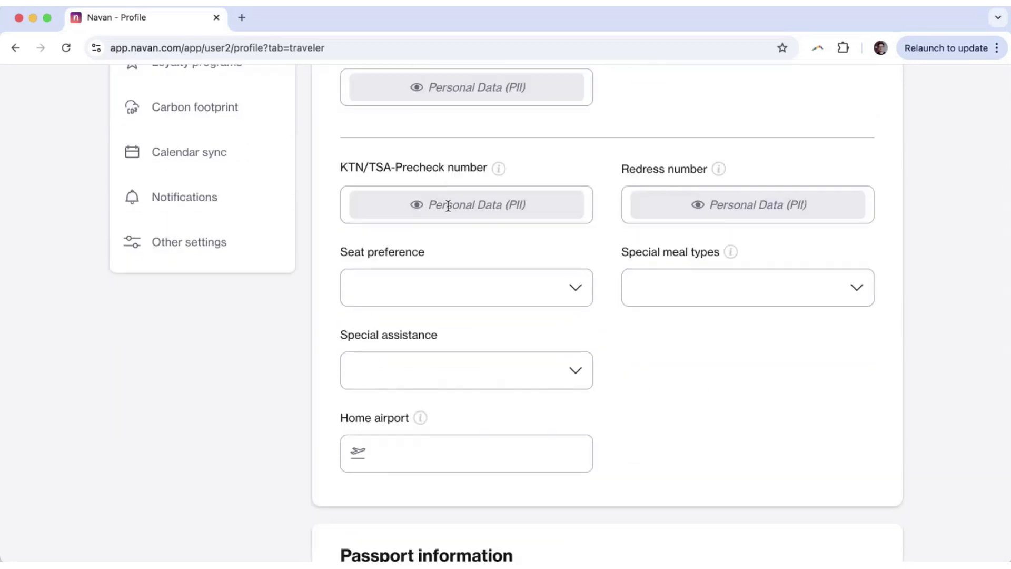
Click into the KTN/TSA-Precheck number field and leave it empty.
{"action": "left_click_drag", "start_coordinate": [358, 170], "coordinate": [473, 171]}
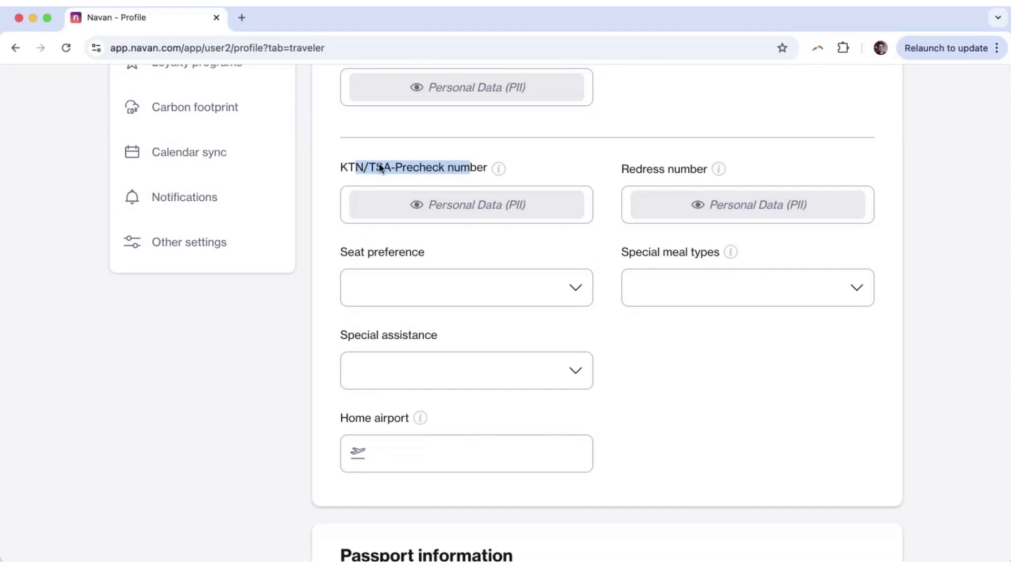
{"action": "left_click", "coordinate": [391, 184]}
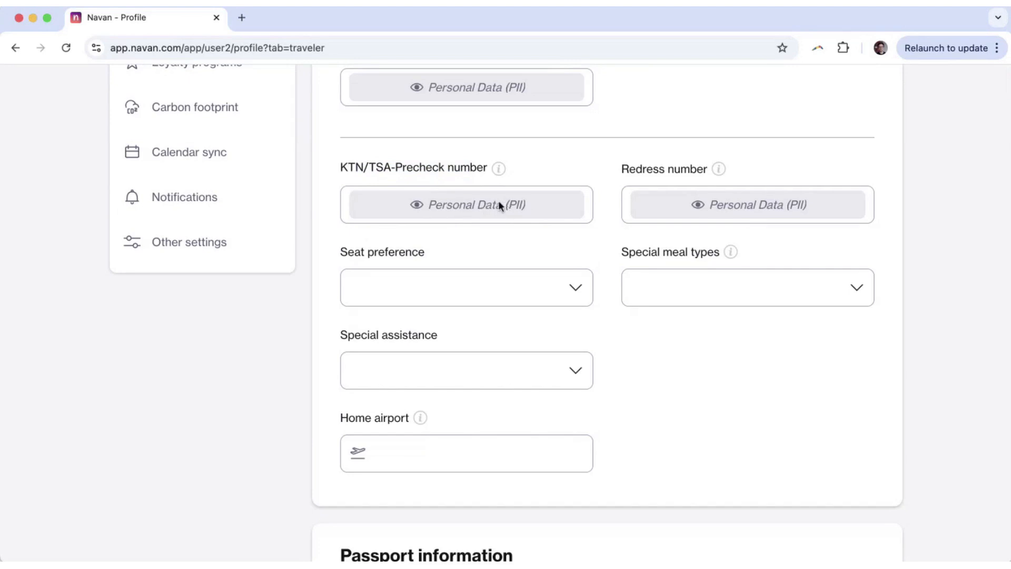
{"action": "left_click", "coordinate": [472, 203]}
{"action": "left_click", "coordinate": [472, 208]}
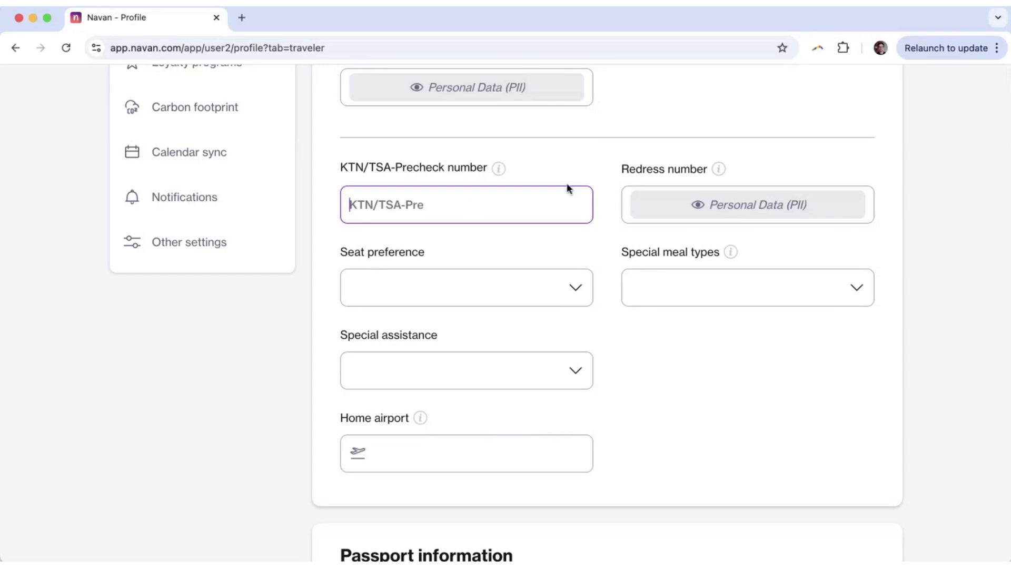
{"action": "left_click", "coordinate": [582, 154]}
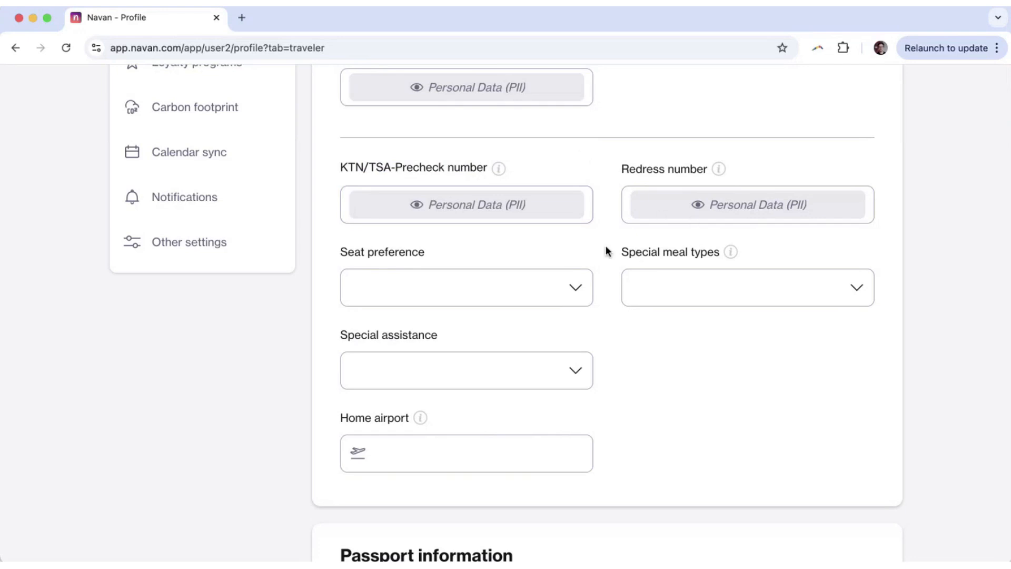
Check the seat, special meal and assistance options, then revert the unsaved profile changes.
{"action": "scroll", "coordinate": [606, 245], "scroll_direction": "down", "scroll_amount": 2}
{"action": "left_click", "coordinate": [386, 235]}
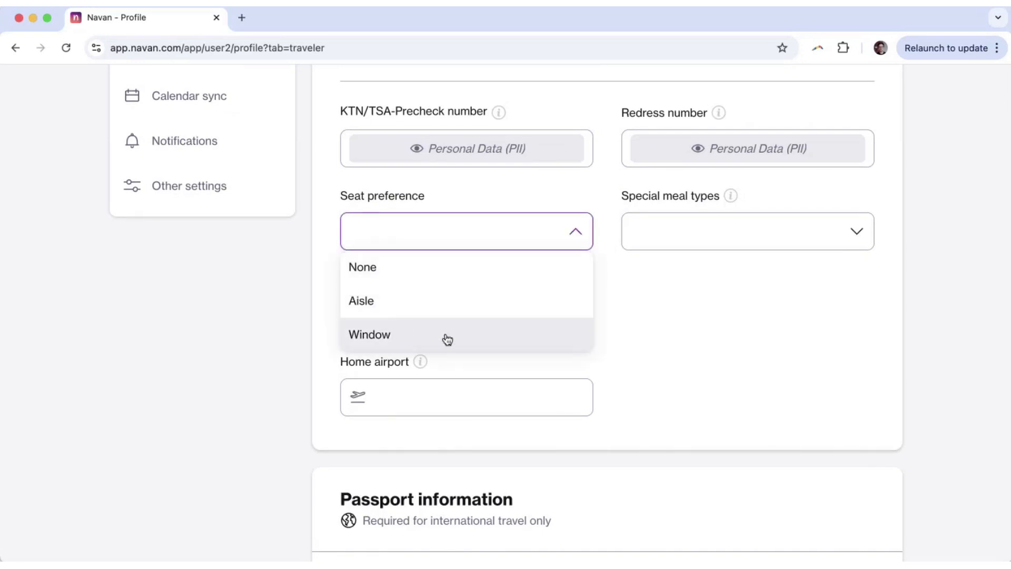
{"action": "left_click", "coordinate": [659, 300]}
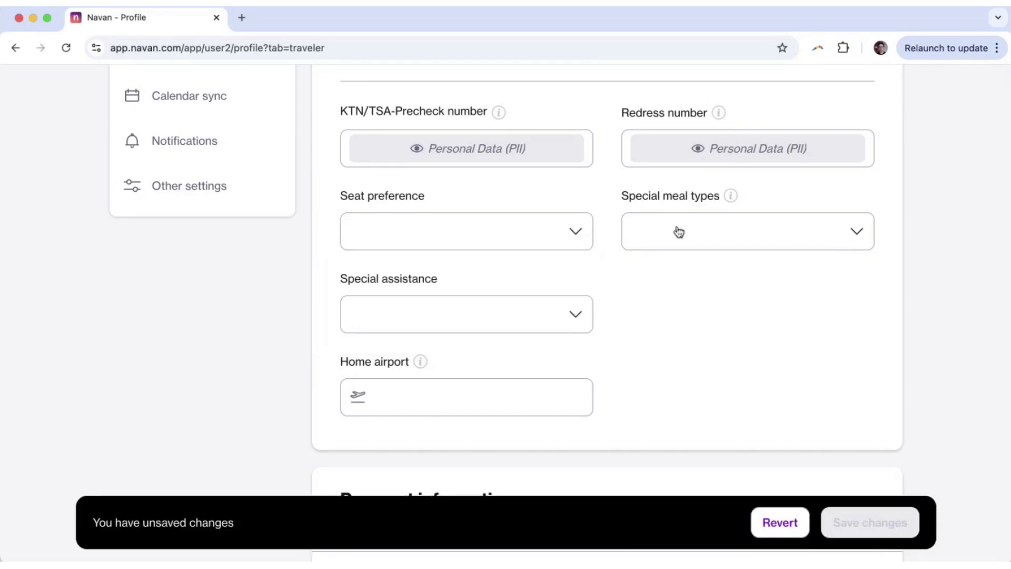
{"action": "left_click", "coordinate": [710, 232]}
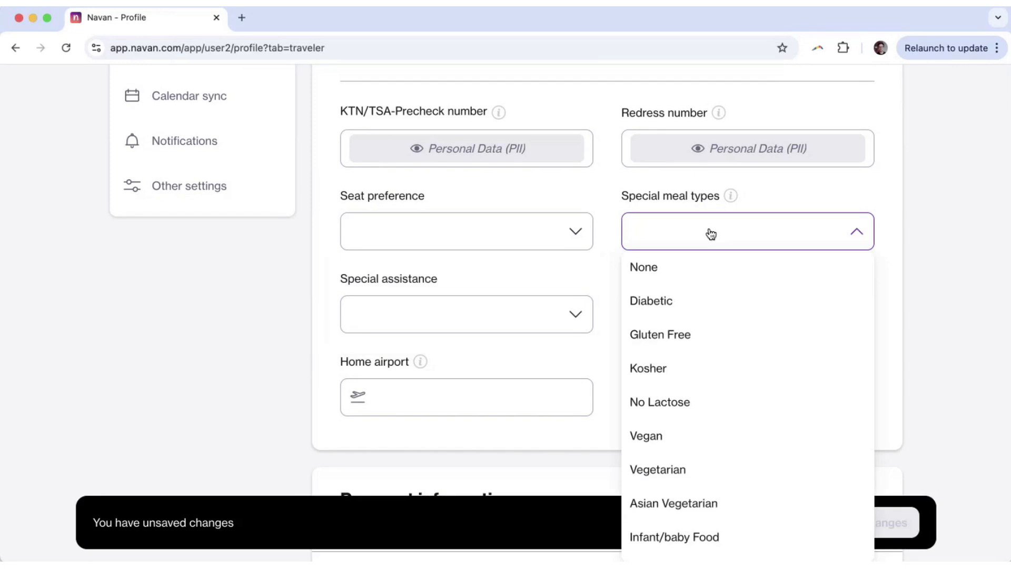
{"action": "left_click", "coordinate": [494, 315]}
{"action": "scroll", "coordinate": [476, 350], "scroll_direction": "down", "scroll_amount": 1}
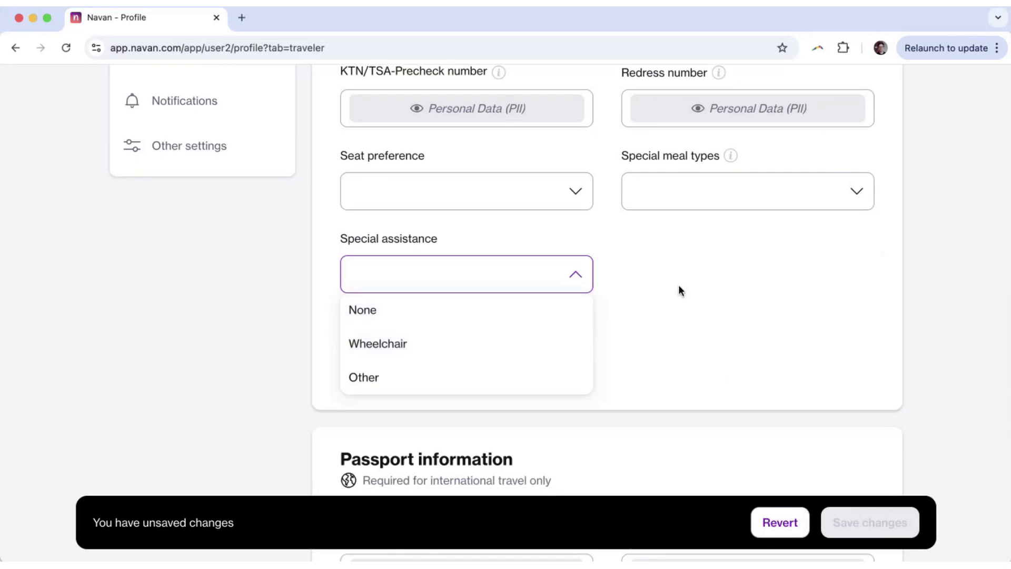
{"action": "left_click", "coordinate": [713, 277]}
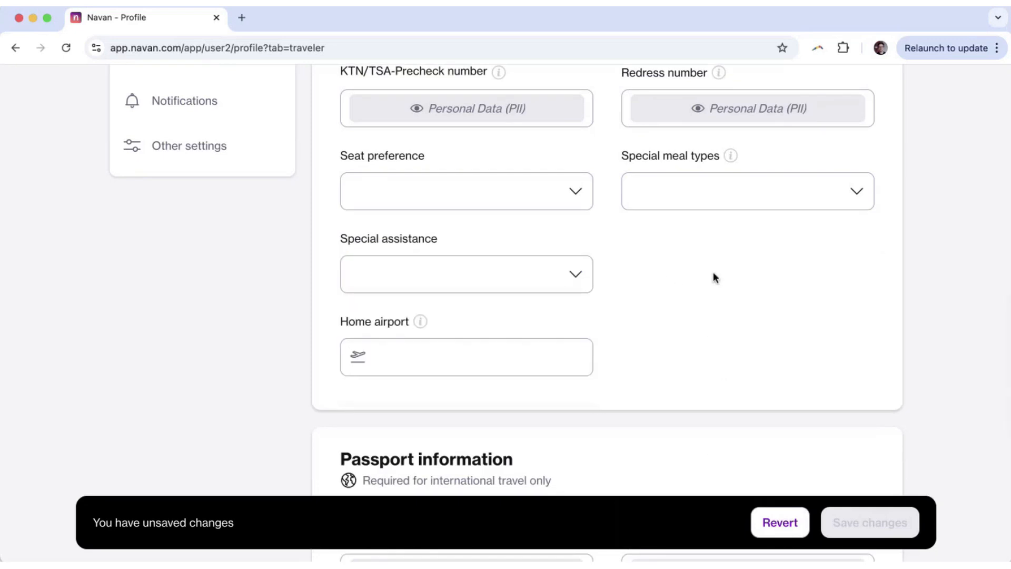
{"action": "left_click", "coordinate": [775, 526]}
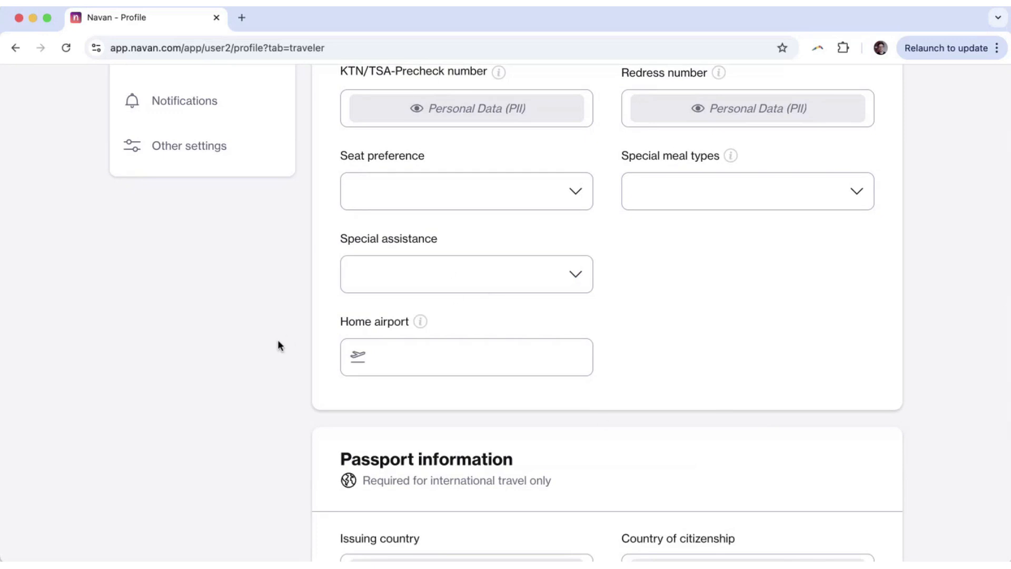
Scroll to Passport information and highlight its heading.
{"action": "scroll", "coordinate": [277, 343], "scroll_direction": "down", "scroll_amount": 6}
{"action": "left_click_drag", "start_coordinate": [340, 158], "coordinate": [535, 159]}
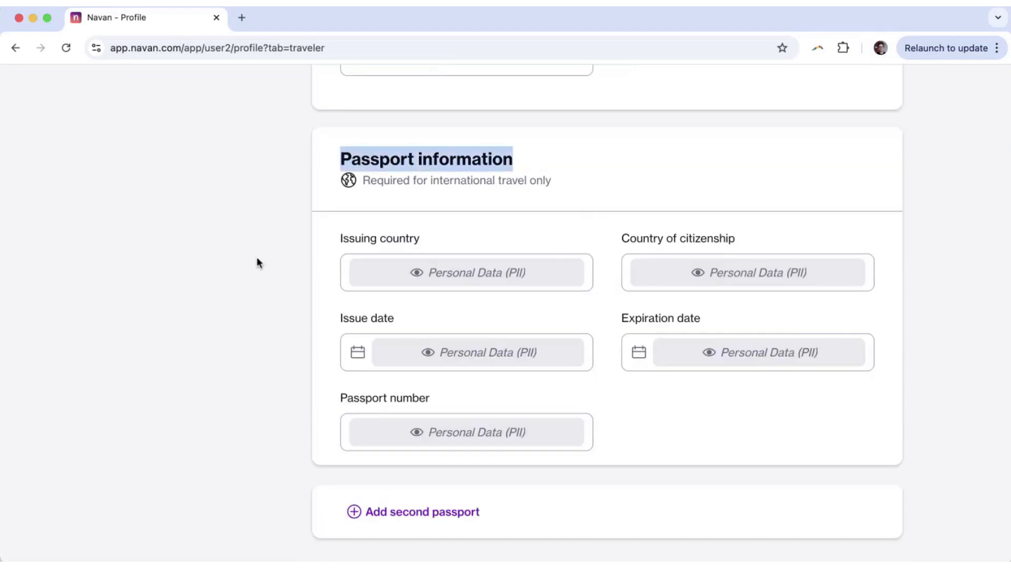
{"action": "left_click", "coordinate": [108, 243]}
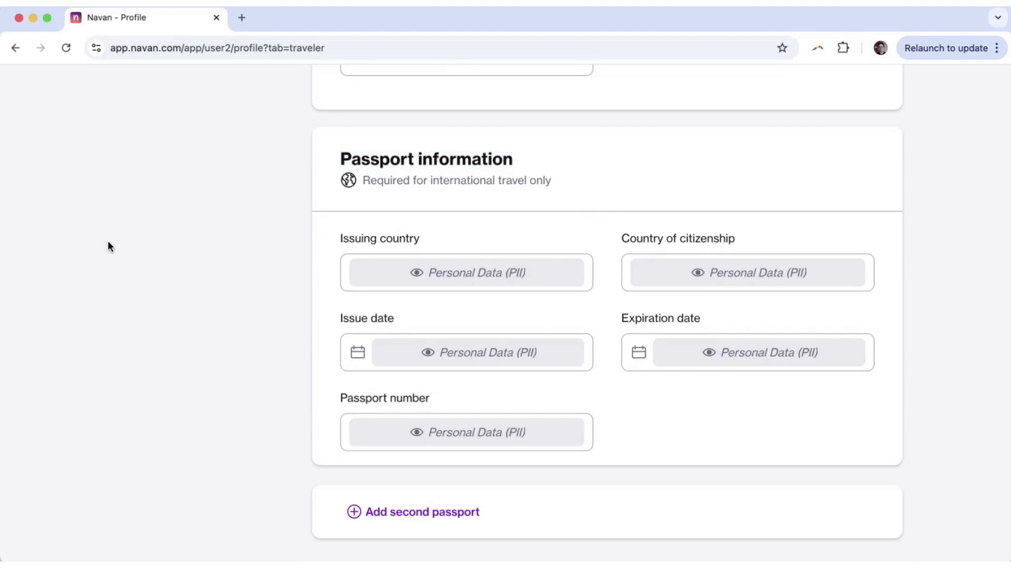
{"action": "scroll", "coordinate": [108, 243], "scroll_direction": "up", "scroll_amount": 10}
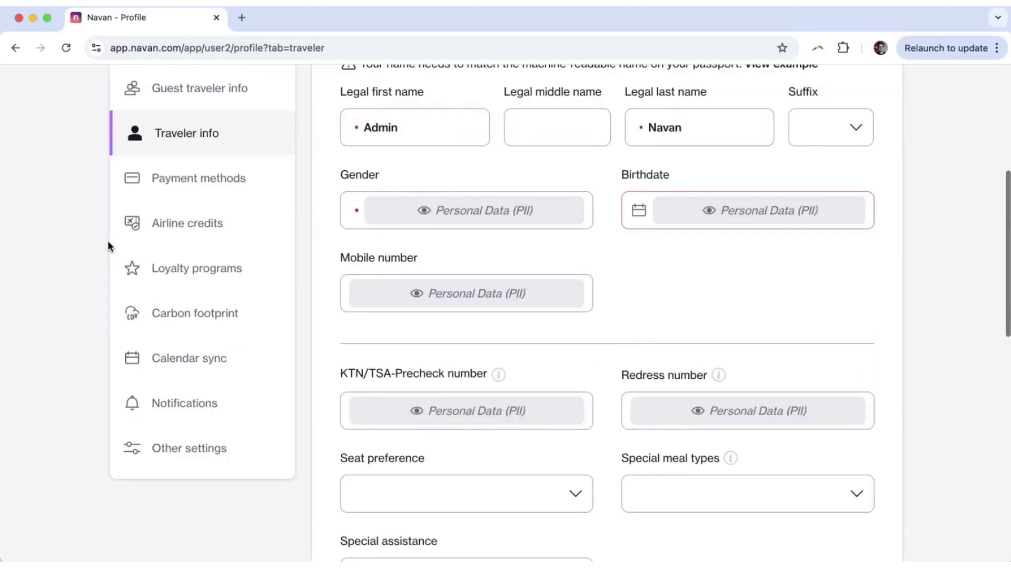
{"action": "left_click", "coordinate": [179, 203]}
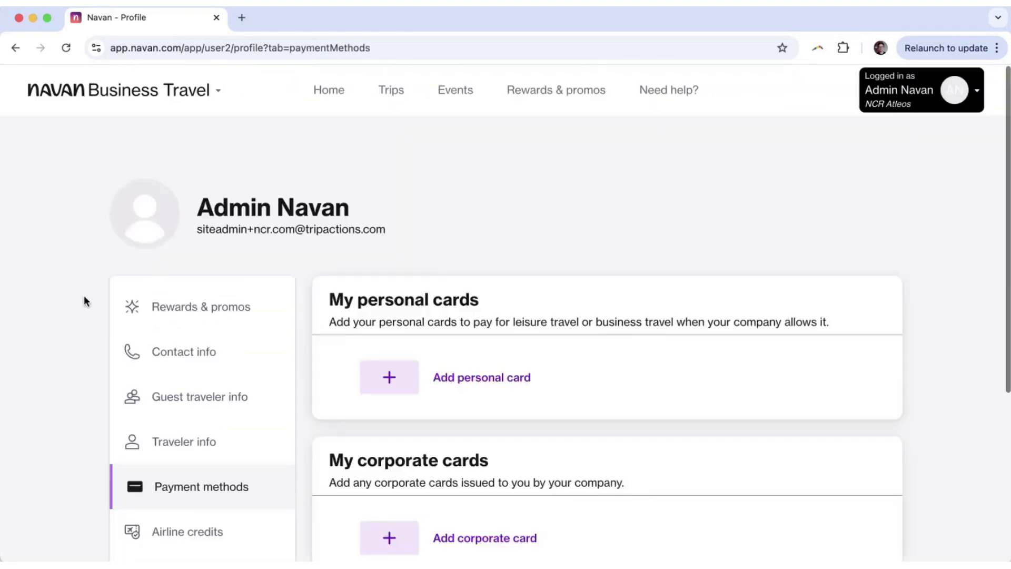
{"action": "scroll", "coordinate": [85, 308], "scroll_direction": "down", "scroll_amount": 5}
{"action": "scroll", "coordinate": [84, 309], "scroll_direction": "up", "scroll_amount": 1}
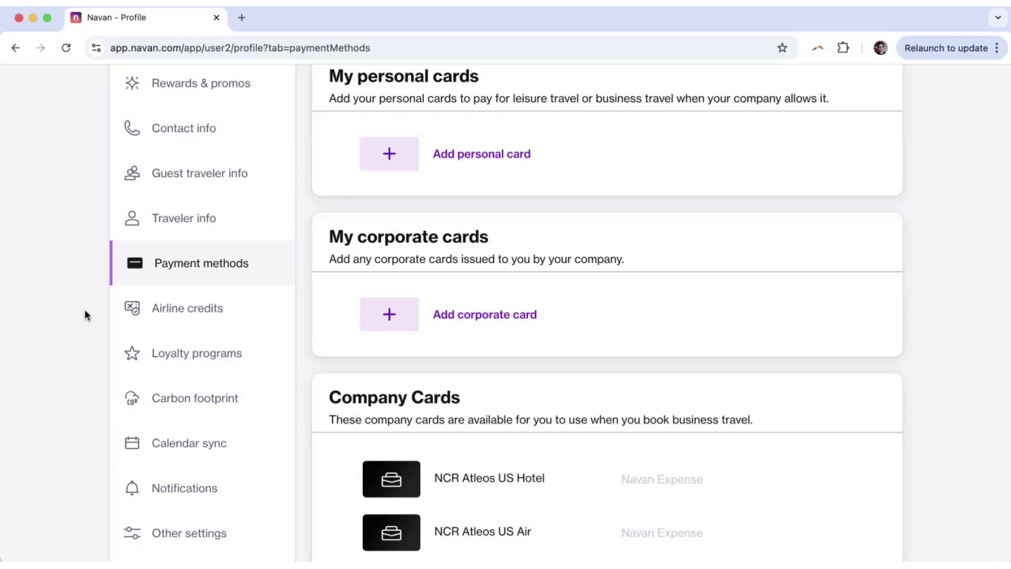
{"action": "scroll", "coordinate": [84, 309], "scroll_direction": "up", "scroll_amount": 1}
{"action": "left_click_drag", "start_coordinate": [323, 102], "coordinate": [474, 102]}
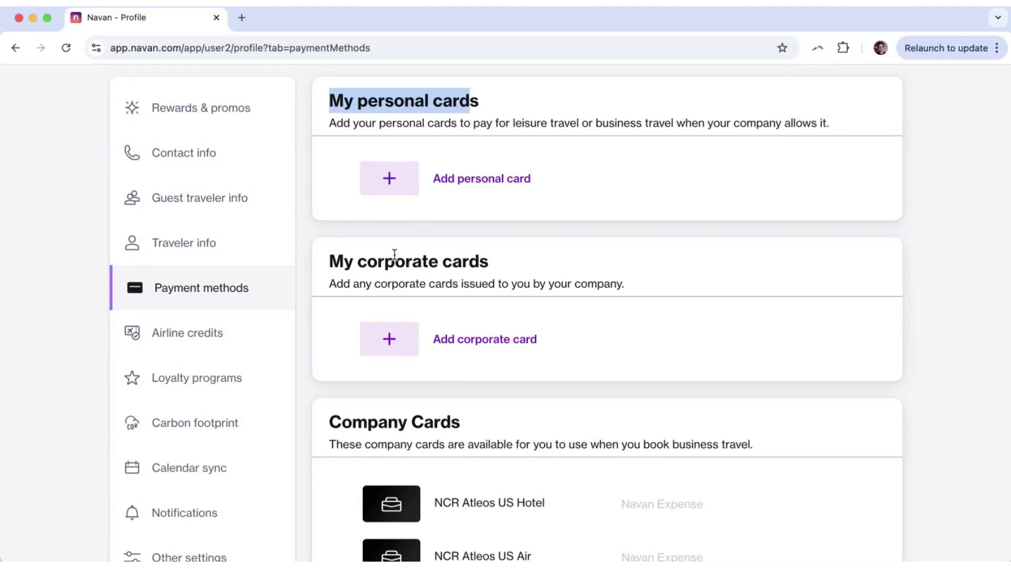
{"action": "left_click", "coordinate": [394, 255]}
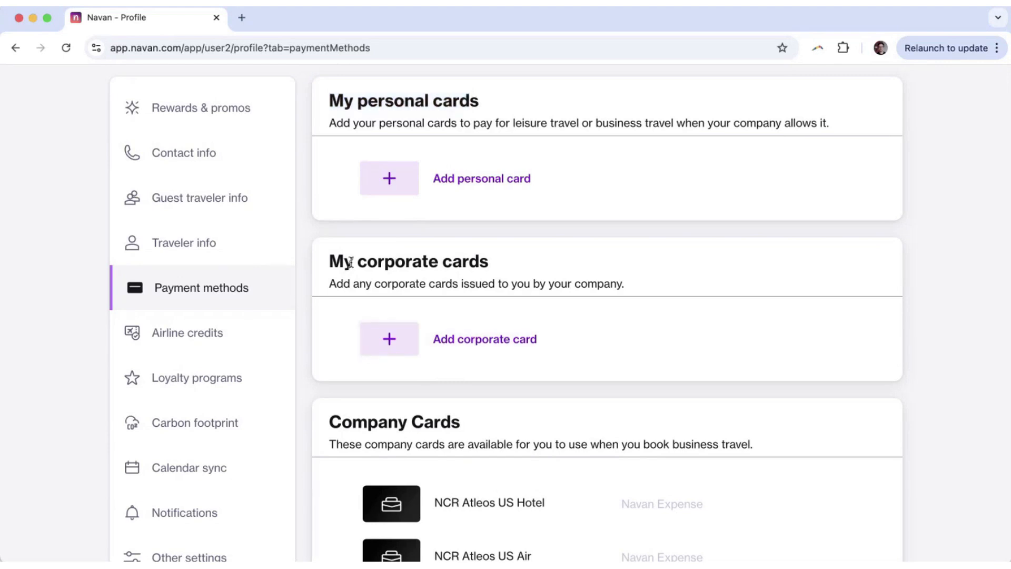
{"action": "left_click_drag", "start_coordinate": [345, 262], "coordinate": [490, 262]}
{"action": "left_click", "coordinate": [489, 343]}
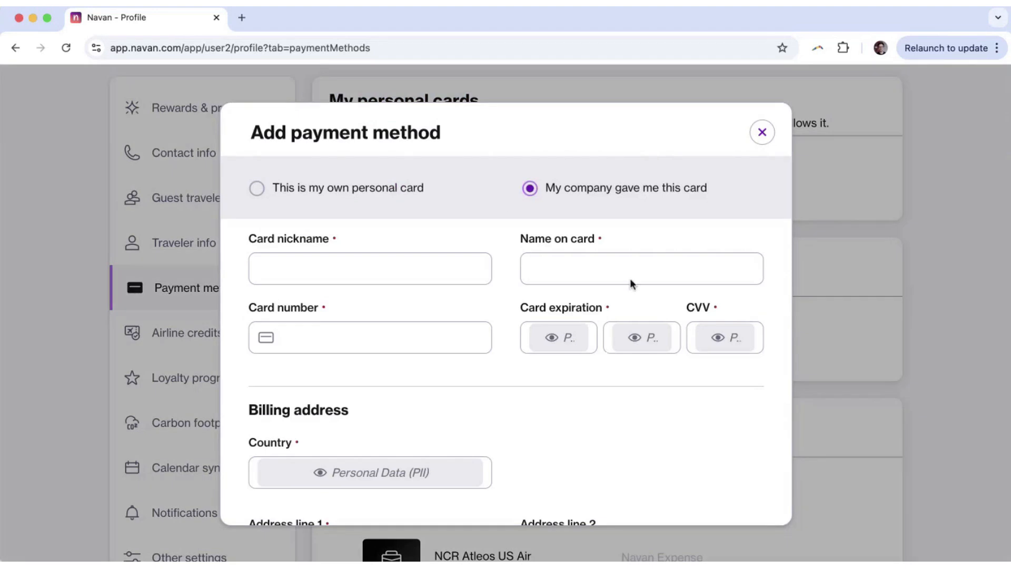
{"action": "left_click", "coordinate": [318, 191]}
{"action": "left_click", "coordinate": [551, 188]}
{"action": "left_click", "coordinate": [763, 133]}
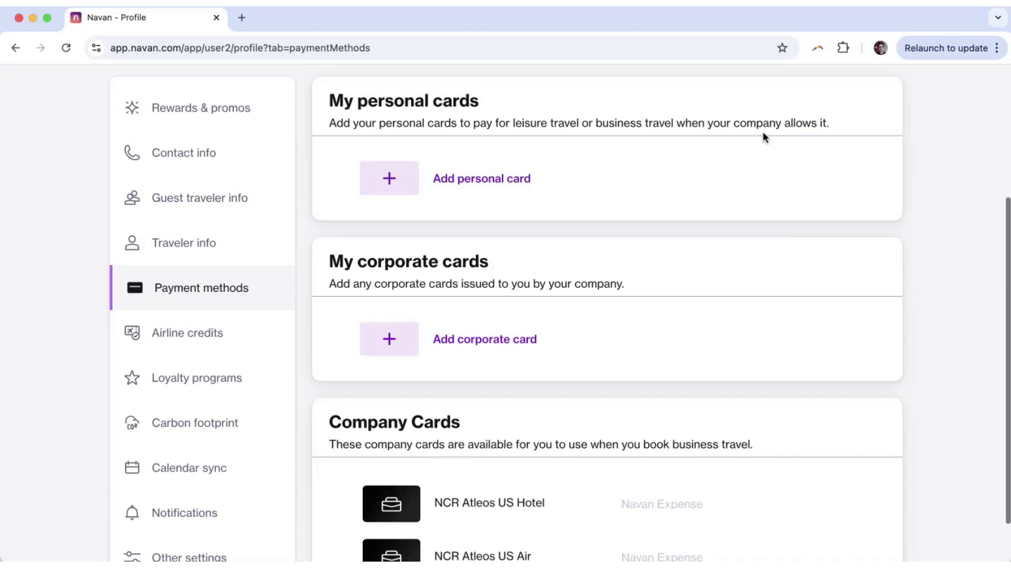
Open Airline credits in the profile sidebar, which shows no unused credits.
{"action": "left_click", "coordinate": [170, 351]}
{"action": "scroll", "coordinate": [47, 366], "scroll_direction": "down", "scroll_amount": 4}
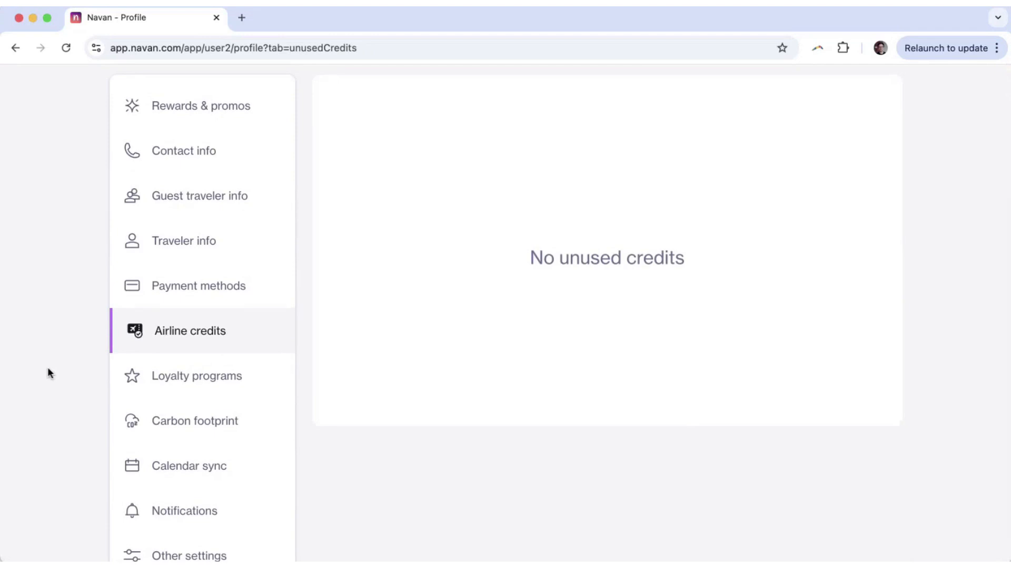
{"action": "scroll", "coordinate": [48, 369], "scroll_direction": "up", "scroll_amount": 2}
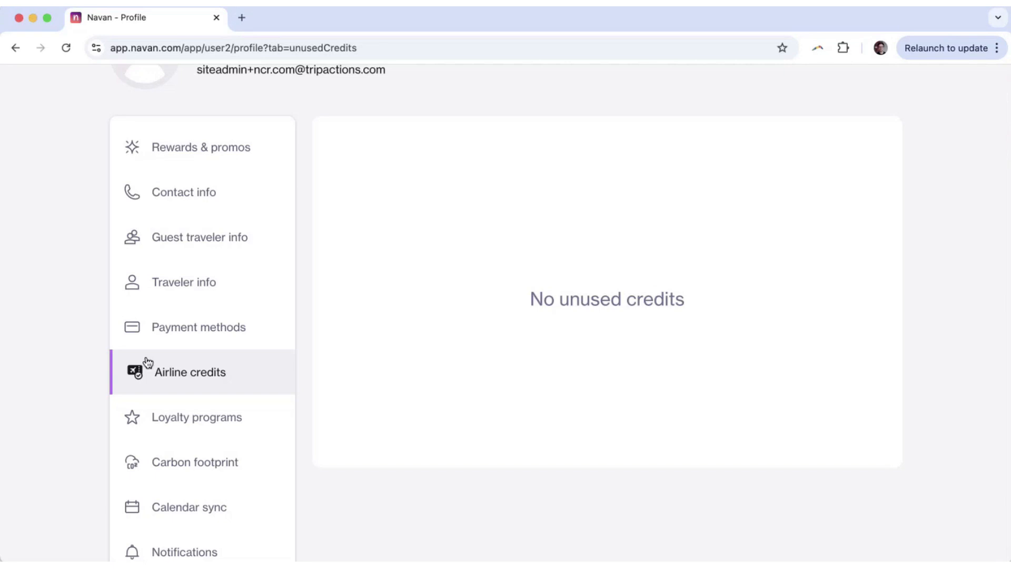
{"action": "scroll", "coordinate": [147, 371], "scroll_direction": "down", "scroll_amount": 1}
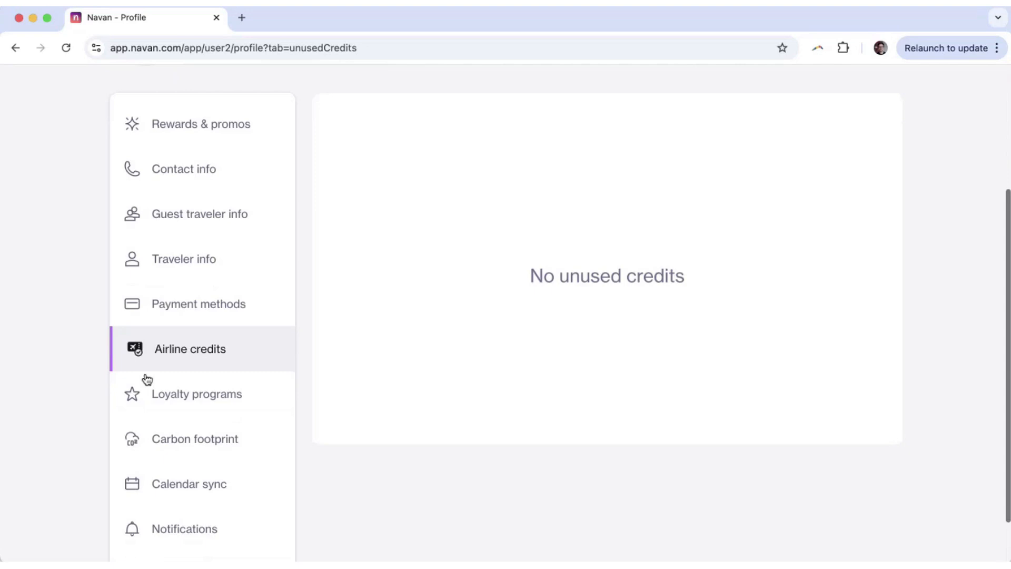
Open Loyalty programs and scroll through the empty Airline, Hotel, Trains and Car rentals cards.
{"action": "left_click", "coordinate": [169, 408]}
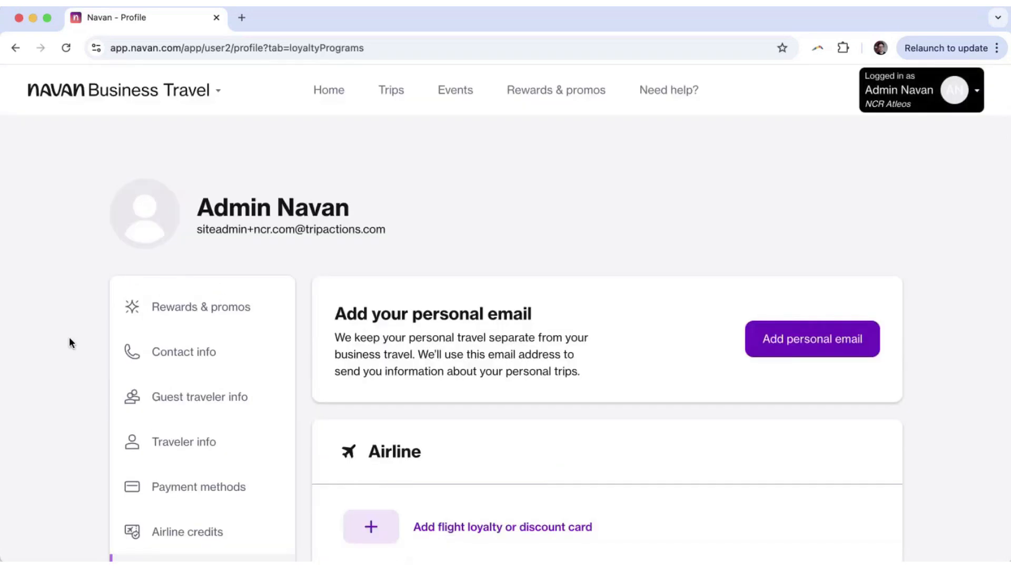
{"action": "scroll", "coordinate": [69, 337], "scroll_direction": "down", "scroll_amount": 6}
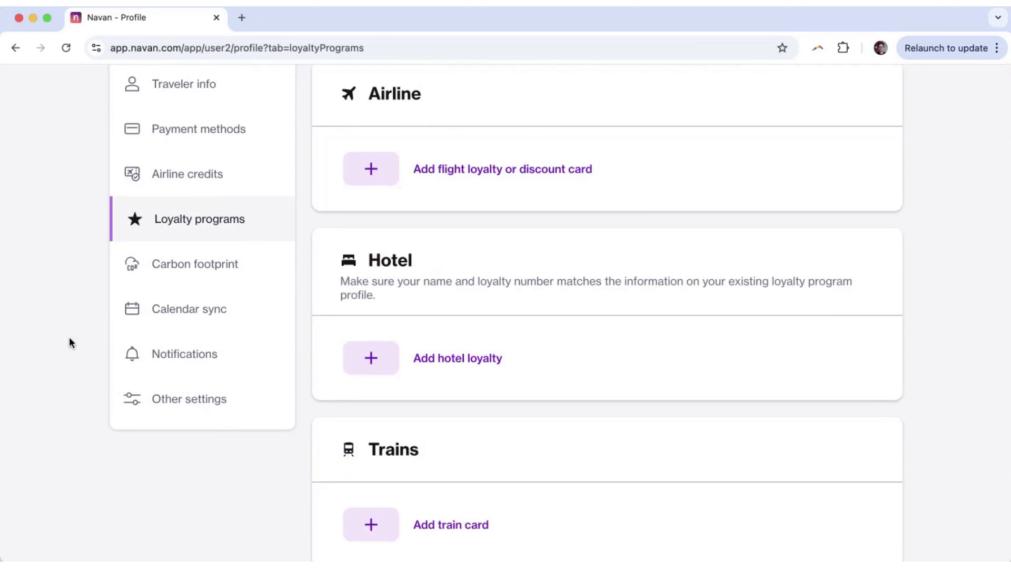
{"action": "scroll", "coordinate": [68, 340], "scroll_direction": "down", "scroll_amount": 4}
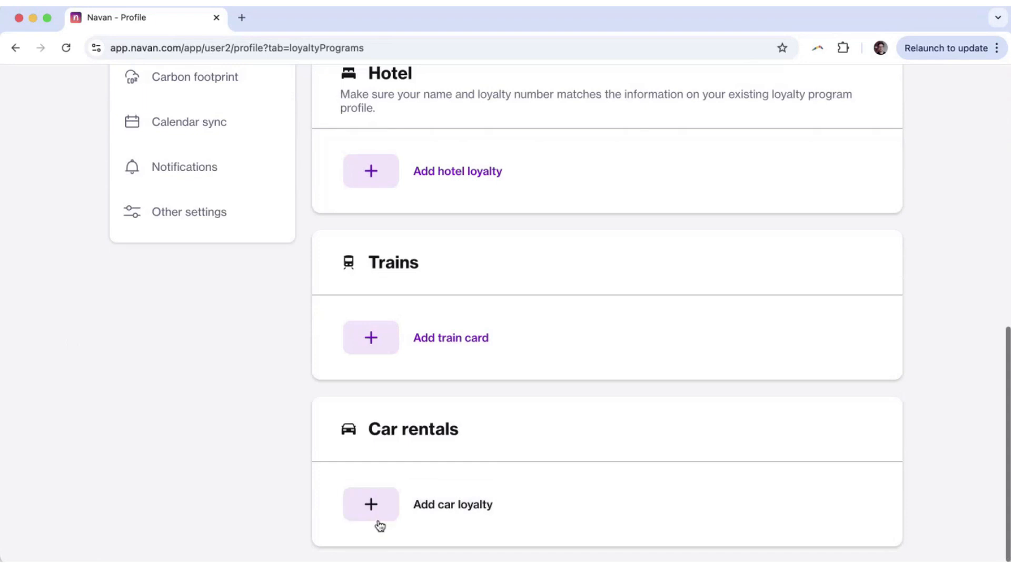
{"action": "scroll", "coordinate": [379, 408], "scroll_direction": "up", "scroll_amount": 4}
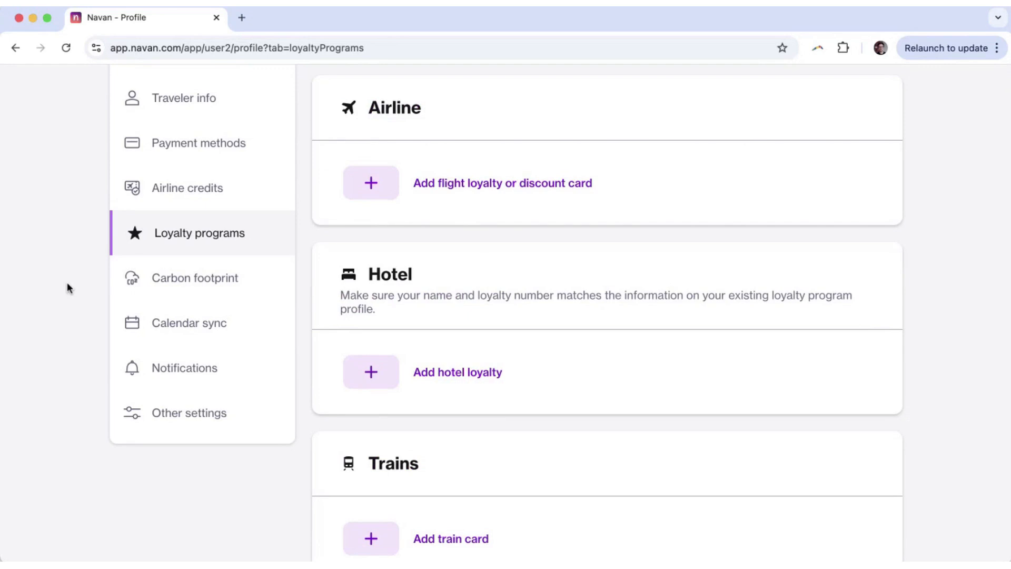
{"action": "left_click", "coordinate": [492, 195]}
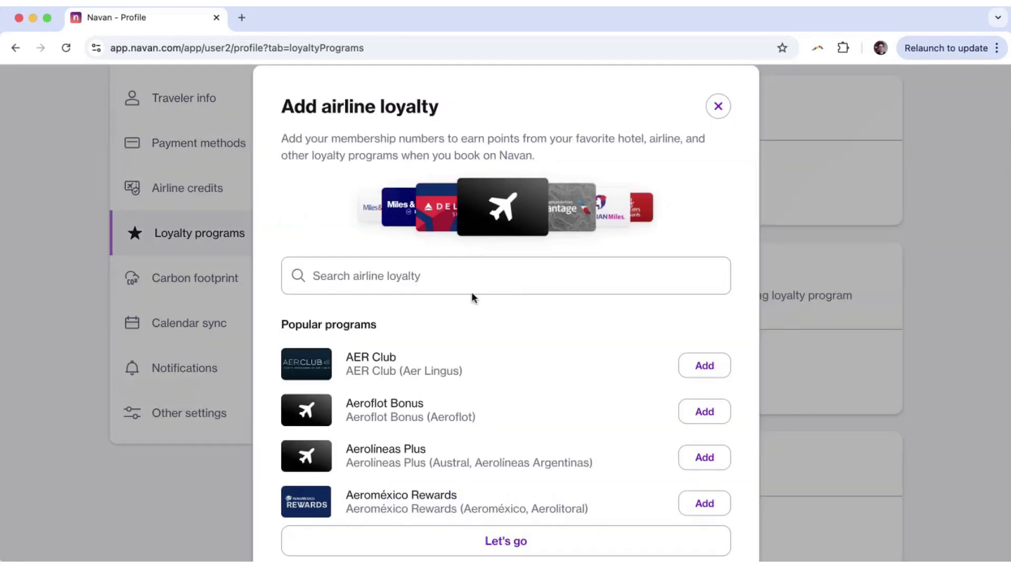
{"action": "left_click", "coordinate": [456, 277]}
{"action": "type", "text": "delta skym"}
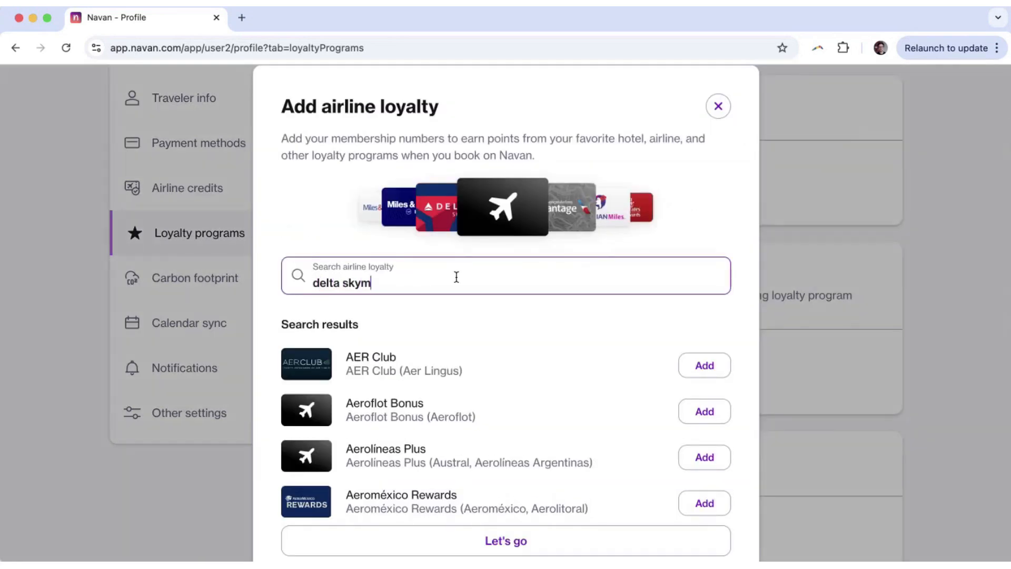
{"action": "key", "text": "BackSpace"}
{"action": "key", "text": "BackSpace"}
{"action": "key", "text": "BackSpace"}
{"action": "key", "text": "BackSpace"}
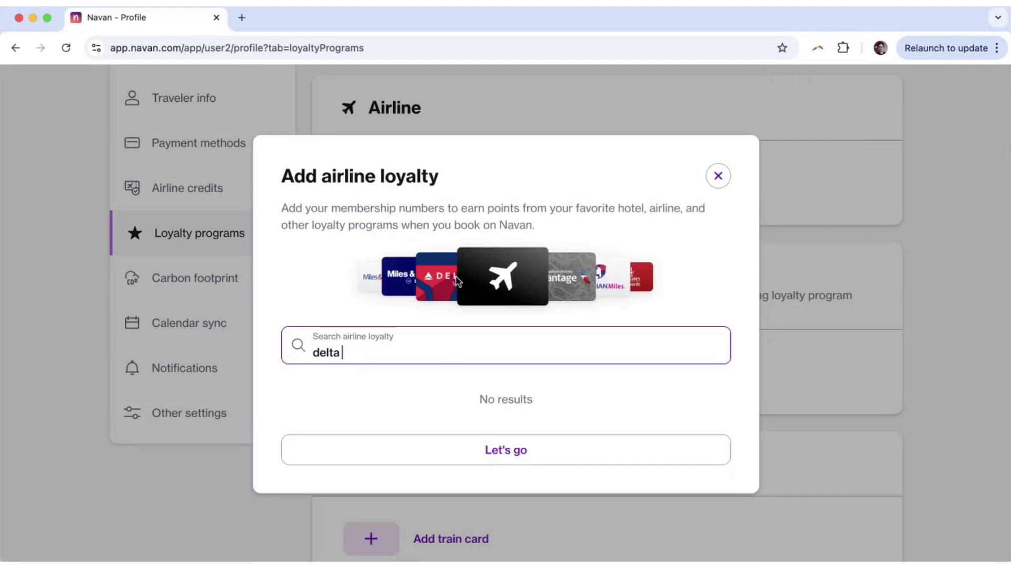
{"action": "key", "text": "BackSpace"}
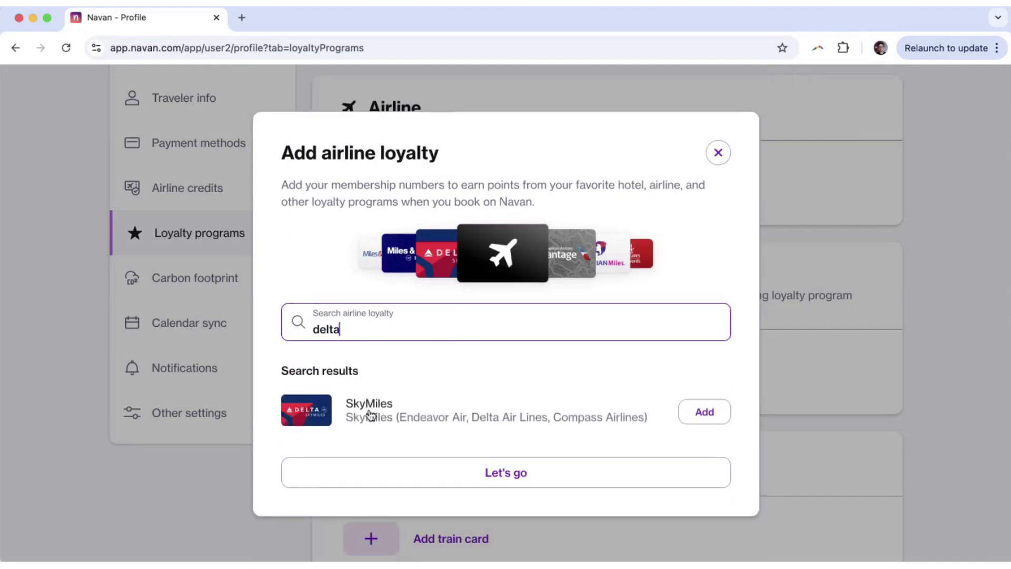
{"action": "left_click", "coordinate": [705, 414]}
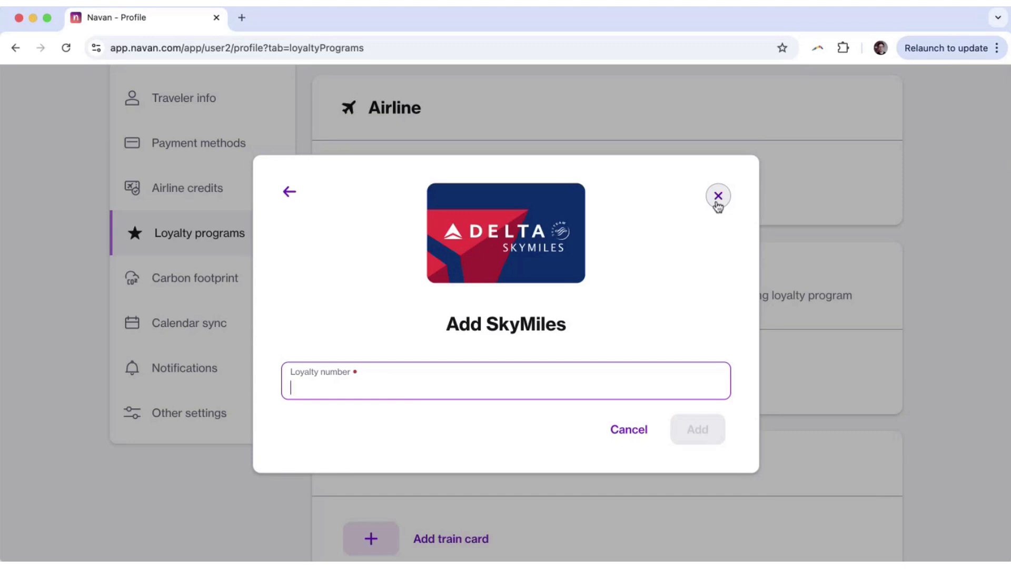
{"action": "left_click", "coordinate": [718, 206]}
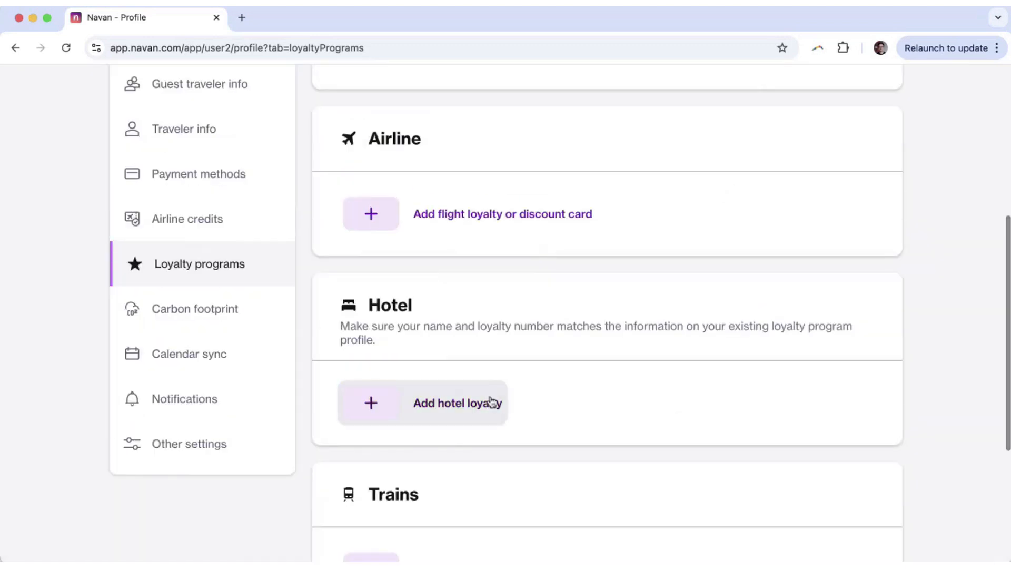
Open Calendar sync in the profile sidebar and scroll through its Inactive status.
{"action": "scroll", "coordinate": [337, 385], "scroll_direction": "up", "scroll_amount": 1}
{"action": "scroll", "coordinate": [174, 361], "scroll_direction": "up", "scroll_amount": 1}
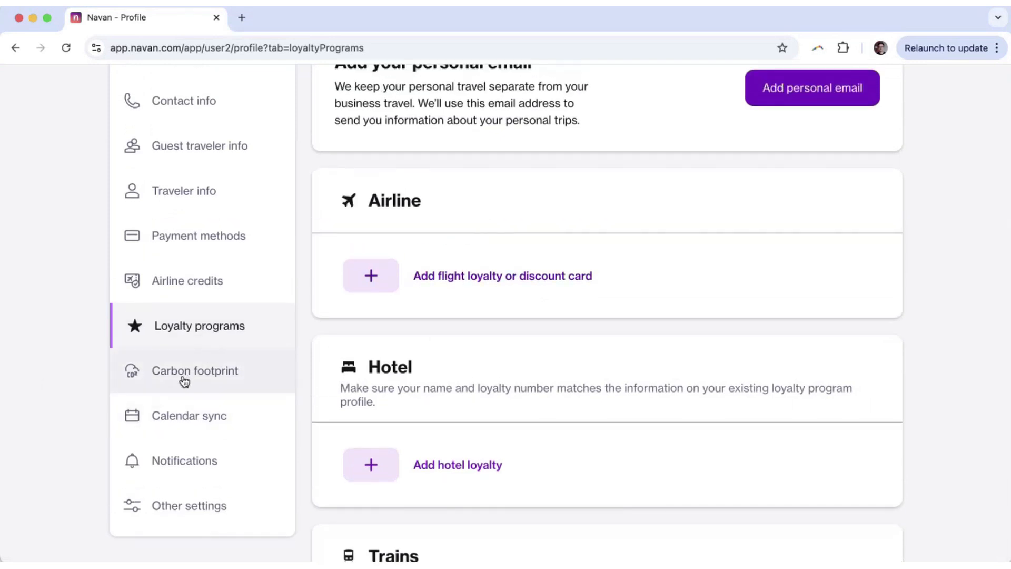
{"action": "left_click", "coordinate": [177, 420]}
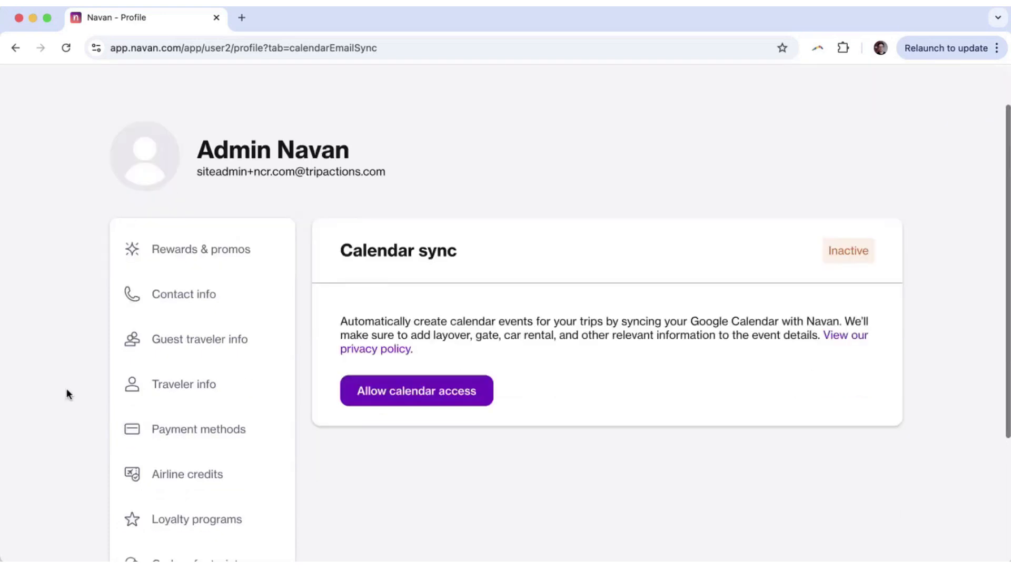
{"action": "scroll", "coordinate": [324, 329], "scroll_direction": "down", "scroll_amount": 2}
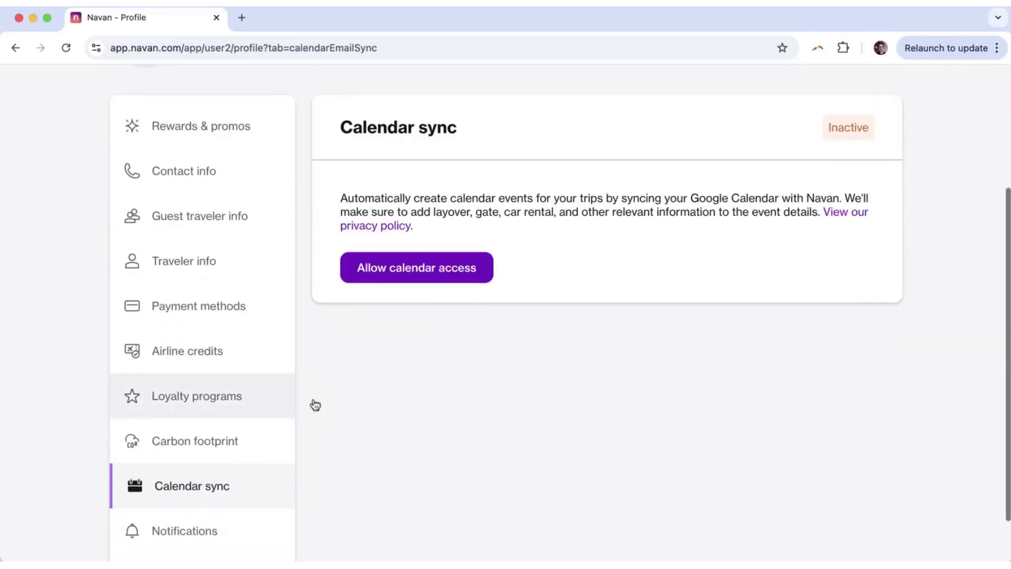
{"action": "scroll", "coordinate": [31, 344], "scroll_direction": "down", "scroll_amount": 1}
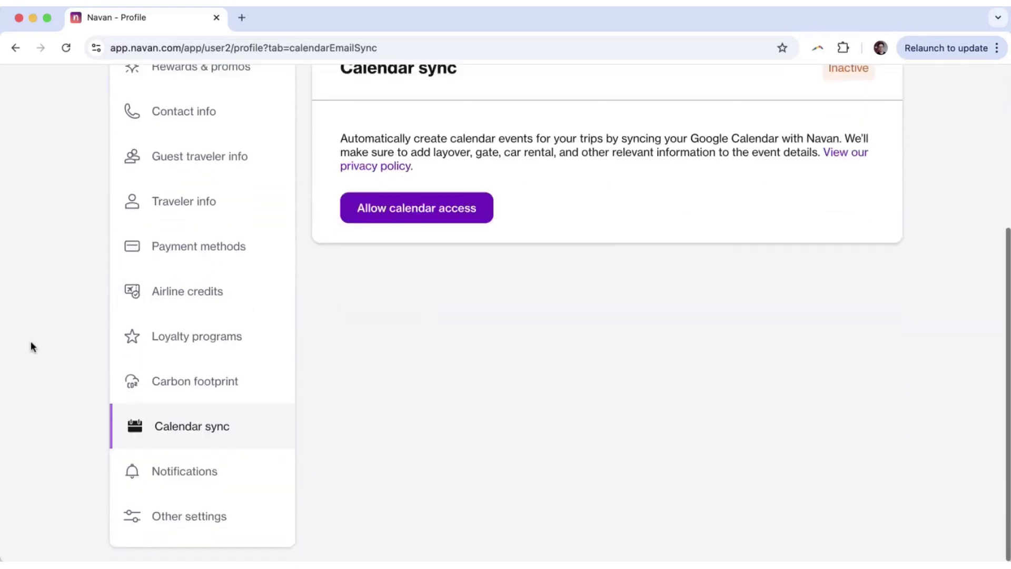
Open Notifications and scroll through the Email, Mobile Push and SMS alert checkboxes.
{"action": "left_click", "coordinate": [191, 477]}
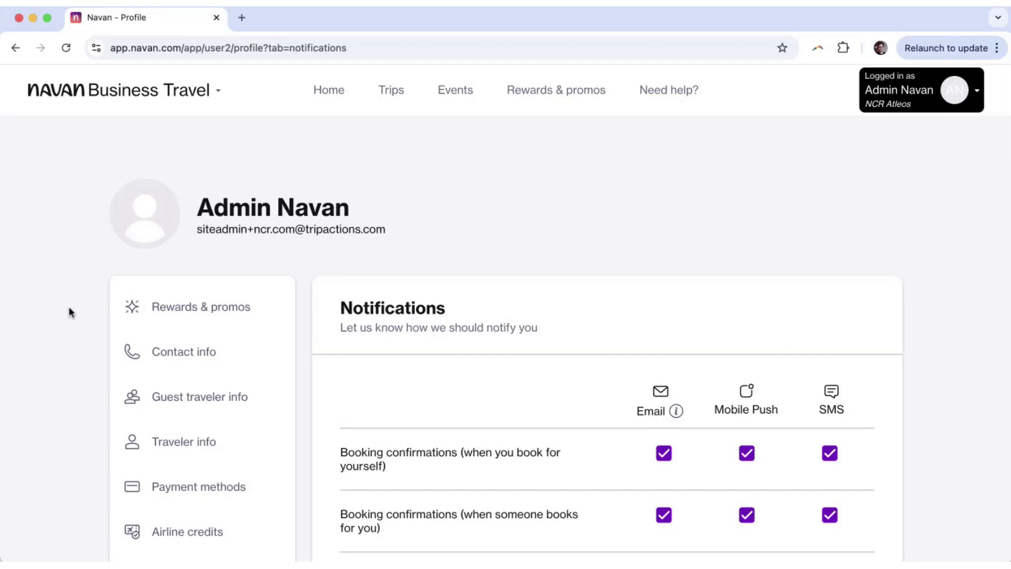
{"action": "scroll", "coordinate": [69, 307], "scroll_direction": "down", "scroll_amount": 5}
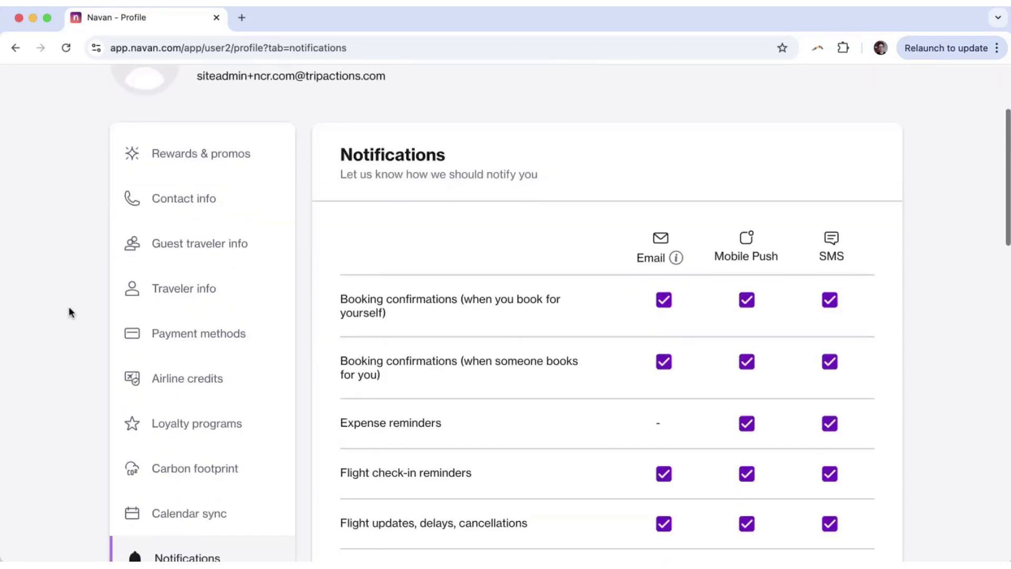
{"action": "scroll", "coordinate": [69, 308], "scroll_direction": "down", "scroll_amount": 6}
{"action": "scroll", "coordinate": [69, 307], "scroll_direction": "up", "scroll_amount": 4}
{"action": "scroll", "coordinate": [69, 307], "scroll_direction": "down", "scroll_amount": 1}
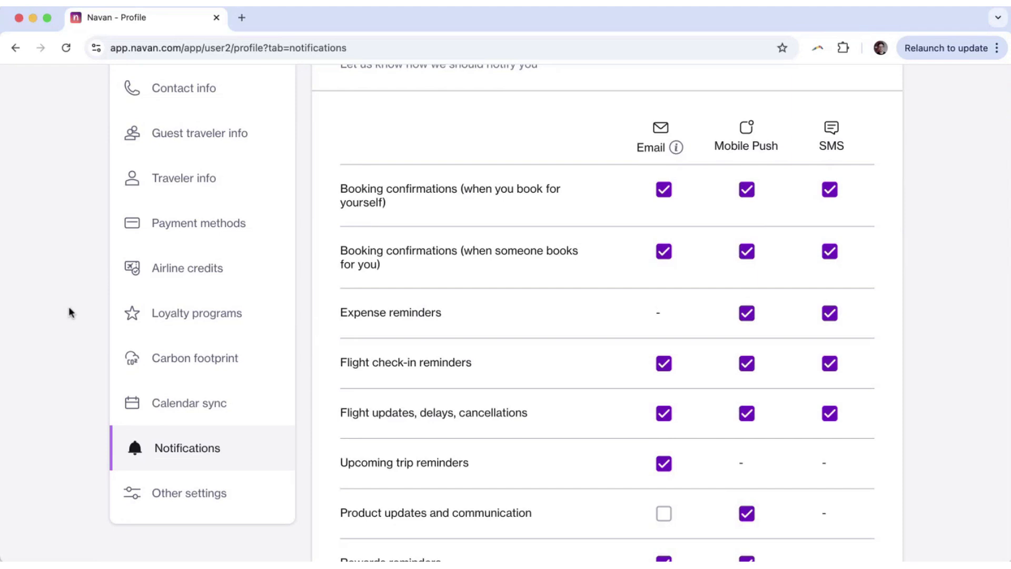
{"action": "scroll", "coordinate": [69, 311], "scroll_direction": "up", "scroll_amount": 3}
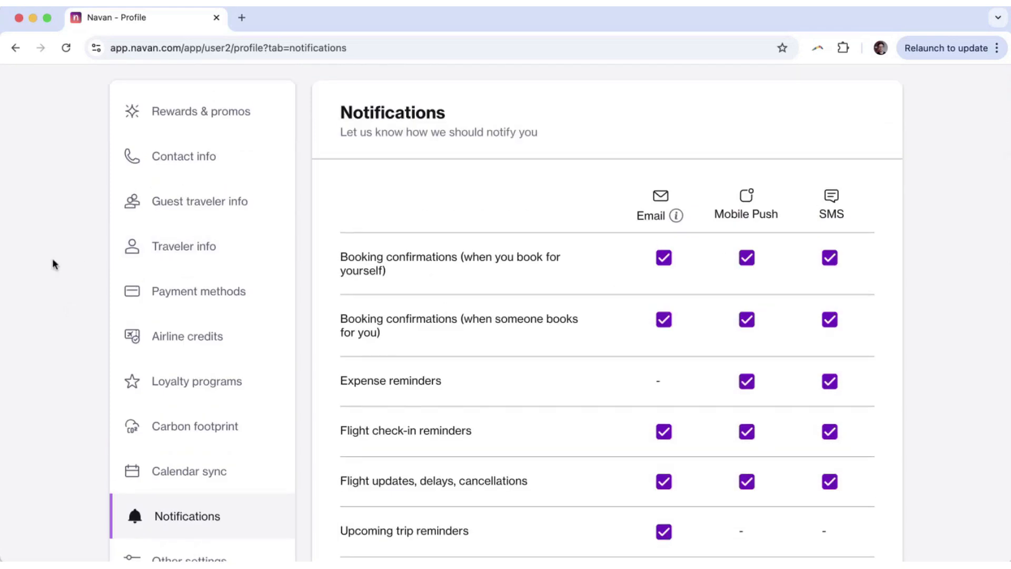
Uncheck SMS for both Booking confirmations rows and for Expense reminders.
{"action": "scroll", "coordinate": [52, 258], "scroll_direction": "down", "scroll_amount": 2}
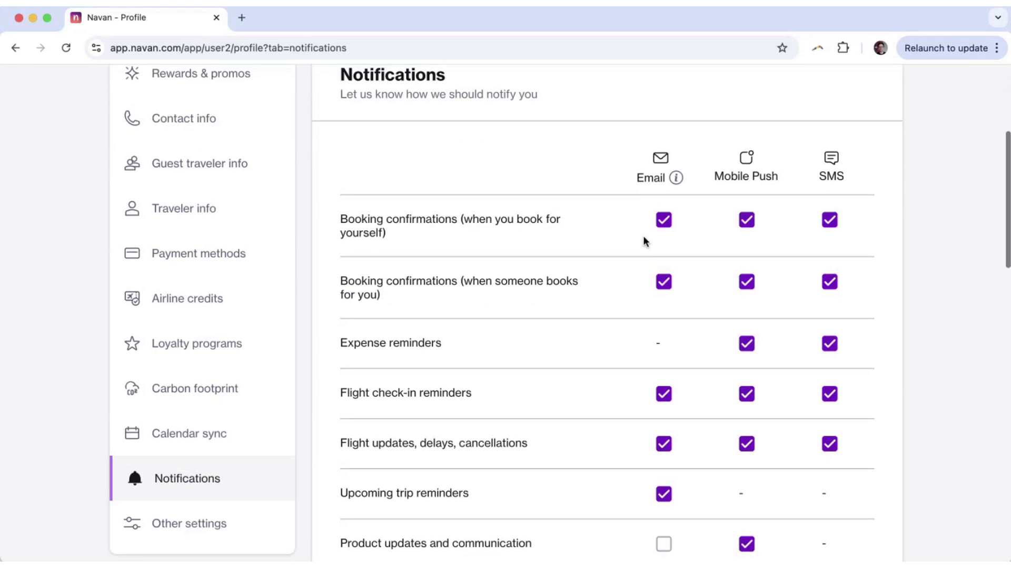
{"action": "left_click", "coordinate": [830, 219]}
{"action": "left_click", "coordinate": [830, 280]}
{"action": "left_click", "coordinate": [830, 342]}
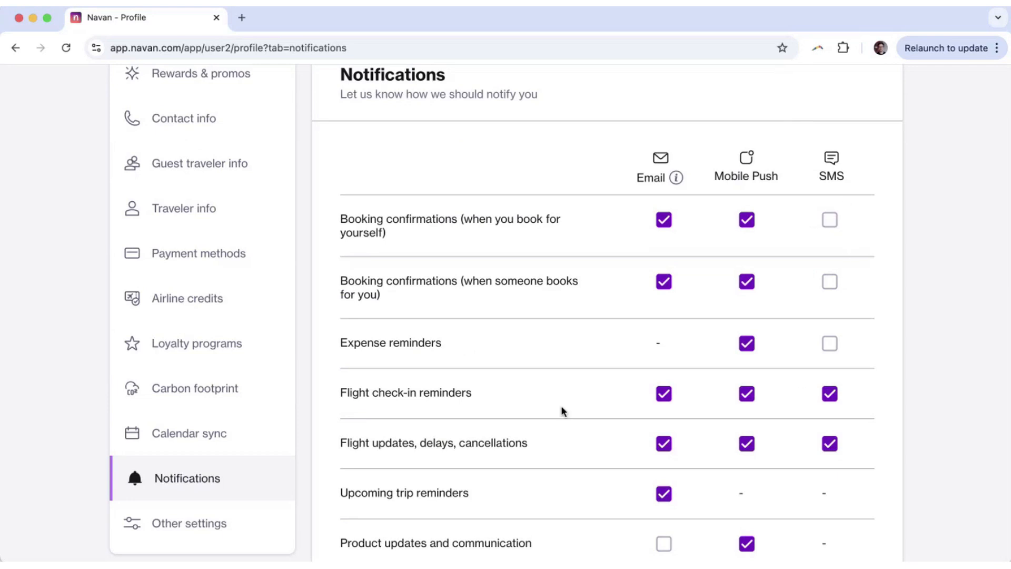
Highlight the Flight updates, delays, cancellations label and the others' trips notifications heading.
{"action": "scroll", "coordinate": [561, 408], "scroll_direction": "down", "scroll_amount": 1}
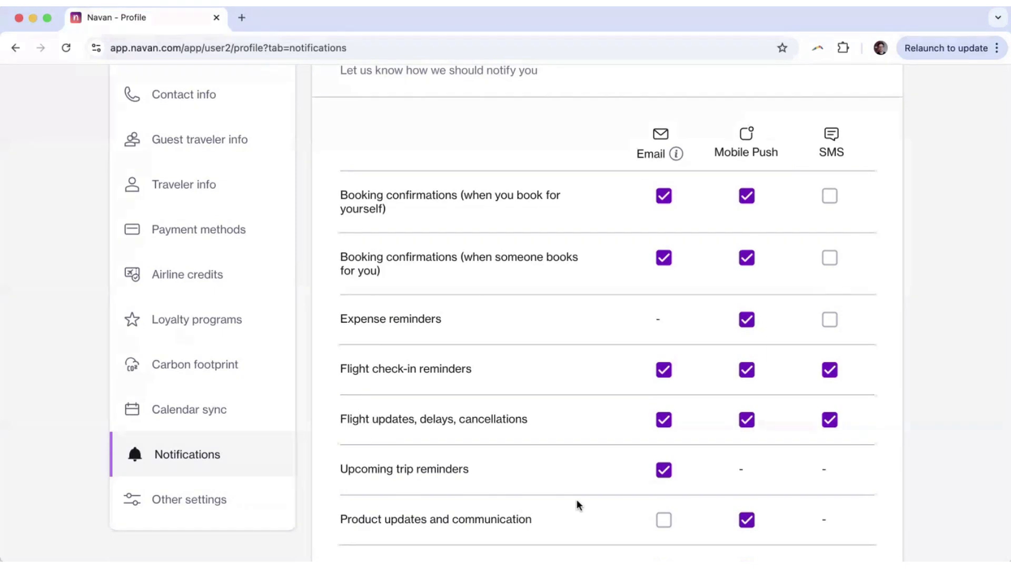
{"action": "left_click_drag", "start_coordinate": [371, 419], "coordinate": [428, 420]}
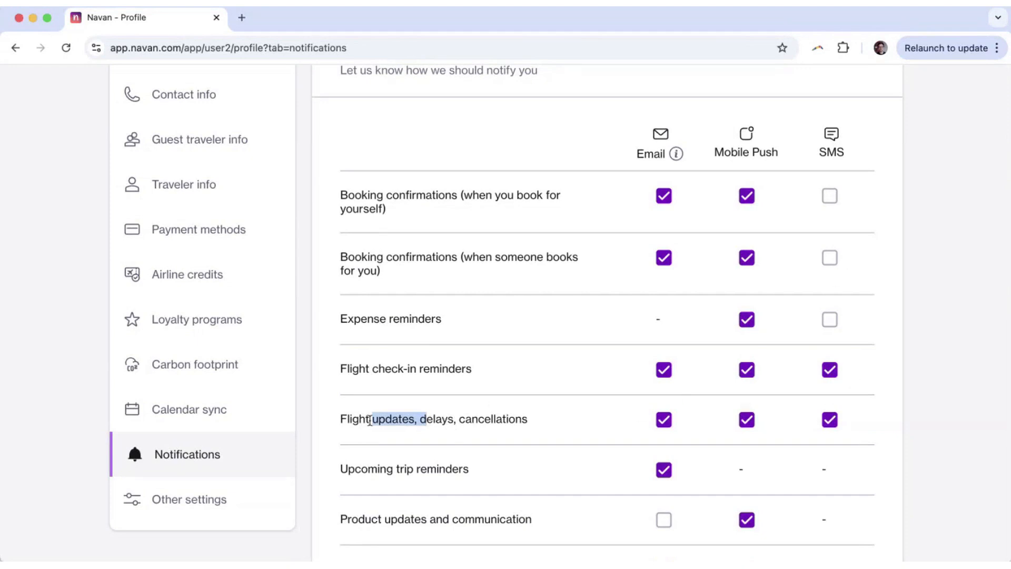
{"action": "left_click_drag", "start_coordinate": [345, 420], "coordinate": [523, 419]}
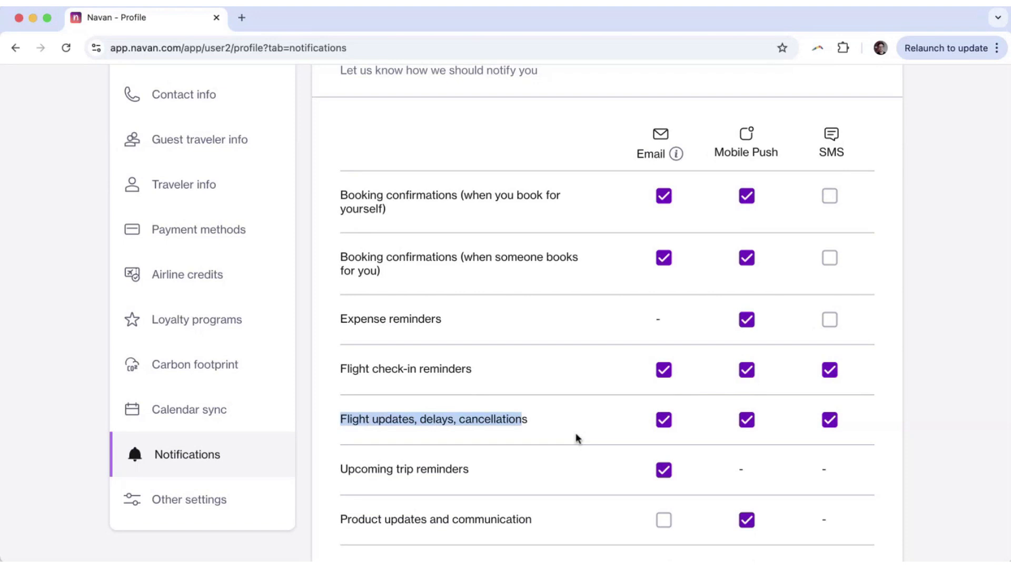
{"action": "scroll", "coordinate": [578, 438], "scroll_direction": "down", "scroll_amount": 2}
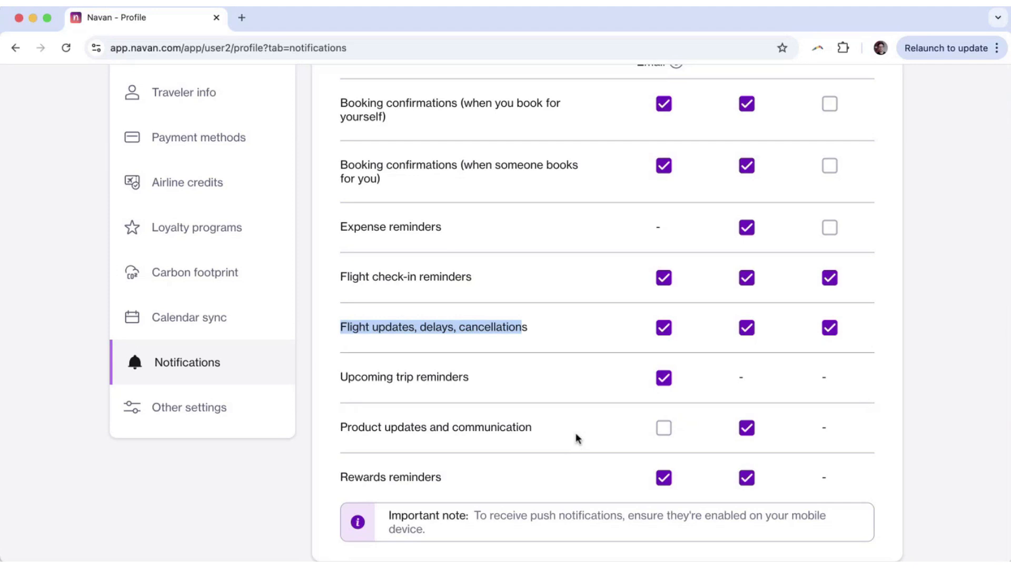
{"action": "scroll", "coordinate": [578, 438], "scroll_direction": "down", "scroll_amount": 5}
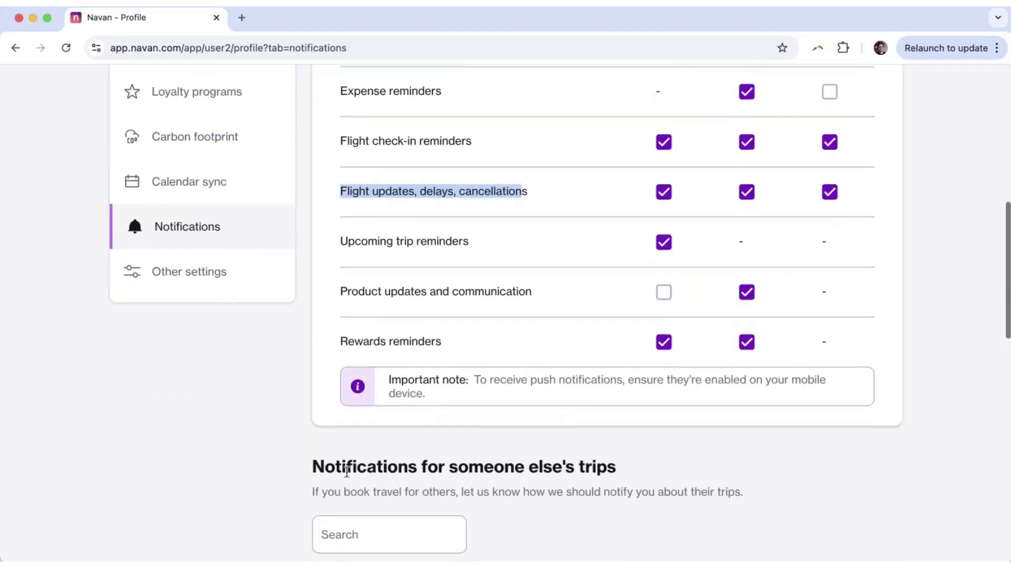
{"action": "left_click_drag", "start_coordinate": [313, 466], "coordinate": [637, 488]}
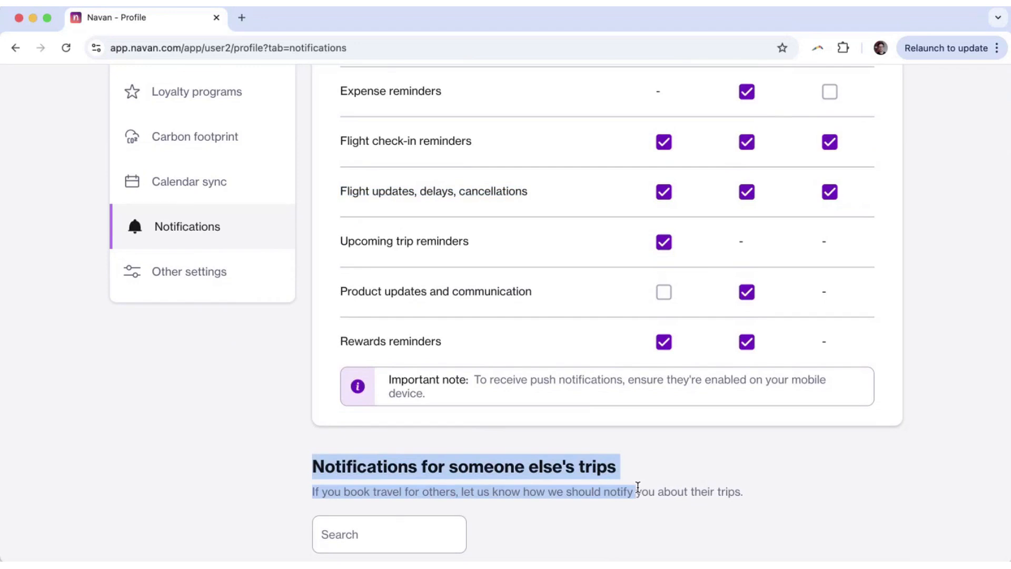
Review the Flight updates and Flight check-in reminders rows, highlighting their labels.
{"action": "scroll", "coordinate": [638, 488], "scroll_direction": "up", "scroll_amount": 5}
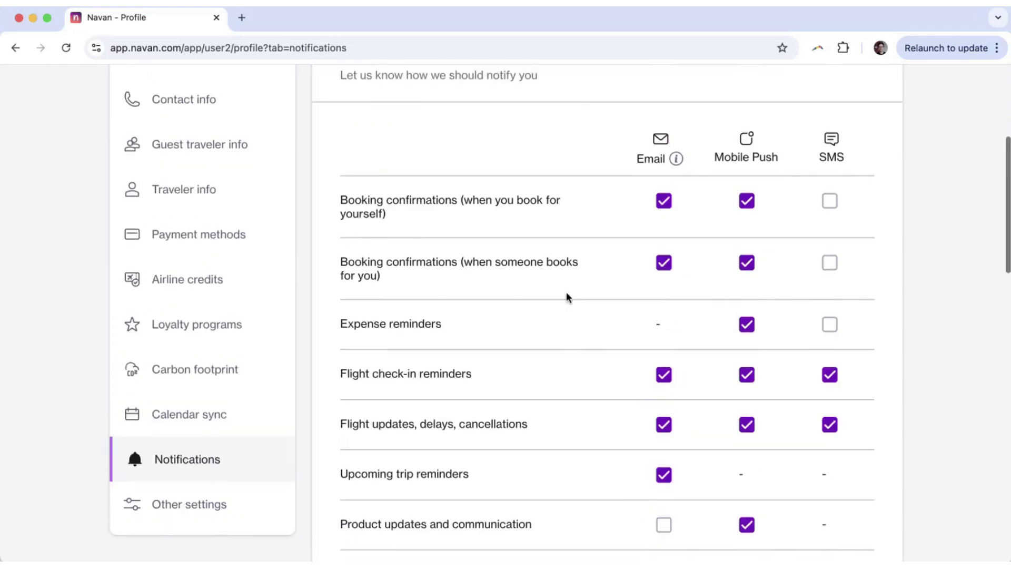
{"action": "scroll", "coordinate": [568, 298], "scroll_direction": "up", "scroll_amount": 1}
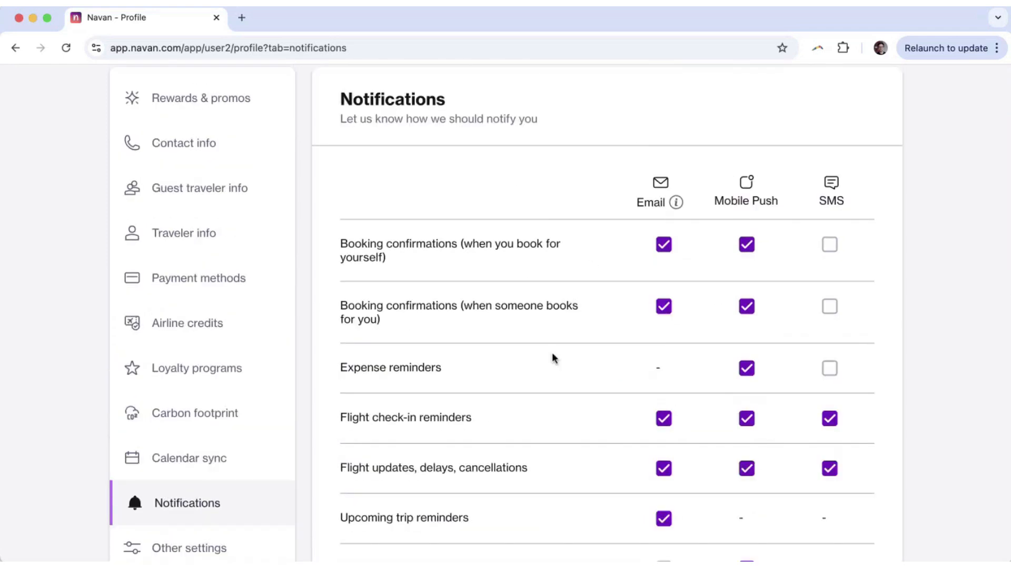
{"action": "left_click_drag", "start_coordinate": [341, 464], "coordinate": [463, 462]}
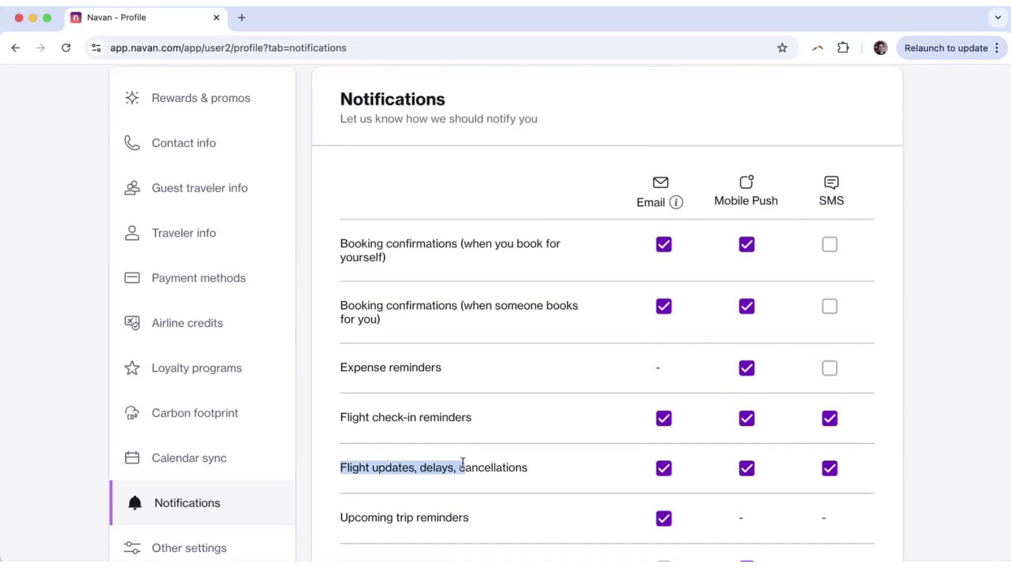
{"action": "left_click_drag", "start_coordinate": [347, 417], "coordinate": [456, 417]}
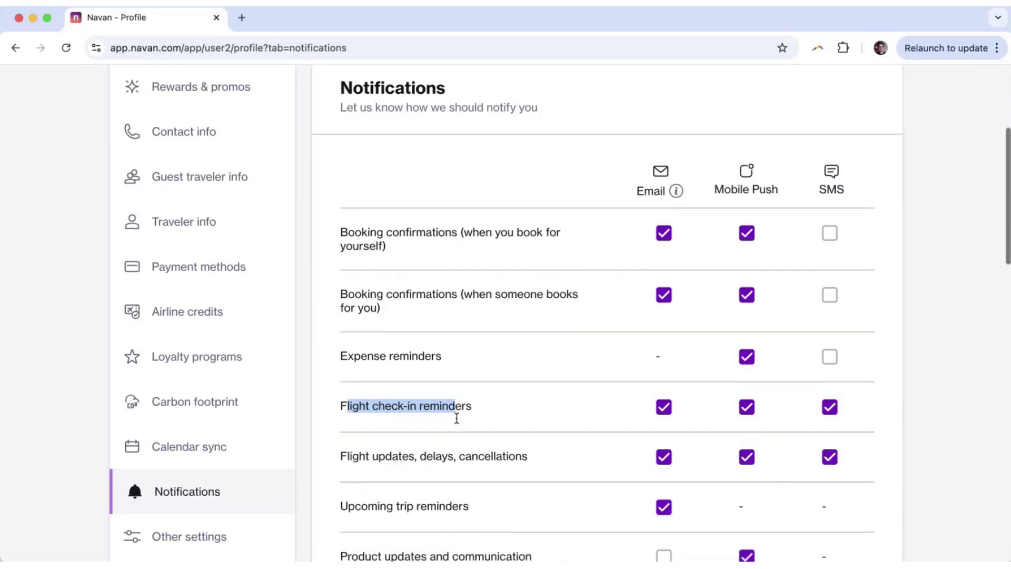
{"action": "scroll", "coordinate": [456, 417], "scroll_direction": "up", "scroll_amount": 5}
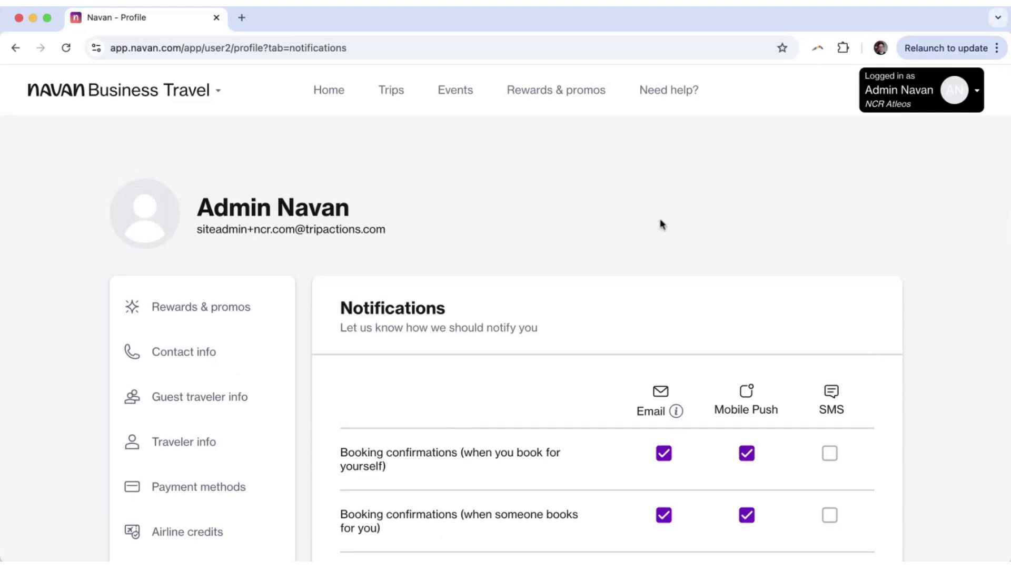
{"action": "scroll", "coordinate": [431, 308], "scroll_direction": "down", "scroll_amount": 3}
{"action": "scroll", "coordinate": [431, 308], "scroll_direction": "down", "scroll_amount": 1}
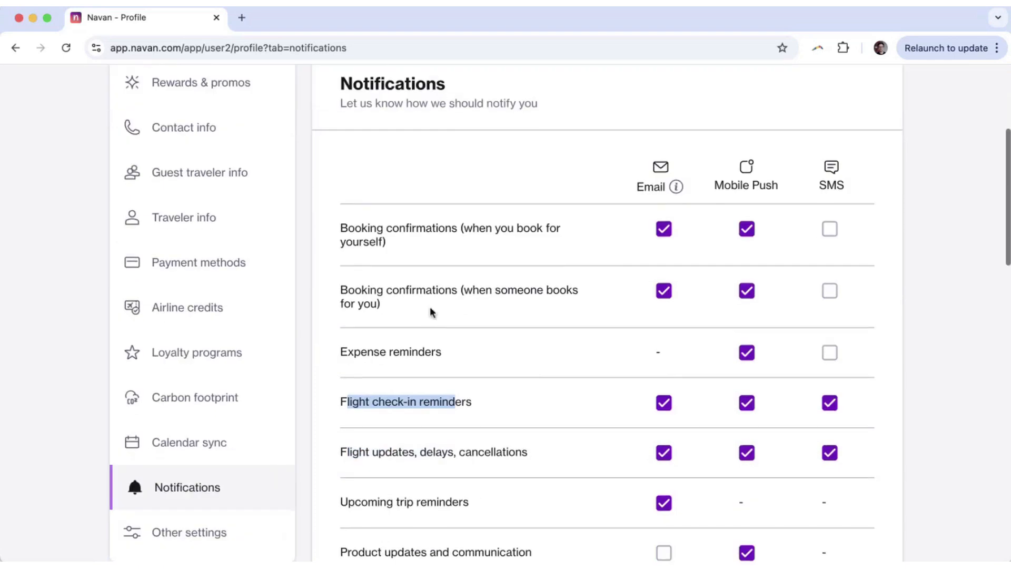
Open Other settings in the profile and confirm the language preference is English (United States).
{"action": "left_click", "coordinate": [189, 521]}
{"action": "scroll", "coordinate": [375, 401], "scroll_direction": "down", "scroll_amount": 3}
{"action": "scroll", "coordinate": [375, 399], "scroll_direction": "down", "scroll_amount": 2}
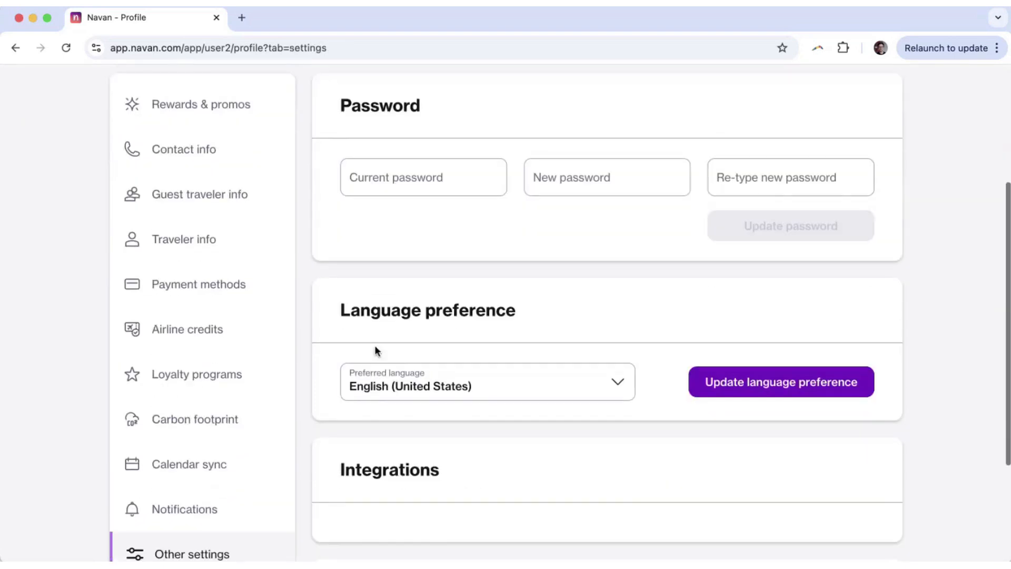
{"action": "left_click_drag", "start_coordinate": [350, 311], "coordinate": [521, 314]}
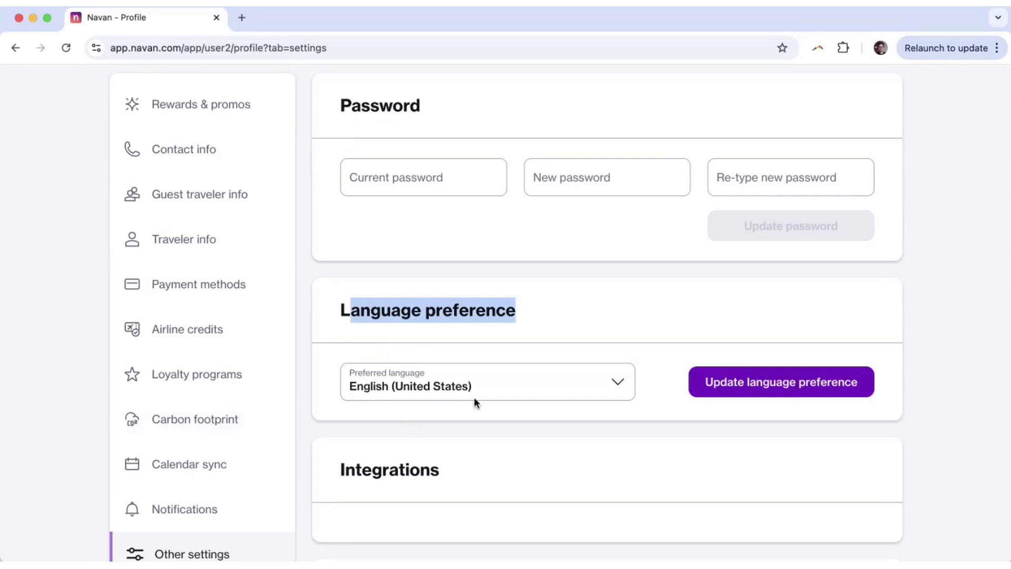
{"action": "scroll", "coordinate": [482, 395], "scroll_direction": "up", "scroll_amount": 5}
{"action": "left_click", "coordinate": [895, 89]}
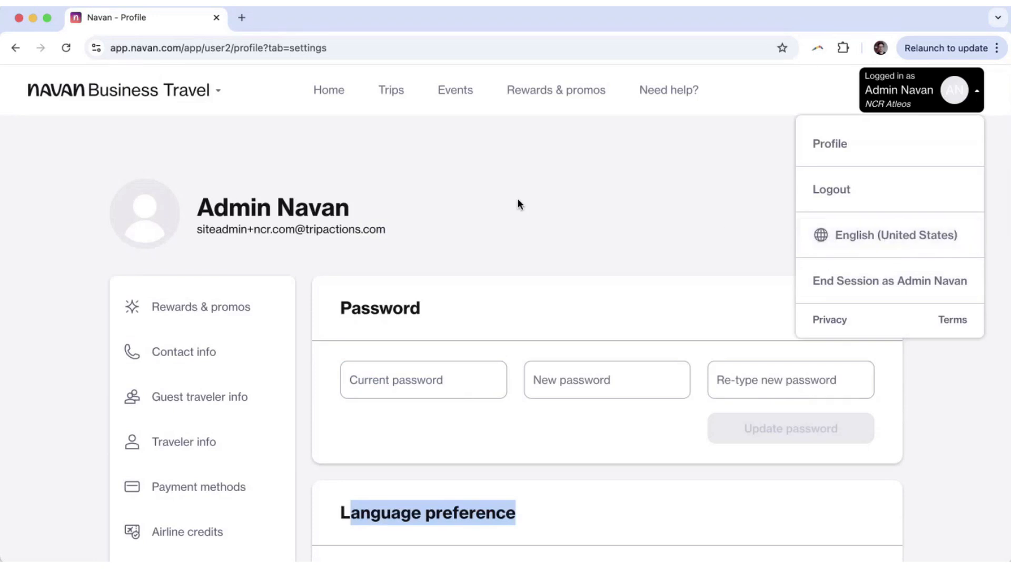
{"action": "left_click", "coordinate": [450, 186]}
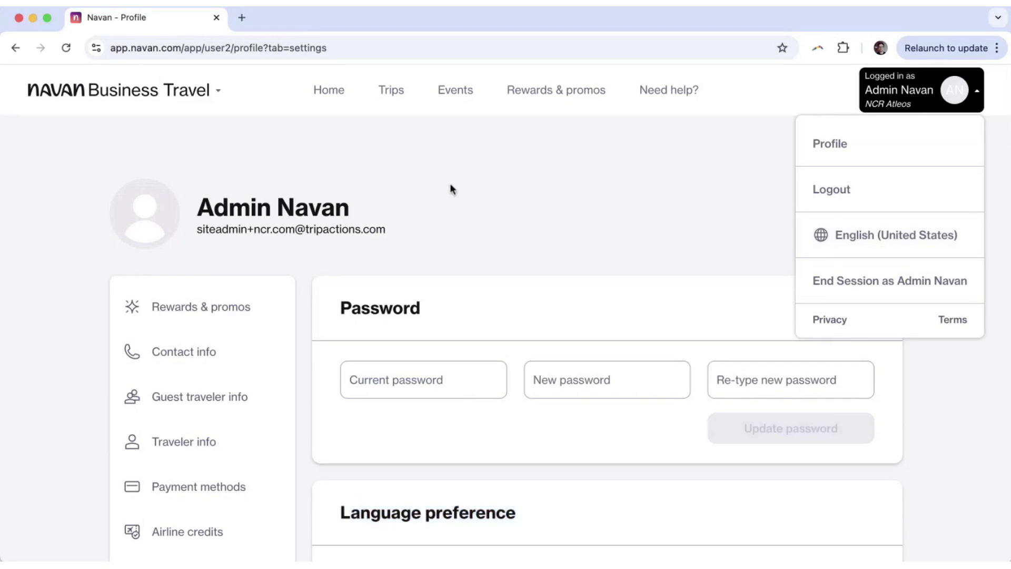
Go to the Home page and switch it to Personal travel mode.
{"action": "left_click", "coordinate": [329, 94]}
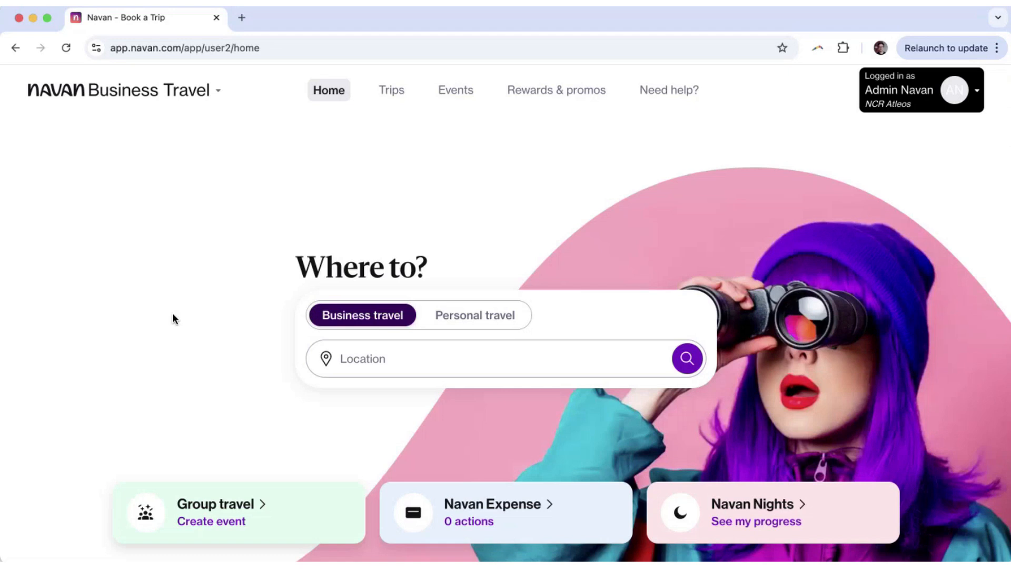
{"action": "left_click", "coordinate": [473, 321]}
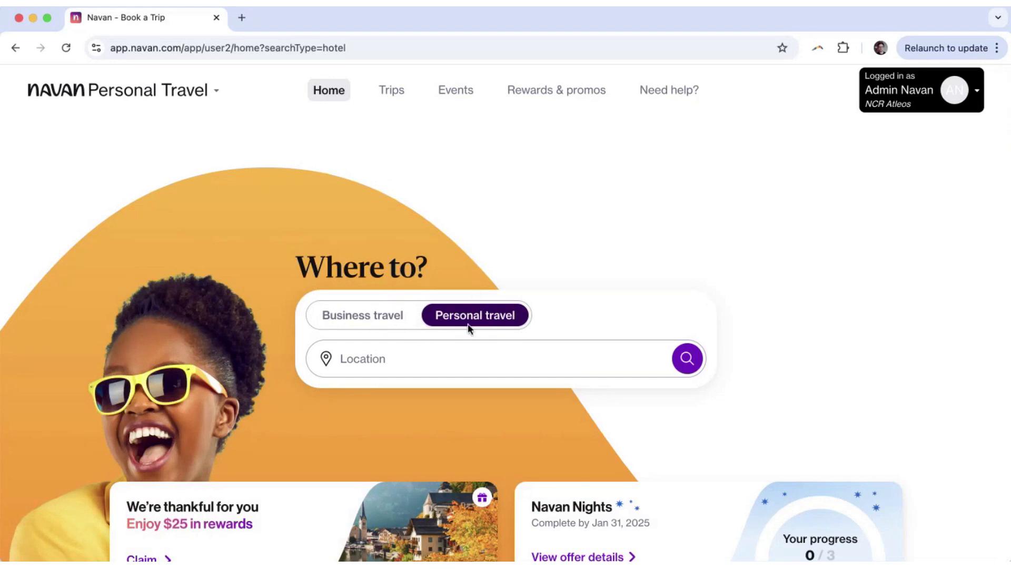
Switch the home page back to Business travel mode.
{"action": "left_click", "coordinate": [353, 322]}
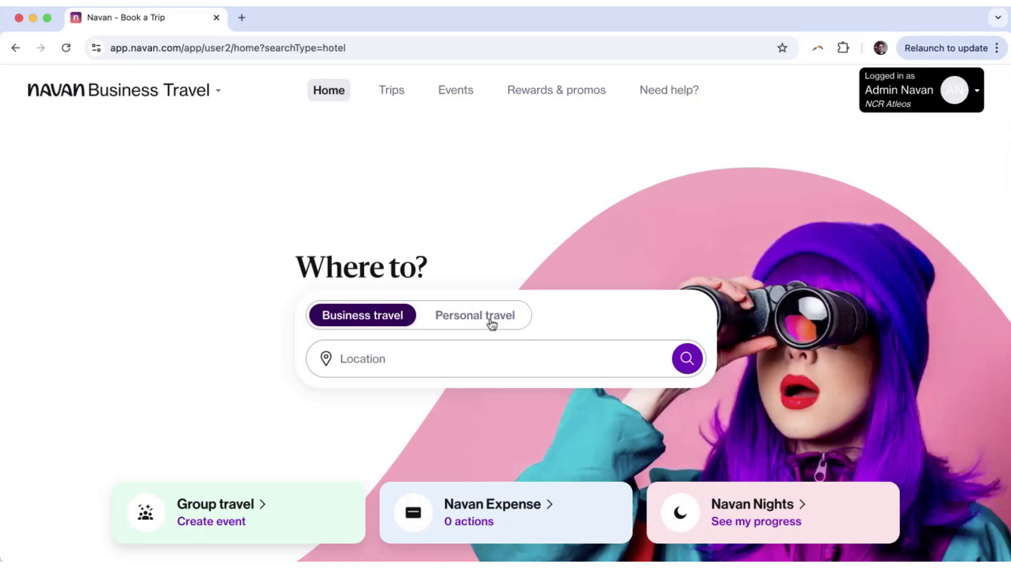
Search for the employee by name, add them as the traveler, and switch to flight booking.
{"action": "left_click", "coordinate": [395, 366]}
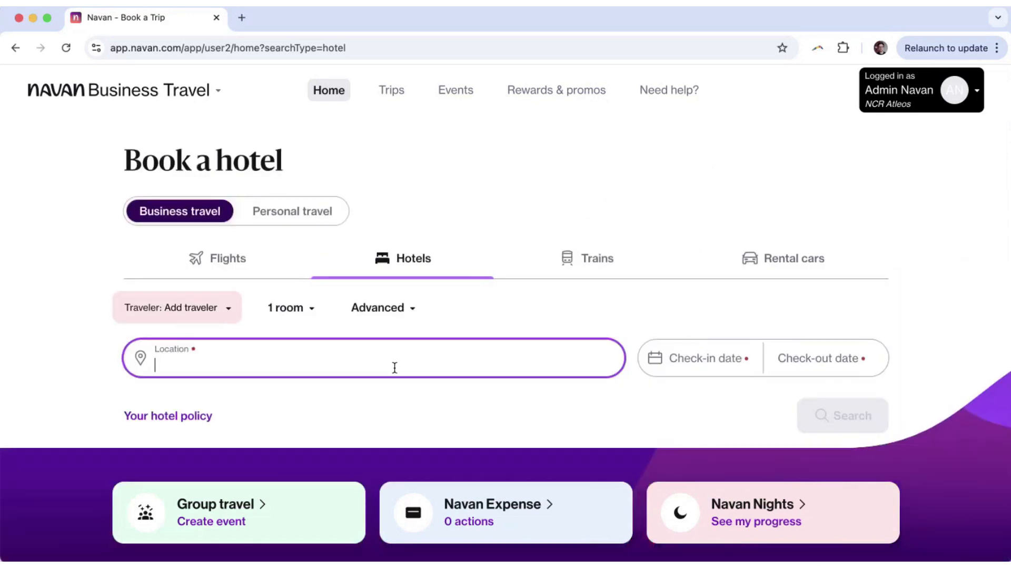
{"action": "left_click", "coordinate": [216, 314]}
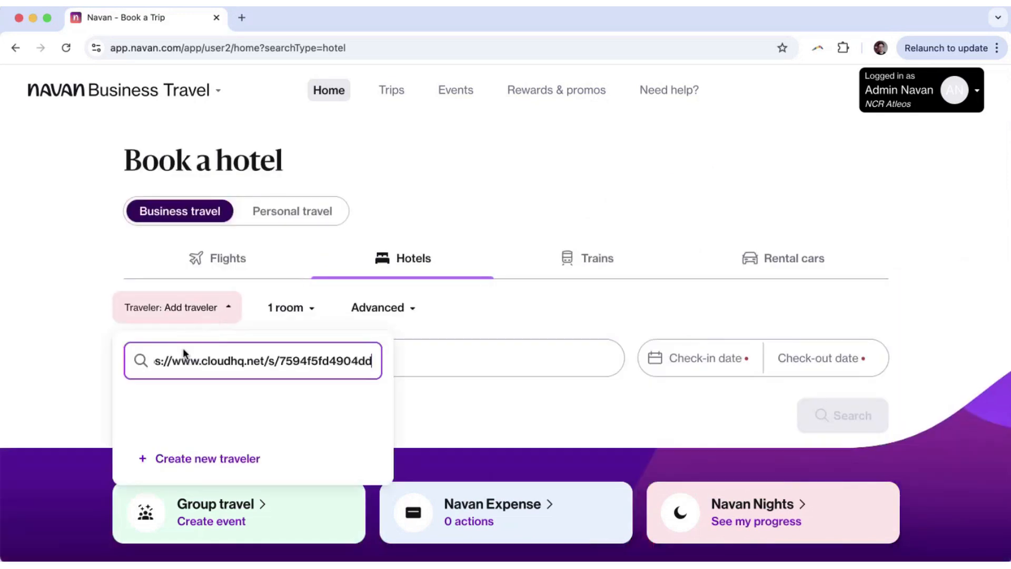
{"action": "key", "text": "super+a"}
{"action": "key", "text": "BackSpace"}
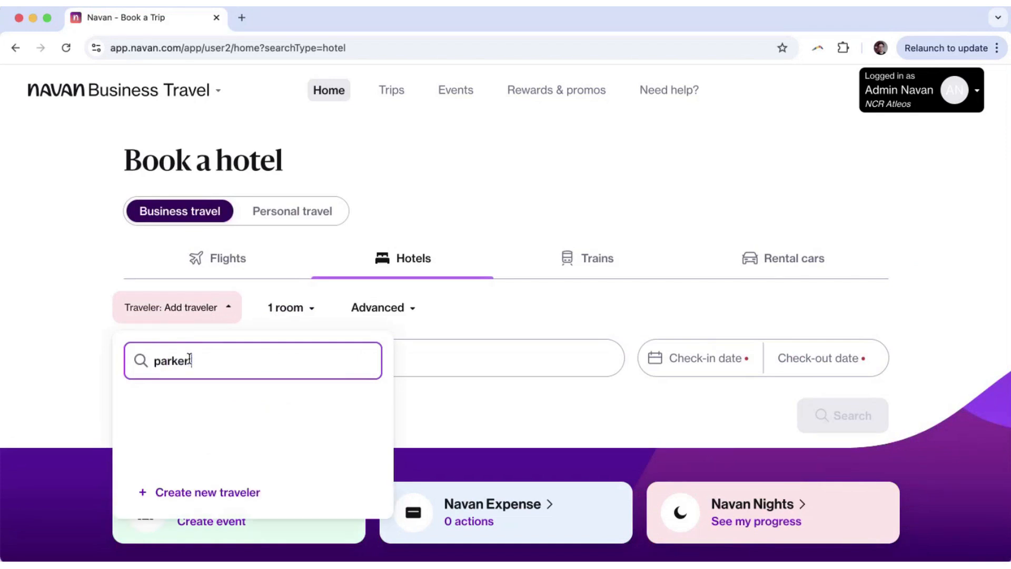
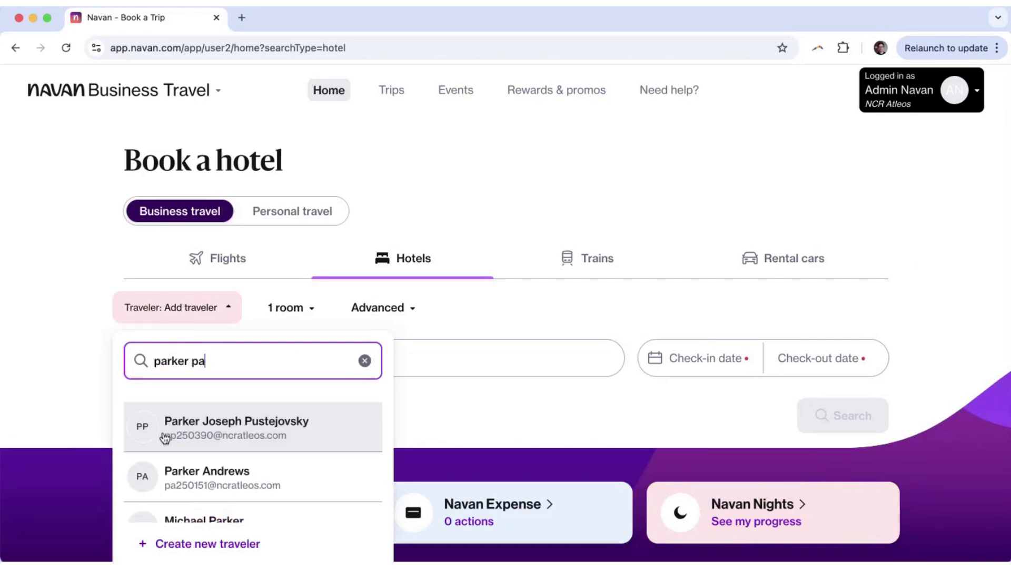
{"action": "left_click", "coordinate": [164, 437]}
{"action": "left_click", "coordinate": [102, 331]}
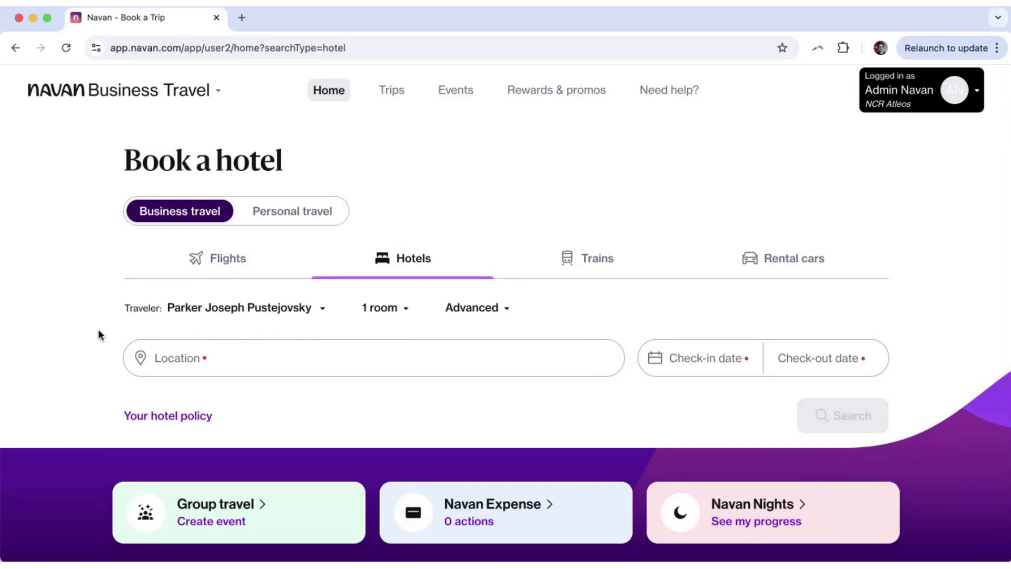
{"action": "left_click", "coordinate": [220, 266]}
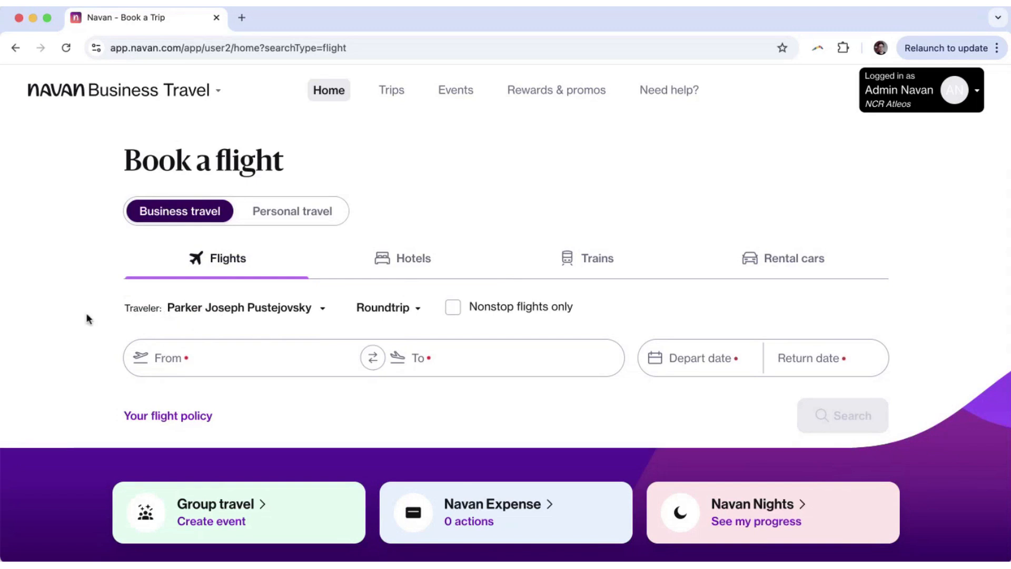
Try Multi-city with a third flight leg, then set the trip type to One-way.
{"action": "left_click", "coordinate": [402, 315]}
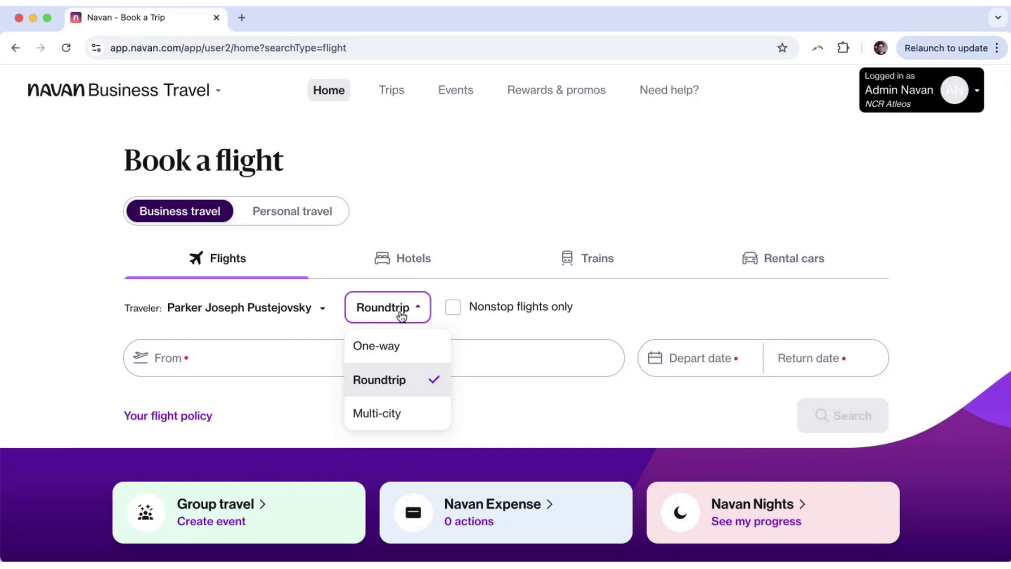
{"action": "left_click", "coordinate": [389, 416]}
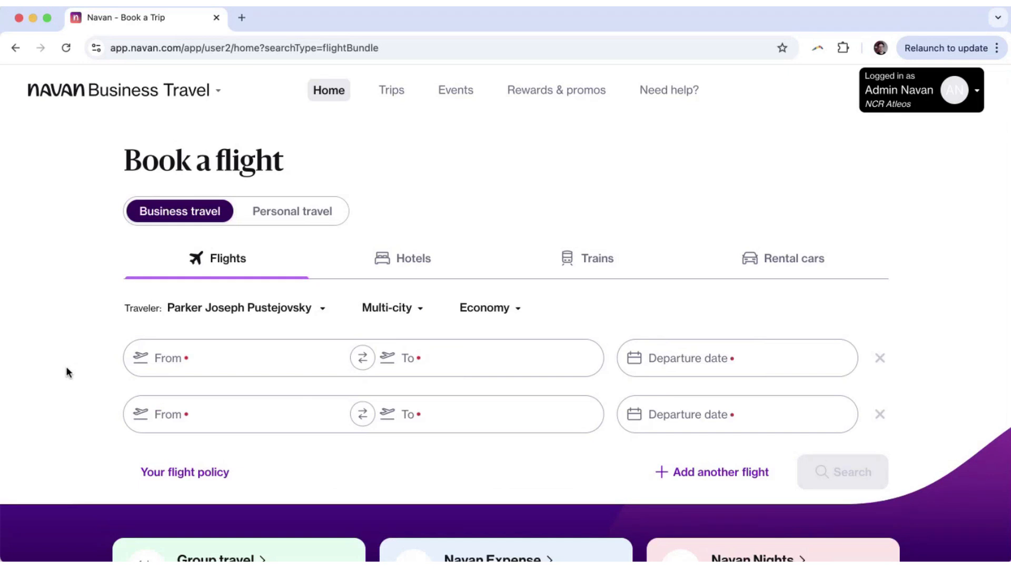
{"action": "left_click", "coordinate": [658, 470]}
{"action": "scroll", "coordinate": [269, 401], "scroll_direction": "down", "scroll_amount": 2}
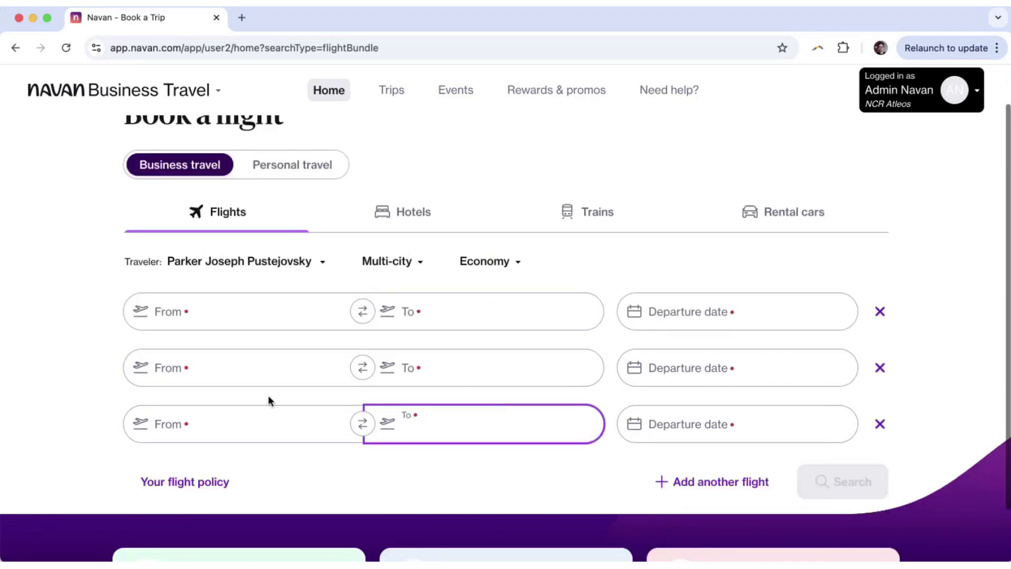
{"action": "left_click", "coordinate": [28, 298]}
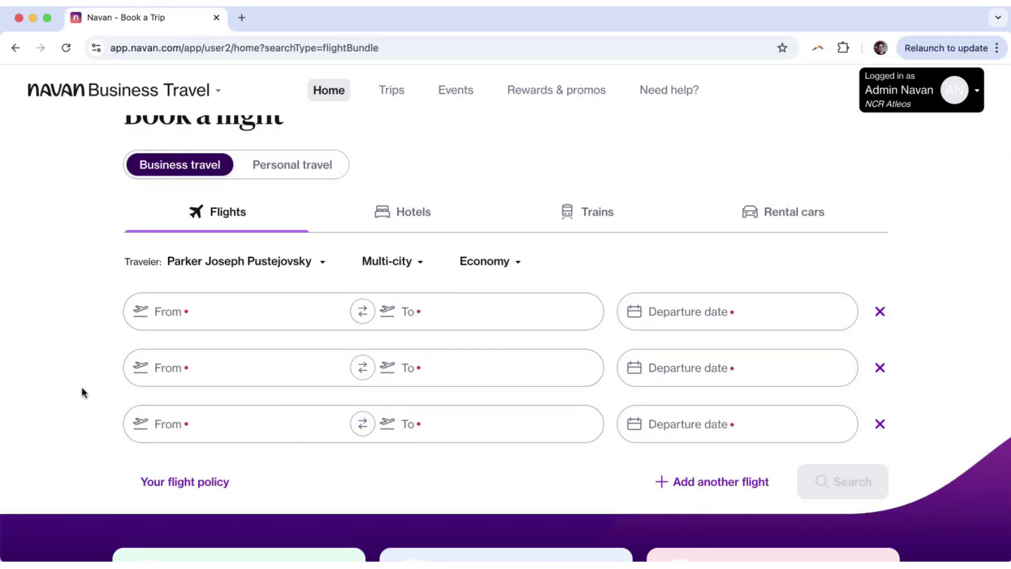
{"action": "left_click", "coordinate": [417, 268]}
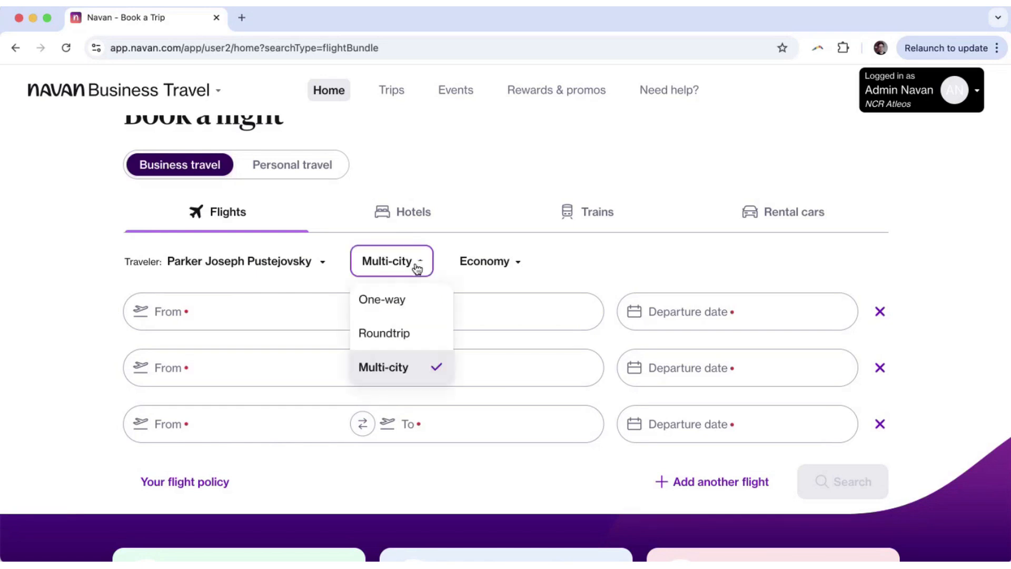
{"action": "left_click", "coordinate": [405, 302]}
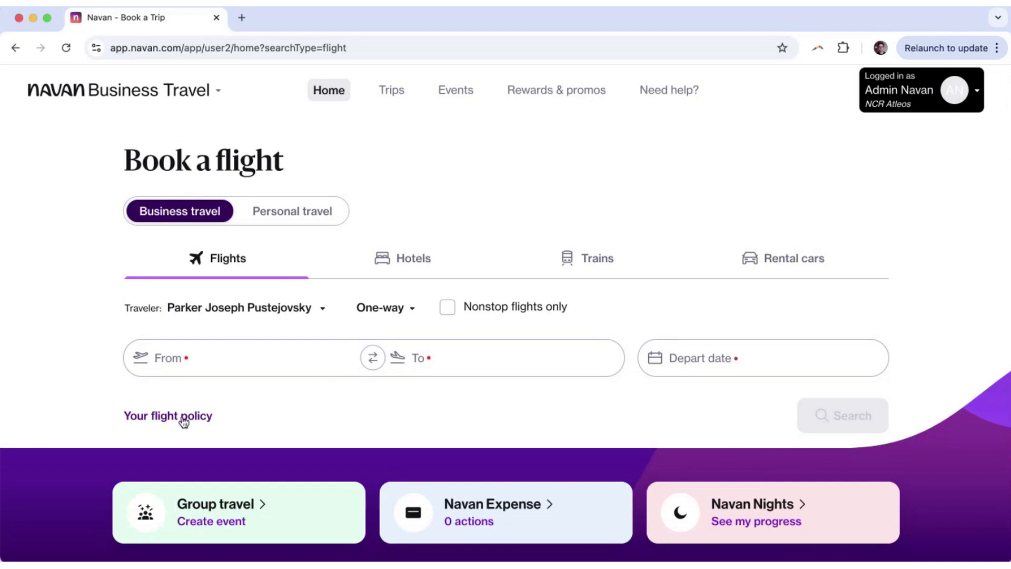
{"action": "left_click", "coordinate": [162, 415]}
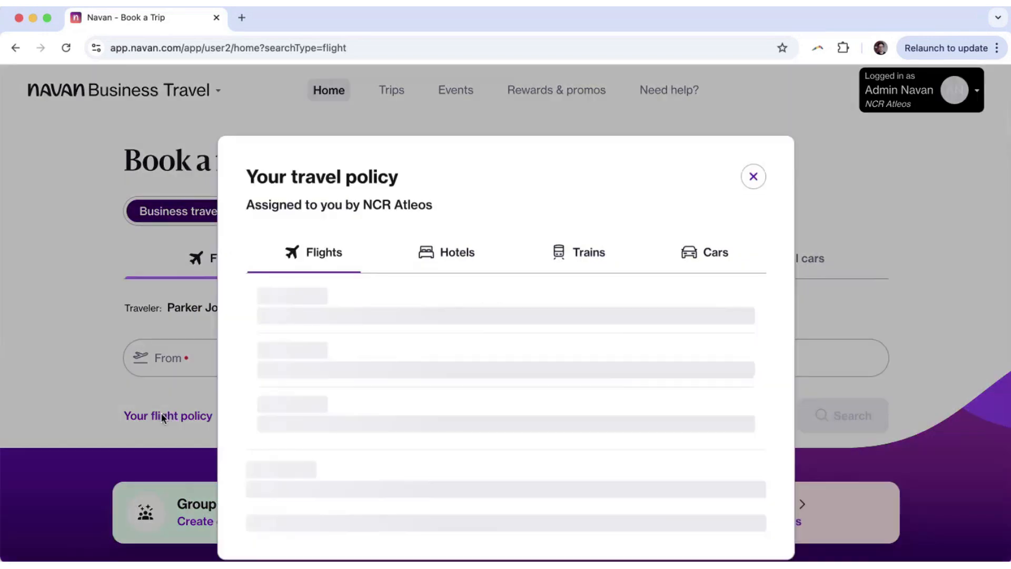
{"action": "scroll", "coordinate": [364, 396], "scroll_direction": "down", "scroll_amount": 2}
{"action": "scroll", "coordinate": [380, 384], "scroll_direction": "up", "scroll_amount": 2}
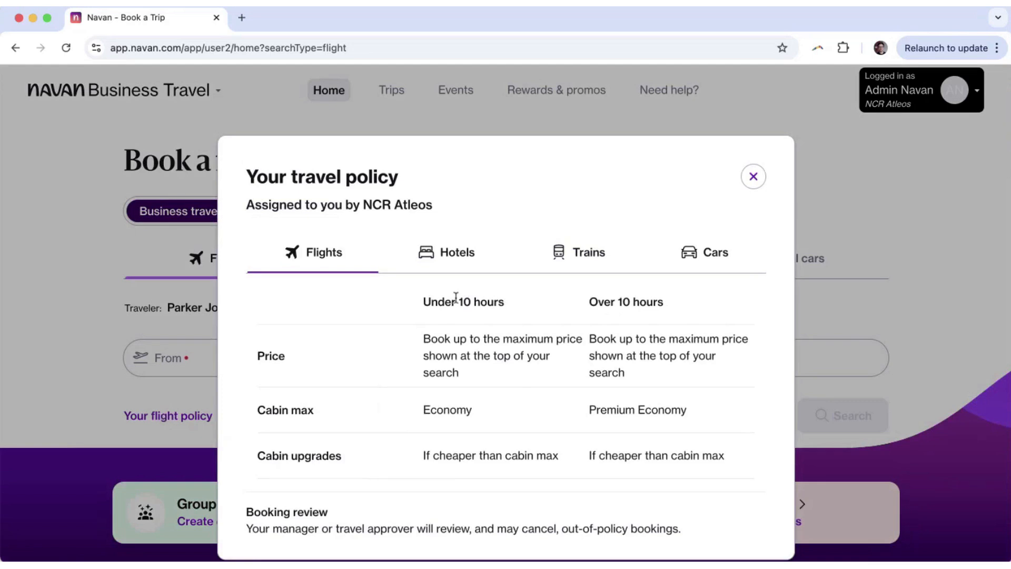
{"action": "left_click", "coordinate": [439, 252]}
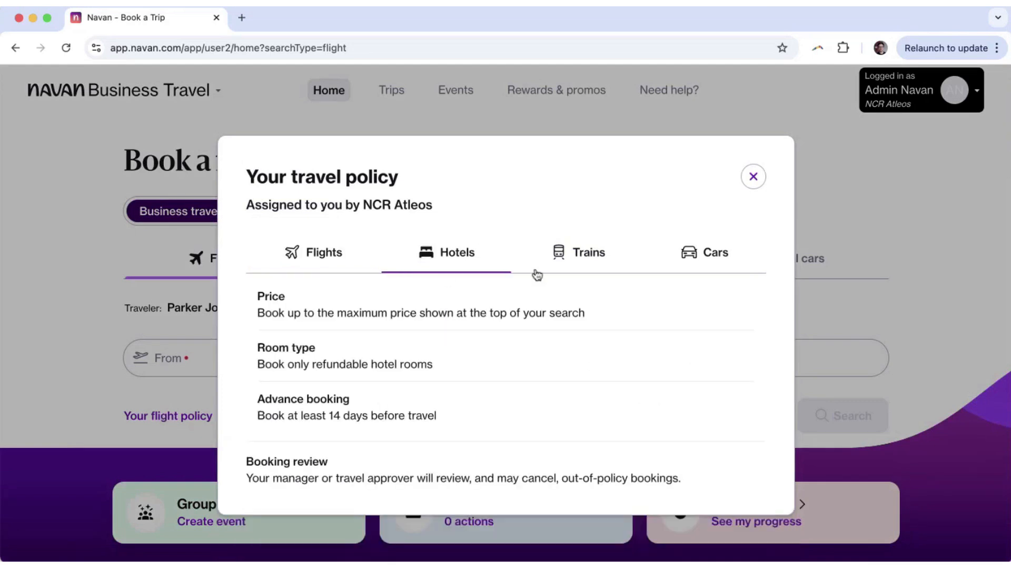
{"action": "left_click", "coordinate": [754, 177]}
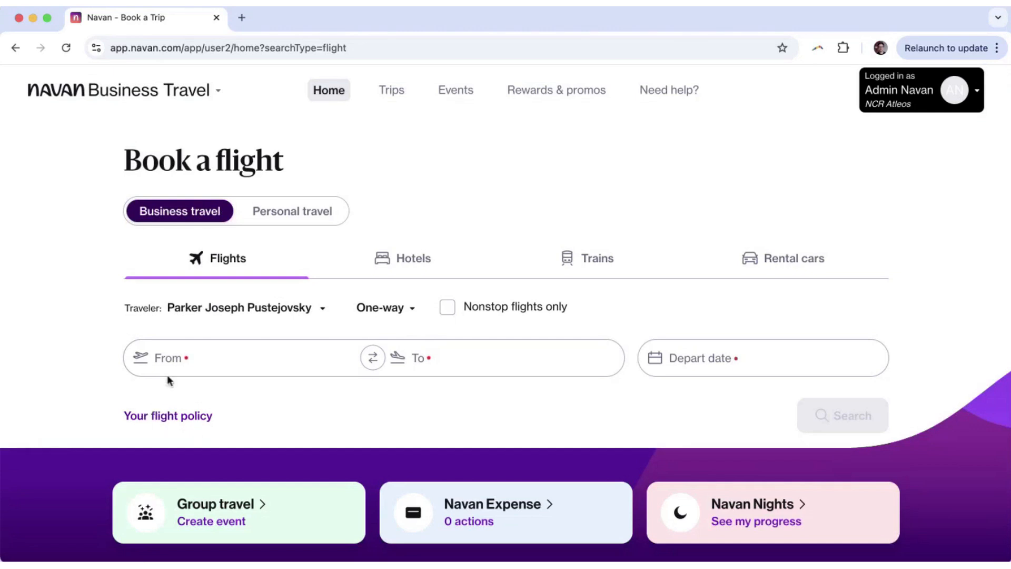
Try 'atl' and 'jfk' as the origin, then clear it so recent searches reappear.
{"action": "left_click", "coordinate": [190, 362]}
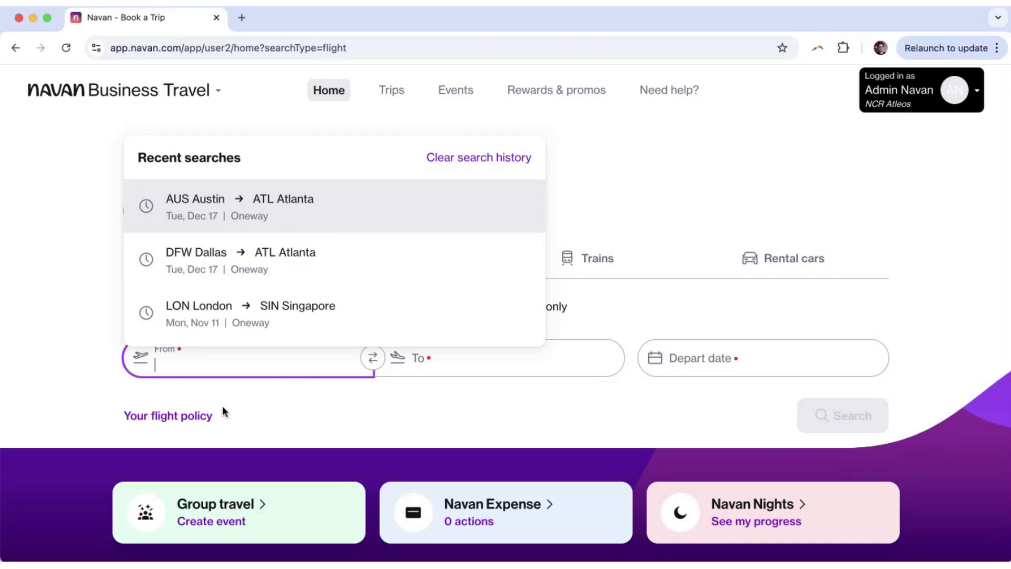
{"action": "type", "text": "atl"}
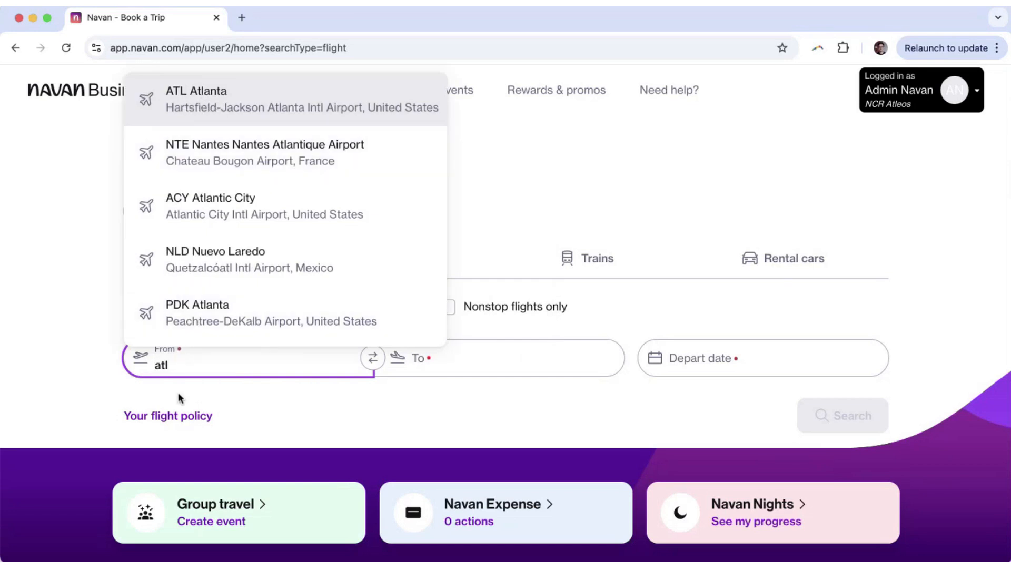
{"action": "key", "text": "BackSpace"}
{"action": "type", "text": "jf"}
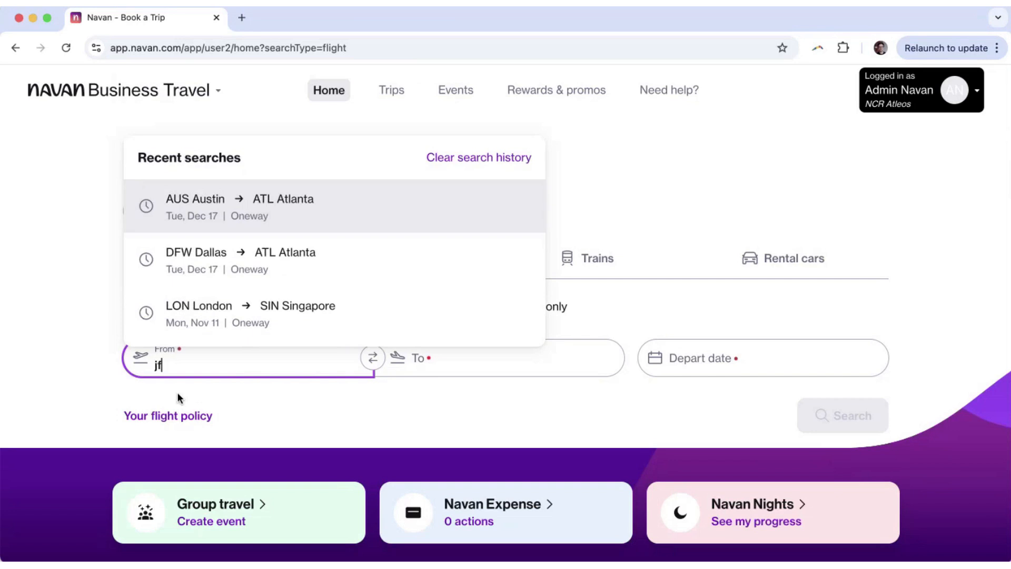
{"action": "type", "text": "k"}
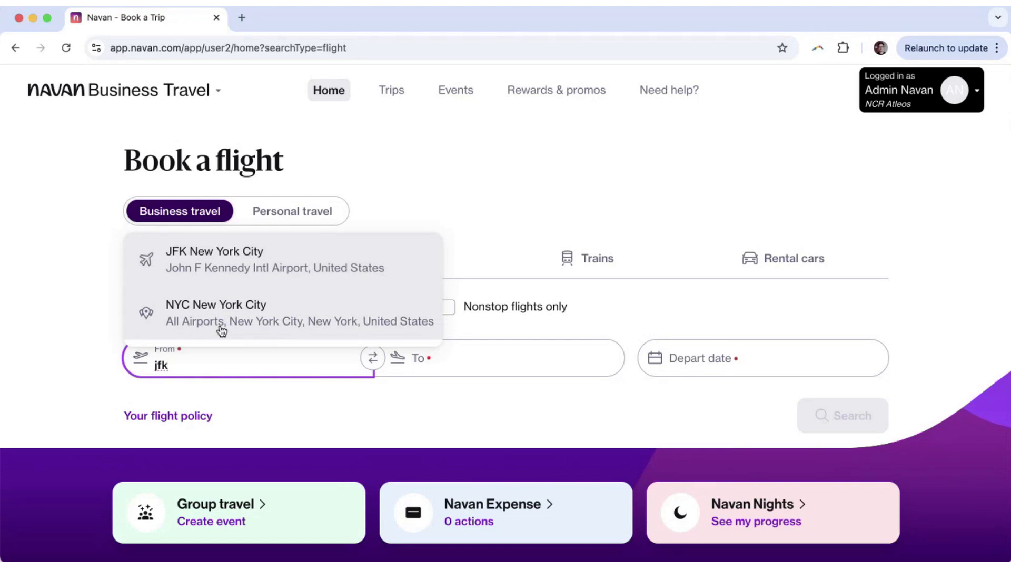
{"action": "left_click", "coordinate": [65, 291]}
{"action": "left_click", "coordinate": [260, 366]}
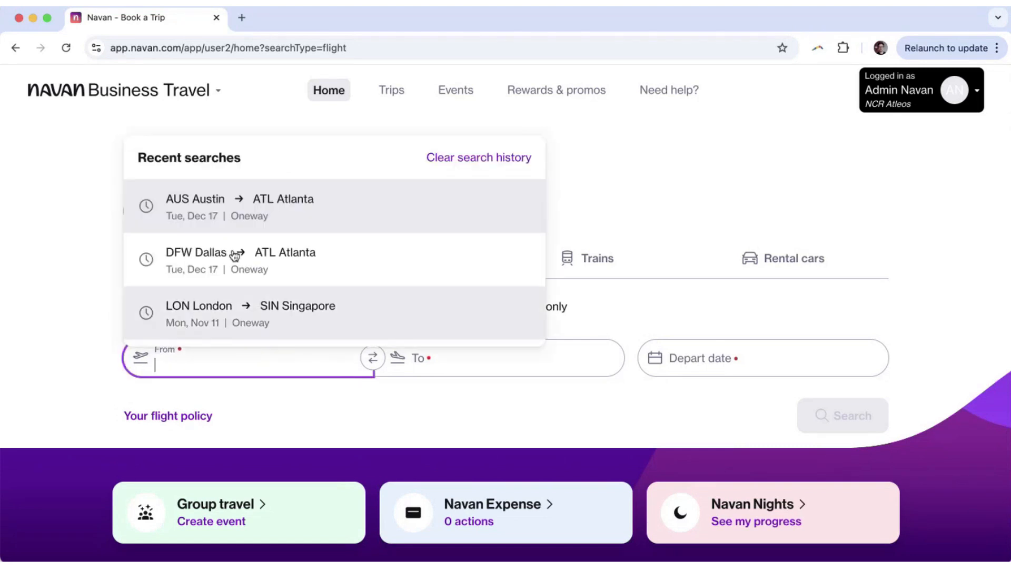
Reuse the recent AUS Austin to ATL Atlanta search and set departure to Tue, Dec 17.
{"action": "left_click", "coordinate": [235, 214]}
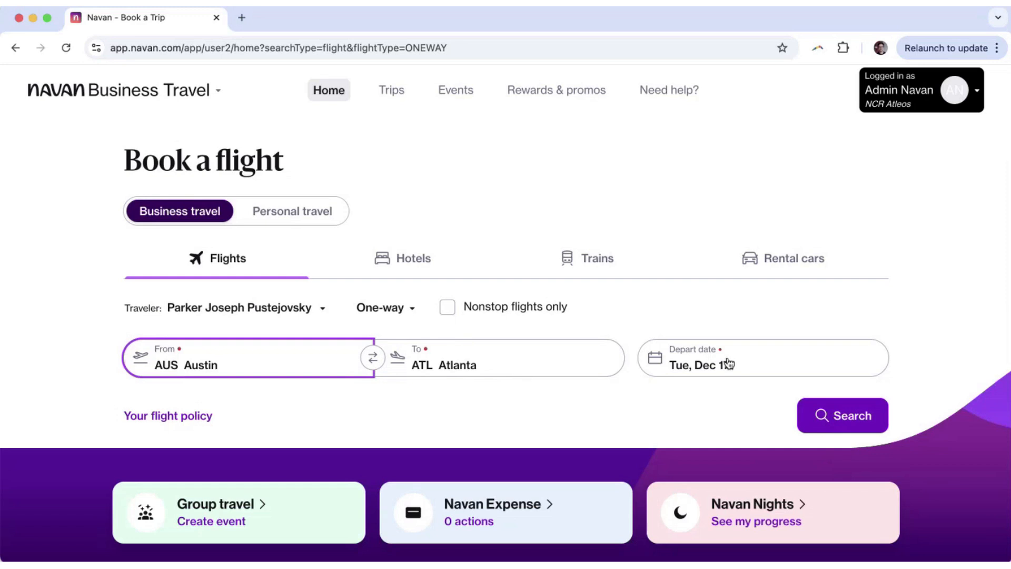
{"action": "left_click", "coordinate": [702, 369]}
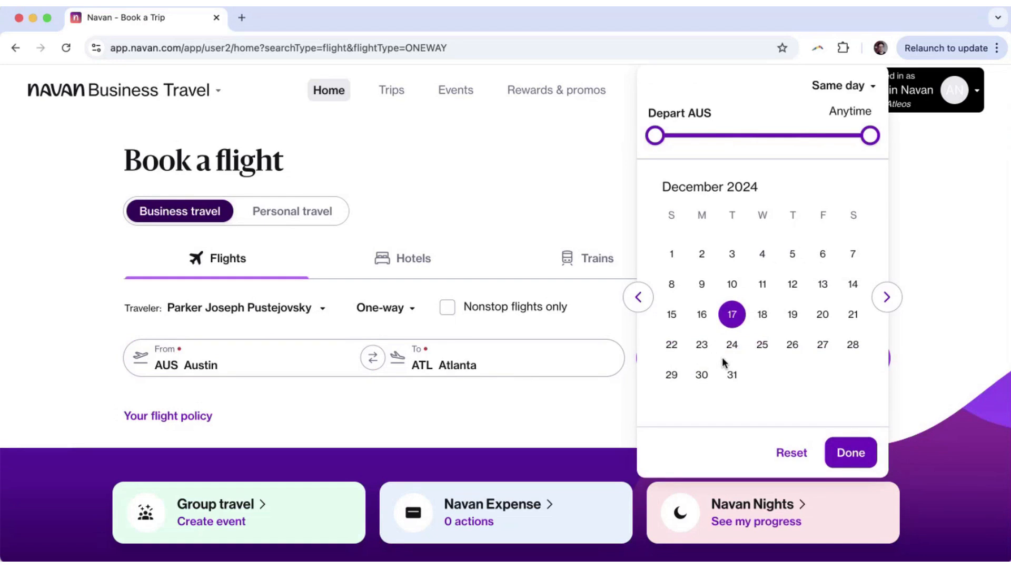
{"action": "left_click", "coordinate": [732, 314]}
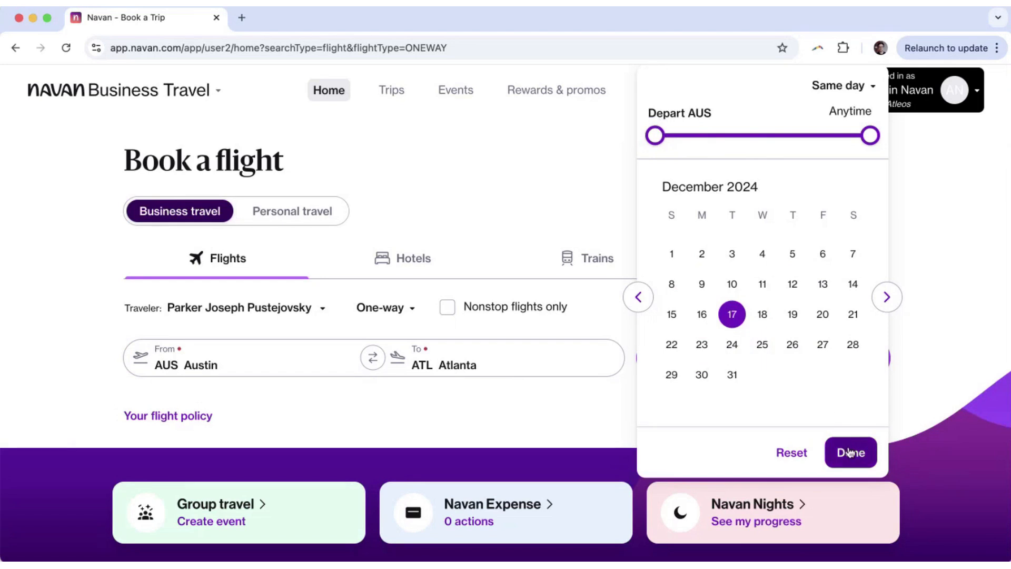
{"action": "left_click", "coordinate": [849, 452]}
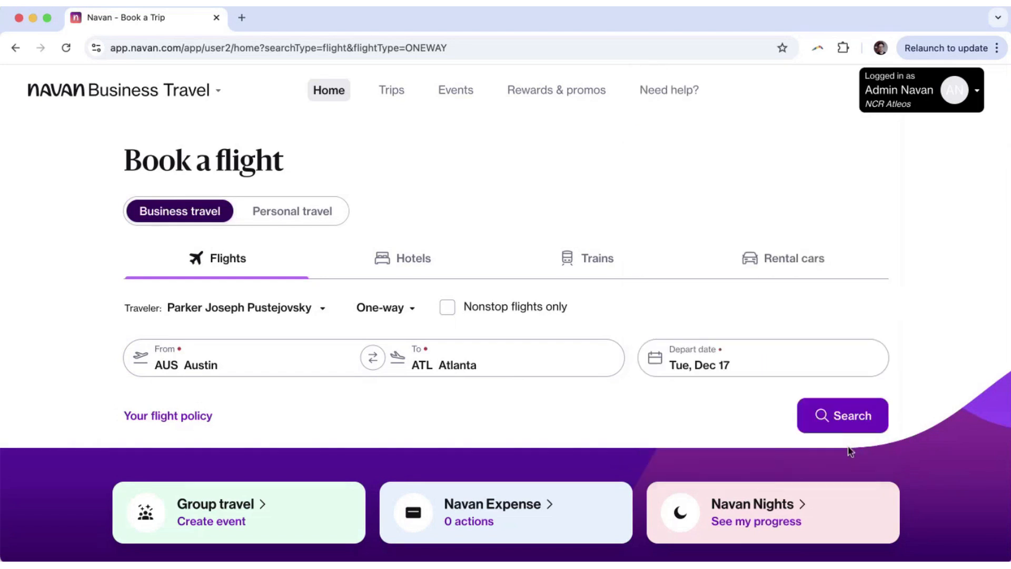
Run the Austin to Atlanta Dec 17 flight search and highlight the 515 results count.
{"action": "left_click", "coordinate": [838, 419]}
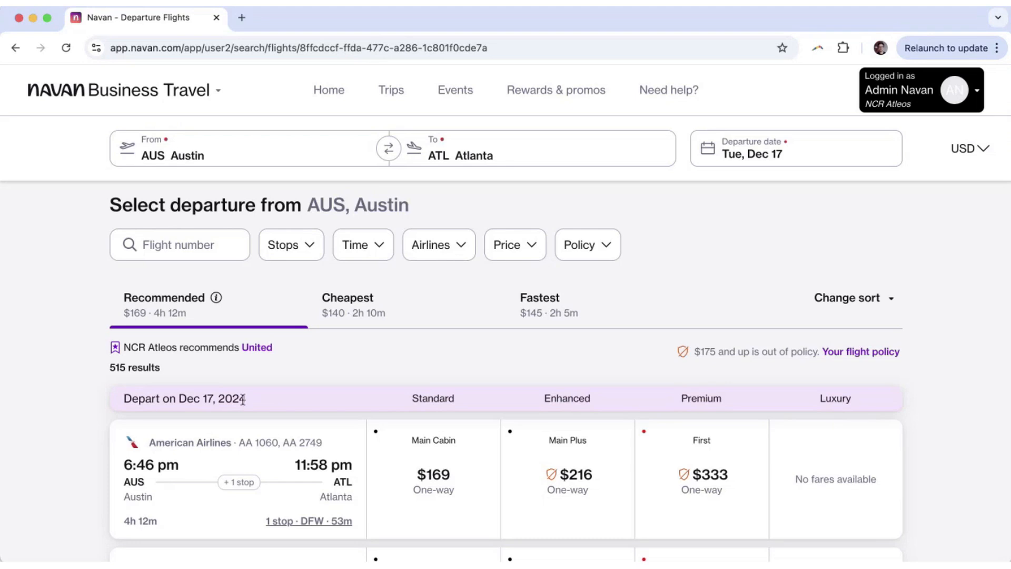
{"action": "left_click_drag", "start_coordinate": [109, 368], "coordinate": [172, 366]}
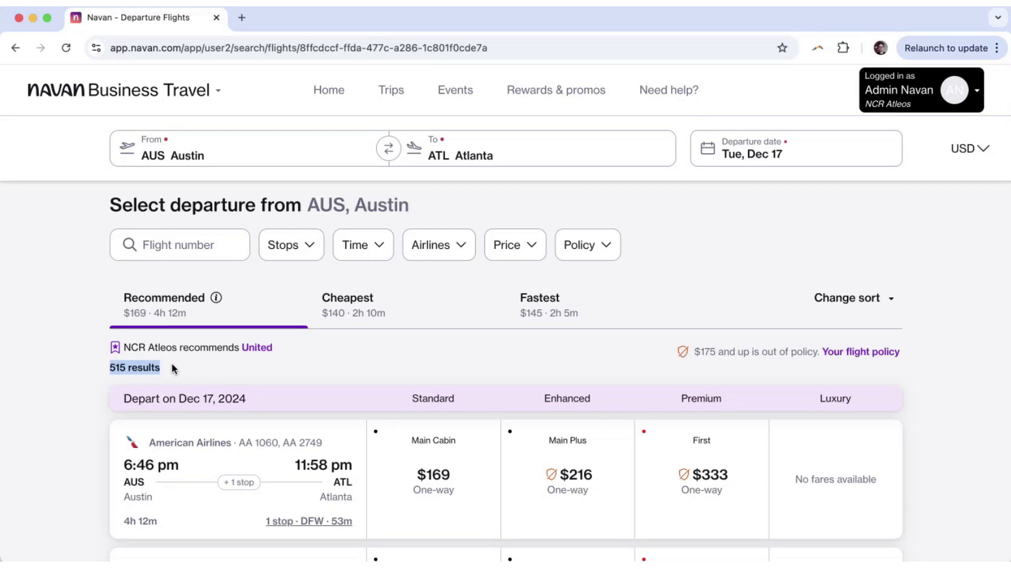
{"action": "left_click", "coordinate": [300, 251]}
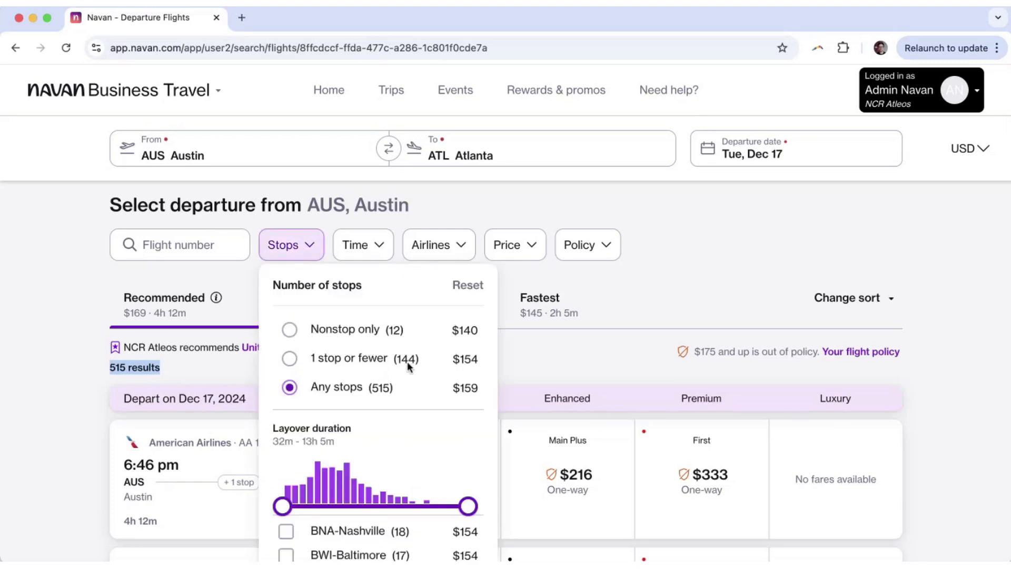
{"action": "left_click", "coordinate": [378, 247]}
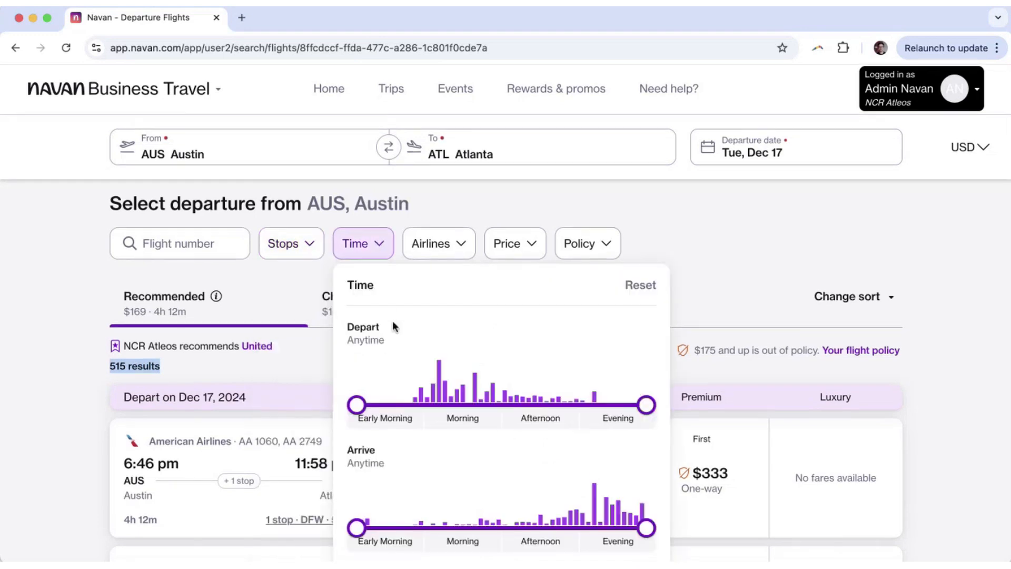
{"action": "scroll", "coordinate": [393, 320], "scroll_direction": "down", "scroll_amount": 2}
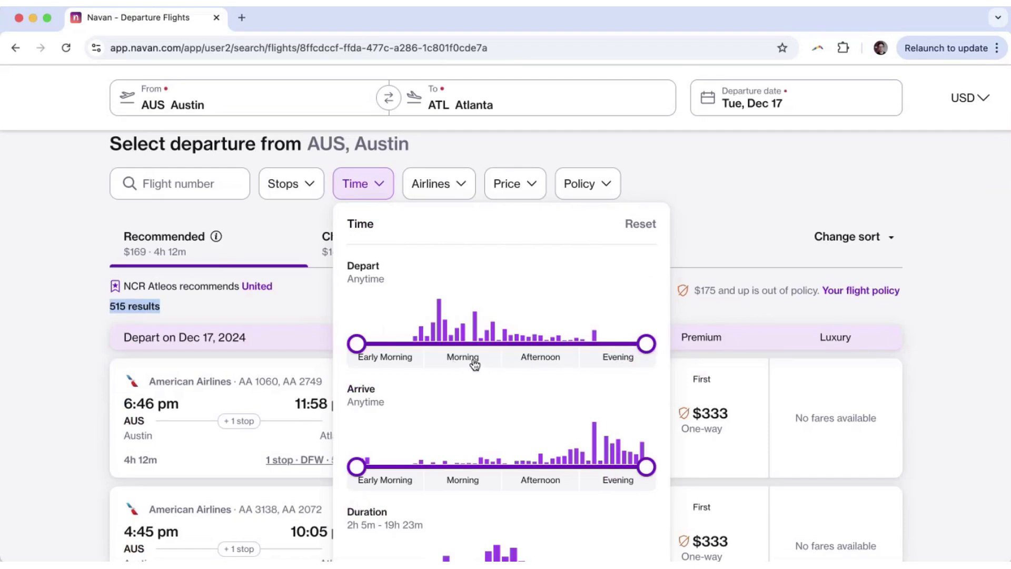
{"action": "left_click", "coordinate": [456, 361]}
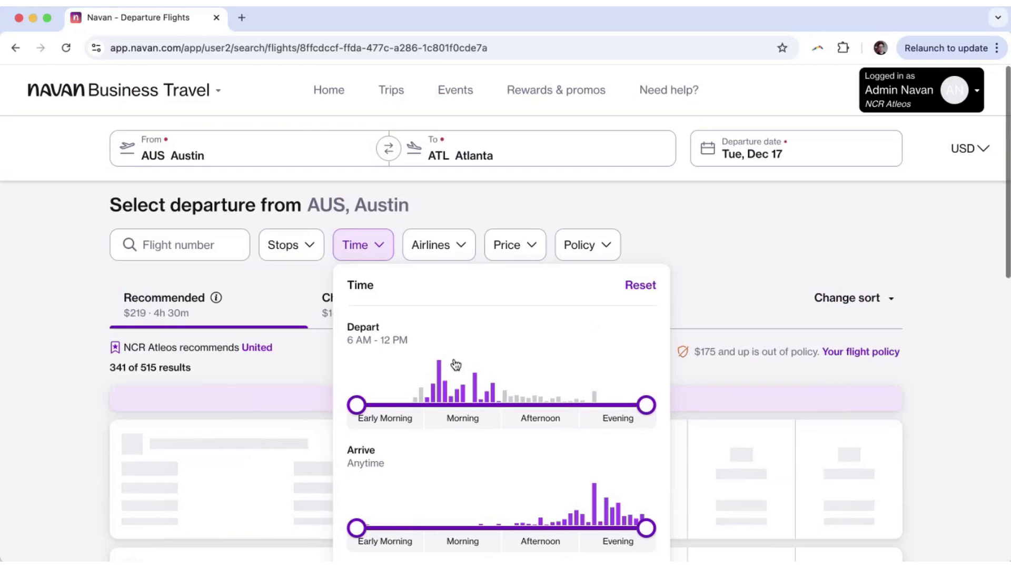
{"action": "left_click", "coordinate": [639, 287]}
{"action": "left_click", "coordinate": [472, 197]}
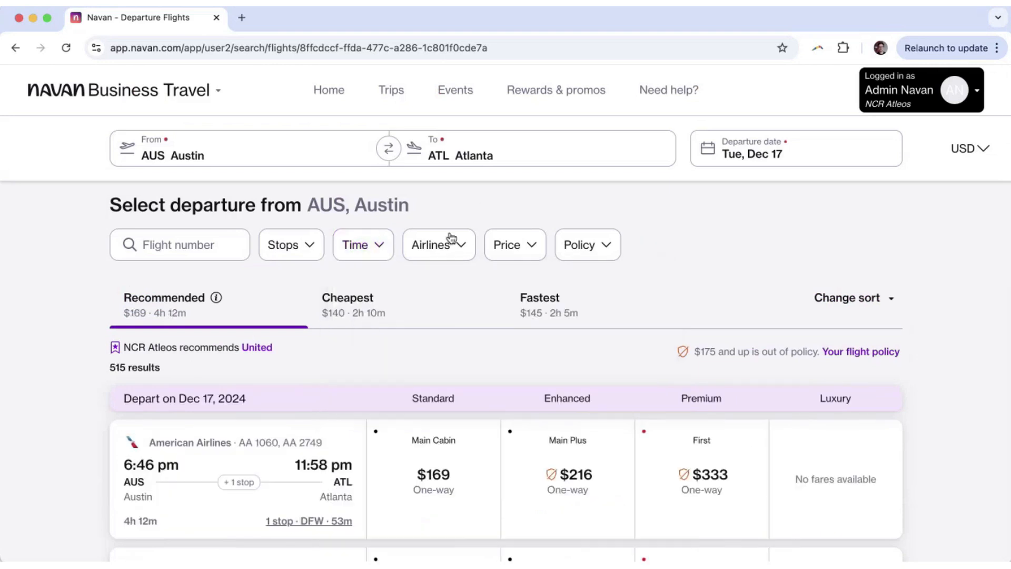
{"action": "left_click", "coordinate": [451, 237]}
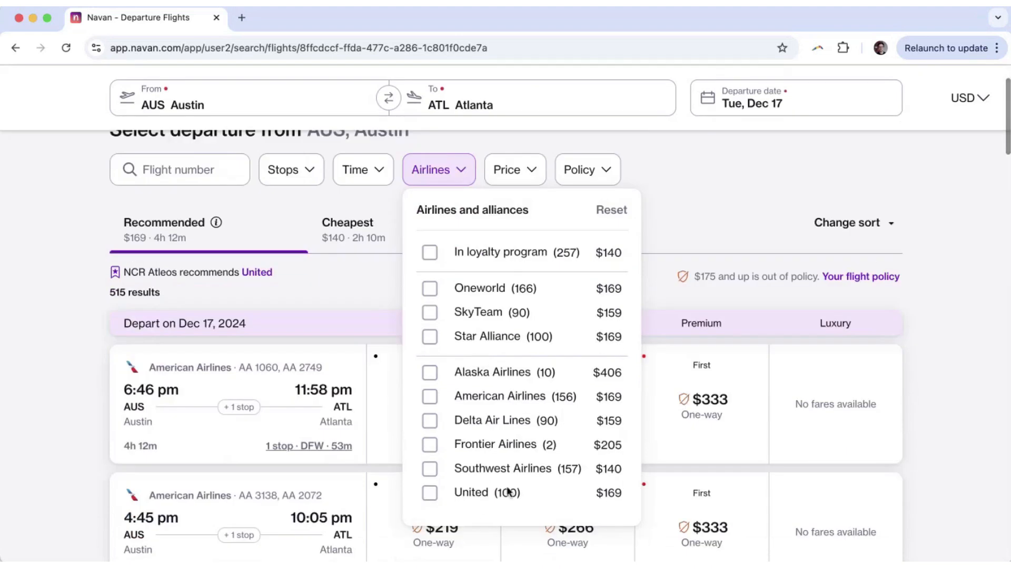
{"action": "left_click", "coordinate": [725, 199]}
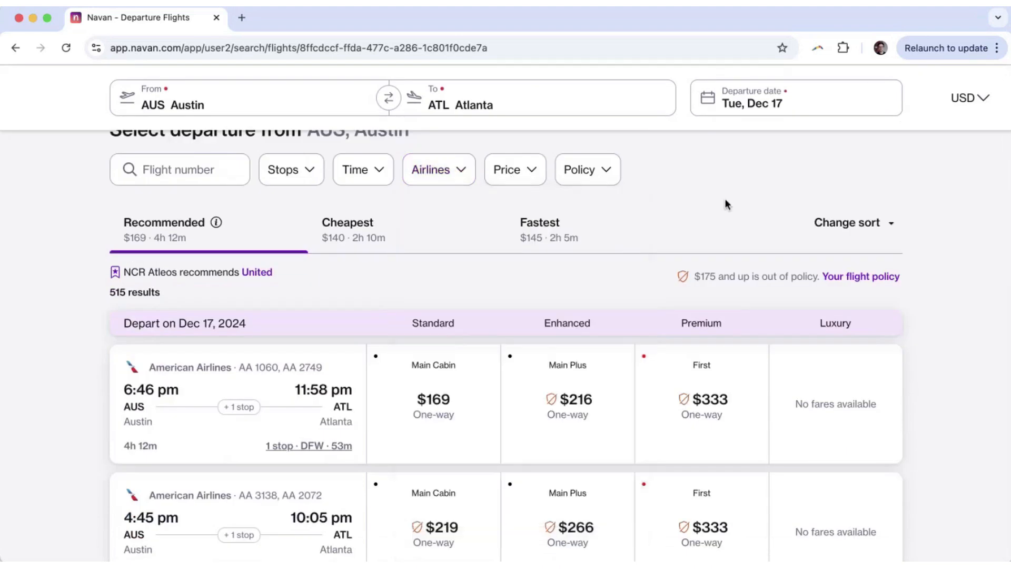
Scroll up to the top of the Recommended Austin to Atlanta results list.
{"action": "scroll", "coordinate": [693, 242], "scroll_direction": "up", "scroll_amount": 1}
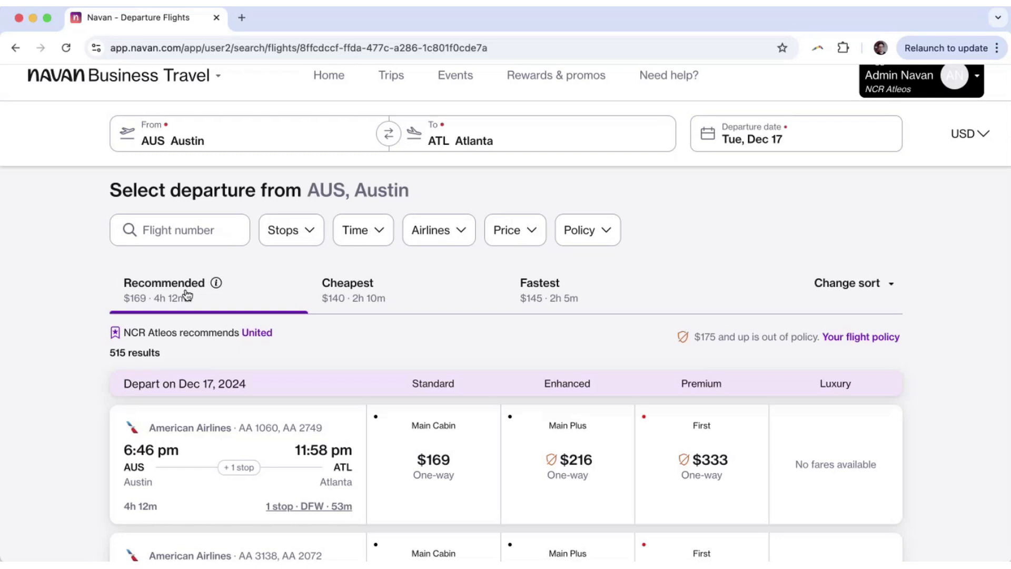
{"action": "left_click_drag", "start_coordinate": [109, 354], "coordinate": [168, 359]}
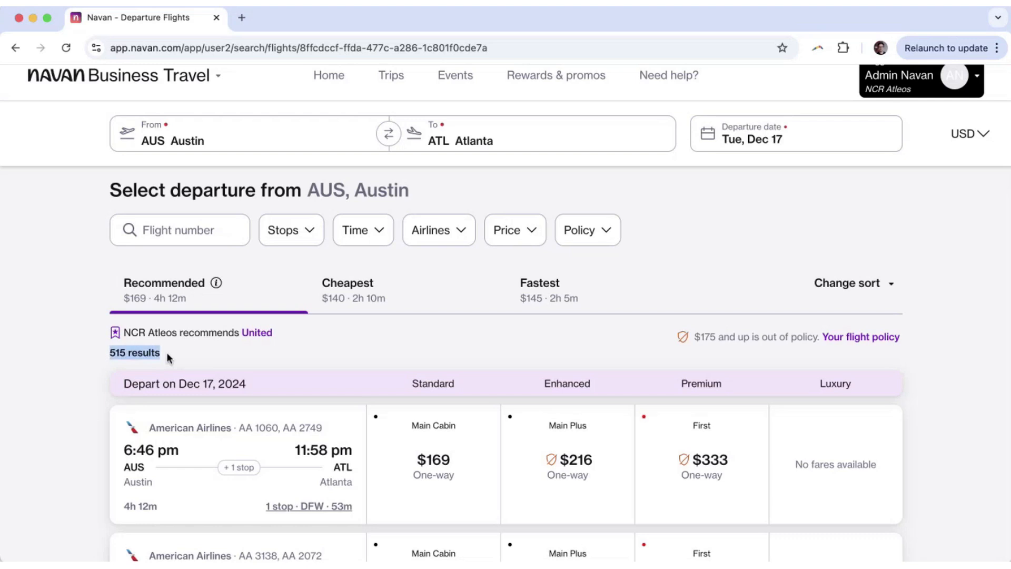
{"action": "scroll", "coordinate": [167, 354], "scroll_direction": "down", "scroll_amount": 3}
{"action": "scroll", "coordinate": [181, 400], "scroll_direction": "down", "scroll_amount": 4}
{"action": "scroll", "coordinate": [185, 414], "scroll_direction": "up", "scroll_amount": 6}
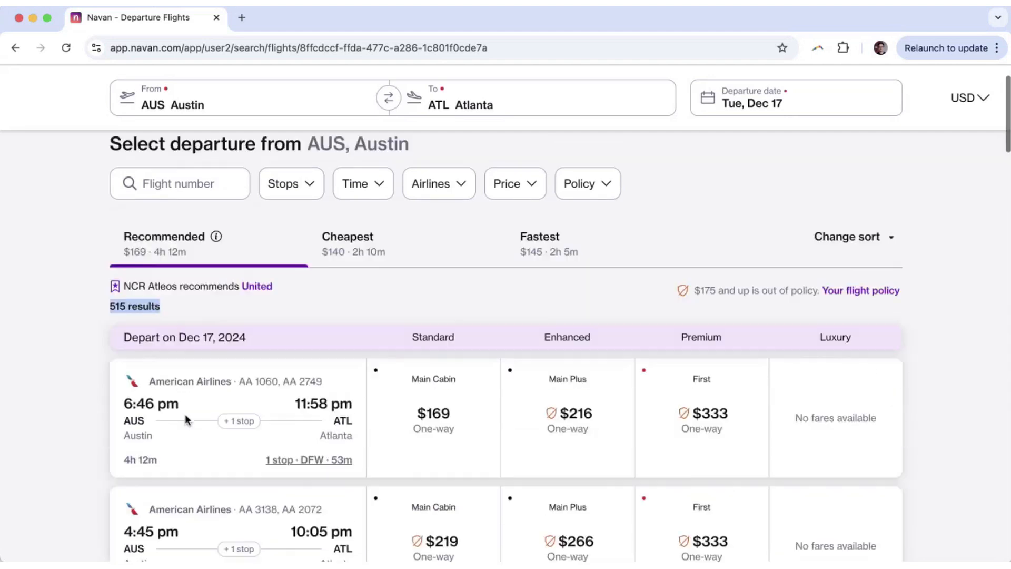
{"action": "scroll", "coordinate": [185, 414], "scroll_direction": "up", "scroll_amount": 1}
{"action": "scroll", "coordinate": [36, 356], "scroll_direction": "up", "scroll_amount": 1}
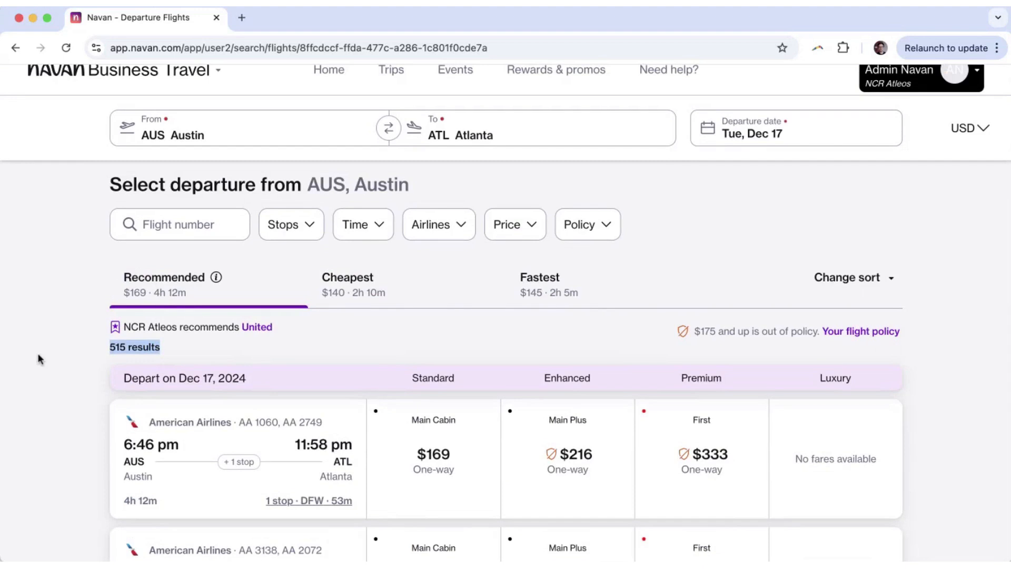
{"action": "left_click_drag", "start_coordinate": [122, 327], "coordinate": [215, 326]}
{"action": "left_click", "coordinate": [77, 297]}
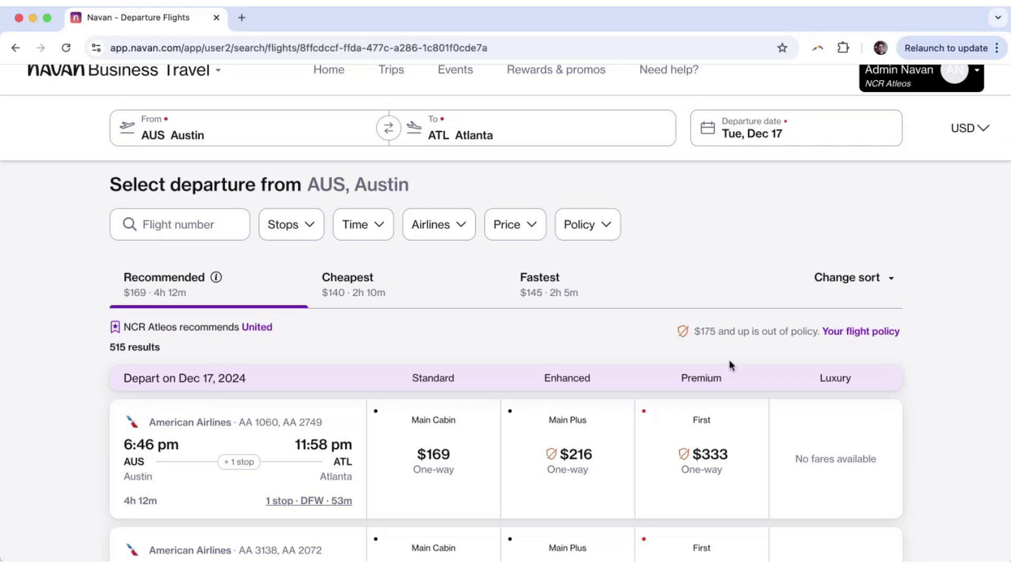
{"action": "left_click_drag", "start_coordinate": [685, 331], "coordinate": [767, 331]}
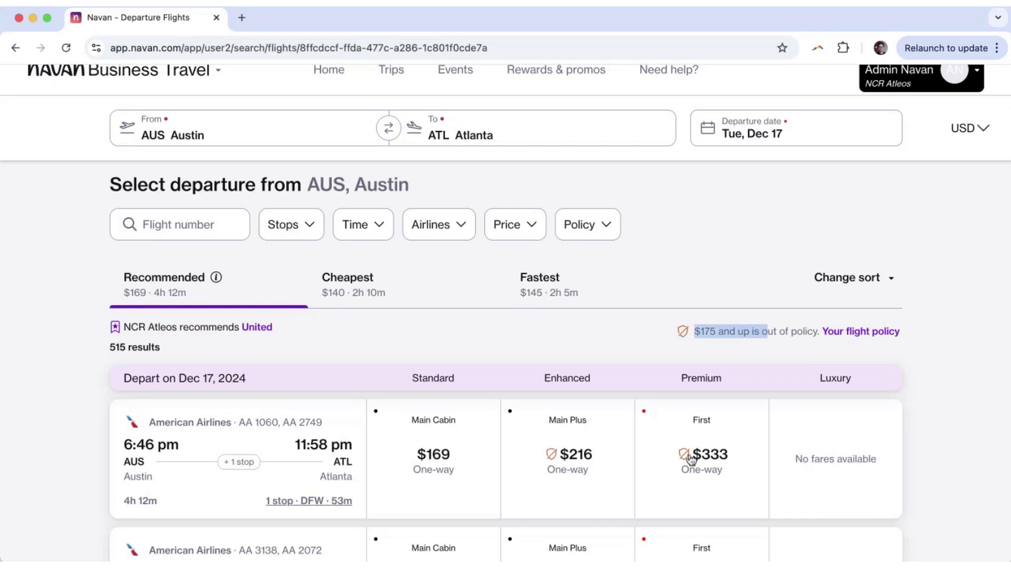
{"action": "mouse_move", "coordinate": [680, 459]}
{"action": "left_click", "coordinate": [623, 336]}
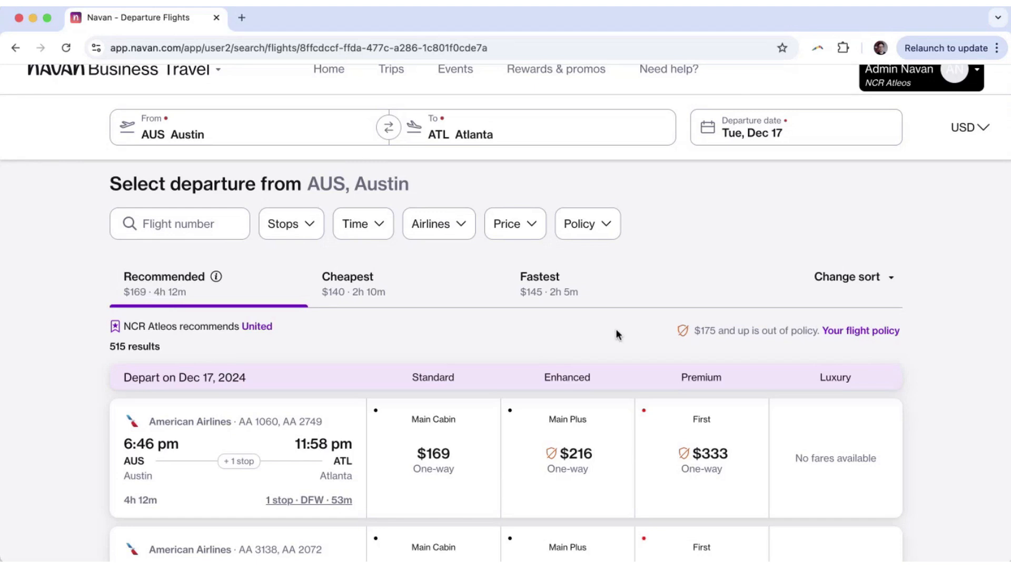
{"action": "scroll", "coordinate": [619, 335], "scroll_direction": "down", "scroll_amount": 3}
{"action": "mouse_move", "coordinate": [554, 369]}
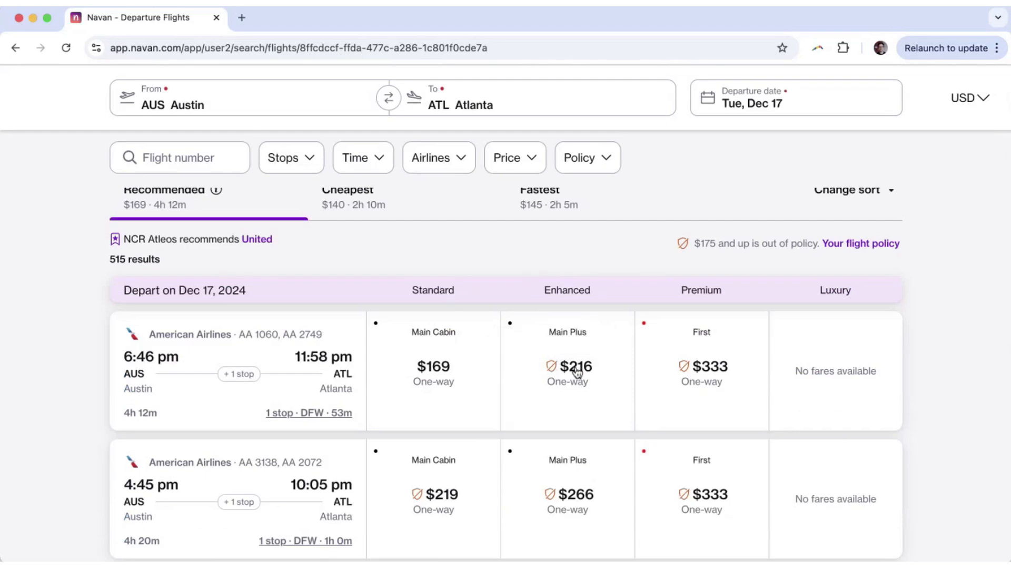
Expand and collapse the first flight's $216 fare options, then dismiss the comparison tip.
{"action": "left_click", "coordinate": [551, 379]}
{"action": "mouse_move", "coordinate": [402, 477]}
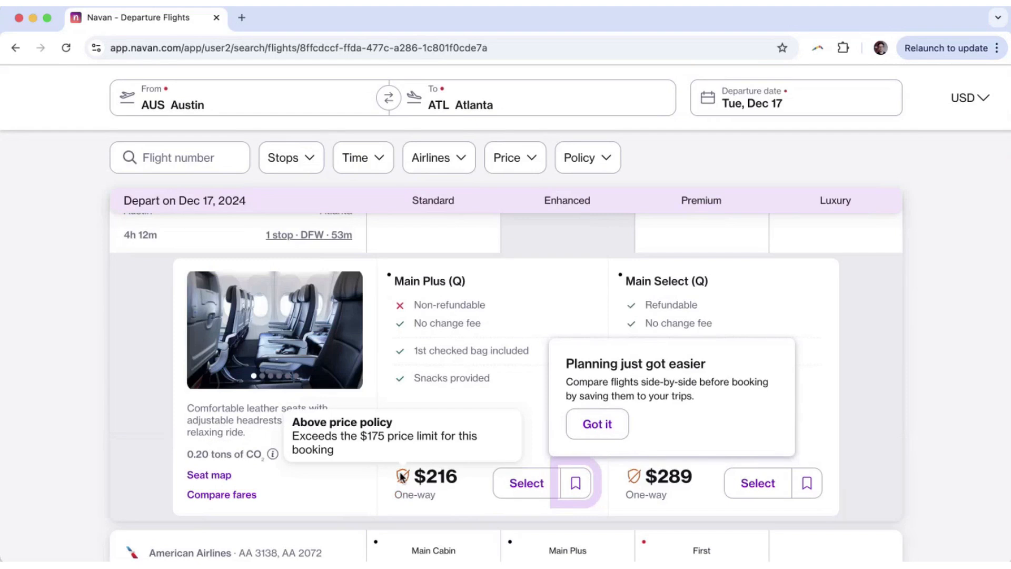
{"action": "scroll", "coordinate": [402, 477], "scroll_direction": "up", "scroll_amount": 2}
{"action": "left_click", "coordinate": [548, 301]}
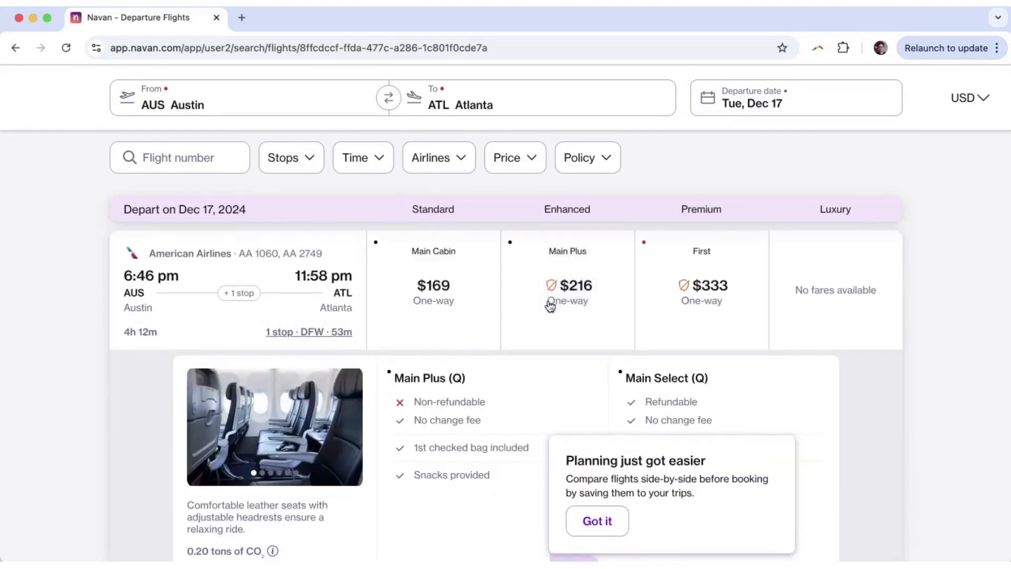
{"action": "left_click", "coordinate": [597, 521]}
Review the first flight's $333 First fare options and collapse them again.
{"action": "scroll", "coordinate": [542, 290], "scroll_direction": "up", "scroll_amount": 2}
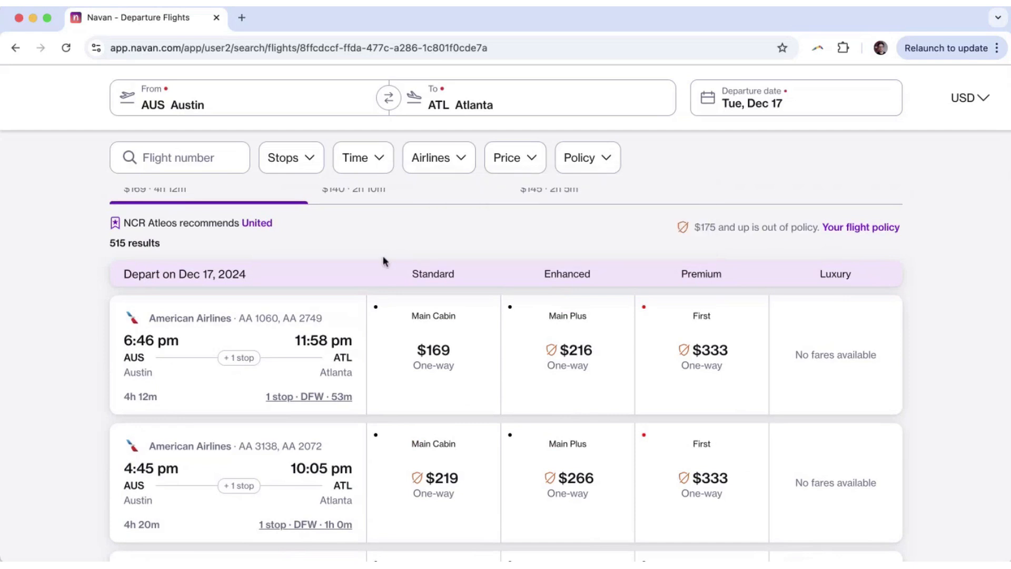
{"action": "scroll", "coordinate": [371, 255], "scroll_direction": "up", "scroll_amount": 1}
{"action": "left_click", "coordinate": [725, 390]}
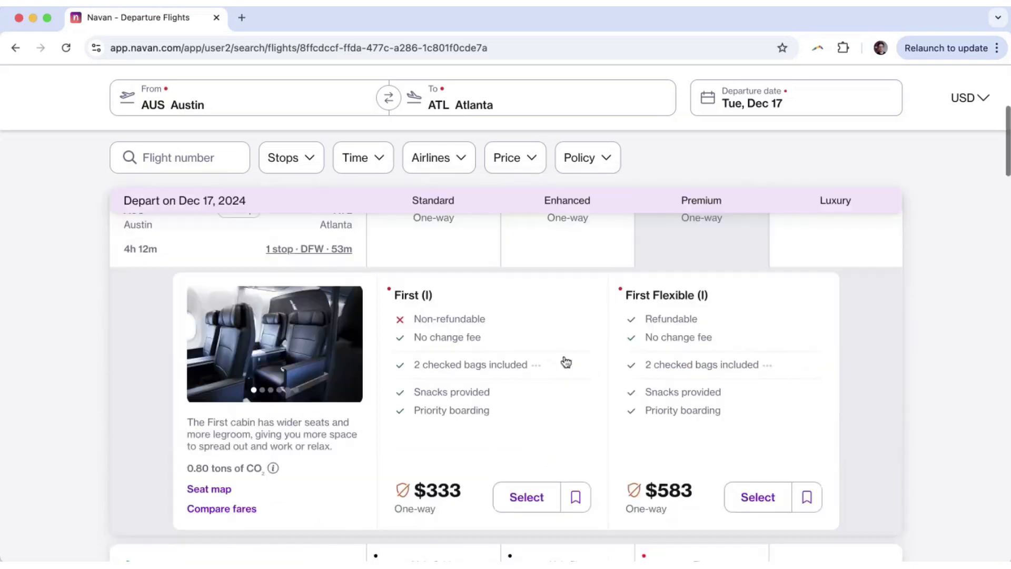
{"action": "mouse_move", "coordinate": [405, 490]}
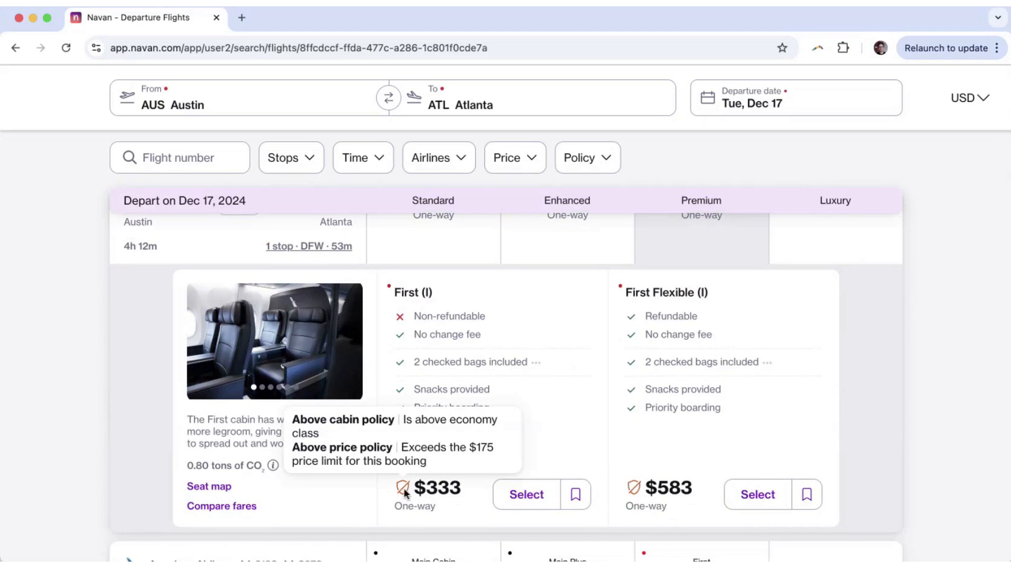
{"action": "scroll", "coordinate": [403, 488], "scroll_direction": "up", "scroll_amount": 5}
{"action": "left_click", "coordinate": [700, 341]}
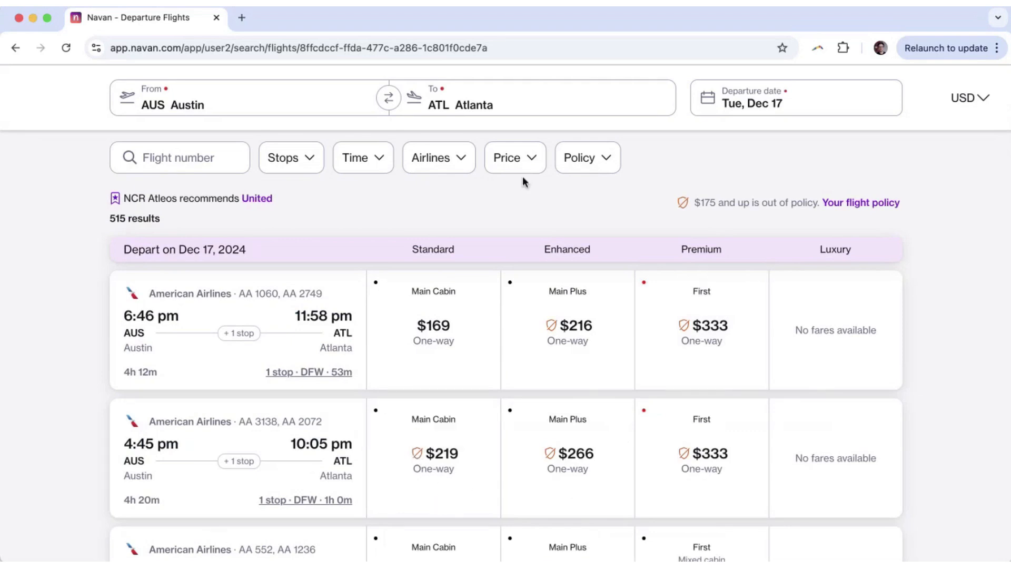
Look over the flight policy filter details twice, dismissing them each time.
{"action": "left_click", "coordinate": [579, 159]}
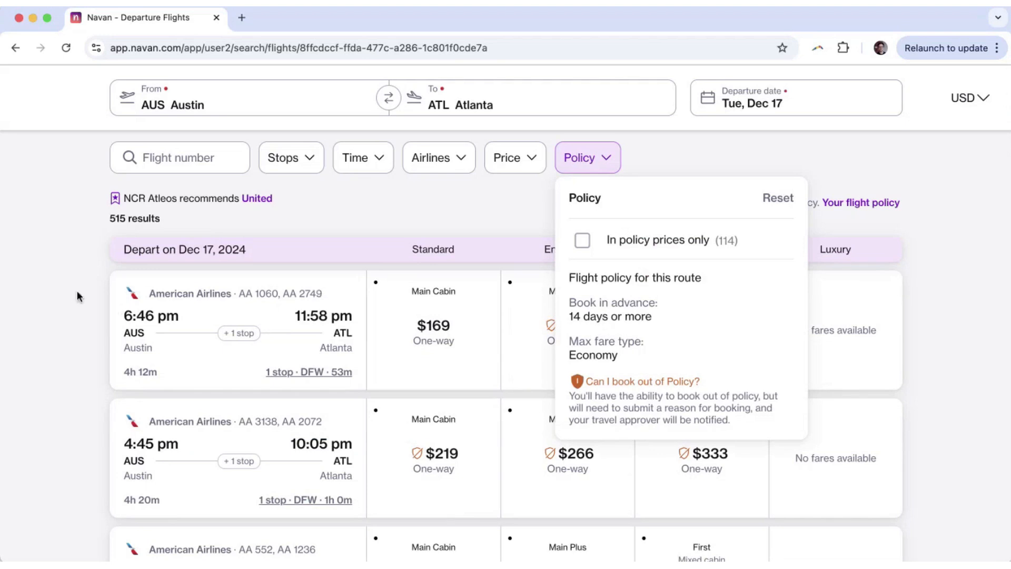
{"action": "left_click", "coordinate": [61, 278]}
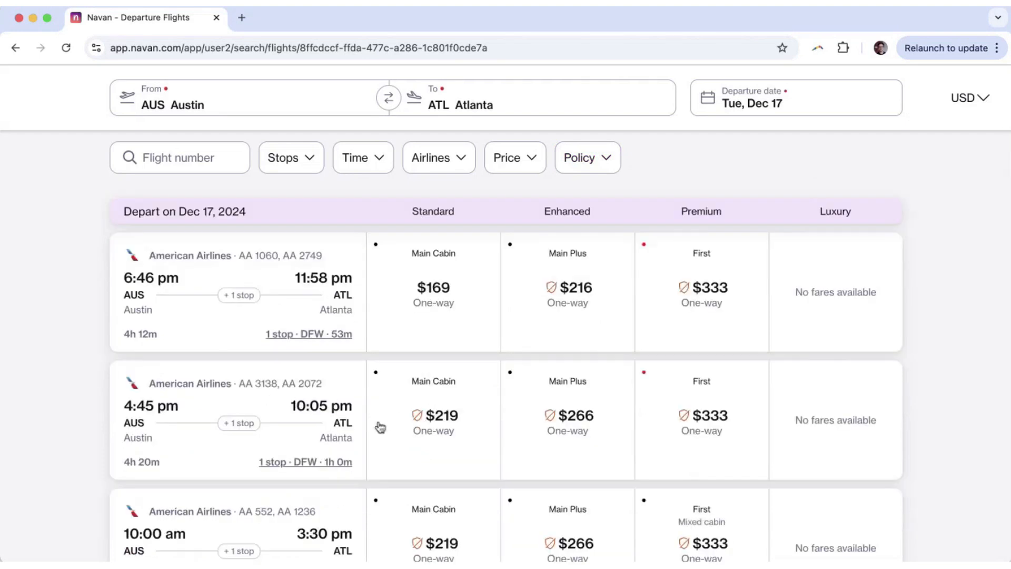
{"action": "scroll", "coordinate": [111, 379], "scroll_direction": "up", "scroll_amount": 2}
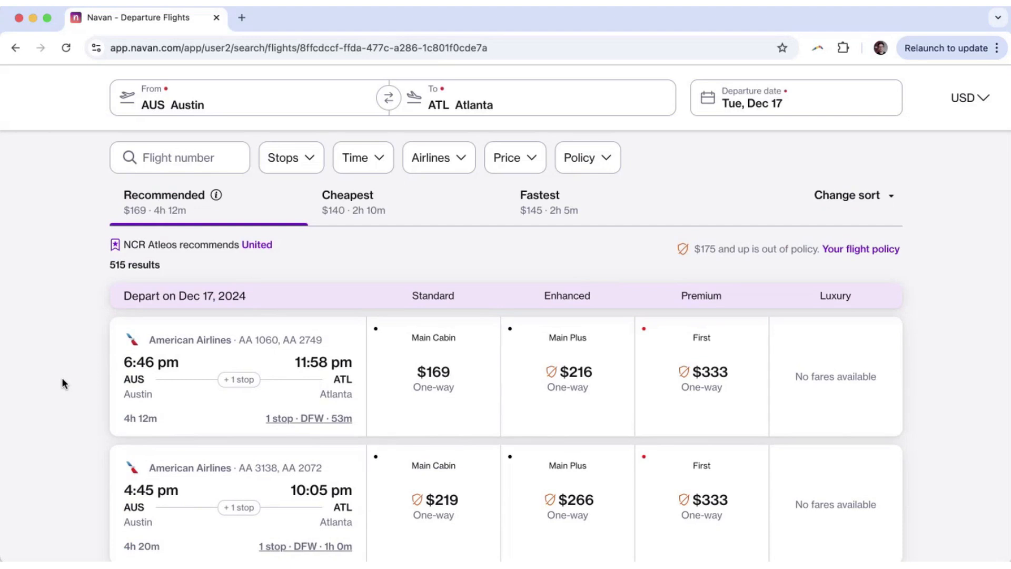
{"action": "left_click", "coordinate": [594, 162]}
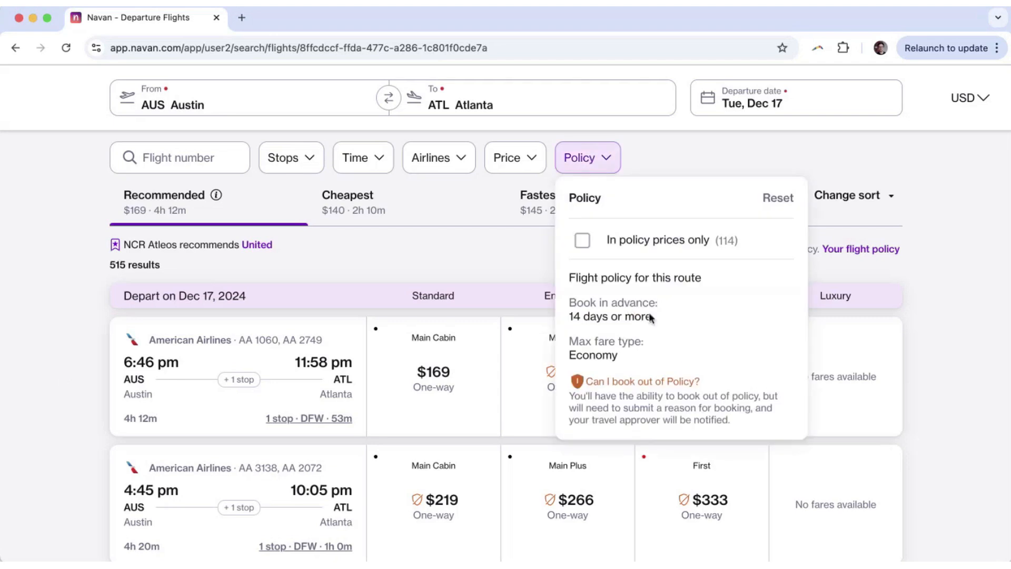
{"action": "left_click", "coordinate": [426, 260]}
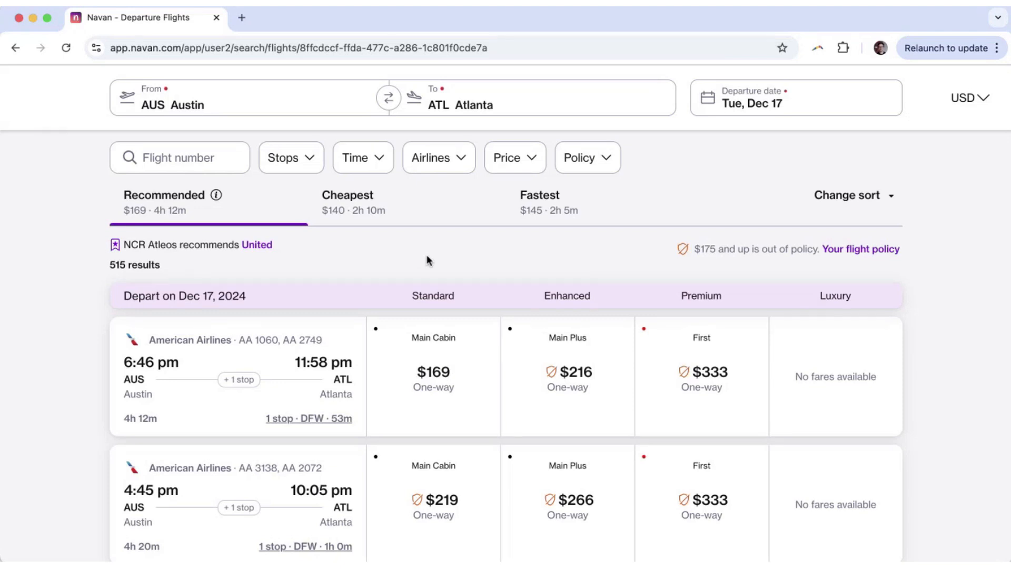
Filter the Austin–Atlanta flights to nonstop only, leaving 12 of 515 results.
{"action": "left_click", "coordinate": [310, 157]}
{"action": "left_click", "coordinate": [289, 243]}
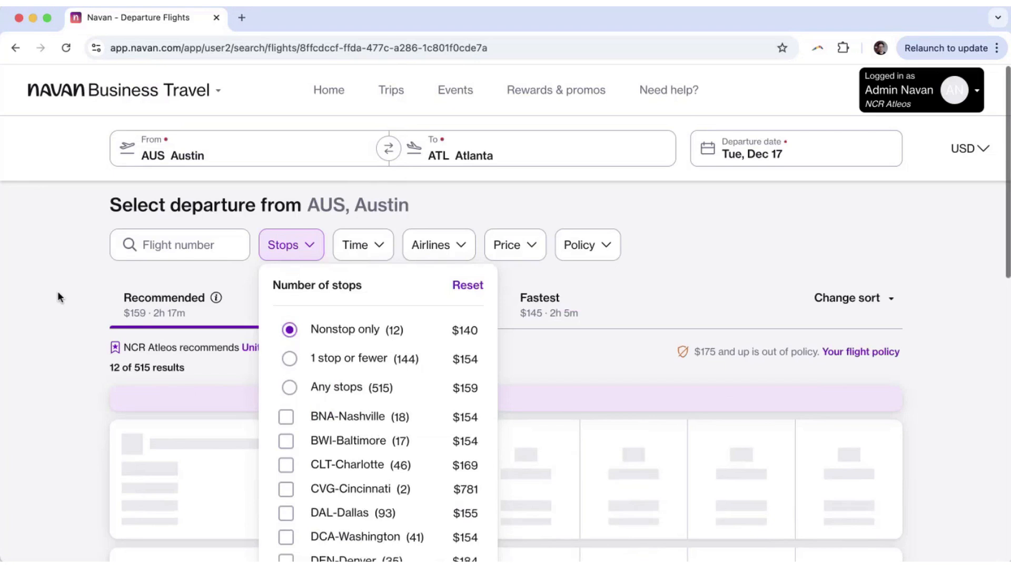
{"action": "left_click", "coordinate": [58, 291]}
{"action": "scroll", "coordinate": [77, 284], "scroll_direction": "down", "scroll_amount": 3}
{"action": "scroll", "coordinate": [77, 291], "scroll_direction": "down", "scroll_amount": 1}
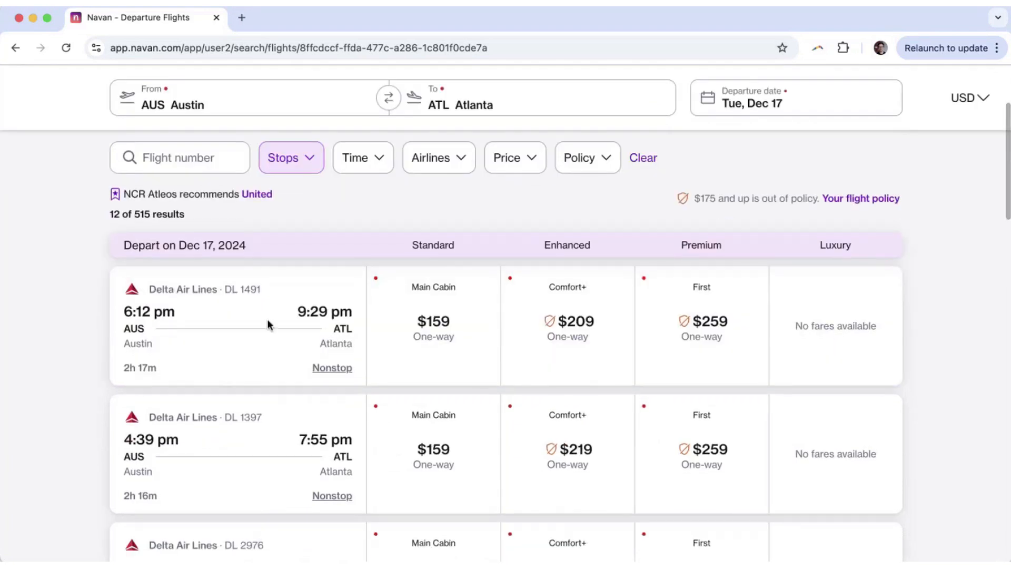
{"action": "scroll", "coordinate": [258, 352], "scroll_direction": "up", "scroll_amount": 2}
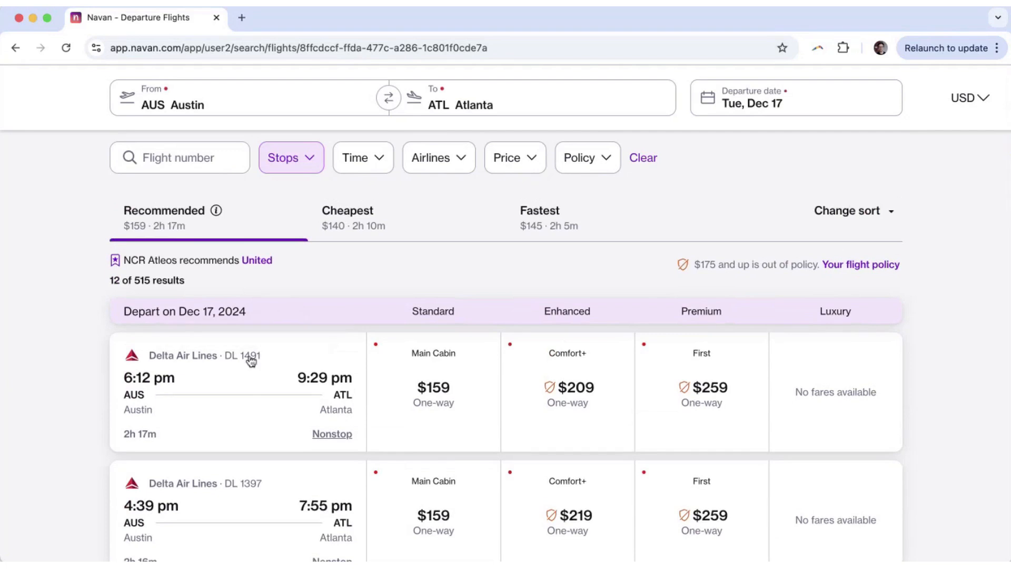
{"action": "left_click", "coordinate": [251, 360]}
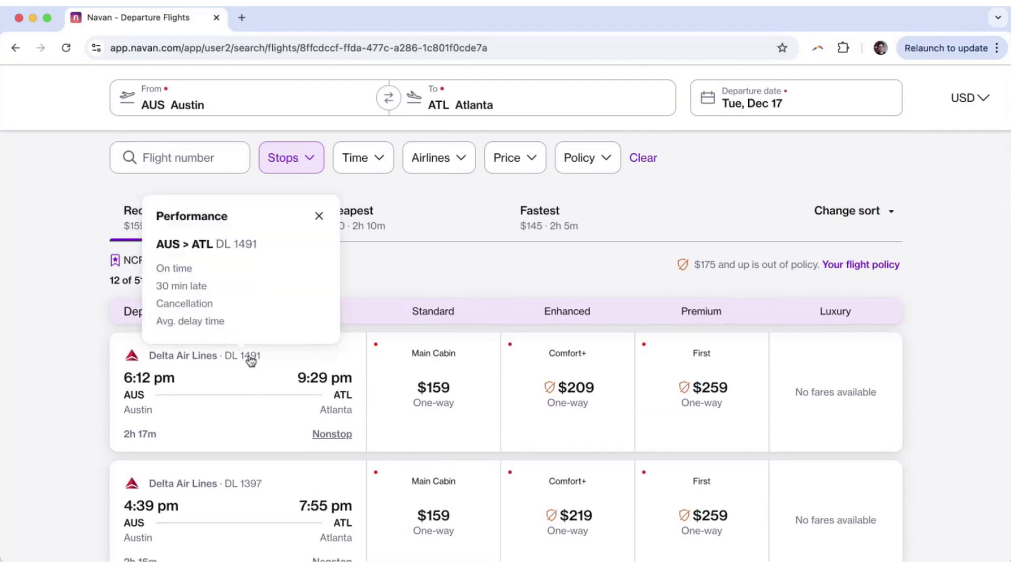
{"action": "left_click", "coordinate": [242, 485]}
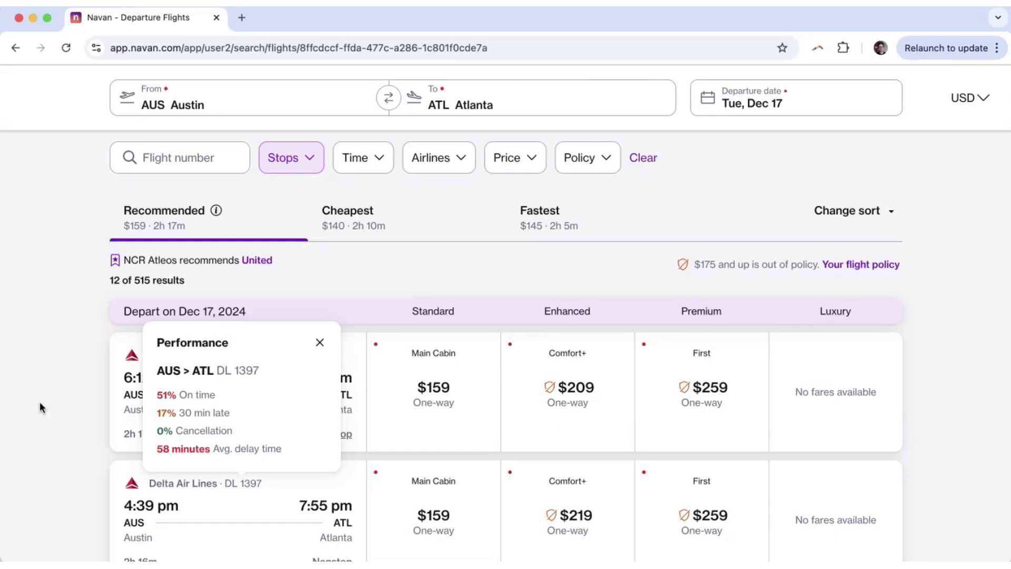
{"action": "left_click", "coordinate": [40, 403]}
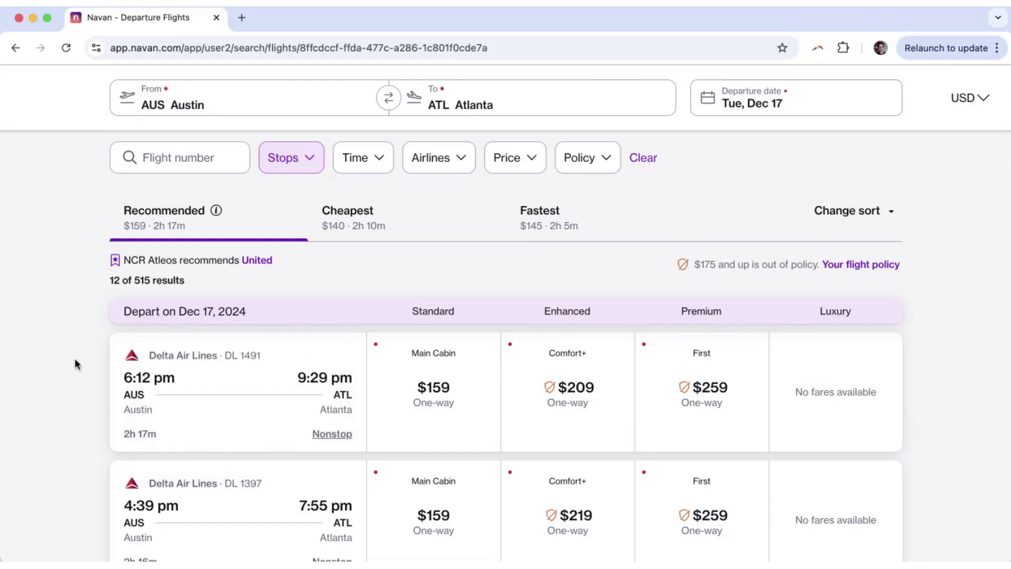
{"action": "scroll", "coordinate": [74, 361], "scroll_direction": "down", "scroll_amount": 3}
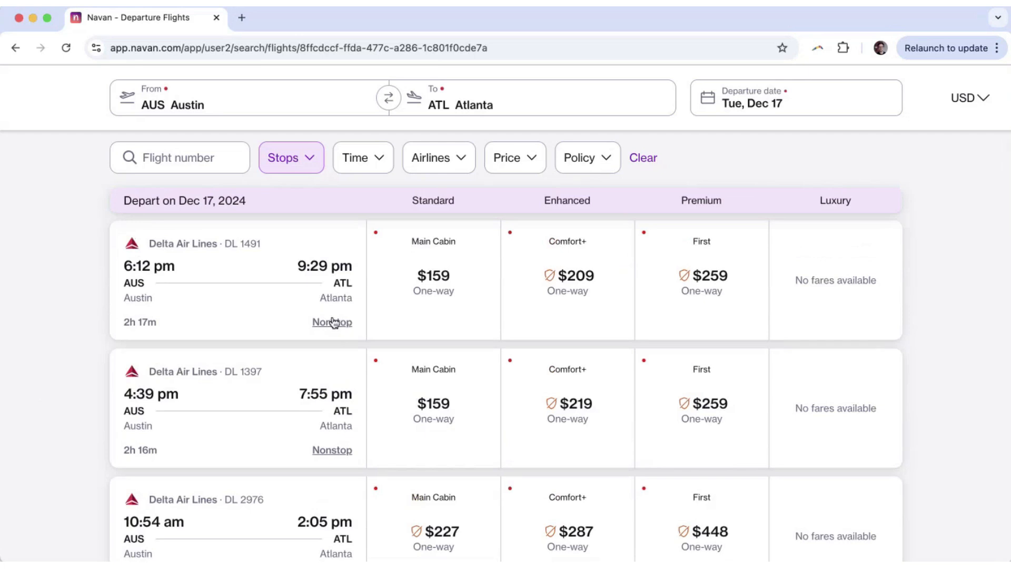
{"action": "left_click", "coordinate": [332, 321]}
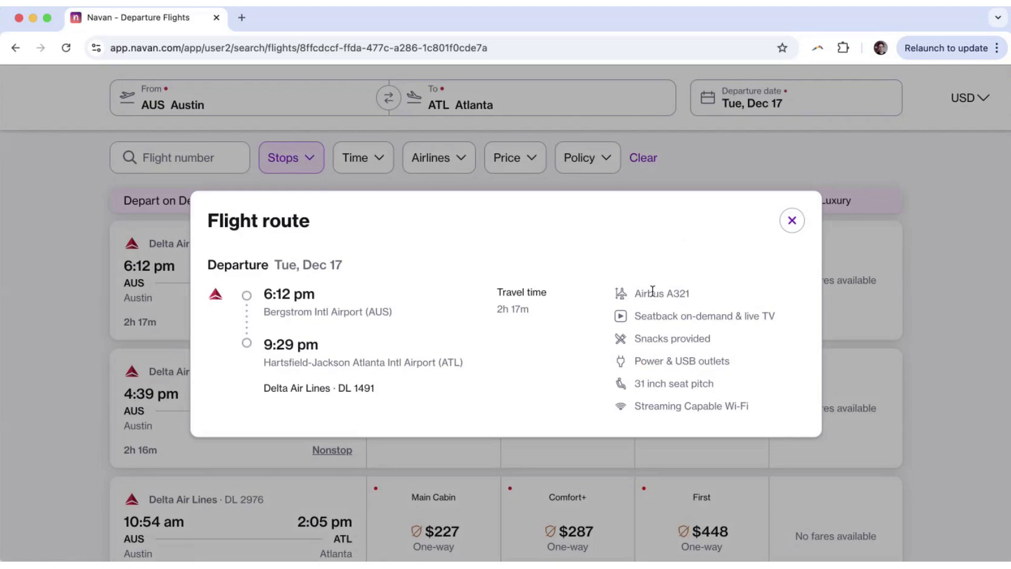
{"action": "left_click_drag", "start_coordinate": [652, 291], "coordinate": [732, 303]}
{"action": "left_click", "coordinate": [691, 371]}
{"action": "left_click", "coordinate": [793, 222]}
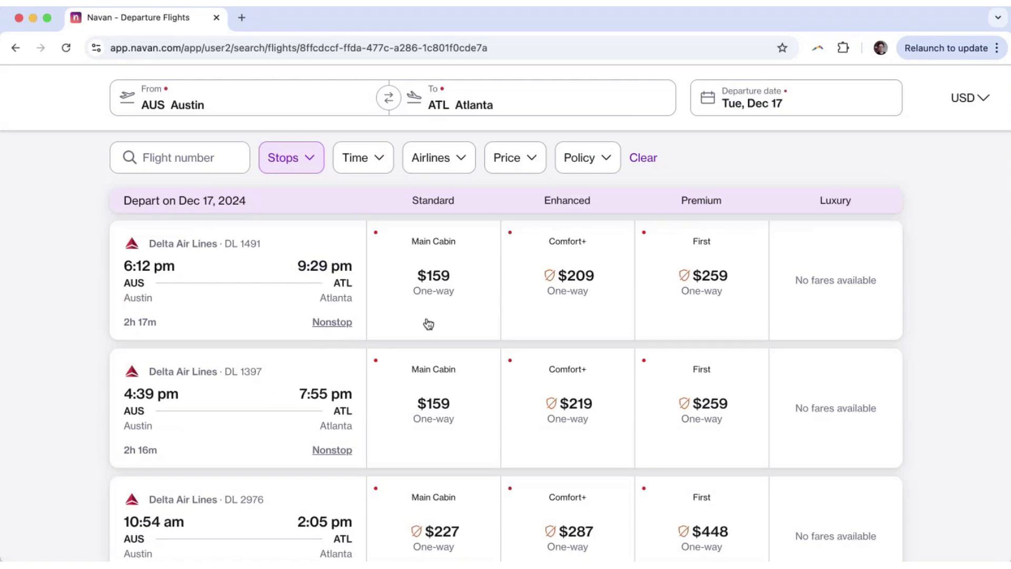
{"action": "left_click", "coordinate": [453, 310]}
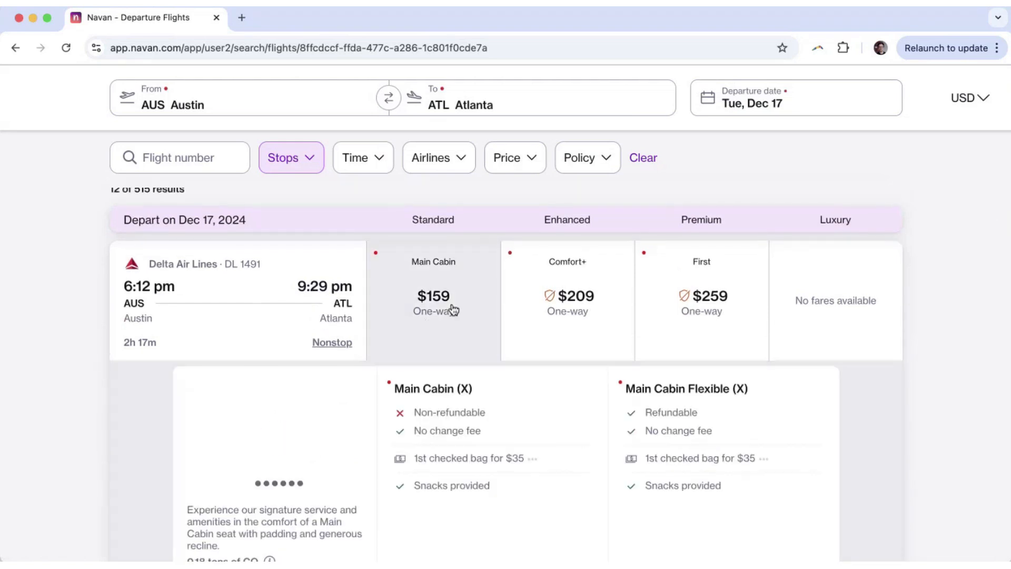
{"action": "scroll", "coordinate": [454, 310], "scroll_direction": "down", "scroll_amount": 2}
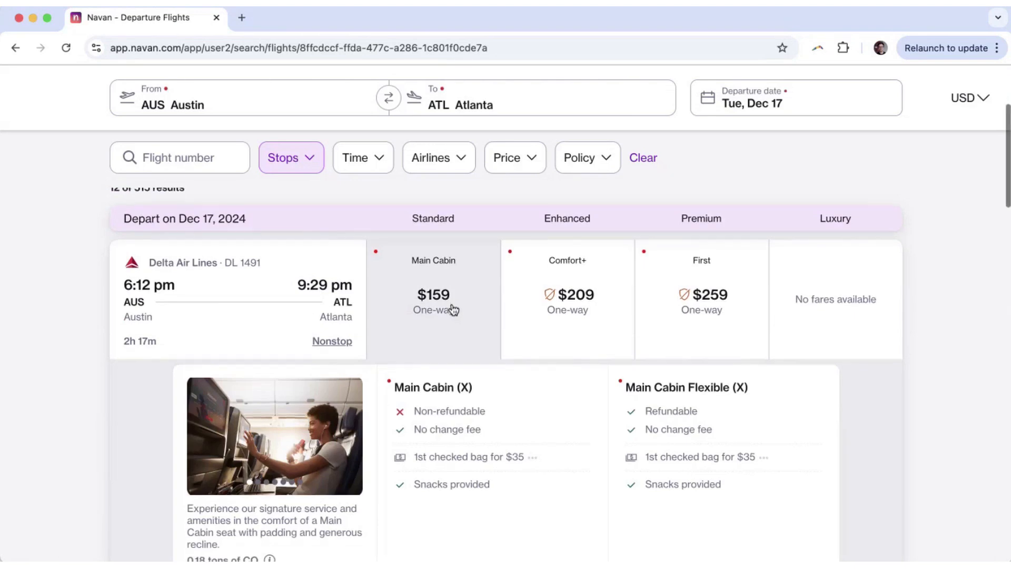
{"action": "scroll", "coordinate": [454, 309], "scroll_direction": "up", "scroll_amount": 1}
{"action": "scroll", "coordinate": [452, 310], "scroll_direction": "down", "scroll_amount": 1}
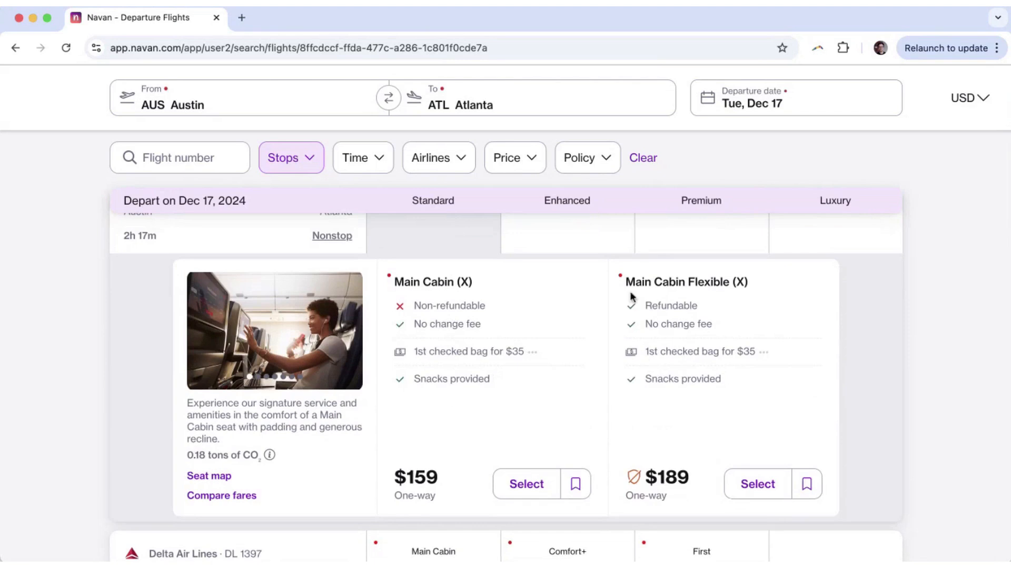
{"action": "scroll", "coordinate": [630, 293], "scroll_direction": "up", "scroll_amount": 1}
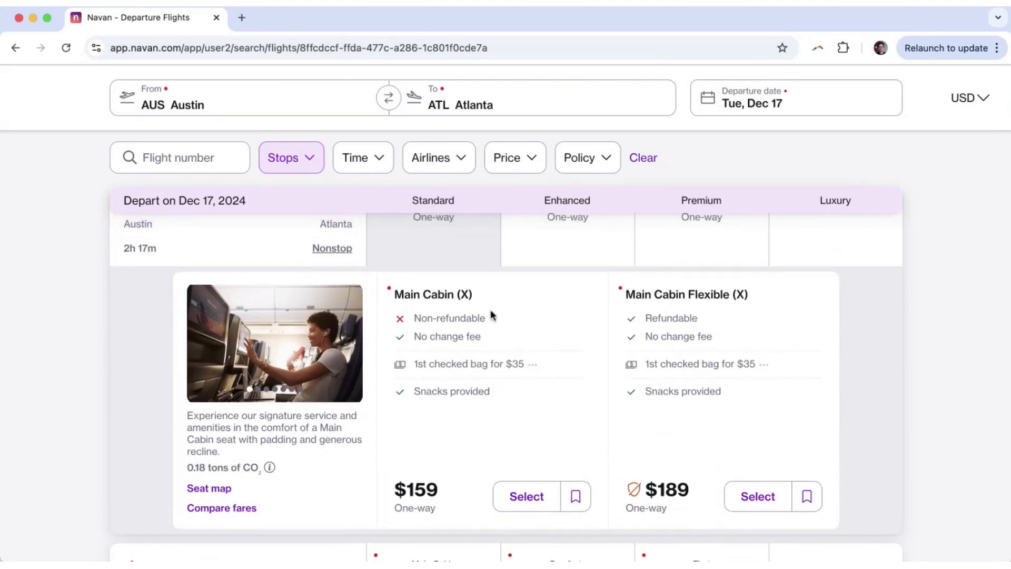
{"action": "scroll", "coordinate": [504, 338], "scroll_direction": "up", "scroll_amount": 1}
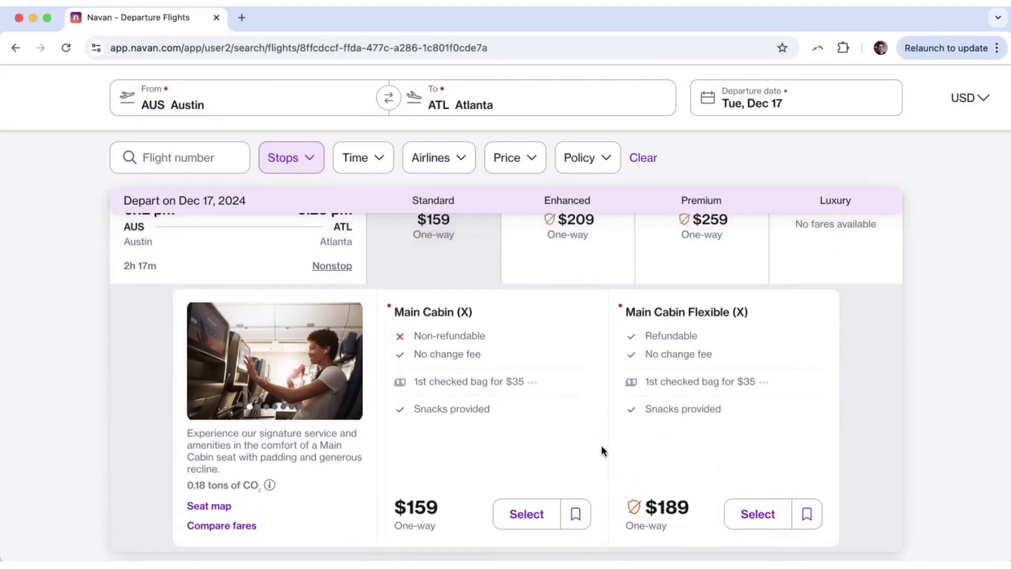
{"action": "mouse_move", "coordinate": [634, 508]}
{"action": "scroll", "coordinate": [446, 415], "scroll_direction": "up", "scroll_amount": 3}
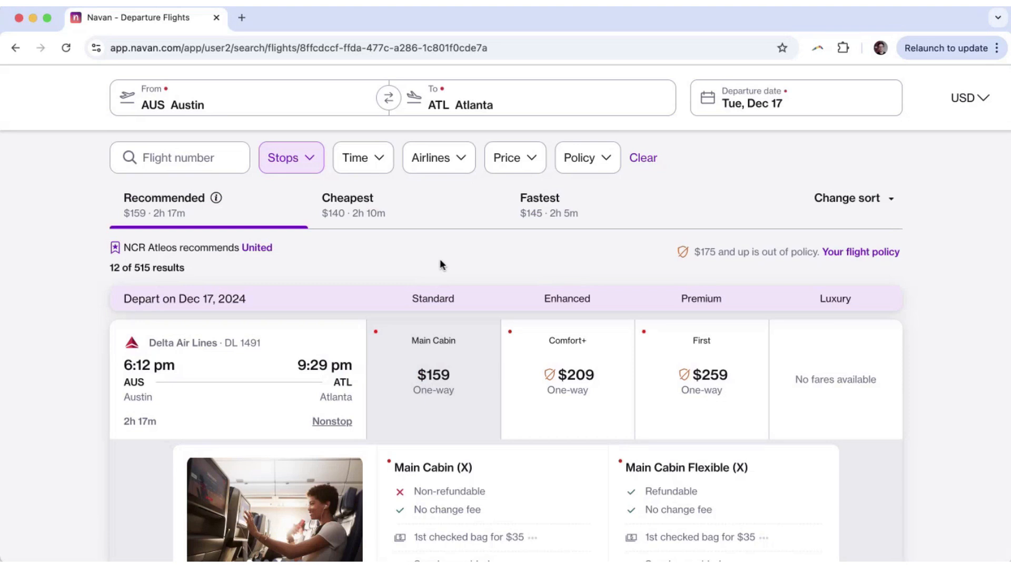
{"action": "scroll", "coordinate": [441, 258], "scroll_direction": "down", "scroll_amount": 4}
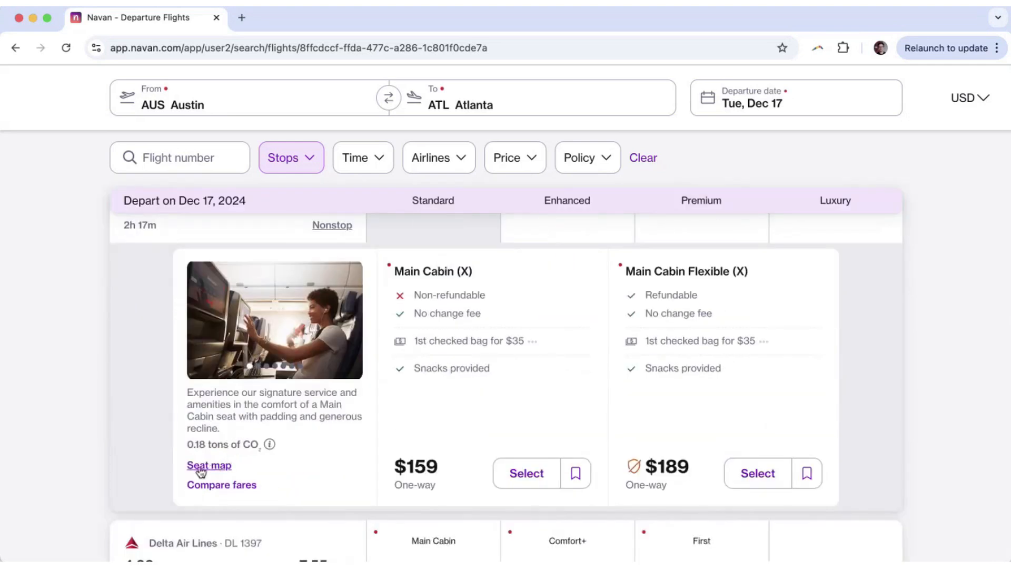
{"action": "left_click", "coordinate": [214, 466]}
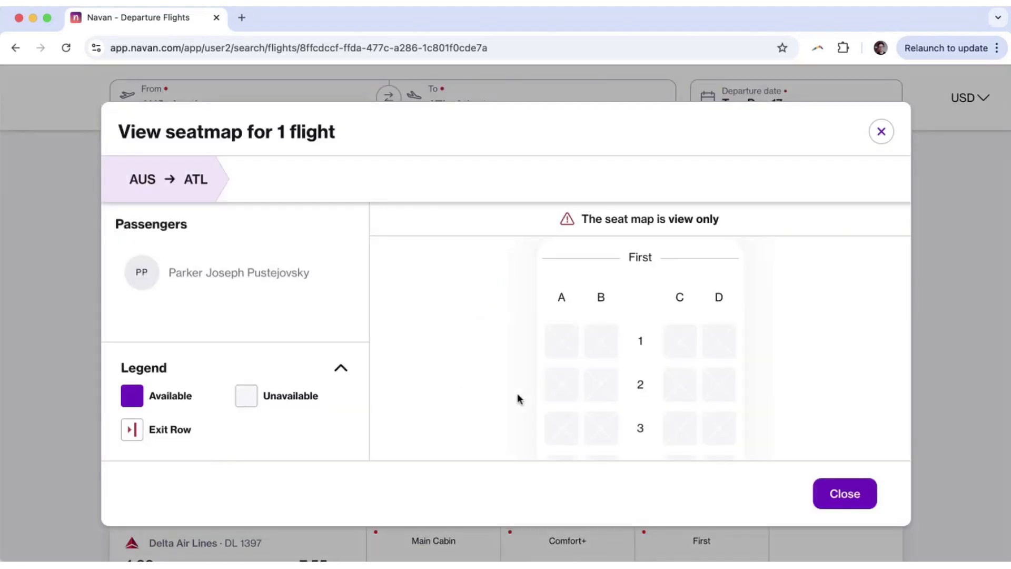
{"action": "scroll", "coordinate": [517, 393], "scroll_direction": "down", "scroll_amount": 10}
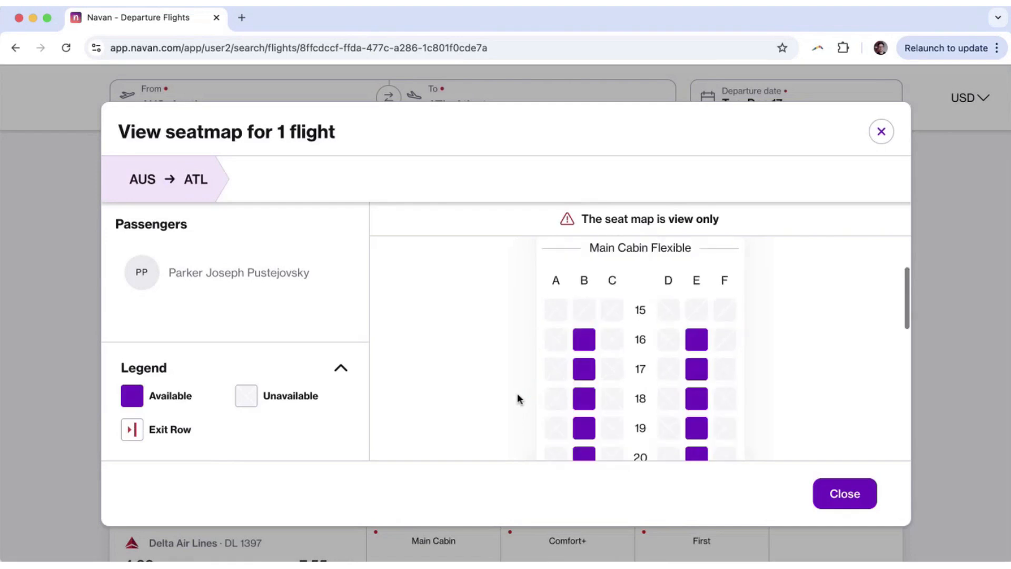
{"action": "scroll", "coordinate": [517, 393], "scroll_direction": "down", "scroll_amount": 5}
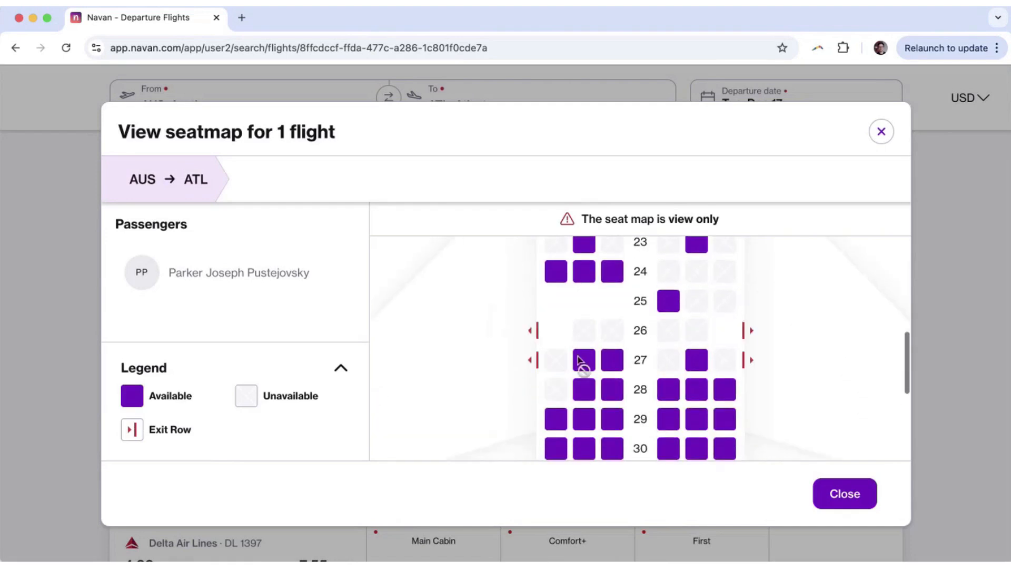
{"action": "scroll", "coordinate": [580, 360], "scroll_direction": "down", "scroll_amount": 5}
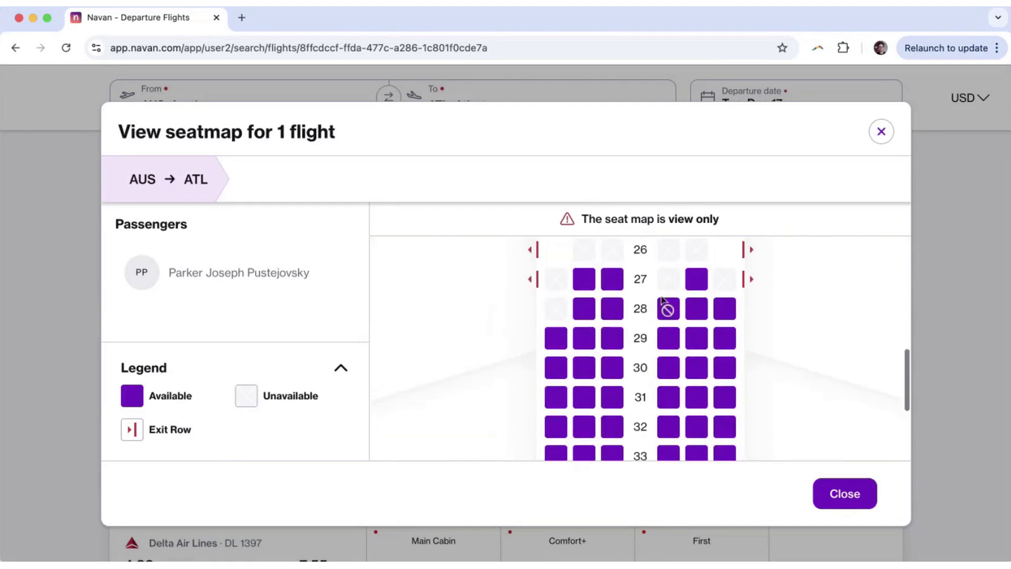
{"action": "left_click", "coordinate": [881, 140]}
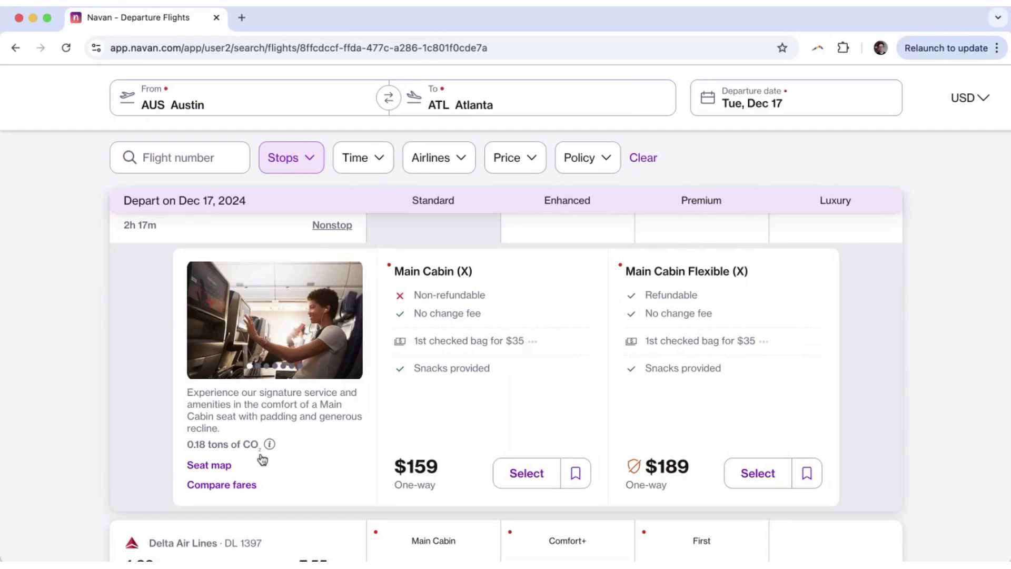
{"action": "left_click", "coordinate": [219, 485]}
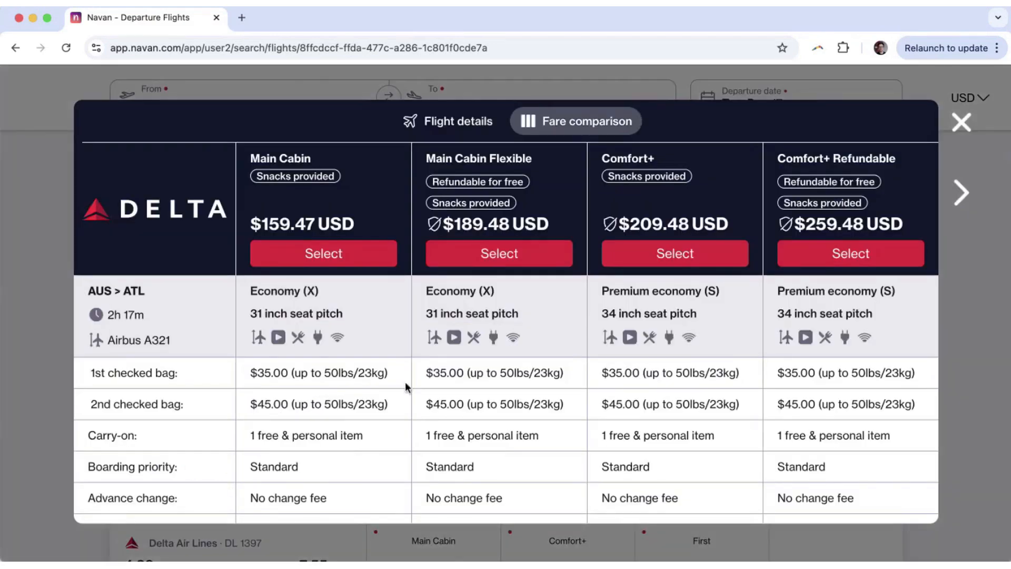
{"action": "scroll", "coordinate": [405, 388], "scroll_direction": "down", "scroll_amount": 1}
{"action": "scroll", "coordinate": [406, 388], "scroll_direction": "up", "scroll_amount": 1}
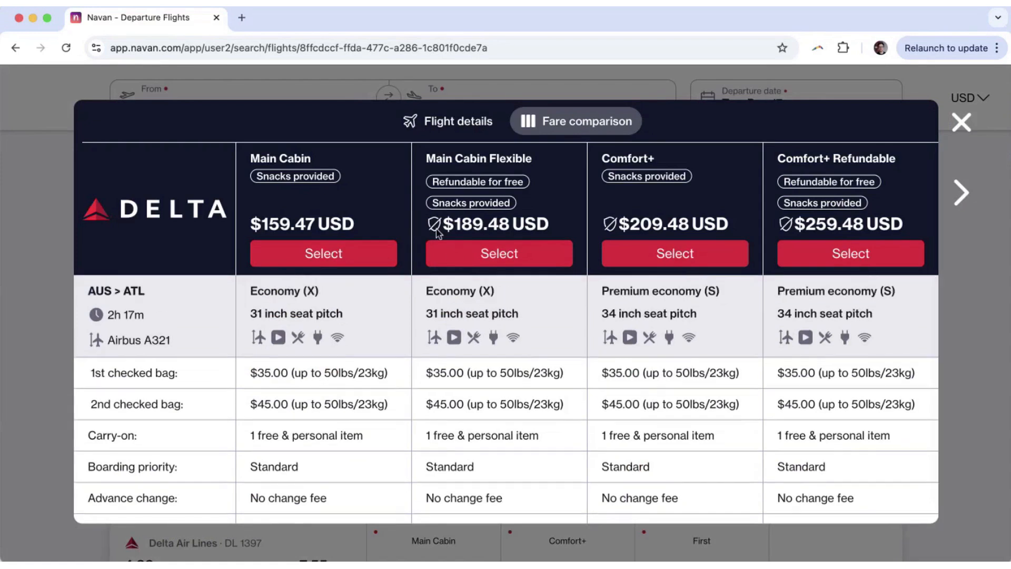
{"action": "mouse_move", "coordinate": [435, 226]}
{"action": "left_click", "coordinate": [962, 123]}
{"action": "scroll", "coordinate": [463, 319], "scroll_direction": "down", "scroll_amount": 1}
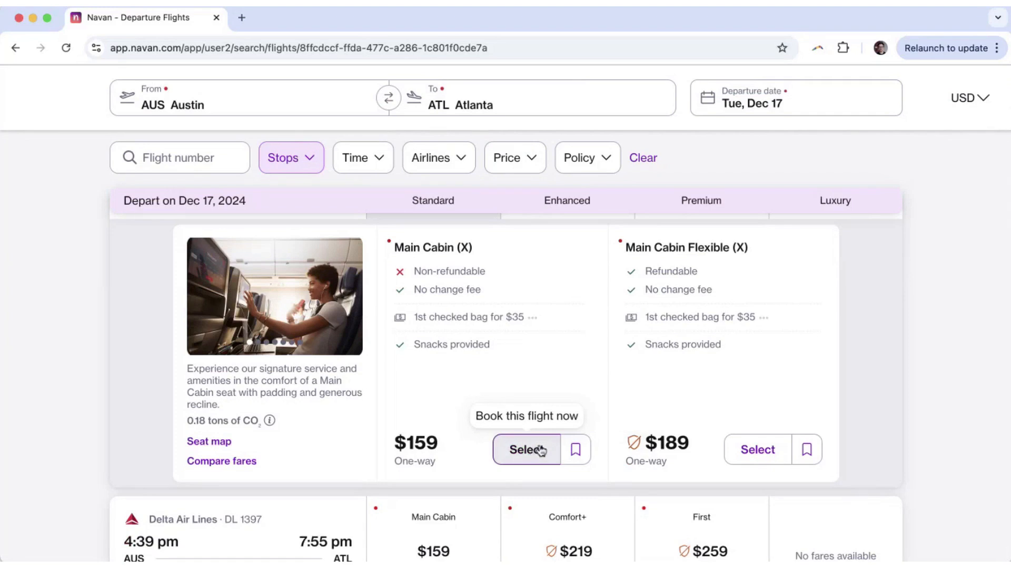
Check the save-for-later options on the $159 Delta Main Cabin fare, then select it.
{"action": "left_click", "coordinate": [585, 457]}
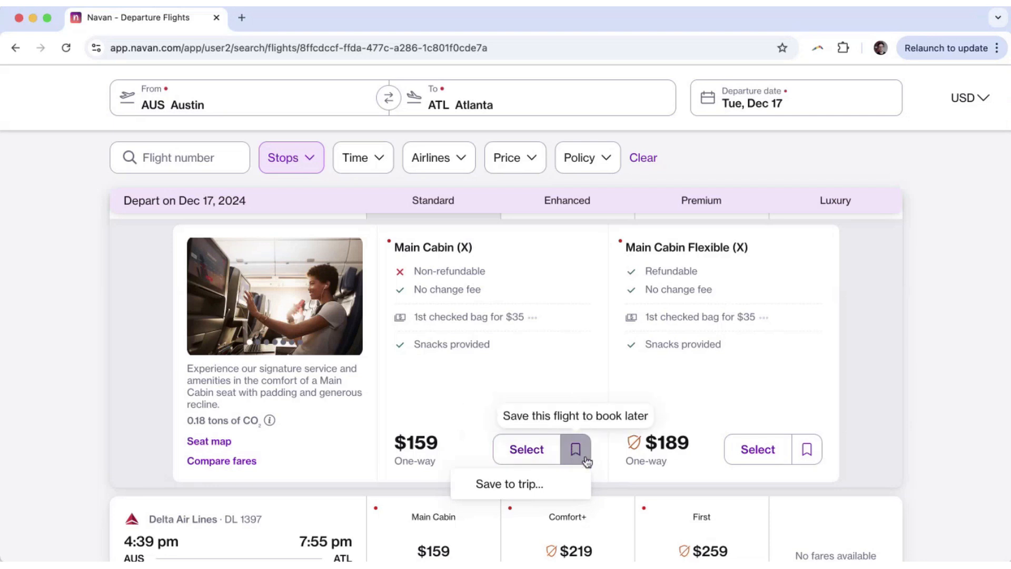
{"action": "left_click", "coordinate": [515, 454]}
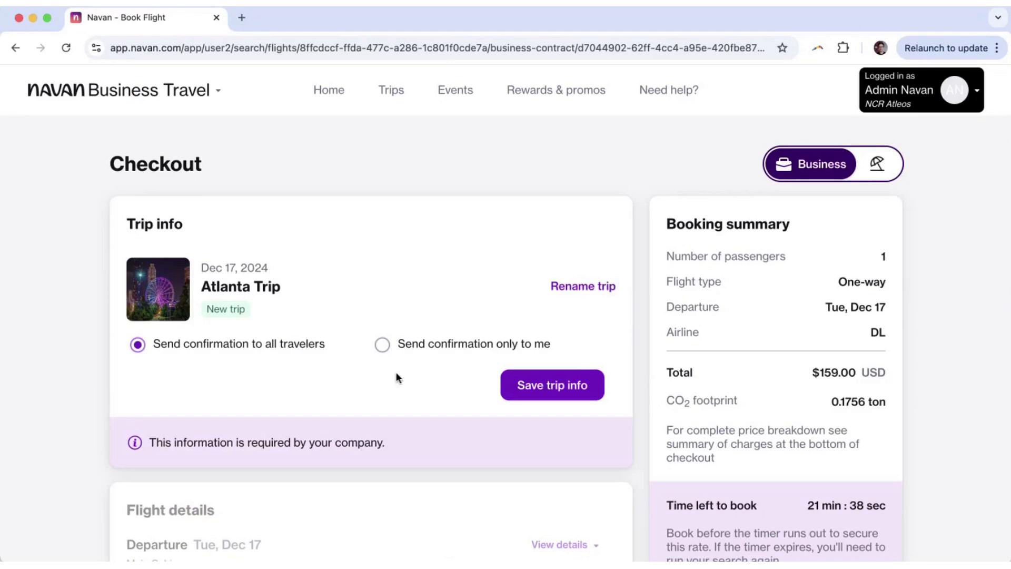
Save the Atlanta Trip info and accept the fare's cancellation policy.
{"action": "left_click", "coordinate": [576, 385]}
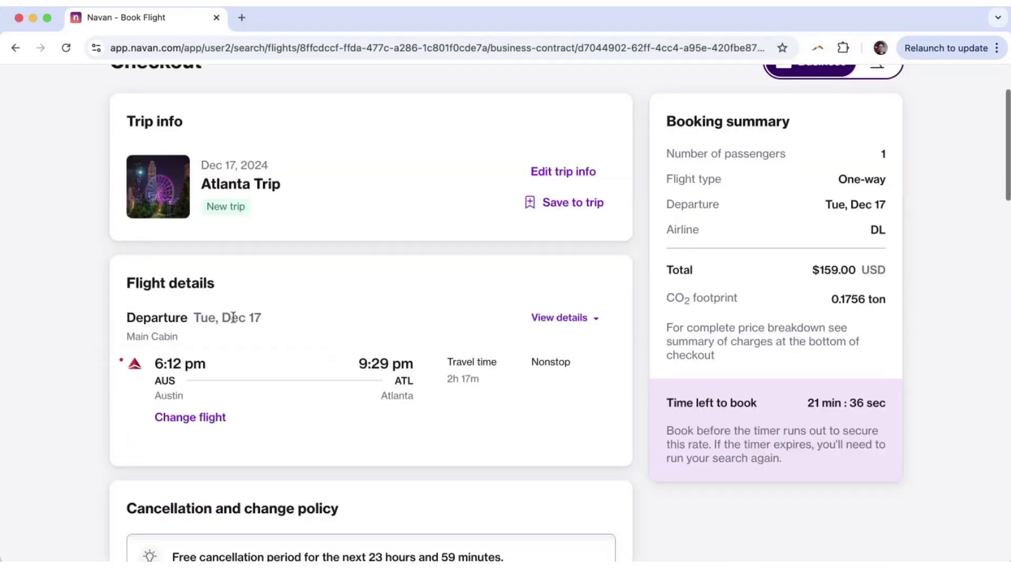
{"action": "scroll", "coordinate": [333, 244], "scroll_direction": "down", "scroll_amount": 1}
{"action": "scroll", "coordinate": [332, 242], "scroll_direction": "up", "scroll_amount": 1}
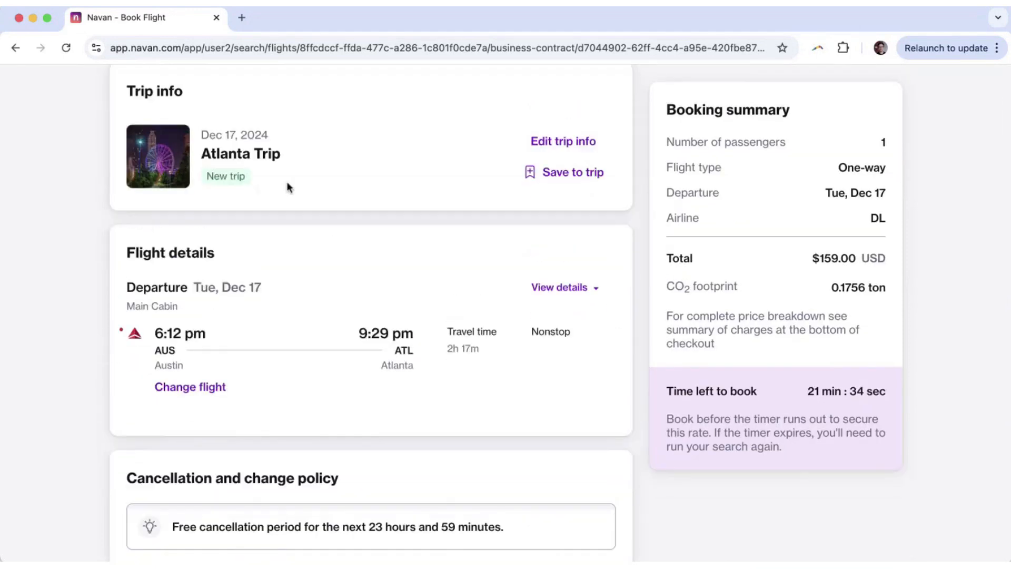
{"action": "scroll", "coordinate": [53, 274], "scroll_direction": "down", "scroll_amount": 1}
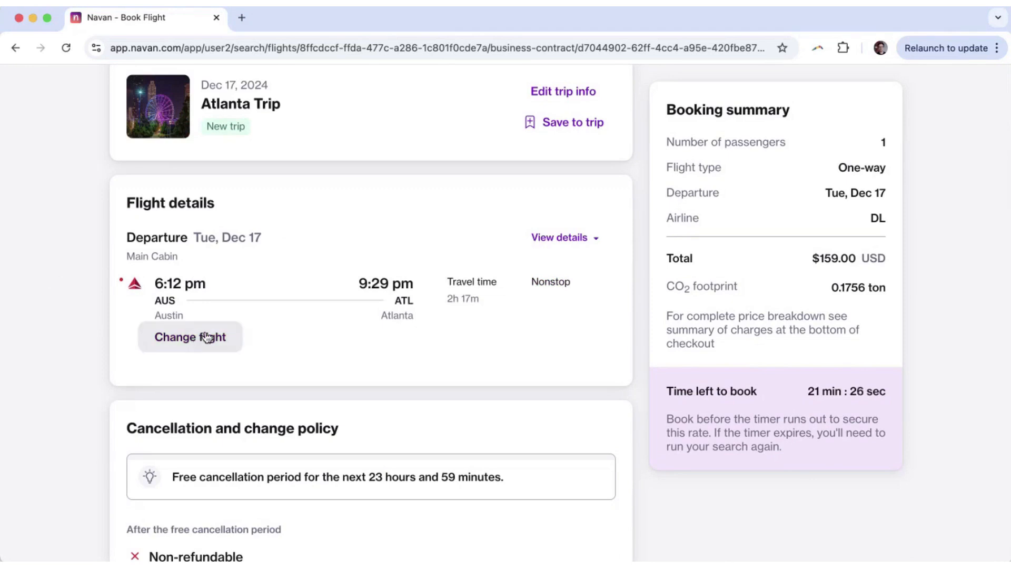
{"action": "scroll", "coordinate": [166, 353], "scroll_direction": "down", "scroll_amount": 5}
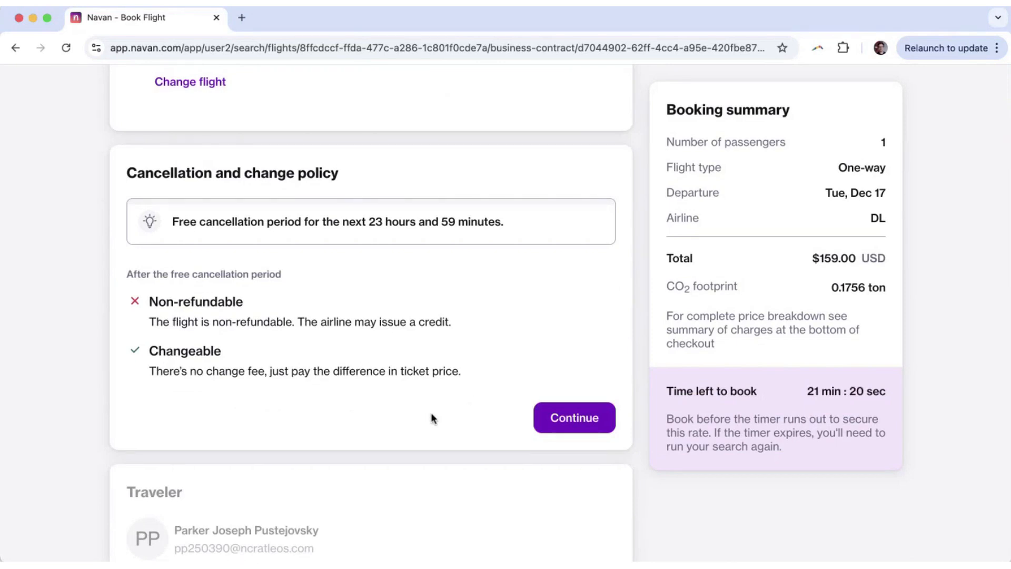
{"action": "left_click", "coordinate": [567, 419]}
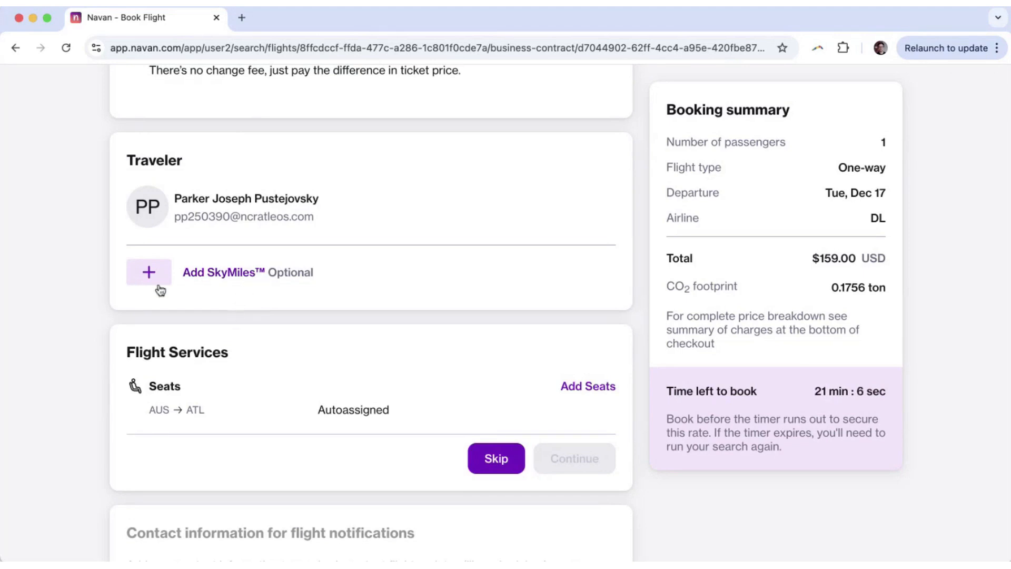
Skip adding a SkyMiles number and seat selection, confirming contact info to reach payment.
{"action": "scroll", "coordinate": [68, 347], "scroll_direction": "down", "scroll_amount": 1}
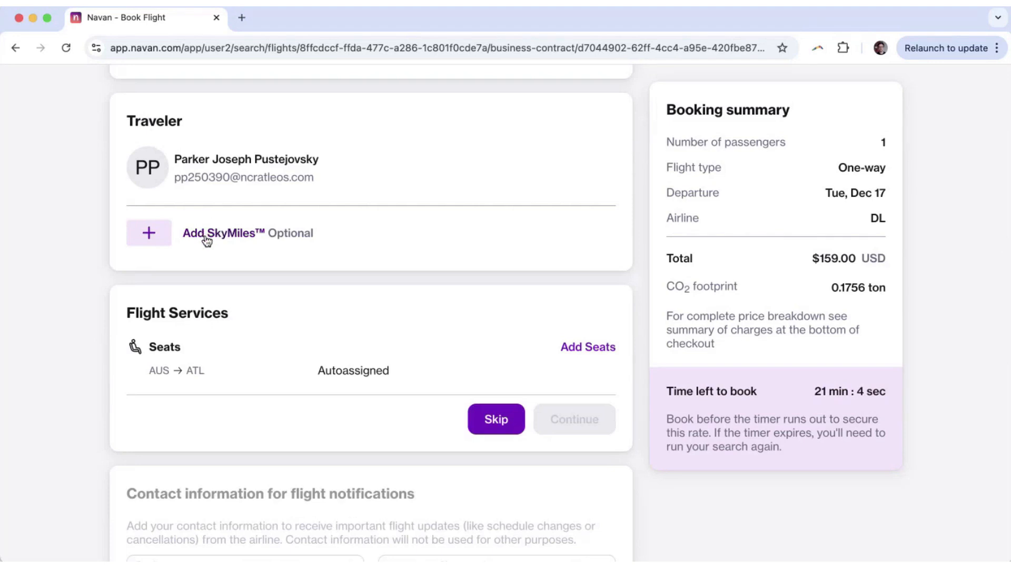
{"action": "left_click", "coordinate": [219, 237]}
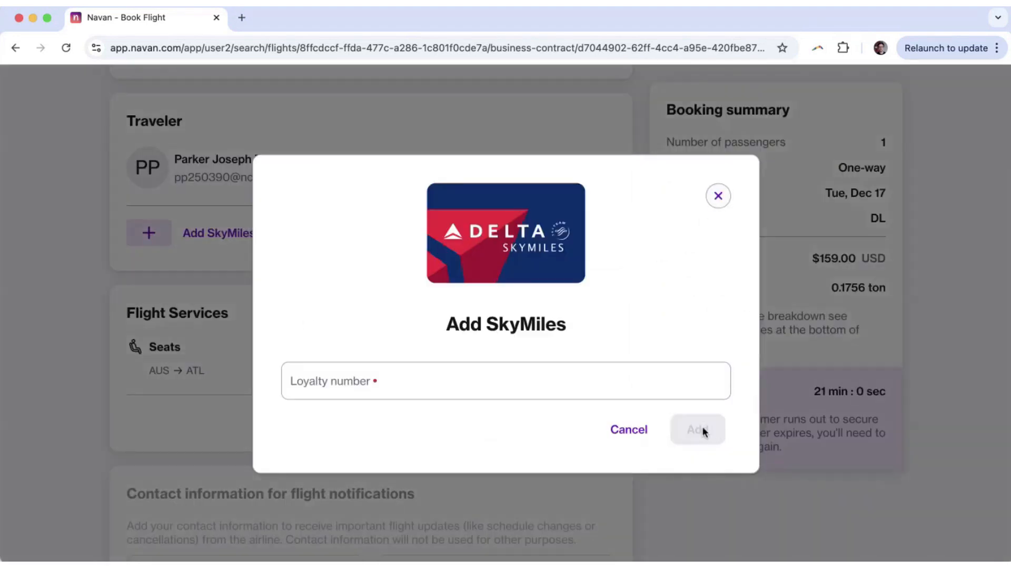
{"action": "left_click", "coordinate": [719, 197]}
{"action": "scroll", "coordinate": [347, 243], "scroll_direction": "down", "scroll_amount": 2}
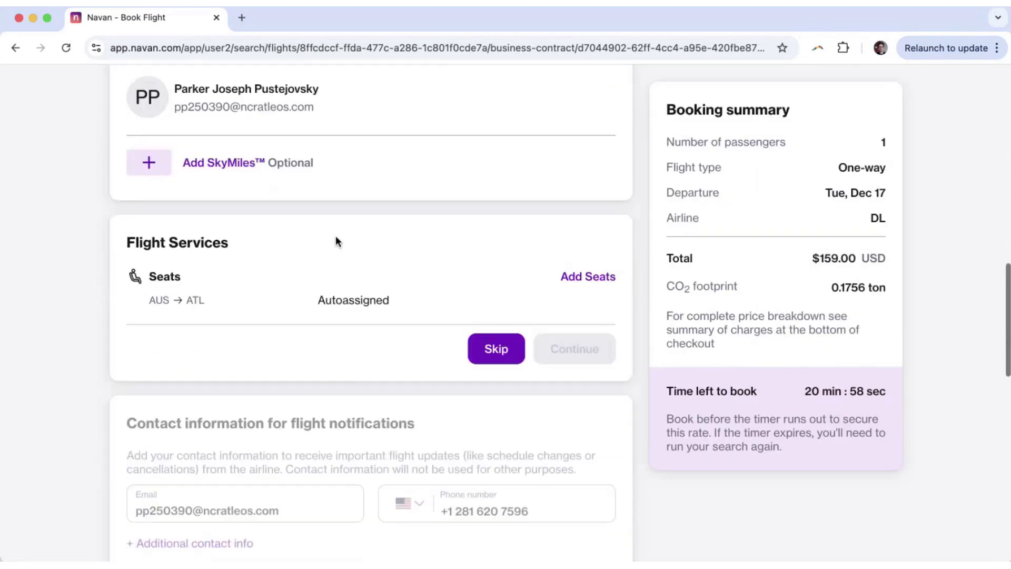
{"action": "key", "text": "Return"}
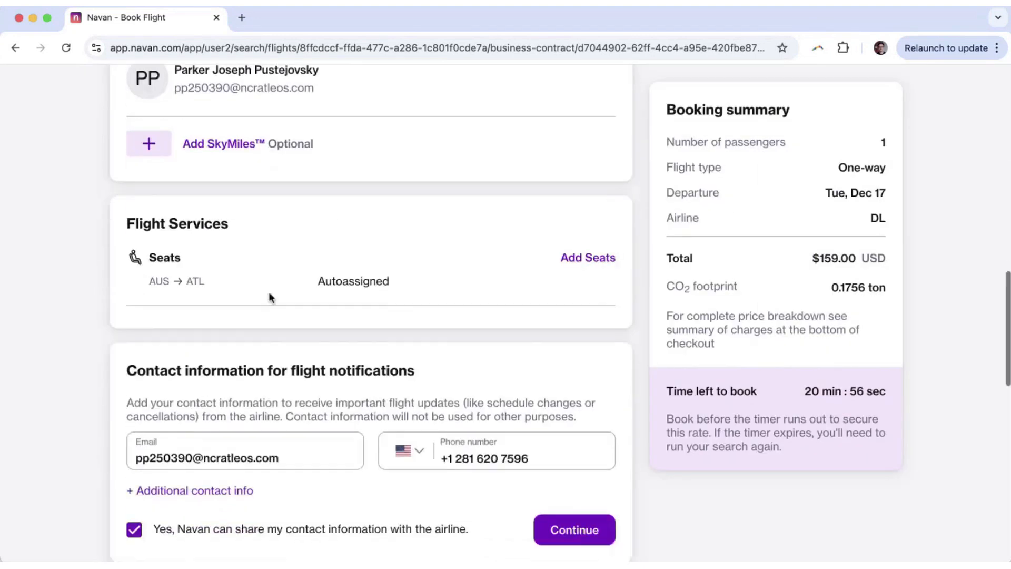
{"action": "left_click", "coordinate": [571, 319]}
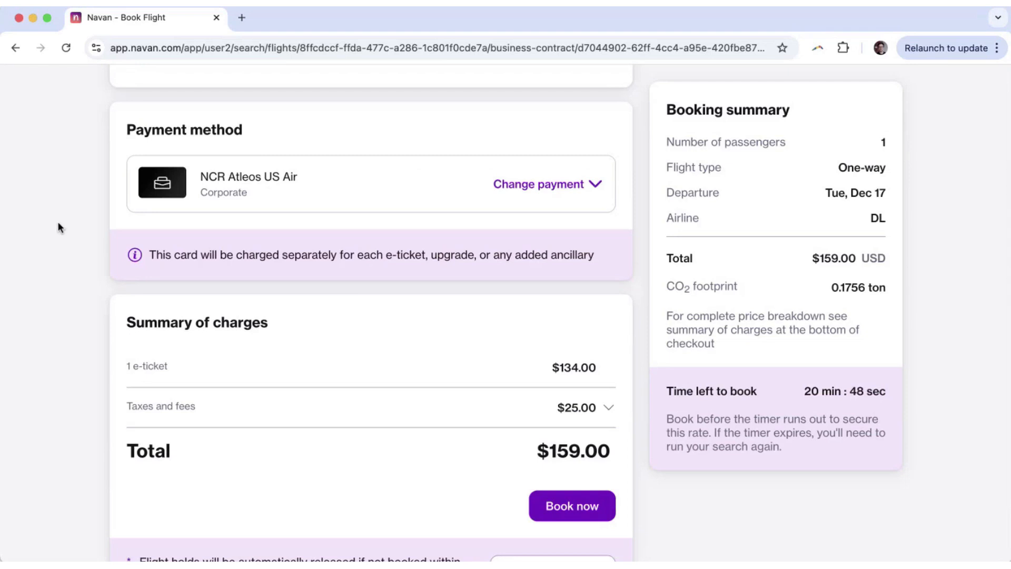
Review the $159.00 USD summary of charges for the Dec 17 AUS → ATL nonstop.
{"action": "scroll", "coordinate": [39, 260], "scroll_direction": "down", "scroll_amount": 3}
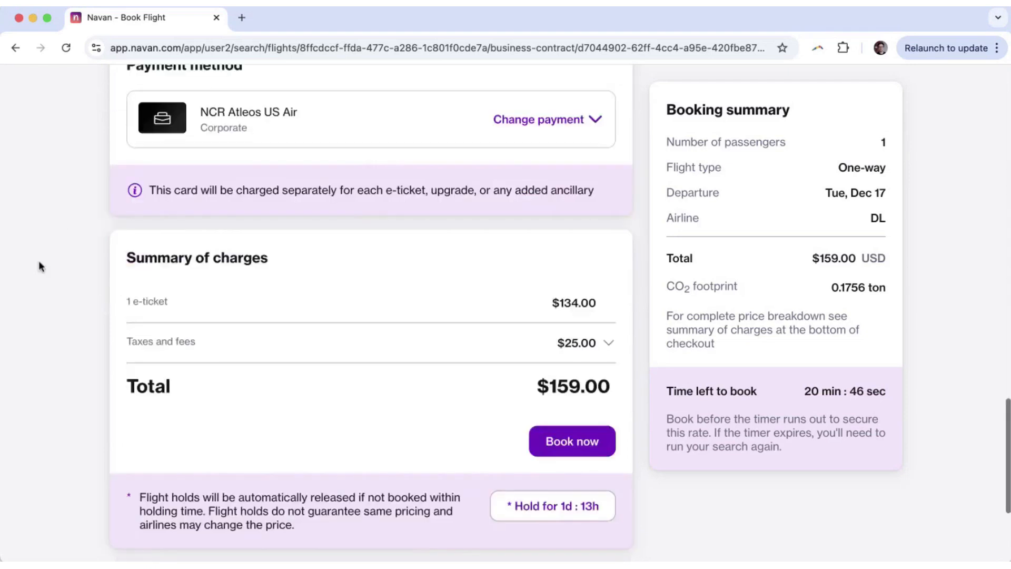
{"action": "left_click_drag", "start_coordinate": [128, 206], "coordinate": [311, 211]}
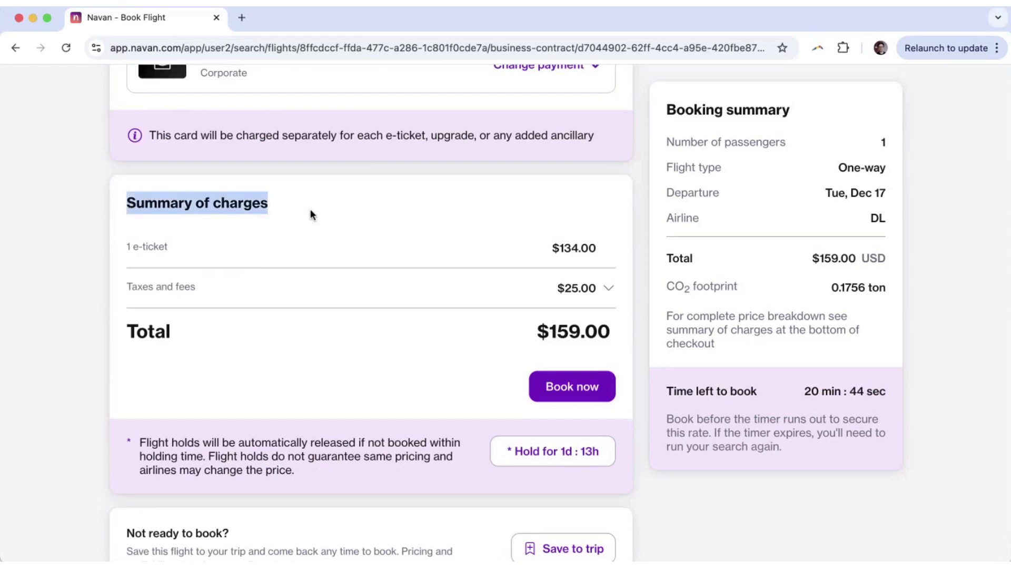
{"action": "scroll", "coordinate": [315, 211], "scroll_direction": "down", "scroll_amount": 1}
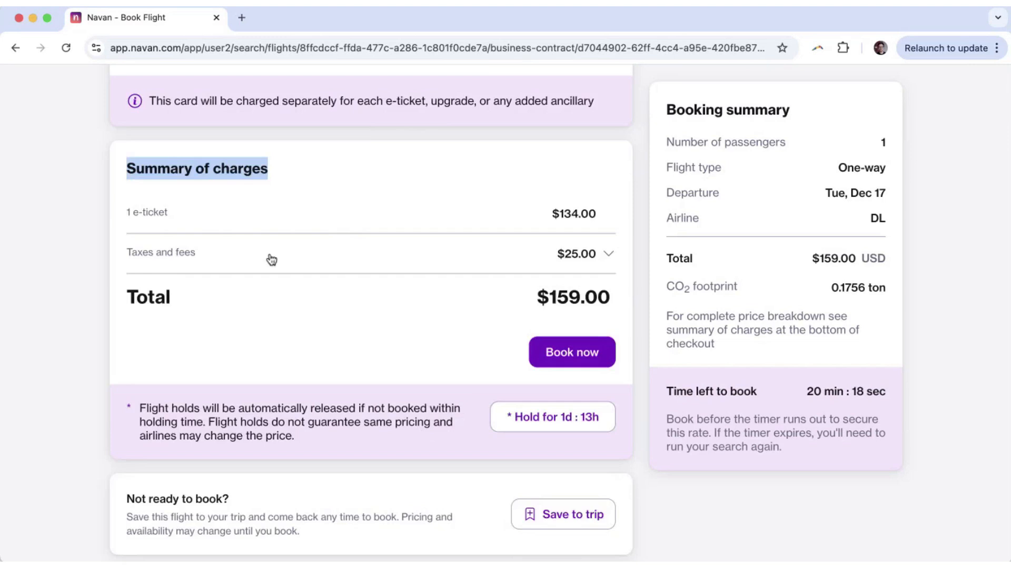
{"action": "scroll", "coordinate": [271, 258], "scroll_direction": "up", "scroll_amount": 15}
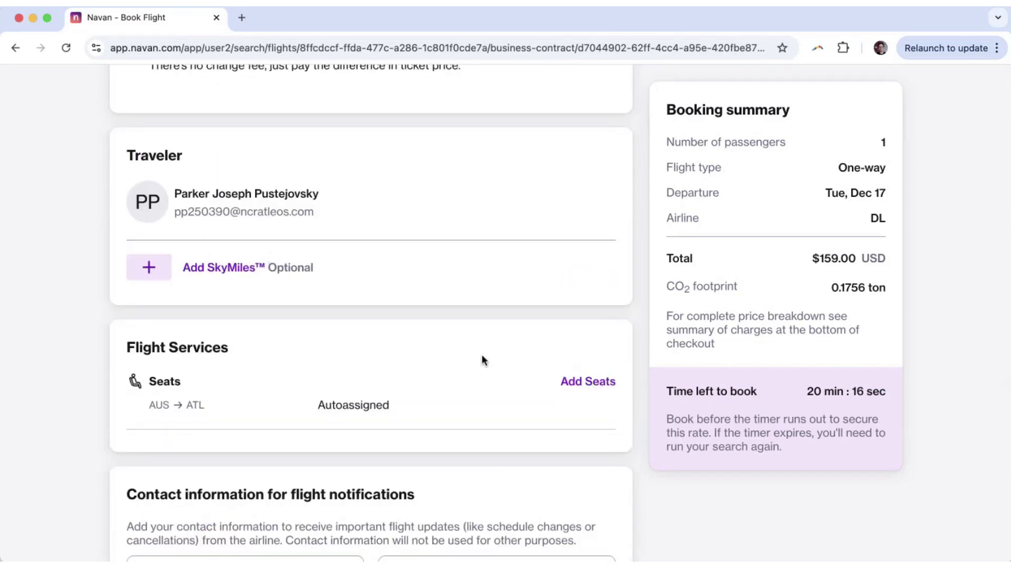
{"action": "scroll", "coordinate": [47, 272], "scroll_direction": "down", "scroll_amount": 15}
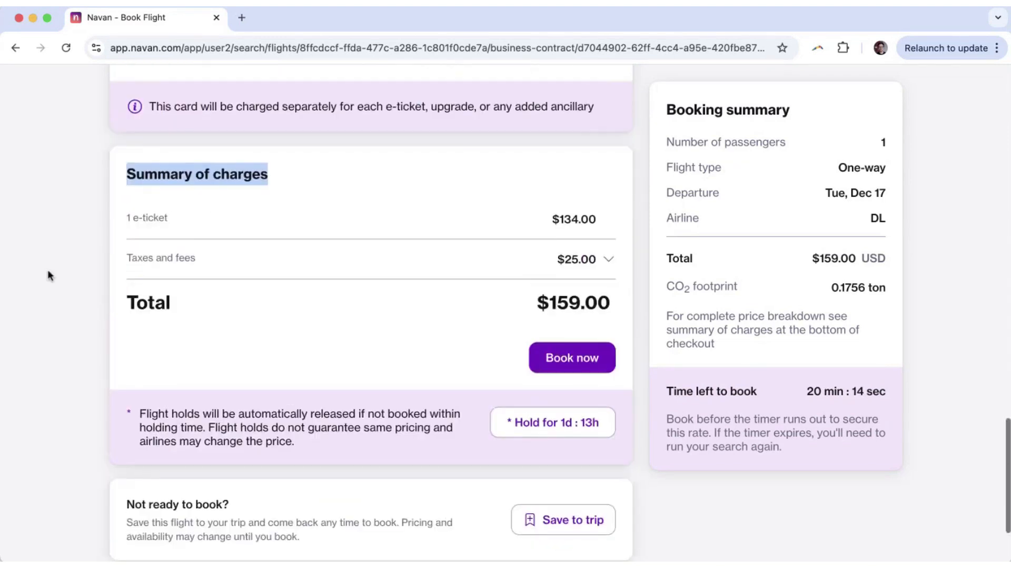
{"action": "scroll", "coordinate": [48, 275], "scroll_direction": "down", "scroll_amount": 3}
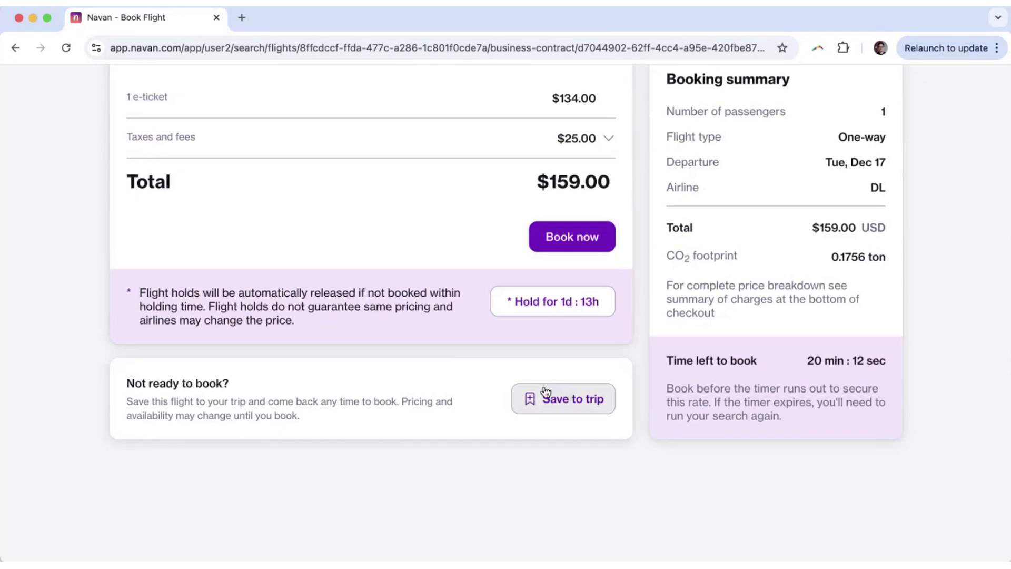
{"action": "scroll", "coordinate": [425, 392], "scroll_direction": "up", "scroll_amount": 2}
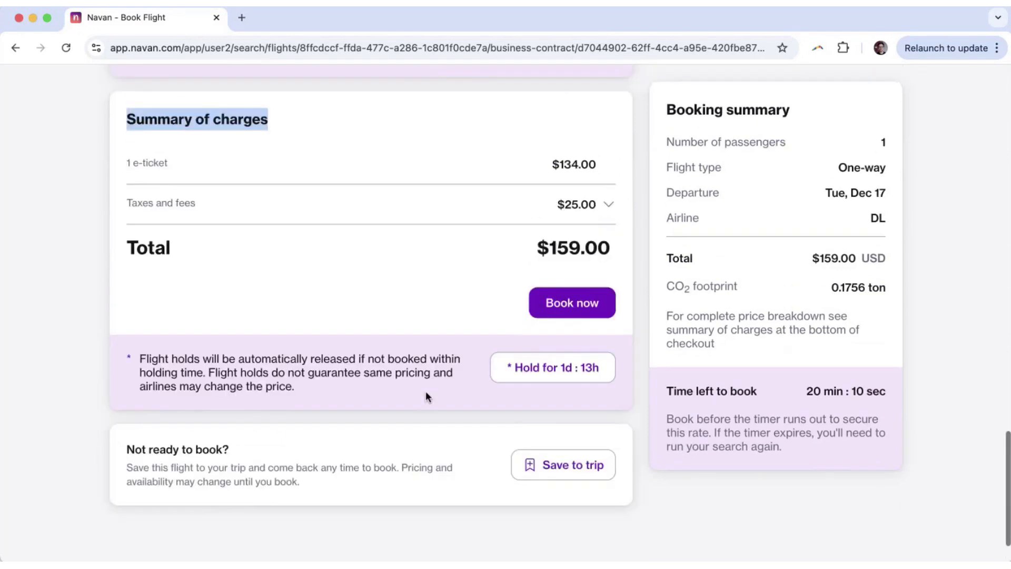
{"action": "scroll", "coordinate": [426, 393], "scroll_direction": "up", "scroll_amount": 1}
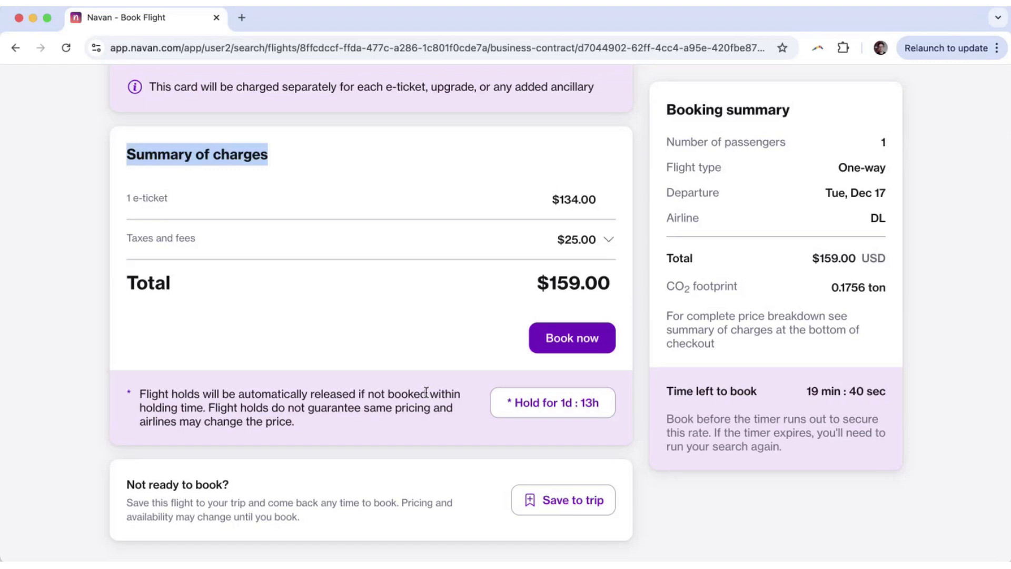
{"action": "scroll", "coordinate": [33, 345], "scroll_direction": "up", "scroll_amount": 4}
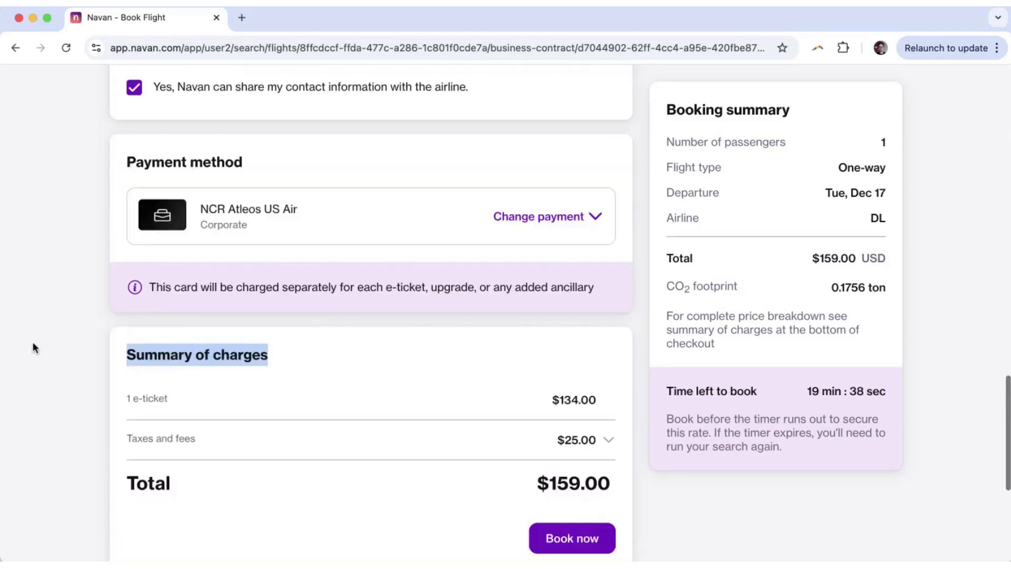
{"action": "scroll", "coordinate": [33, 345], "scroll_direction": "up", "scroll_amount": 10}
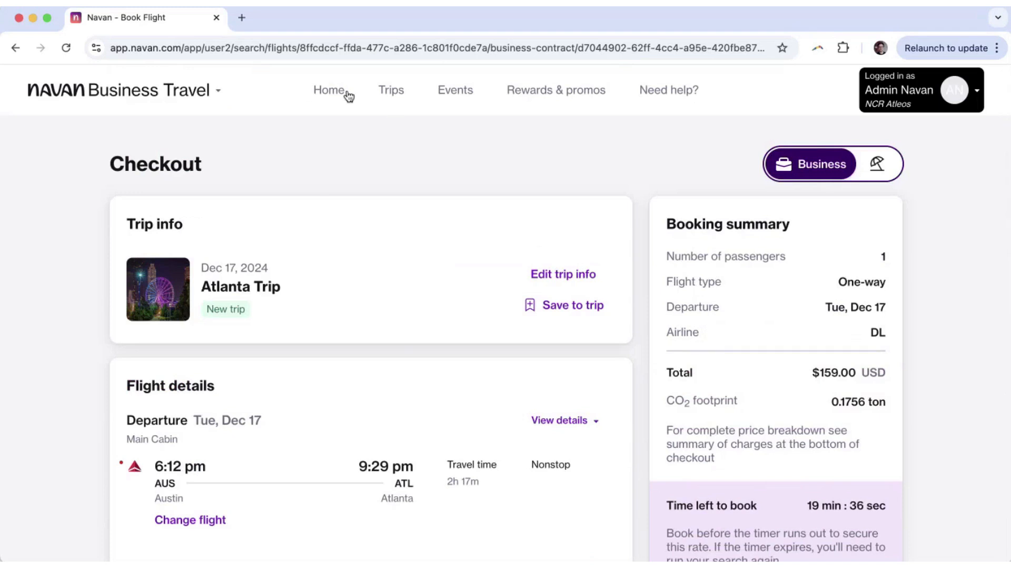
From the home page, compare the Hotels, Trains and Rental cars booking forms, ending on Hotels.
{"action": "left_click", "coordinate": [336, 92]}
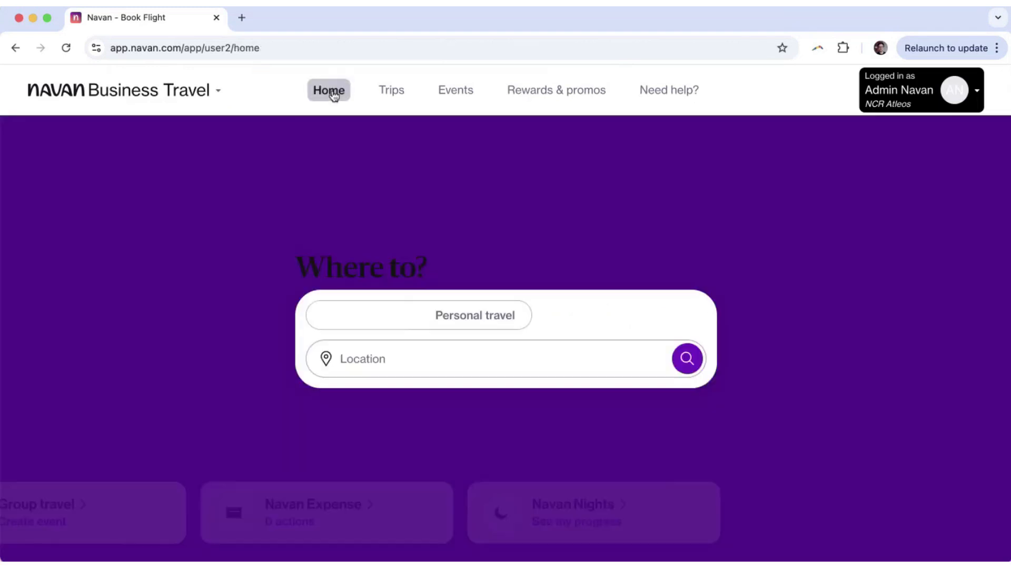
{"action": "left_click", "coordinate": [386, 366]}
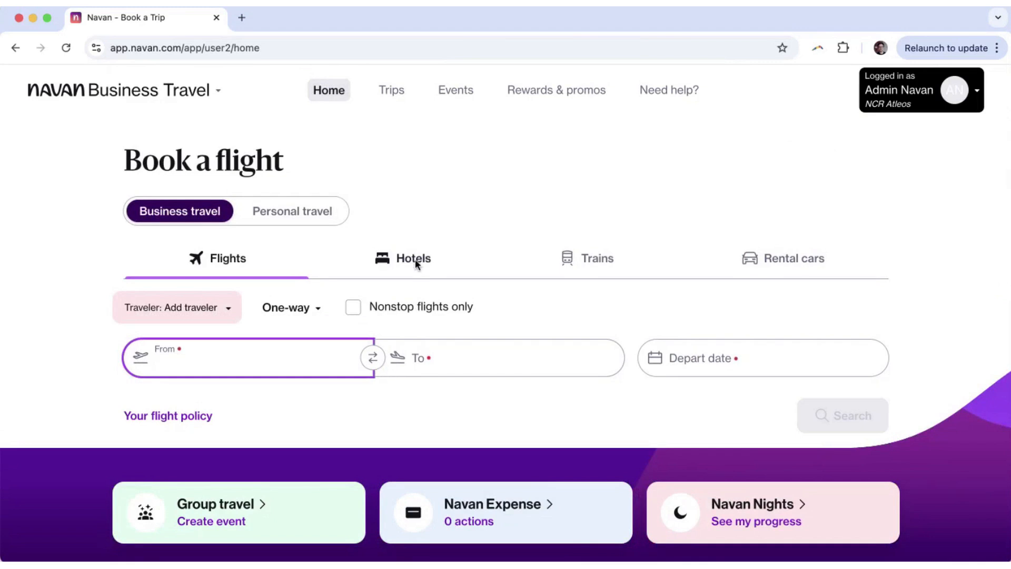
{"action": "left_click", "coordinate": [400, 261]}
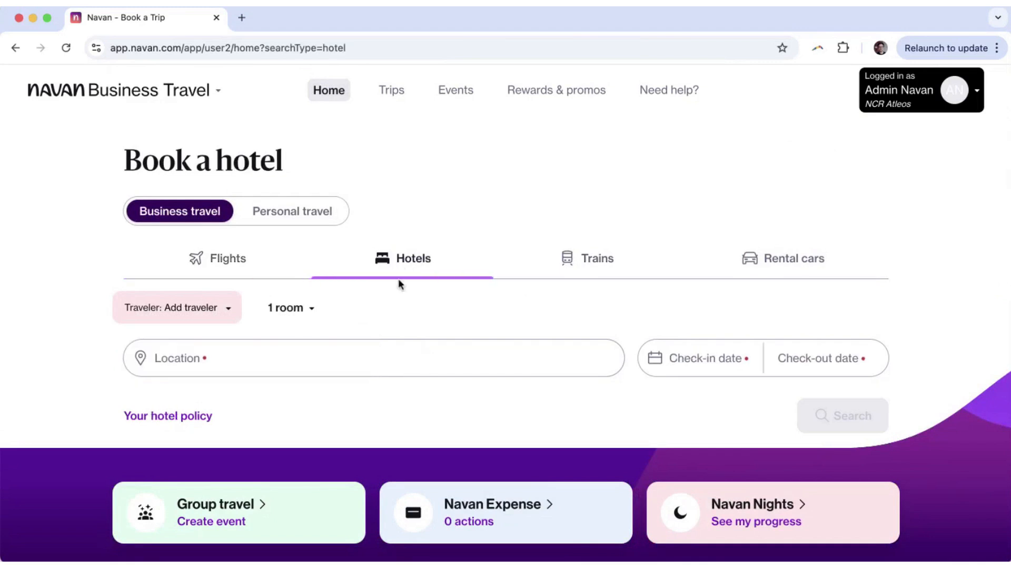
{"action": "left_click", "coordinate": [589, 263]}
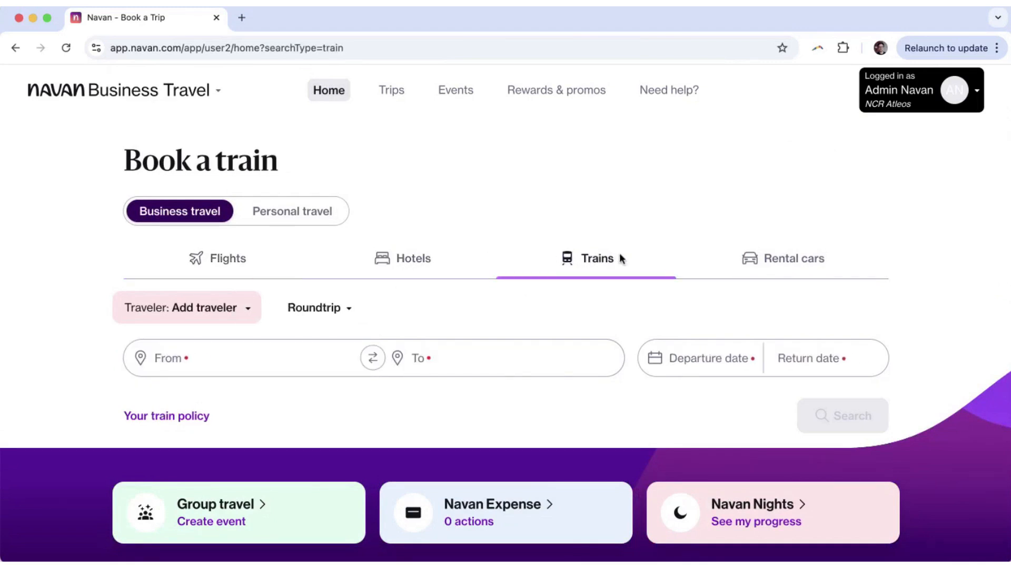
{"action": "left_click", "coordinate": [735, 285]}
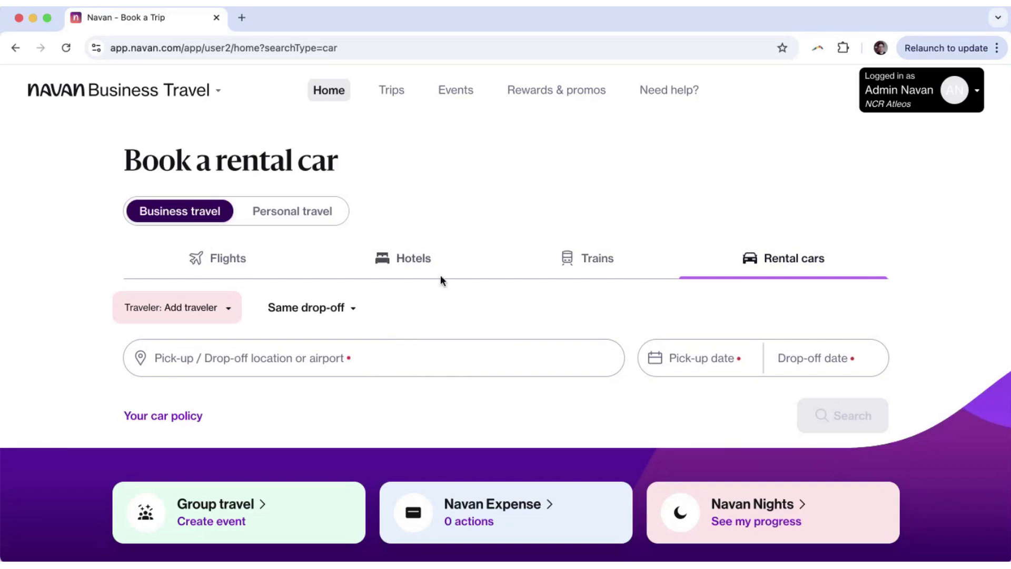
{"action": "left_click", "coordinate": [411, 261]}
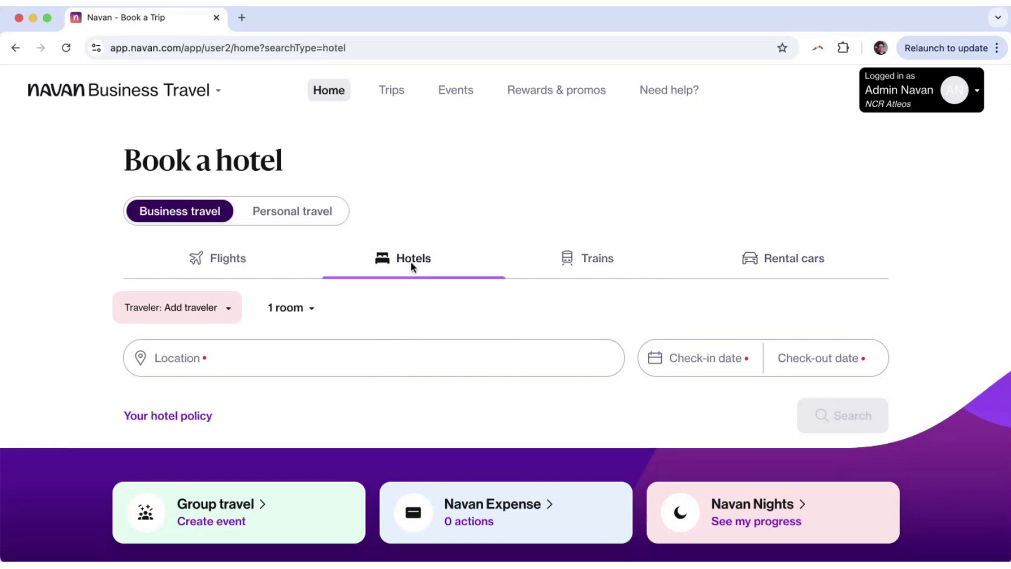
Search colleagues by name and set the matching one as the hotel traveller.
{"action": "left_click", "coordinate": [218, 313]}
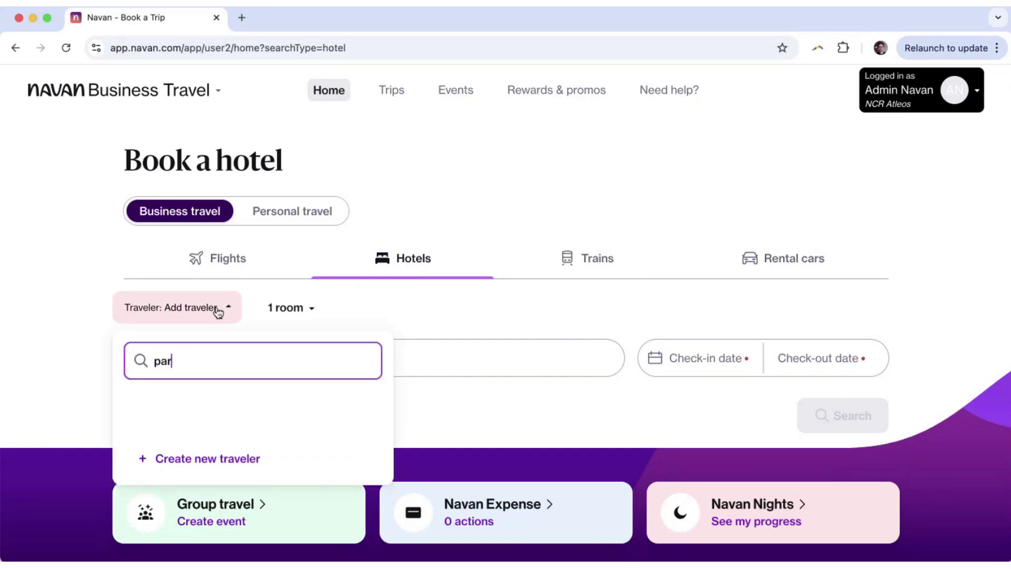
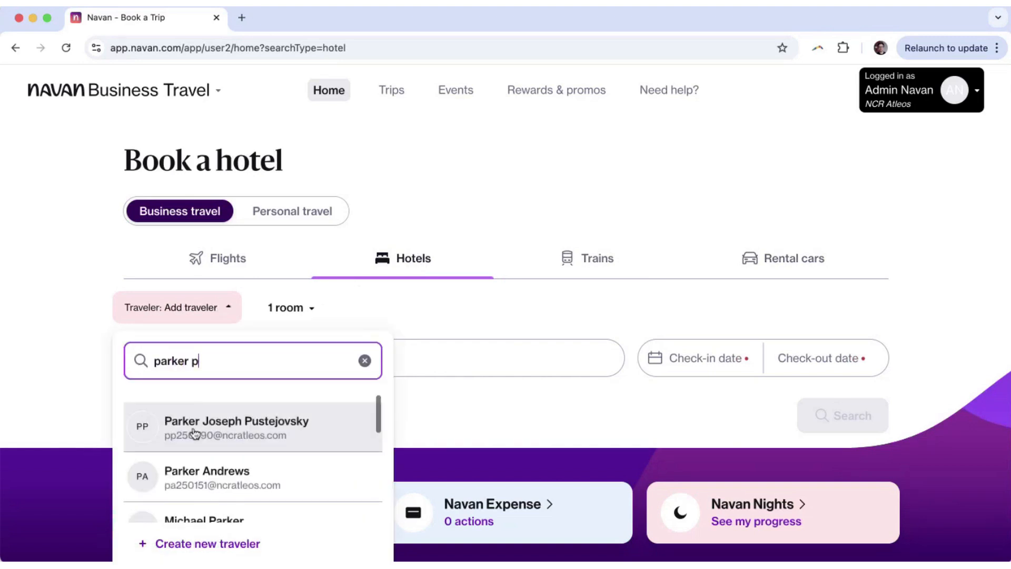
{"action": "left_click", "coordinate": [194, 431]}
{"action": "left_click", "coordinate": [45, 373]}
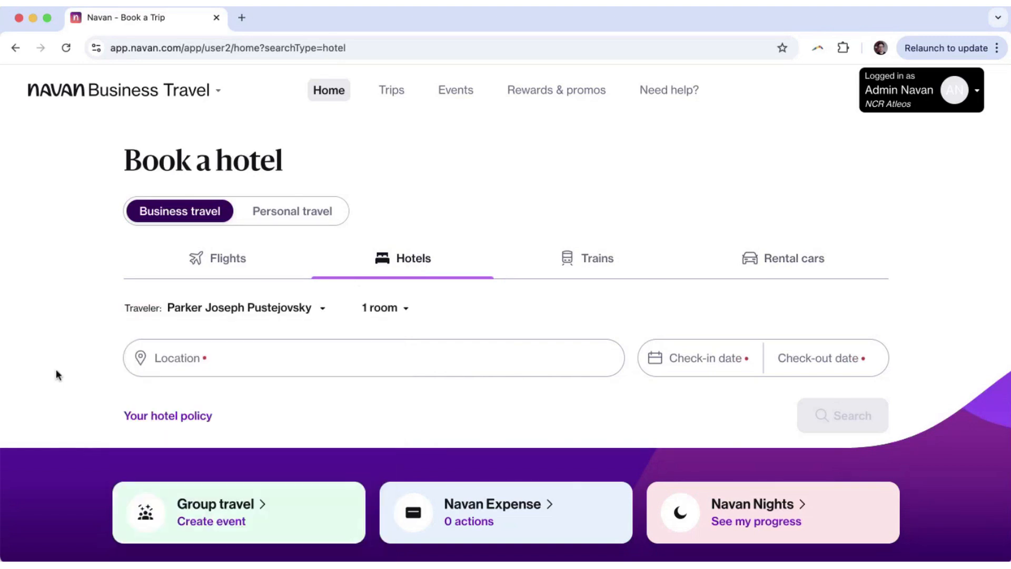
Try 'atlanta' as the hotel location, then clear it.
{"action": "left_click", "coordinate": [238, 364]}
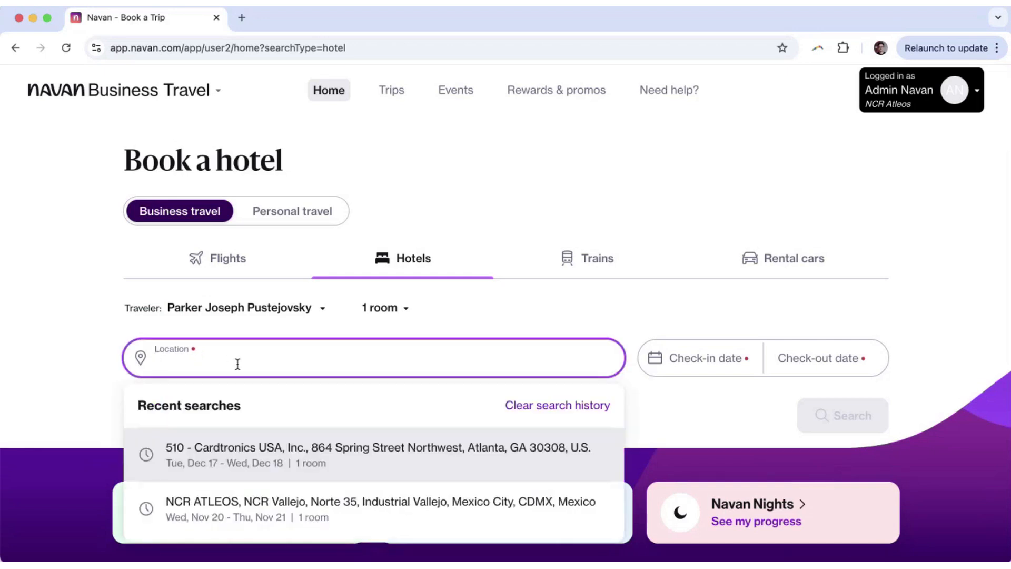
{"action": "type", "text": "atlanta"}
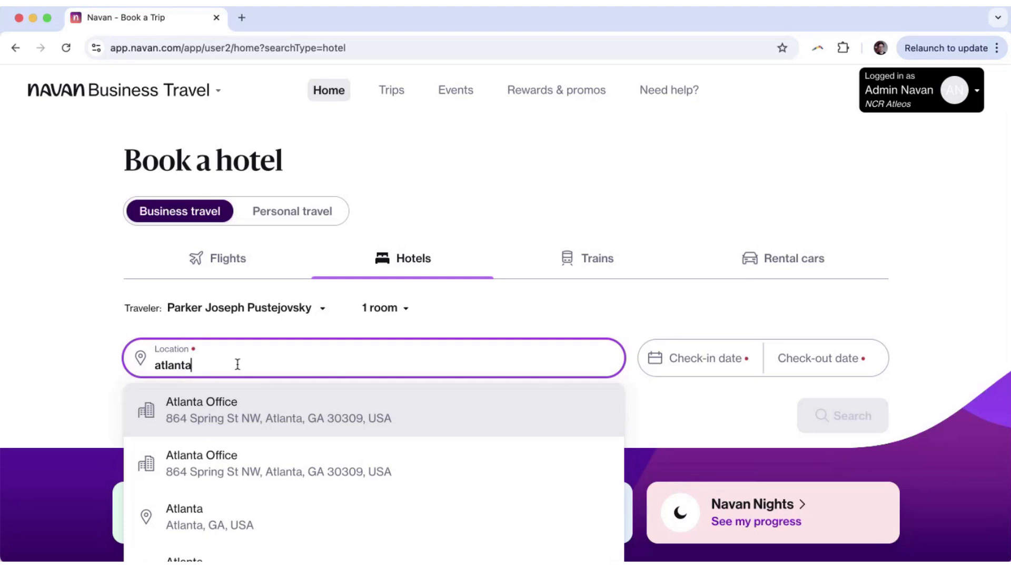
{"action": "scroll", "coordinate": [218, 449], "scroll_direction": "down", "scroll_amount": 2}
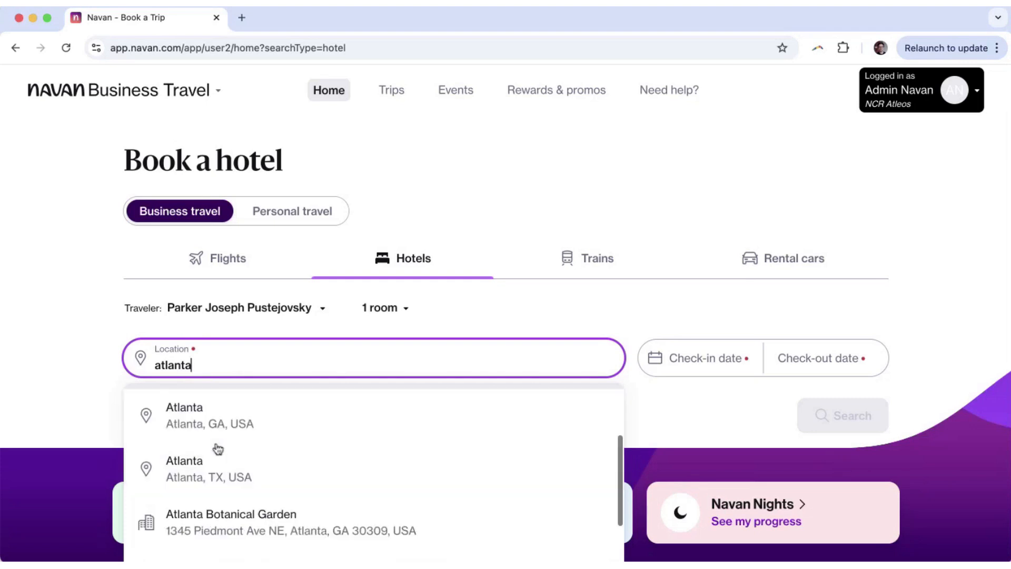
{"action": "scroll", "coordinate": [218, 449], "scroll_direction": "up", "scroll_amount": 1}
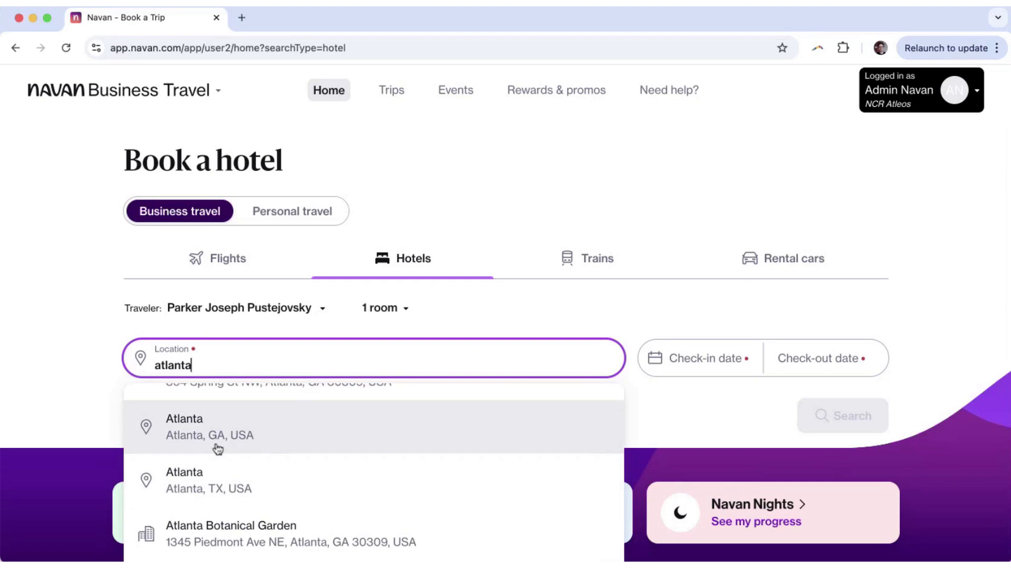
{"action": "scroll", "coordinate": [296, 436], "scroll_direction": "down", "scroll_amount": 2}
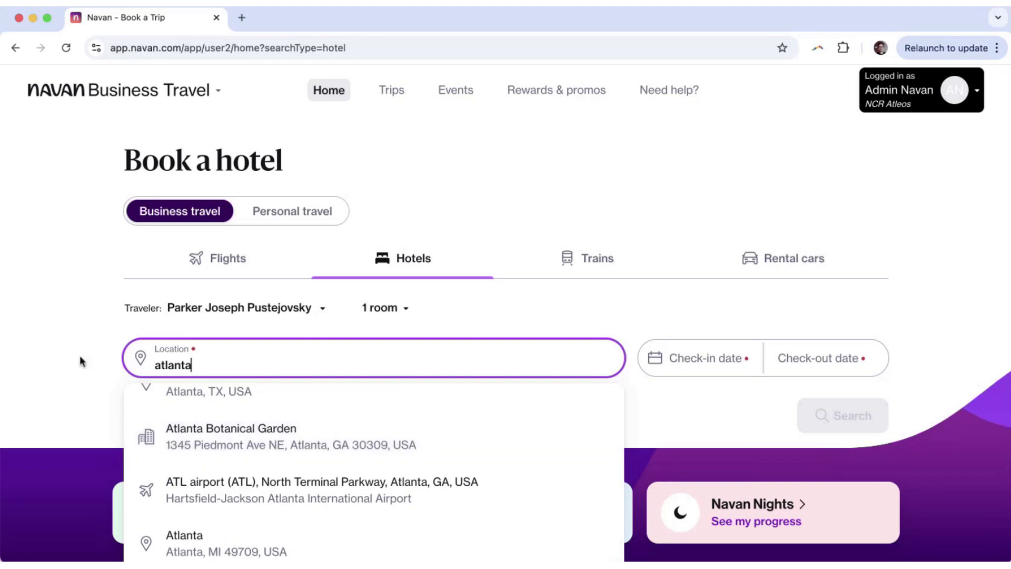
{"action": "left_click", "coordinate": [38, 341]}
Reuse the recent 510 - Cardtronics USA Atlanta search, confirming check-in Dec 17 and check-out Dec 18.
{"action": "left_click", "coordinate": [238, 356]}
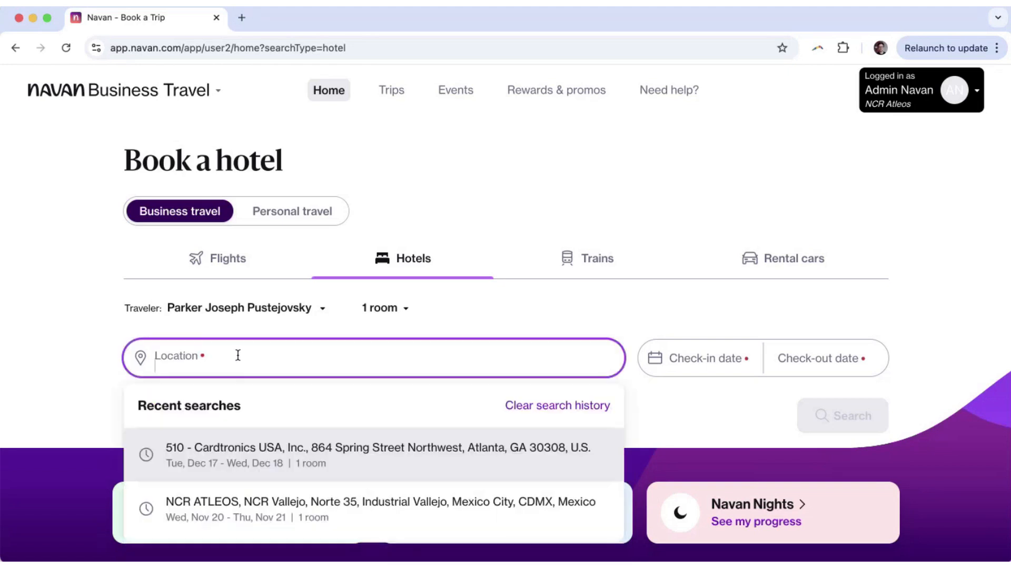
{"action": "left_click", "coordinate": [295, 456]}
{"action": "left_click", "coordinate": [300, 365]}
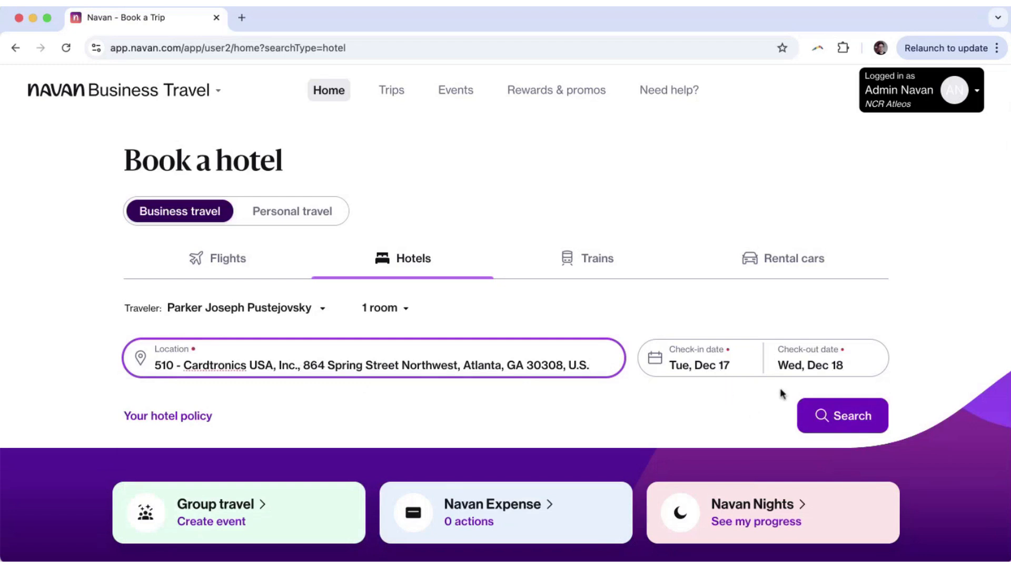
{"action": "left_click", "coordinate": [721, 372]}
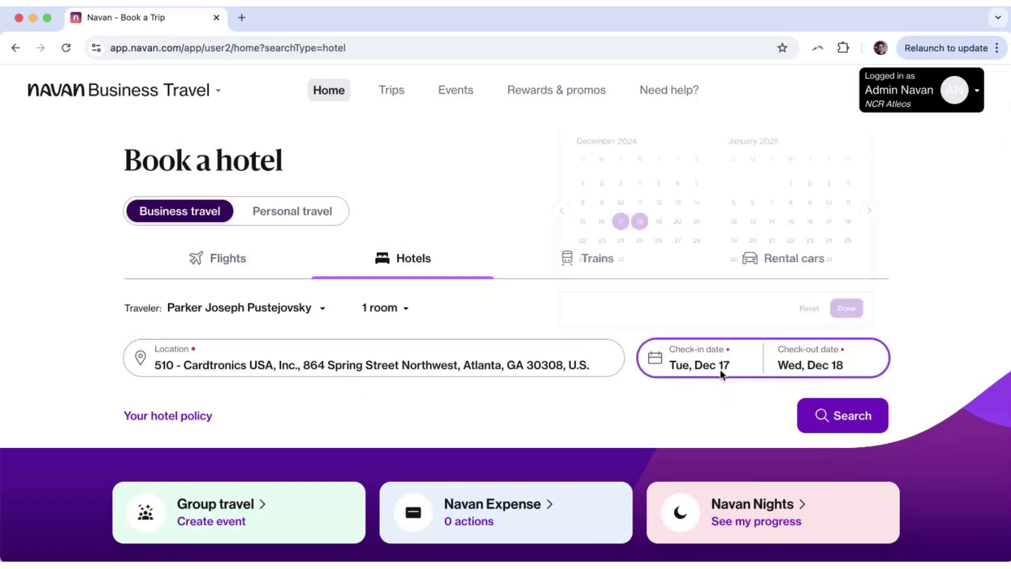
Search hotels near the Atlanta office for Dec 17–18 and browse the Popular filters and Rewards & loyalty options.
{"action": "left_click", "coordinate": [845, 418]}
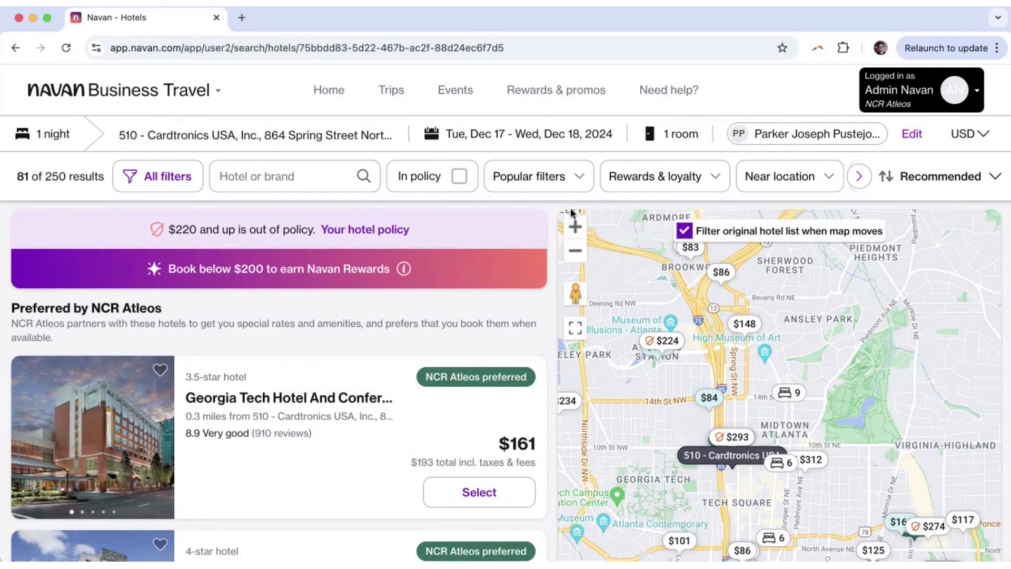
{"action": "left_click", "coordinate": [555, 179]}
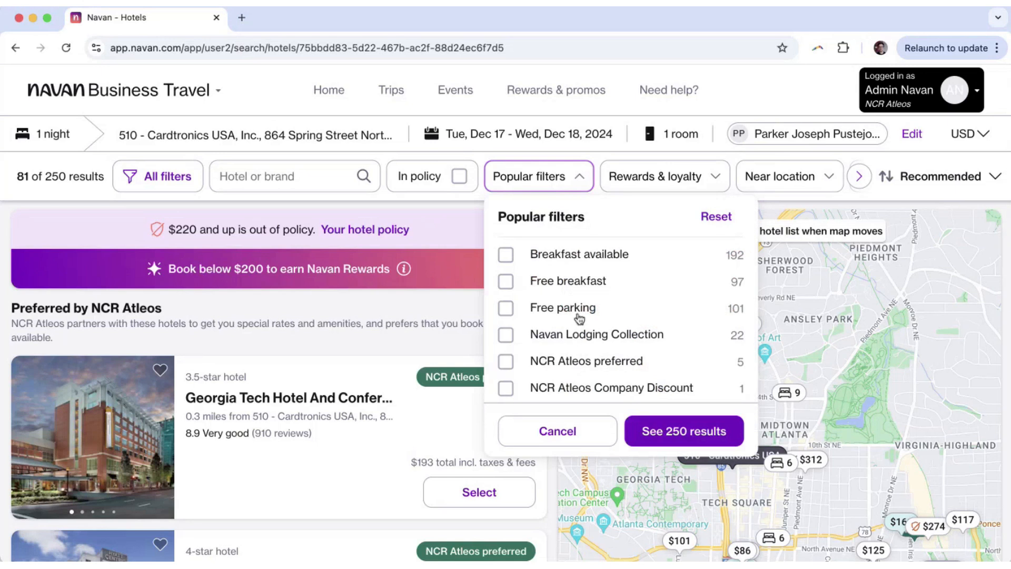
{"action": "scroll", "coordinate": [574, 257], "scroll_direction": "up", "scroll_amount": 1}
{"action": "left_click", "coordinate": [667, 184]}
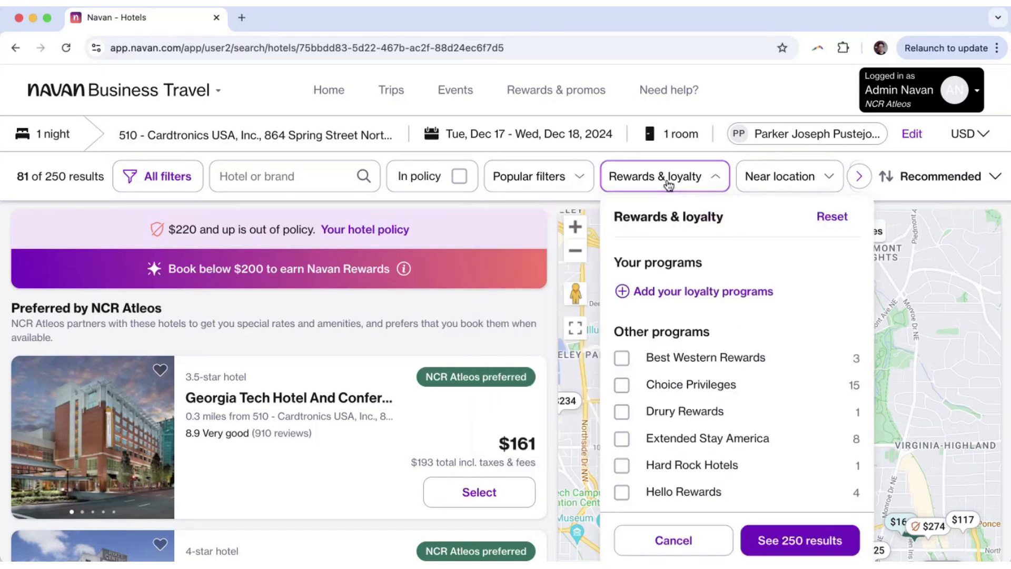
{"action": "scroll", "coordinate": [711, 416], "scroll_direction": "down", "scroll_amount": 1}
{"action": "scroll", "coordinate": [711, 416], "scroll_direction": "up", "scroll_amount": 1}
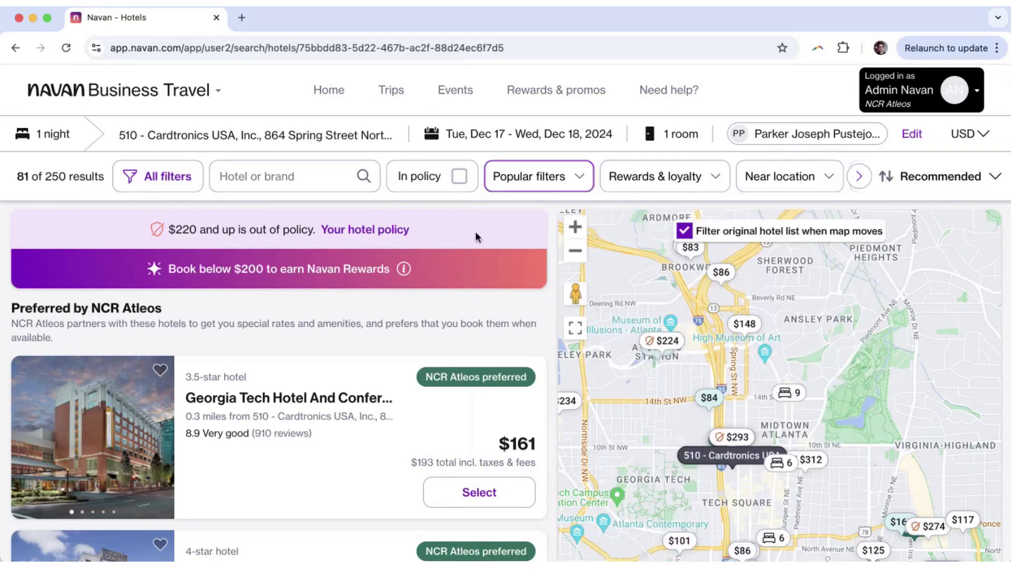
{"action": "left_click", "coordinate": [475, 232]}
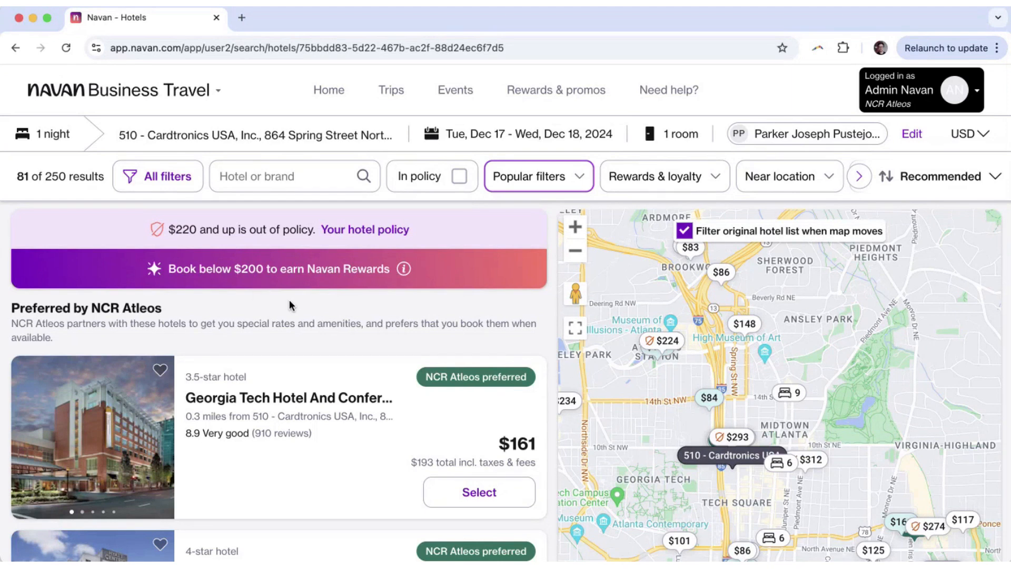
Highlight the rewards message about booking below $200, then clear the highlight.
{"action": "left_click_drag", "start_coordinate": [205, 269], "coordinate": [344, 270]}
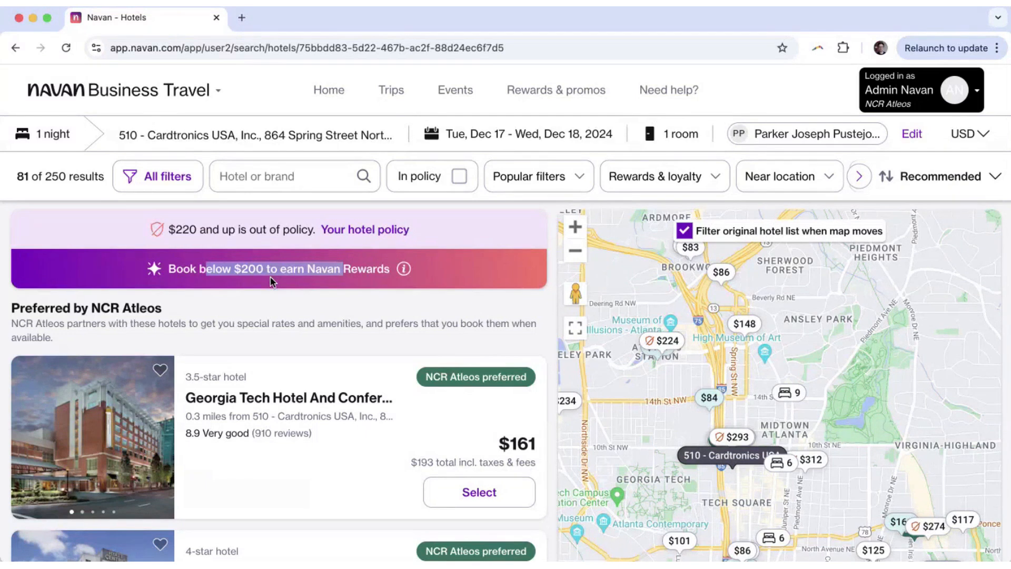
{"action": "scroll", "coordinate": [272, 282], "scroll_direction": "down", "scroll_amount": 1}
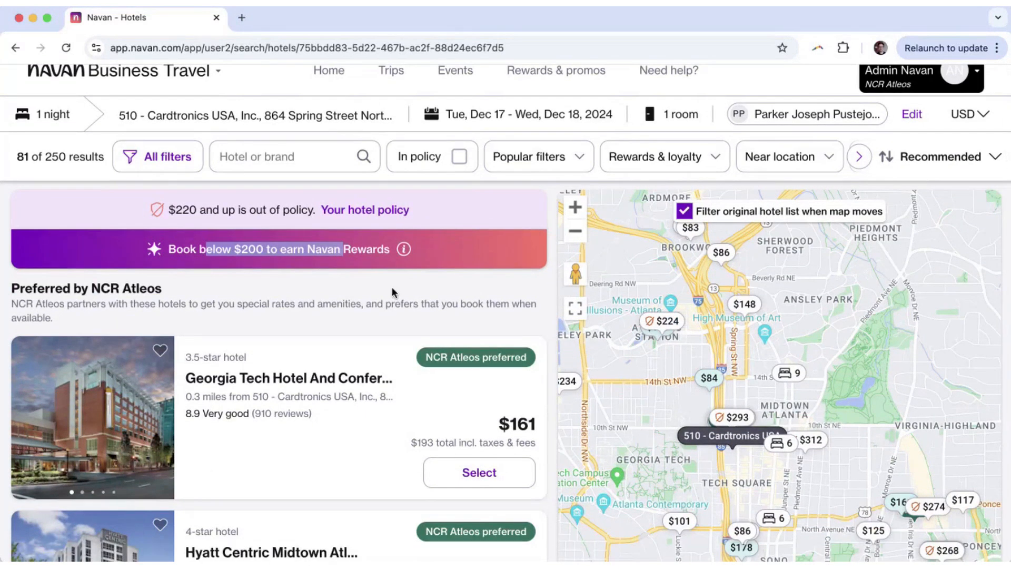
{"action": "left_click", "coordinate": [334, 300]}
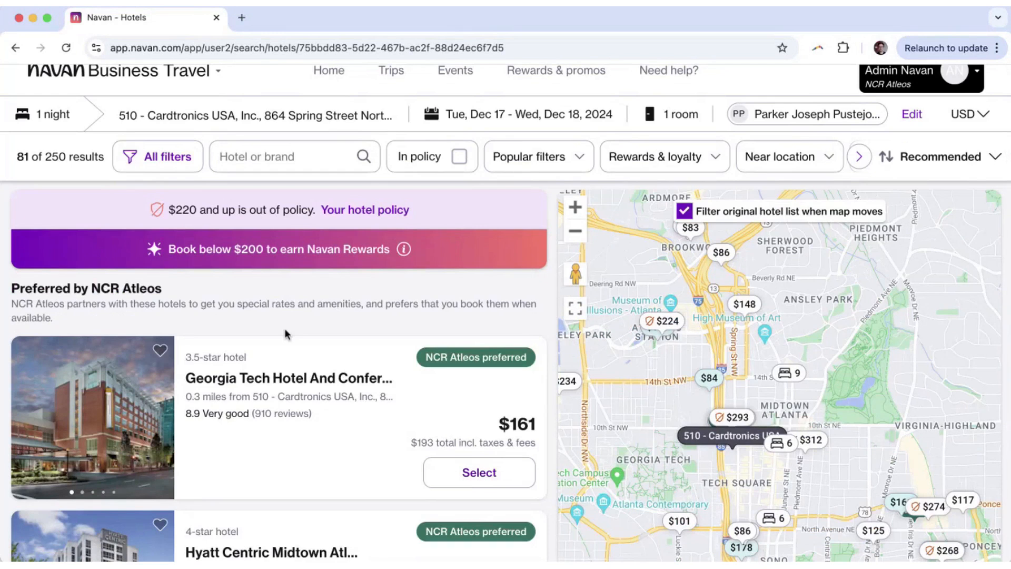
Pan and zoom the map around Midtown and Tech Square, narrowing results to 39 hotels.
{"action": "scroll", "coordinate": [285, 330], "scroll_direction": "down", "scroll_amount": 10}
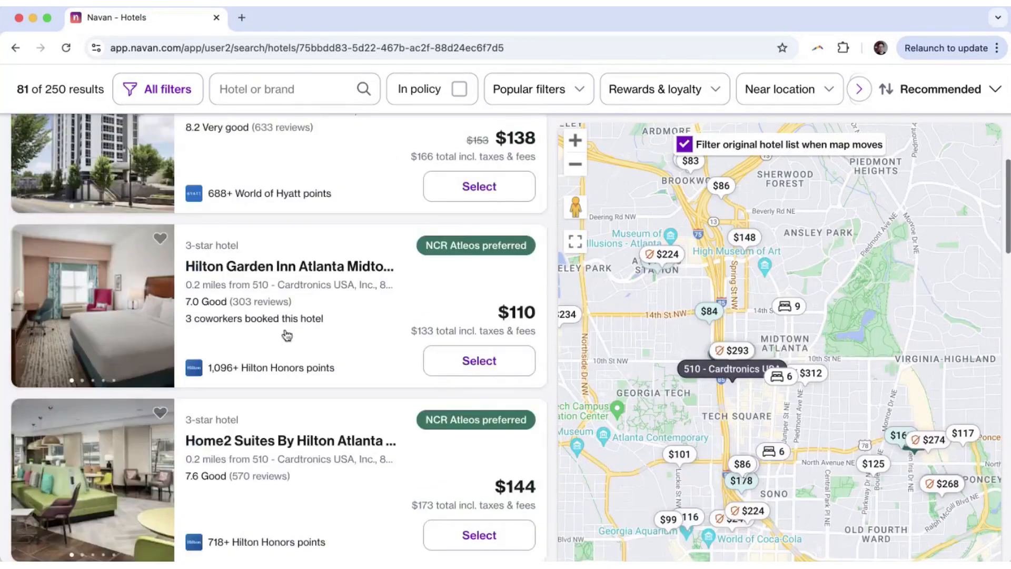
{"action": "scroll", "coordinate": [284, 334], "scroll_direction": "down", "scroll_amount": 6}
{"action": "scroll", "coordinate": [326, 334], "scroll_direction": "up", "scroll_amount": 5}
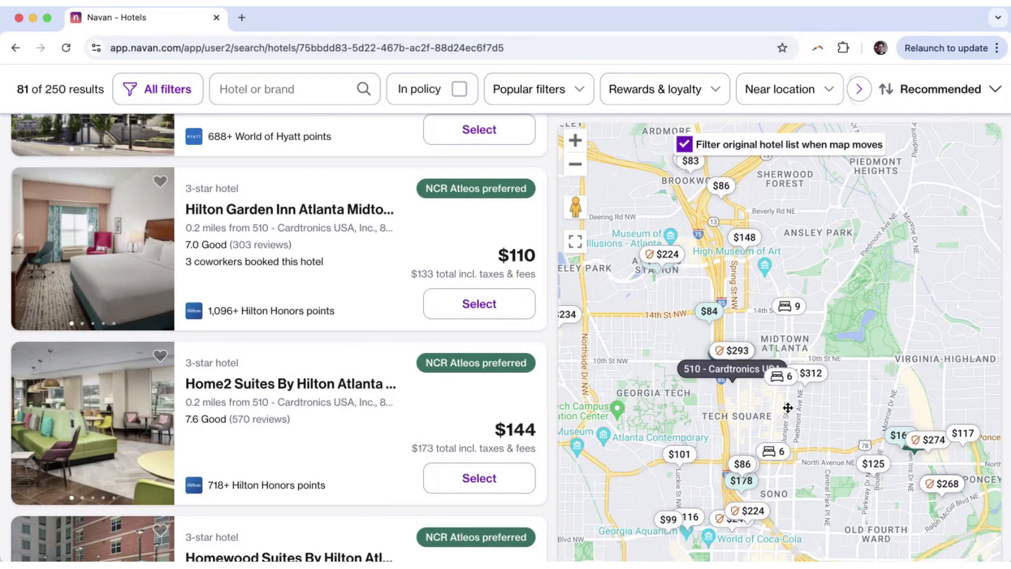
{"action": "left_click_drag", "start_coordinate": [788, 408], "coordinate": [774, 384]}
{"action": "scroll", "coordinate": [754, 353], "scroll_direction": "up", "scroll_amount": 3}
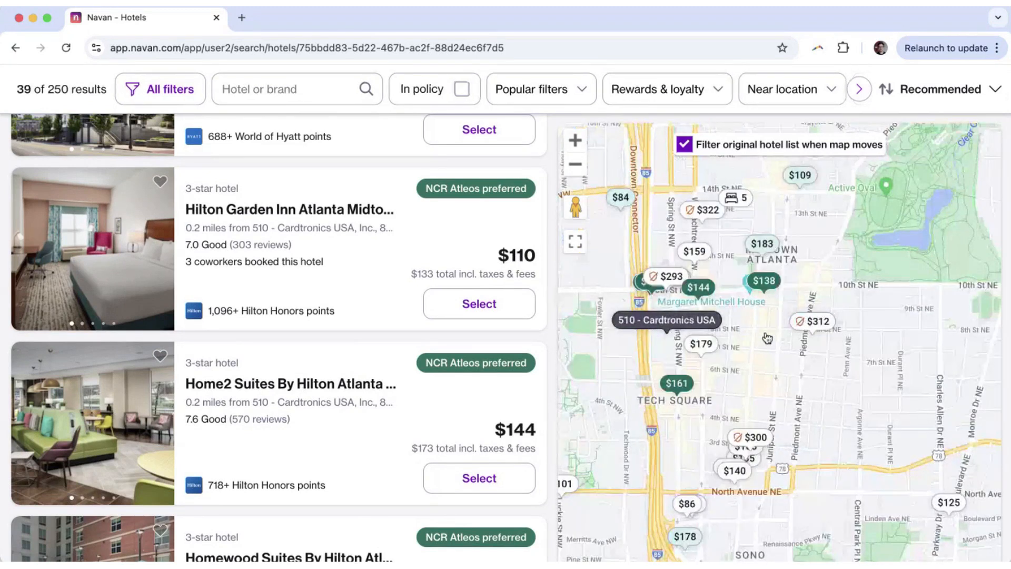
Shift the map down slightly so the list narrows to 35 hotels.
{"action": "left_click_drag", "start_coordinate": [767, 339], "coordinate": [768, 375]}
{"action": "scroll", "coordinate": [324, 339], "scroll_direction": "up", "scroll_amount": 6}
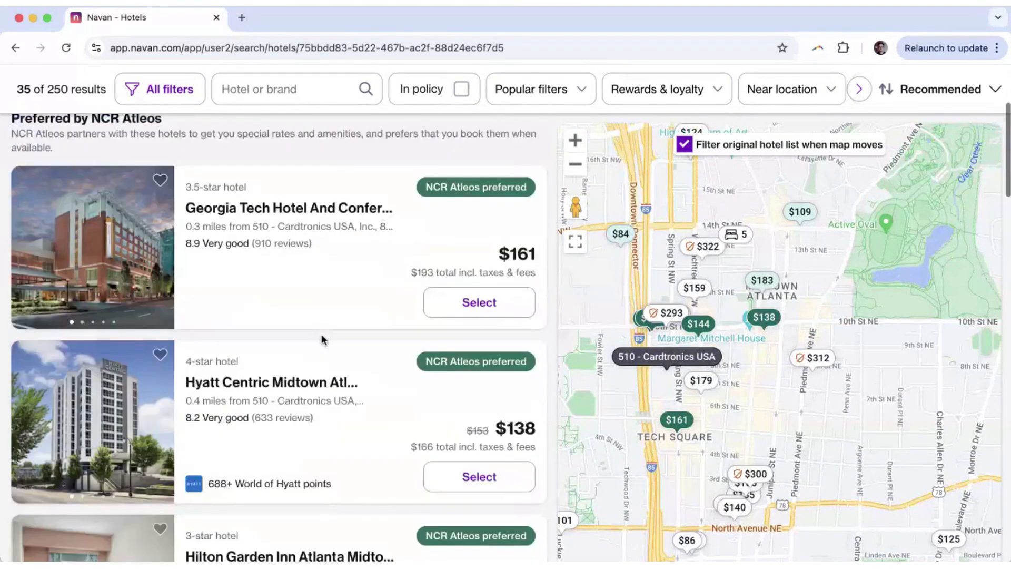
{"action": "scroll", "coordinate": [322, 340], "scroll_direction": "up", "scroll_amount": 1}
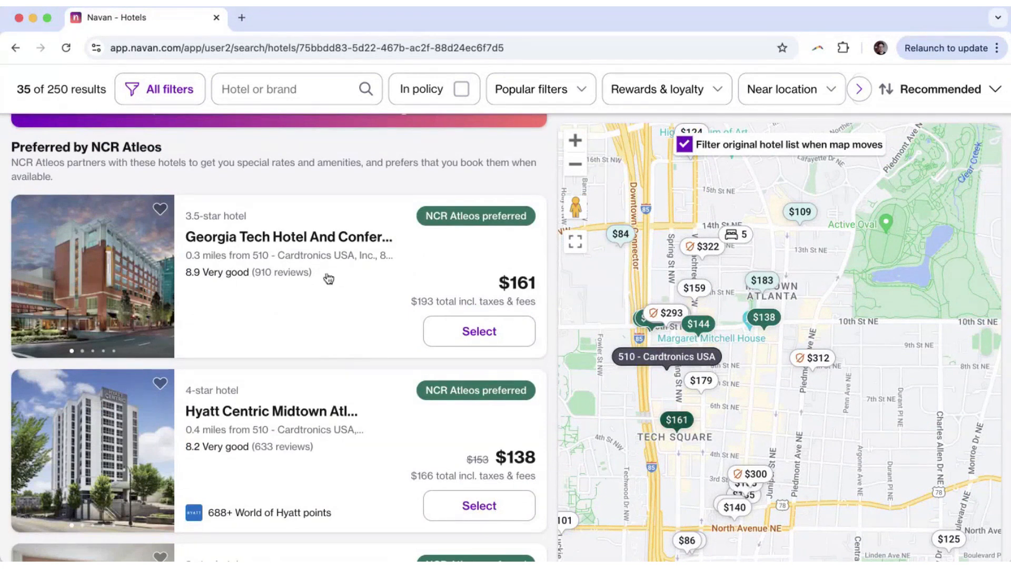
Browse the NCR Atleos preferred hotel cards, including Hyatt Centric Midtown at $138.
{"action": "scroll", "coordinate": [328, 278], "scroll_direction": "down", "scroll_amount": 2}
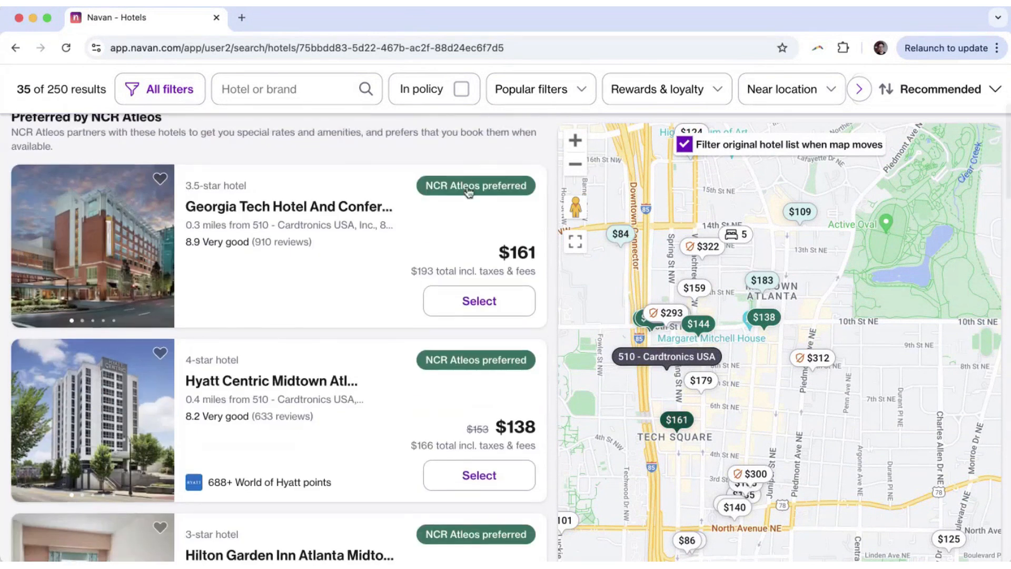
{"action": "mouse_move", "coordinate": [469, 192]}
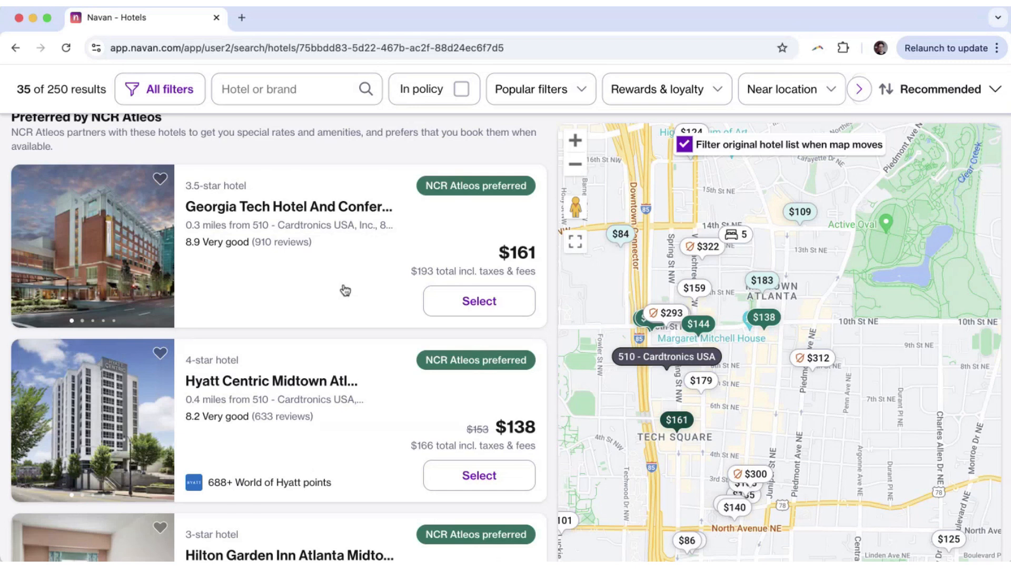
{"action": "scroll", "coordinate": [345, 291], "scroll_direction": "down", "scroll_amount": 2}
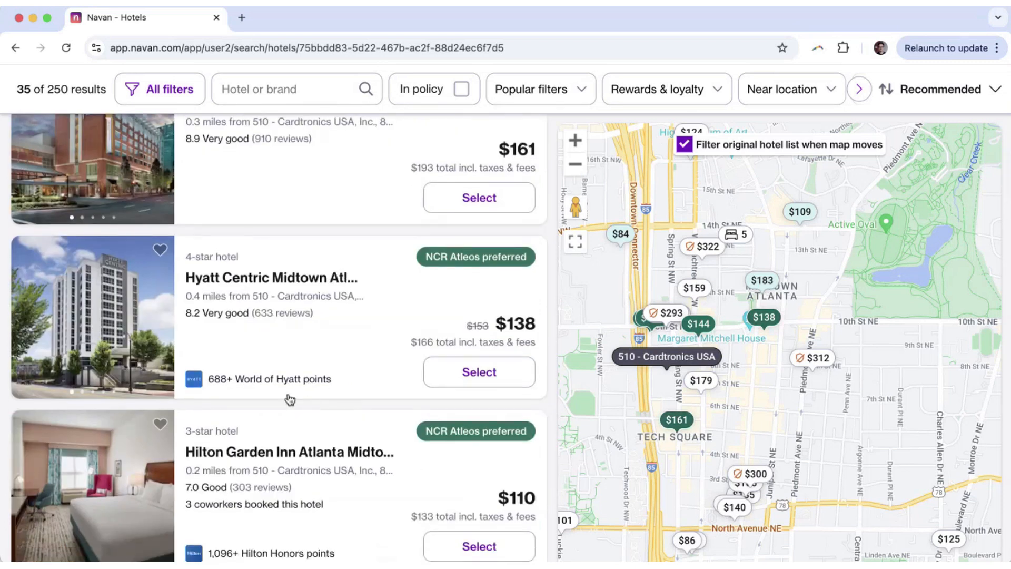
{"action": "scroll", "coordinate": [276, 391], "scroll_direction": "down", "scroll_amount": 5}
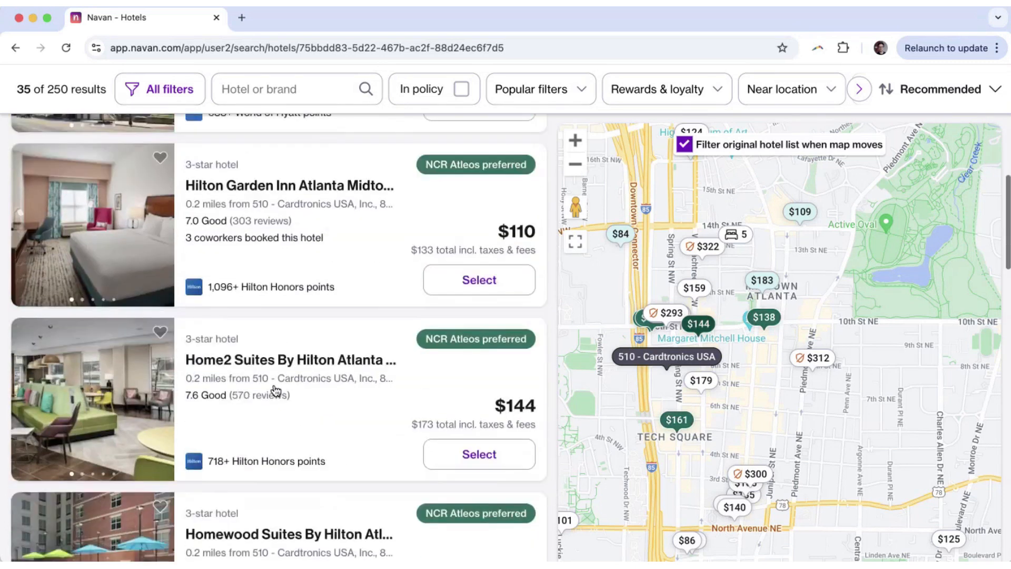
{"action": "scroll", "coordinate": [275, 390], "scroll_direction": "down", "scroll_amount": 3}
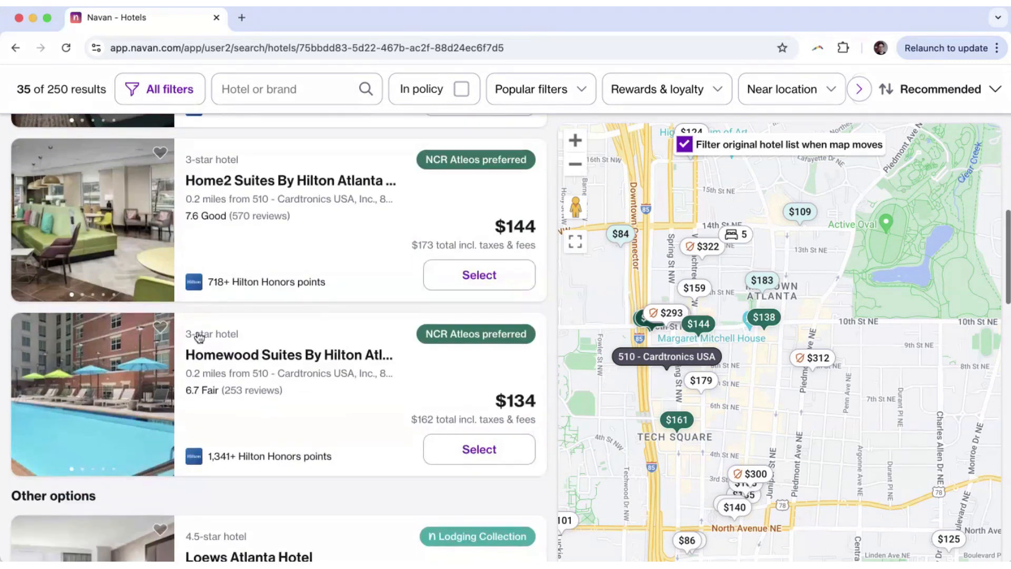
{"action": "scroll", "coordinate": [263, 340], "scroll_direction": "up", "scroll_amount": 8}
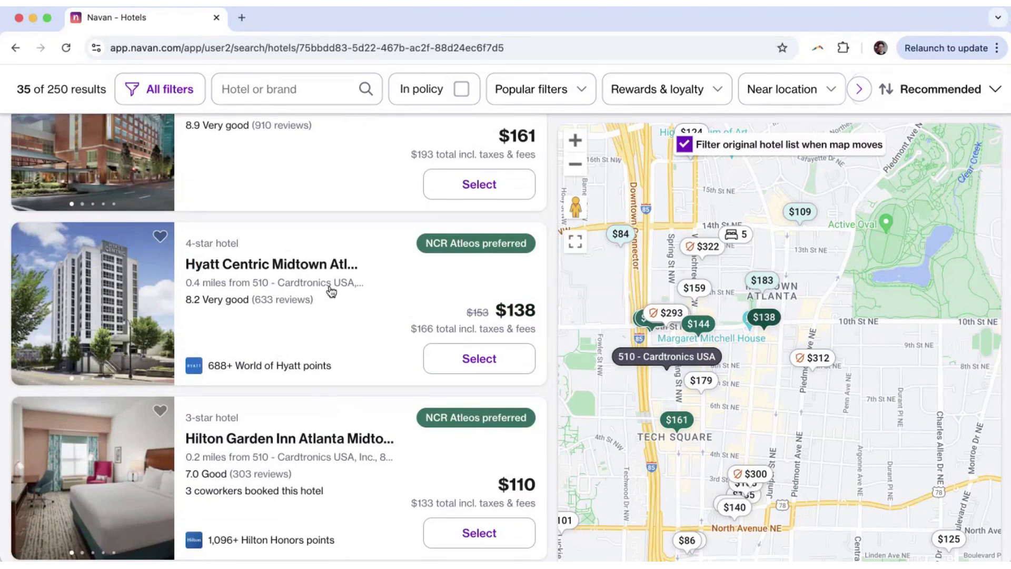
Open Hyatt Centric Midtown Atlanta's details and review 4:00 pm check-in, 11:00 am check-out and key amenities.
{"action": "left_click", "coordinate": [294, 272]}
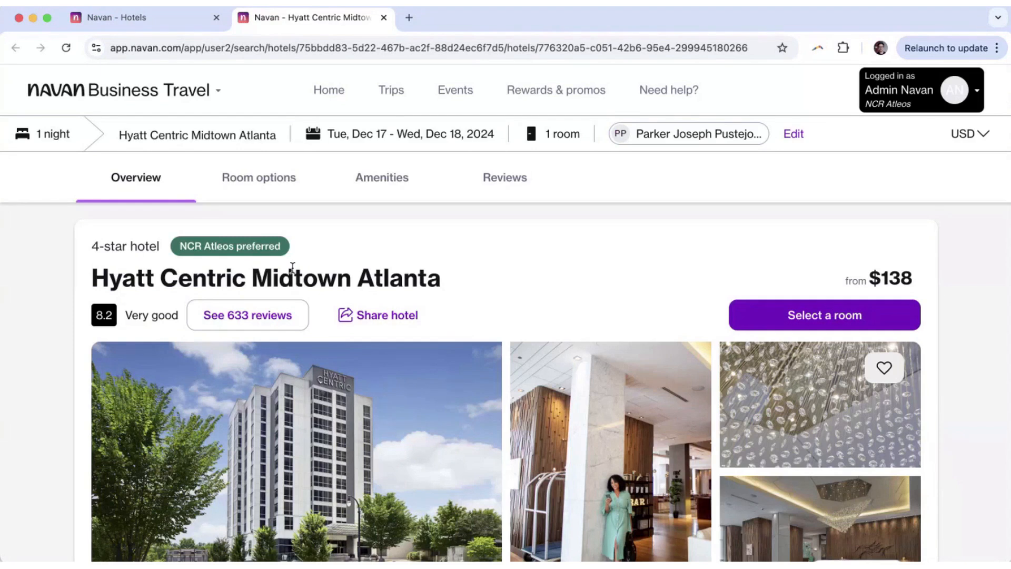
{"action": "scroll", "coordinate": [293, 268], "scroll_direction": "down", "scroll_amount": 6}
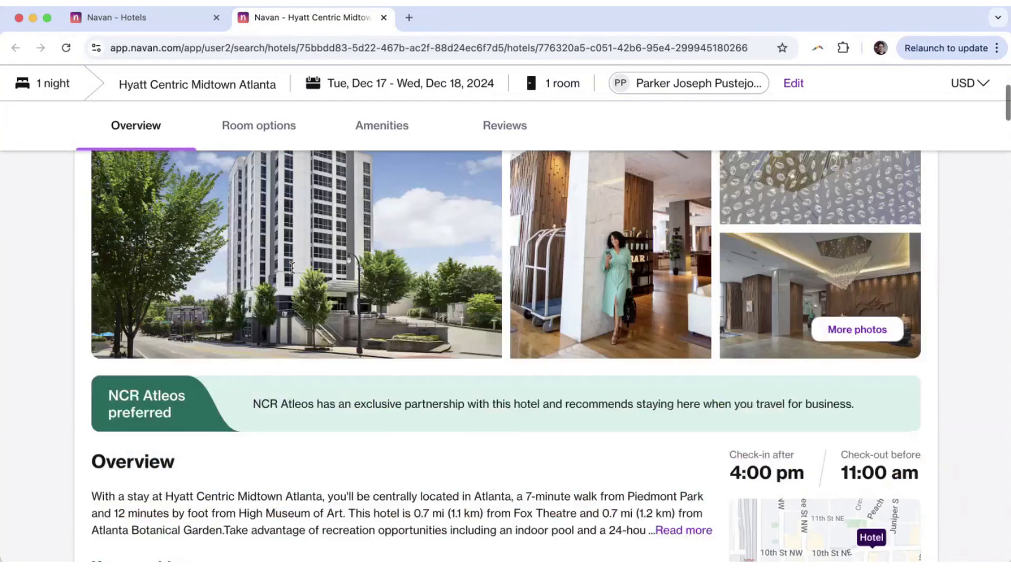
{"action": "left_click_drag", "start_coordinate": [746, 403], "coordinate": [852, 402]}
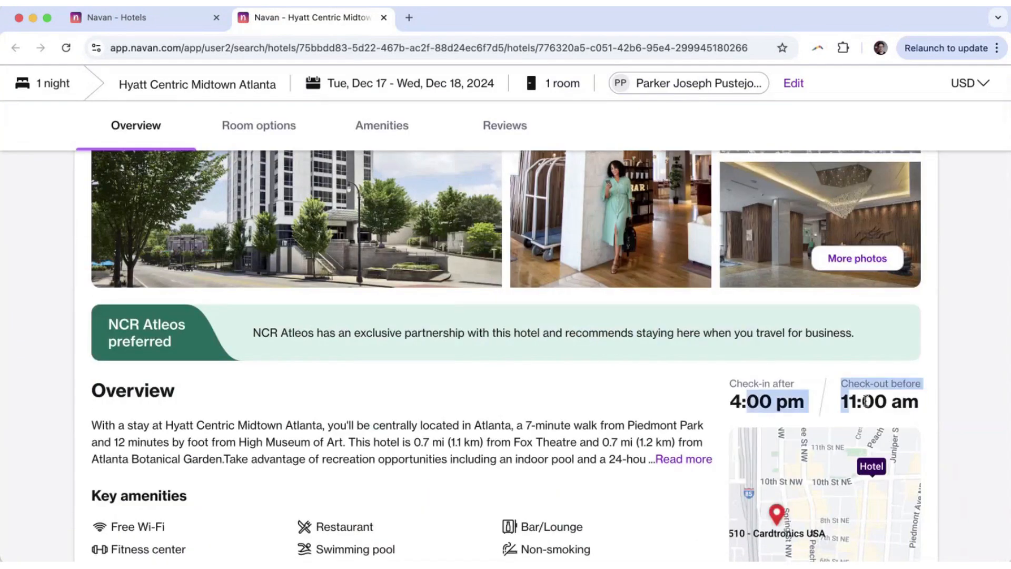
{"action": "scroll", "coordinate": [559, 416], "scroll_direction": "down", "scroll_amount": 4}
{"action": "left_click_drag", "start_coordinate": [101, 275], "coordinate": [260, 288]}
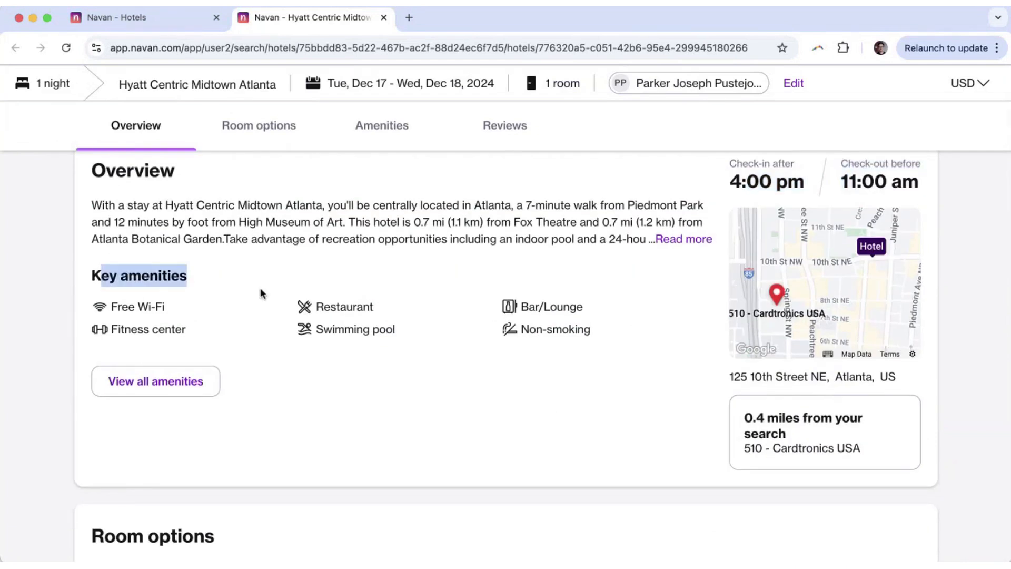
{"action": "scroll", "coordinate": [501, 349], "scroll_direction": "up", "scroll_amount": 1}
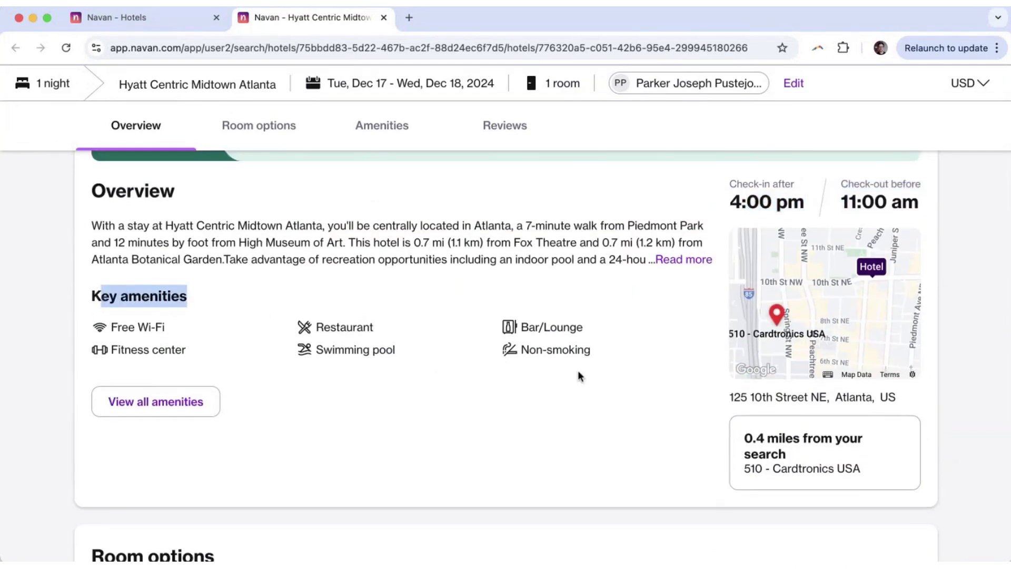
{"action": "scroll", "coordinate": [581, 377], "scroll_direction": "down", "scroll_amount": 2}
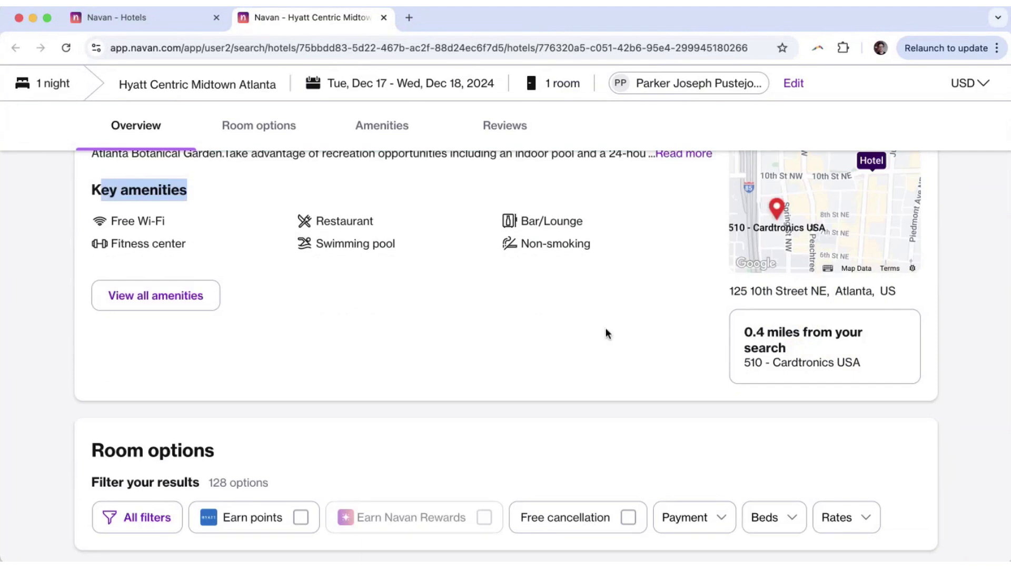
Review the 128 room options and recommended rooms at $170, $155 and $188 per night.
{"action": "scroll", "coordinate": [33, 301], "scroll_direction": "down", "scroll_amount": 5}
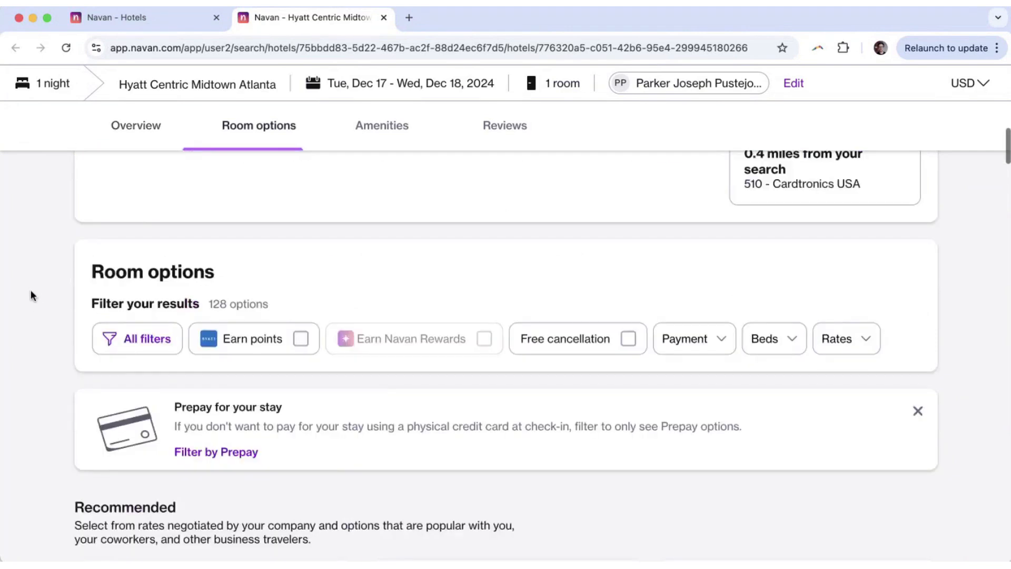
{"action": "left_click_drag", "start_coordinate": [87, 176], "coordinate": [248, 185]}
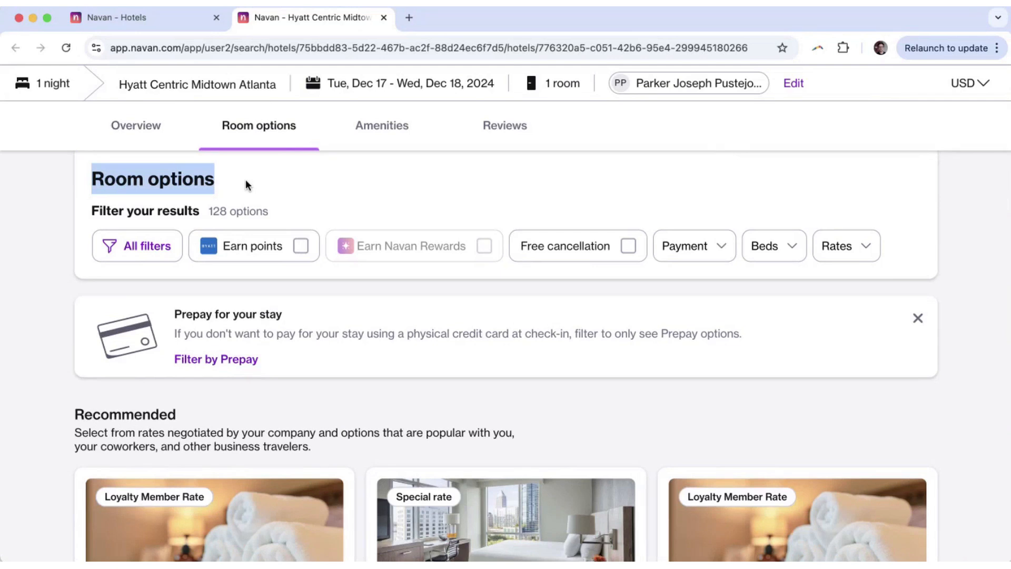
{"action": "left_click_drag", "start_coordinate": [205, 210], "coordinate": [288, 212]}
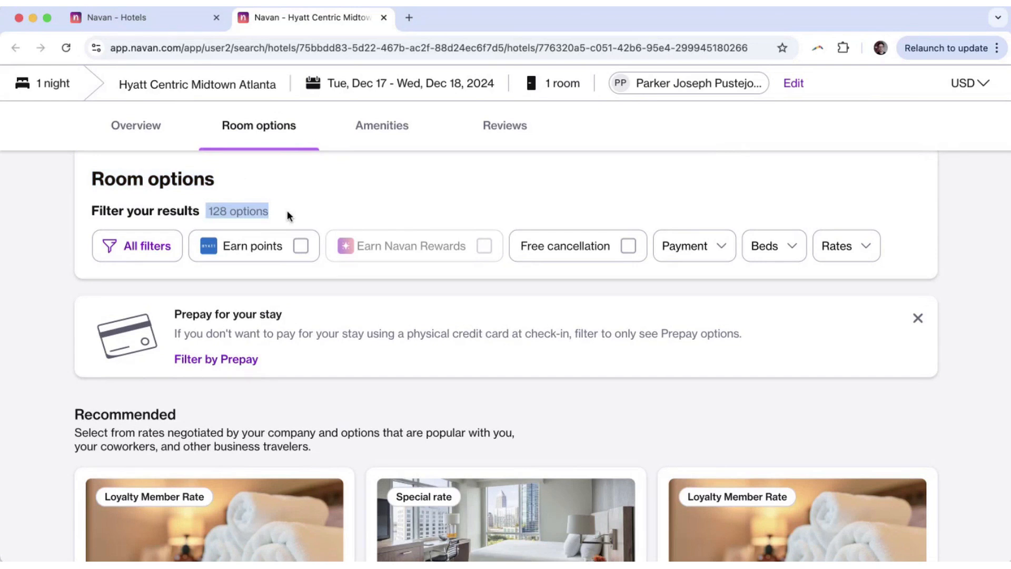
{"action": "scroll", "coordinate": [576, 252], "scroll_direction": "up", "scroll_amount": 1}
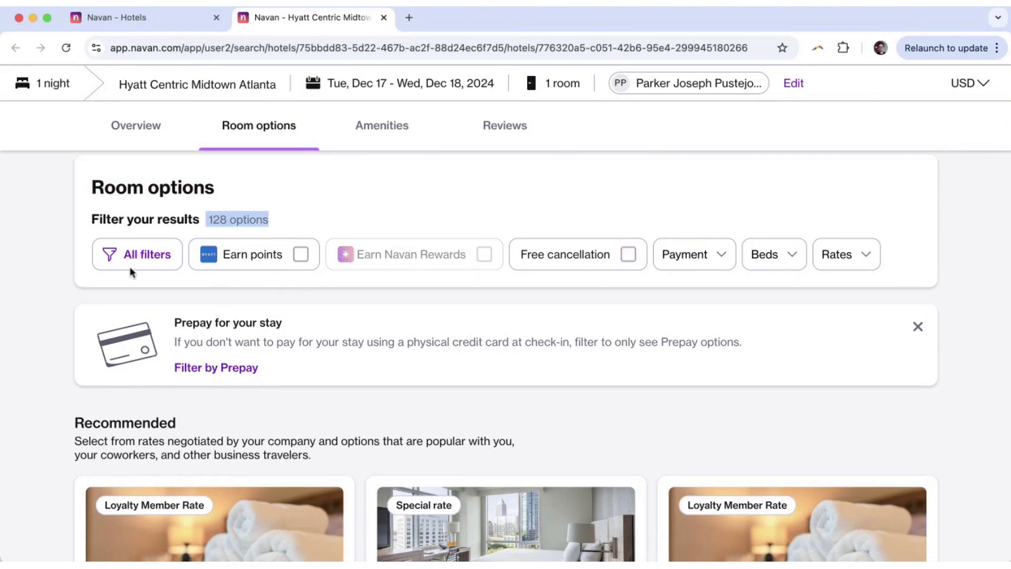
{"action": "scroll", "coordinate": [21, 354], "scroll_direction": "down", "scroll_amount": 3}
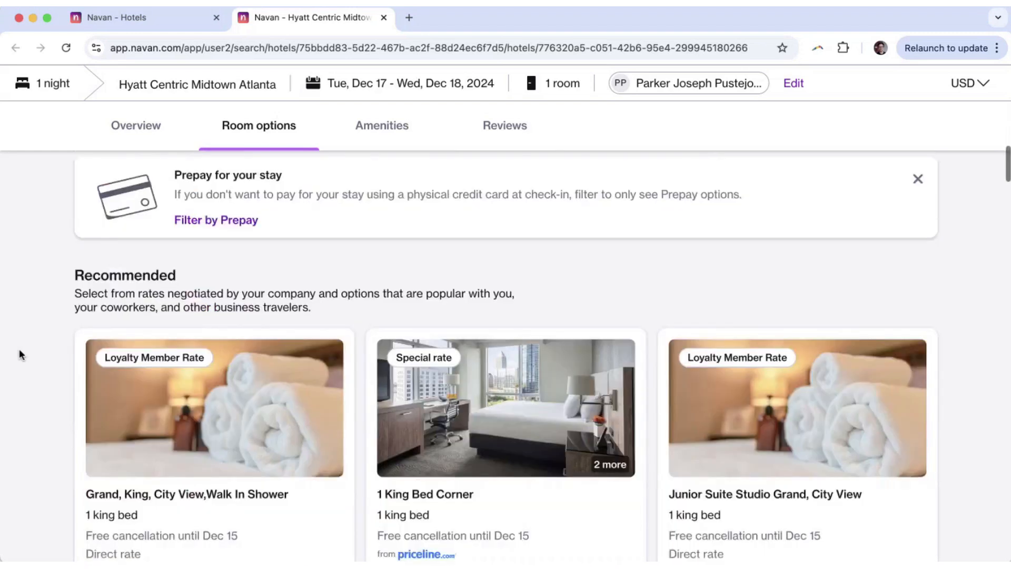
{"action": "scroll", "coordinate": [19, 352], "scroll_direction": "down", "scroll_amount": 2}
{"action": "double_click", "coordinate": [94, 205]}
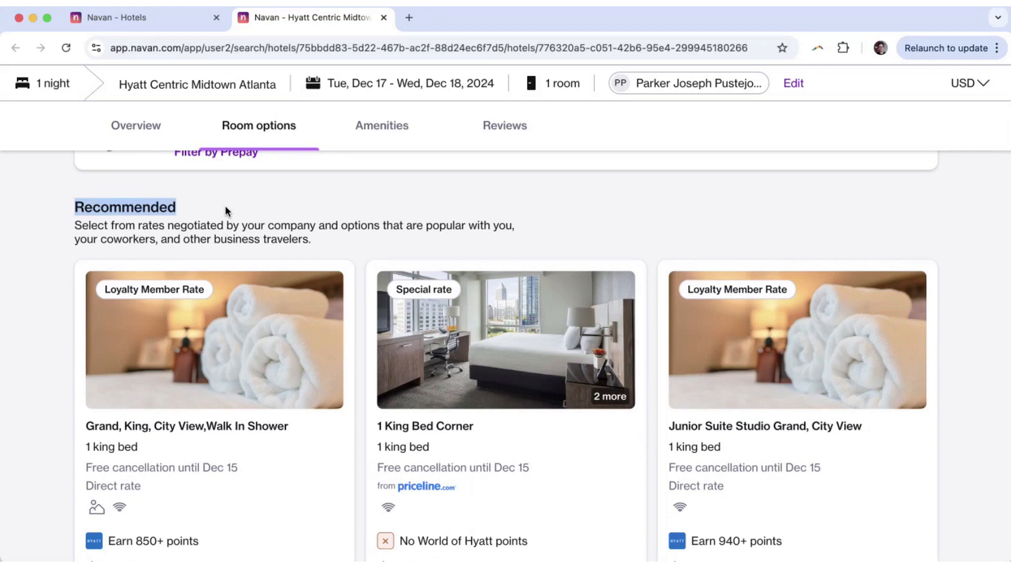
{"action": "scroll", "coordinate": [226, 205], "scroll_direction": "down", "scroll_amount": 5}
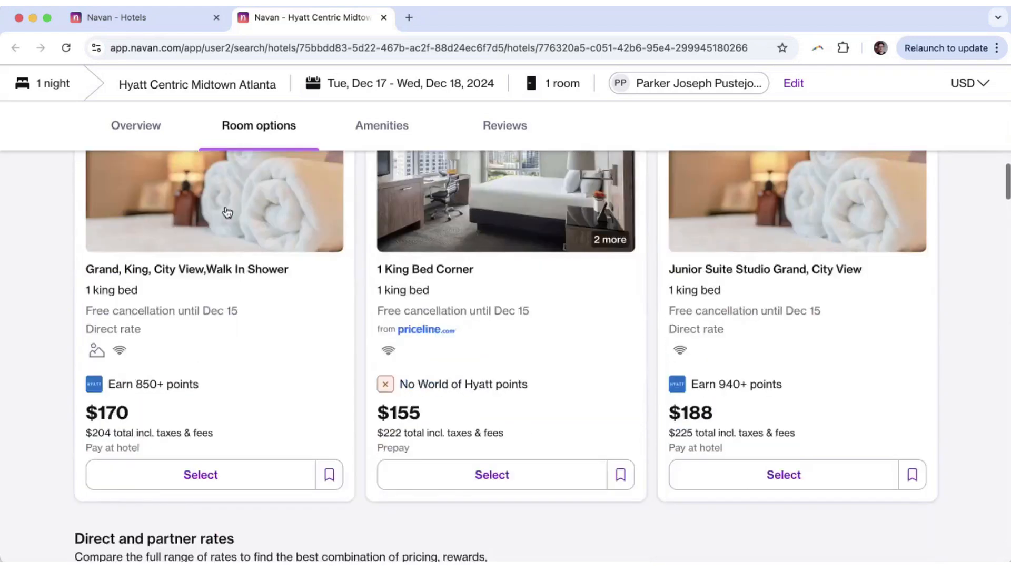
{"action": "scroll", "coordinate": [226, 210], "scroll_direction": "down", "scroll_amount": 4}
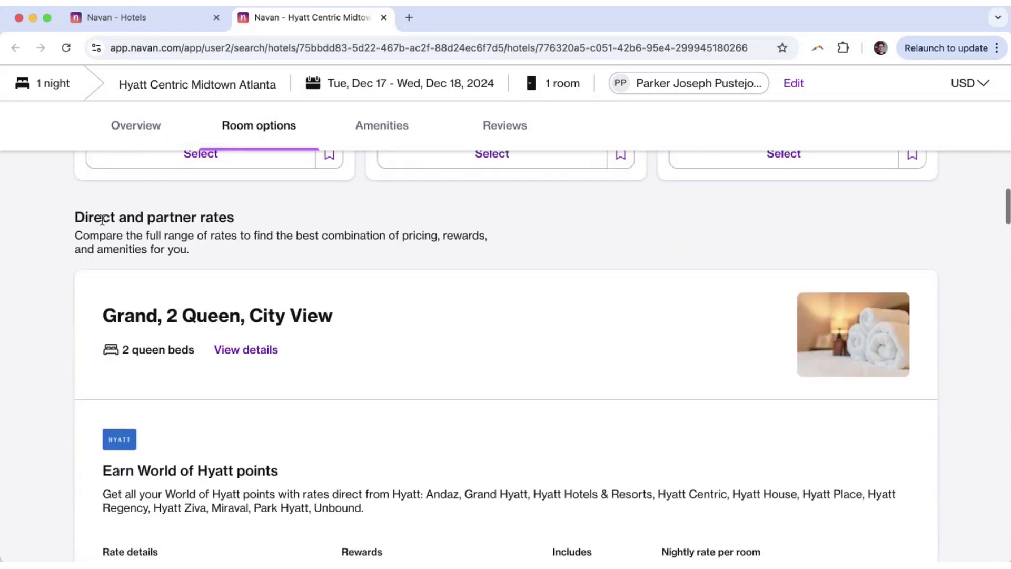
Read the Direct and partner rates explanation and scan the first rate rows.
{"action": "left_click_drag", "start_coordinate": [67, 219], "coordinate": [316, 253]}
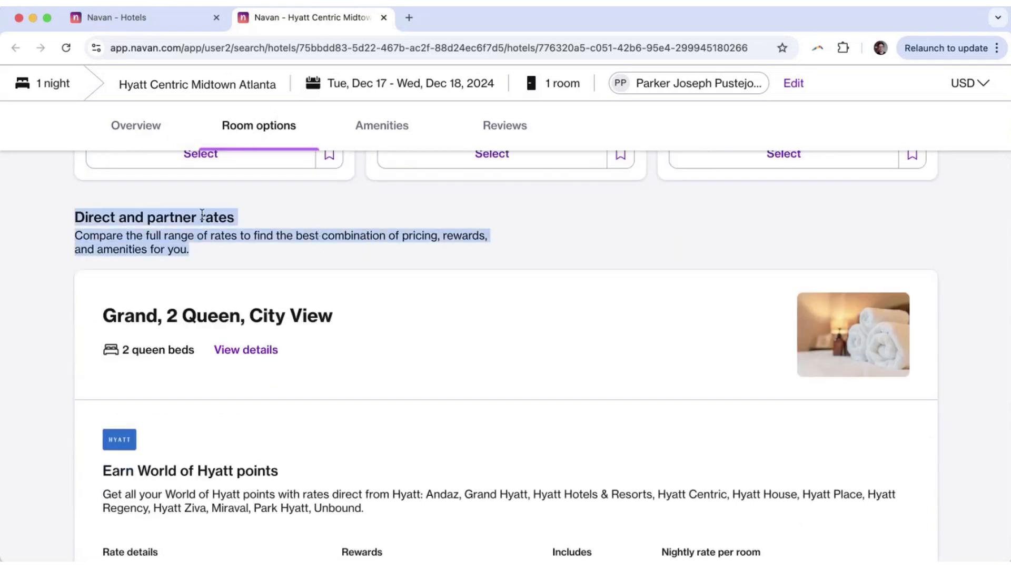
{"action": "left_click", "coordinate": [49, 368]}
{"action": "scroll", "coordinate": [48, 368], "scroll_direction": "down", "scroll_amount": 3}
{"action": "scroll", "coordinate": [58, 317], "scroll_direction": "up", "scroll_amount": 1}
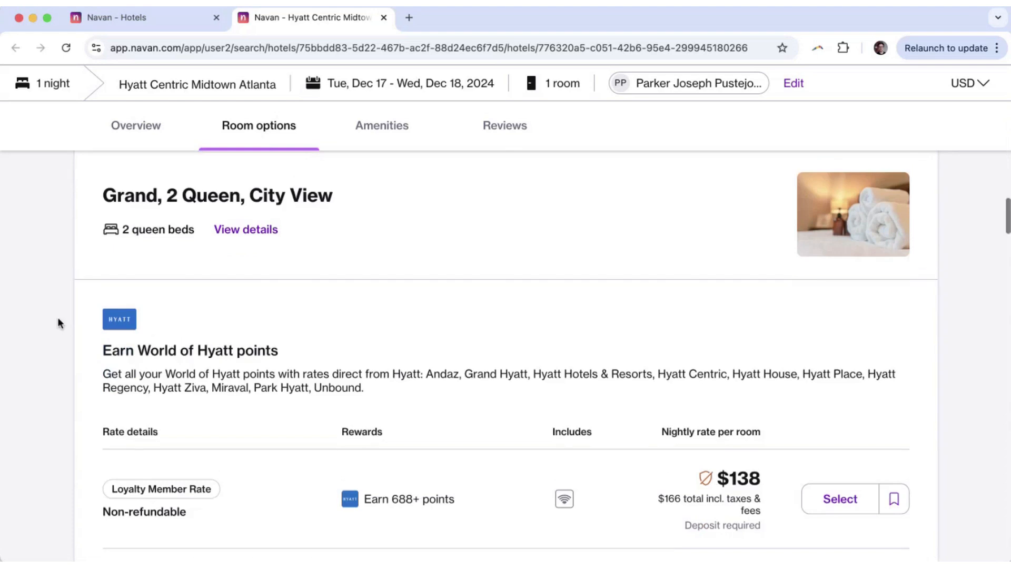
{"action": "left_click_drag", "start_coordinate": [109, 240], "coordinate": [290, 224]}
{"action": "scroll", "coordinate": [109, 262], "scroll_direction": "down", "scroll_amount": 10}
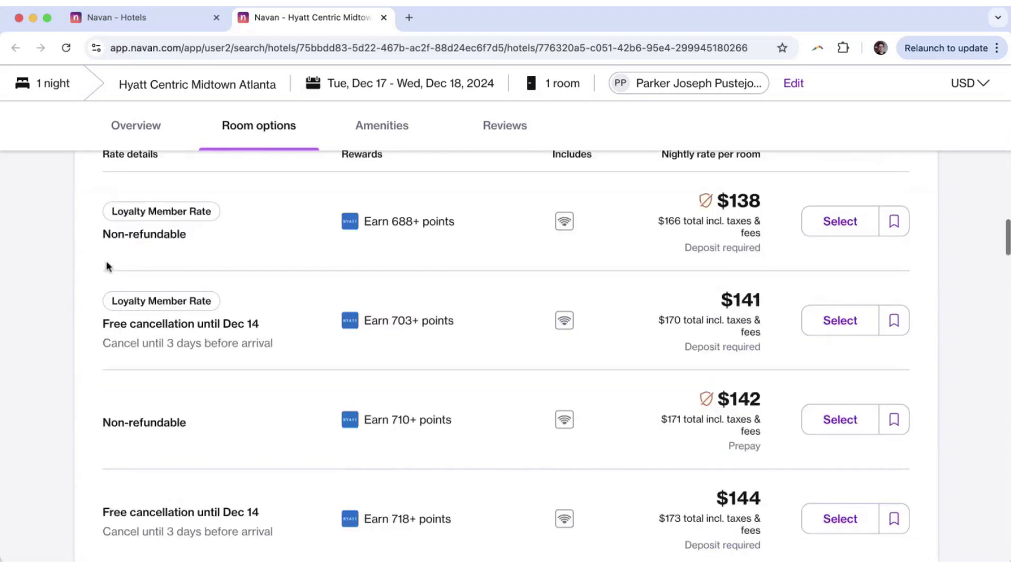
{"action": "scroll", "coordinate": [107, 268], "scroll_direction": "down", "scroll_amount": 11}
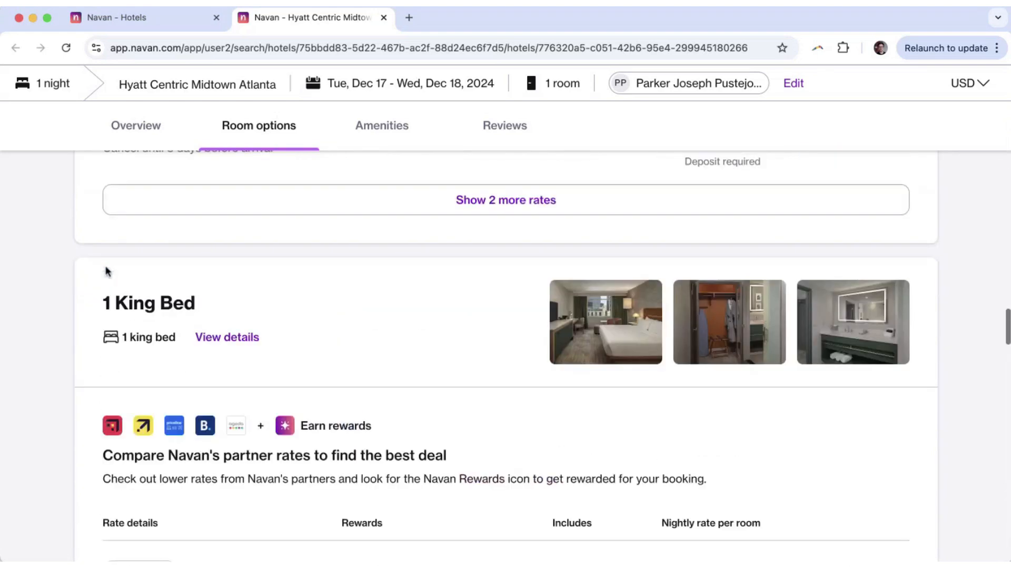
{"action": "scroll", "coordinate": [108, 271], "scroll_direction": "down", "scroll_amount": 10}
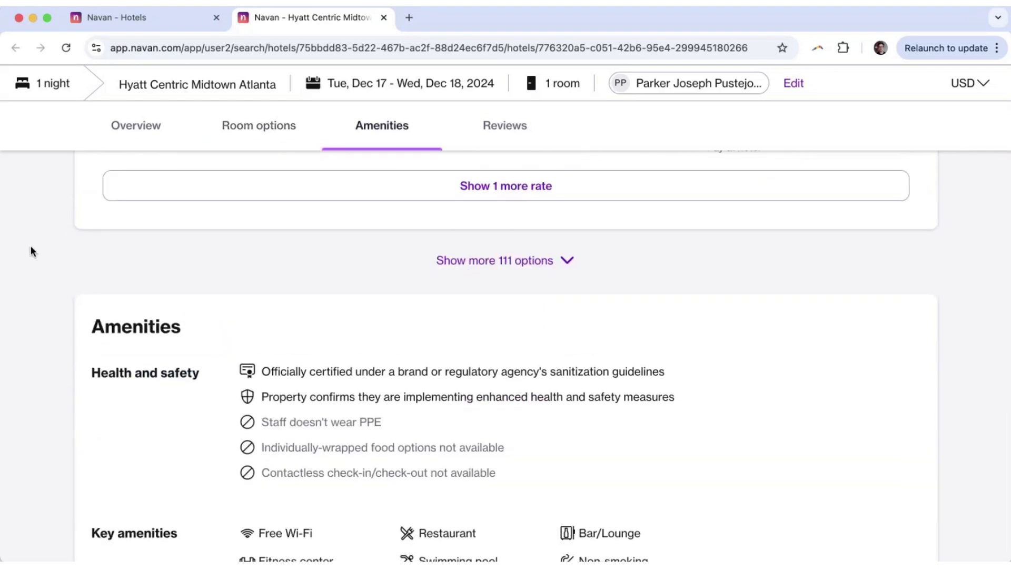
{"action": "scroll", "coordinate": [72, 311], "scroll_direction": "up", "scroll_amount": 10}
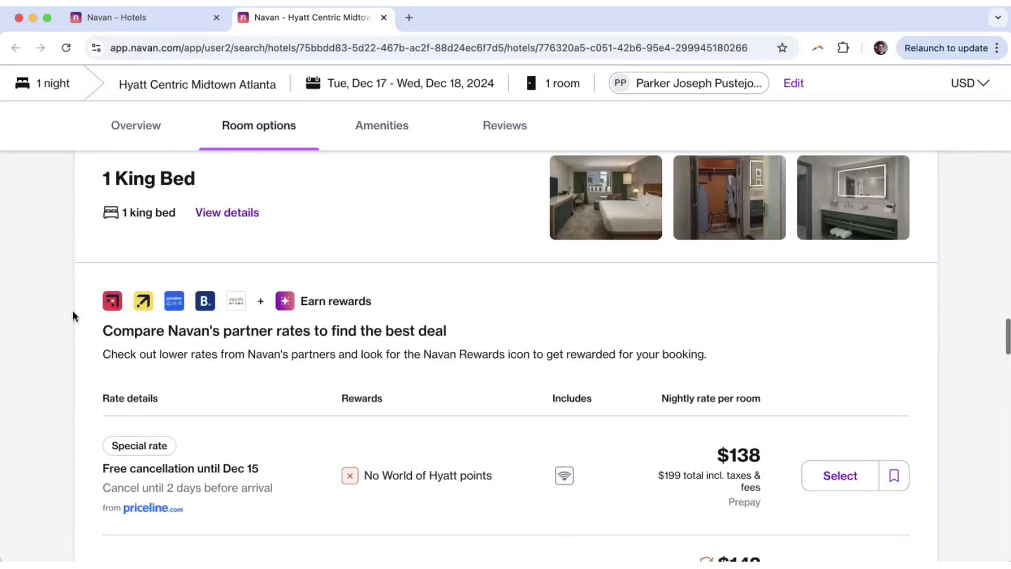
{"action": "scroll", "coordinate": [73, 315], "scroll_direction": "up", "scroll_amount": 8}
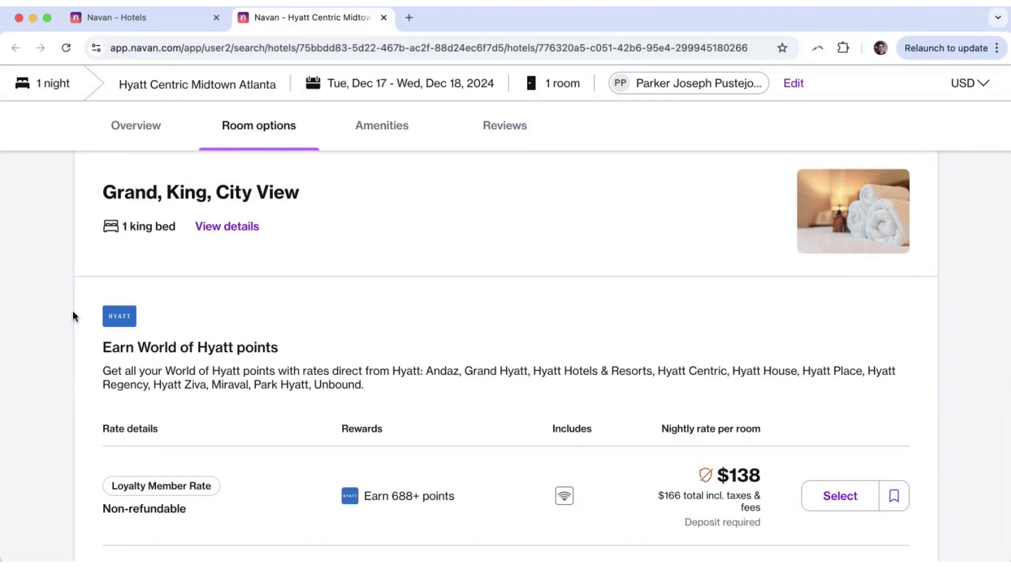
{"action": "scroll", "coordinate": [72, 311], "scroll_direction": "down", "scroll_amount": 2}
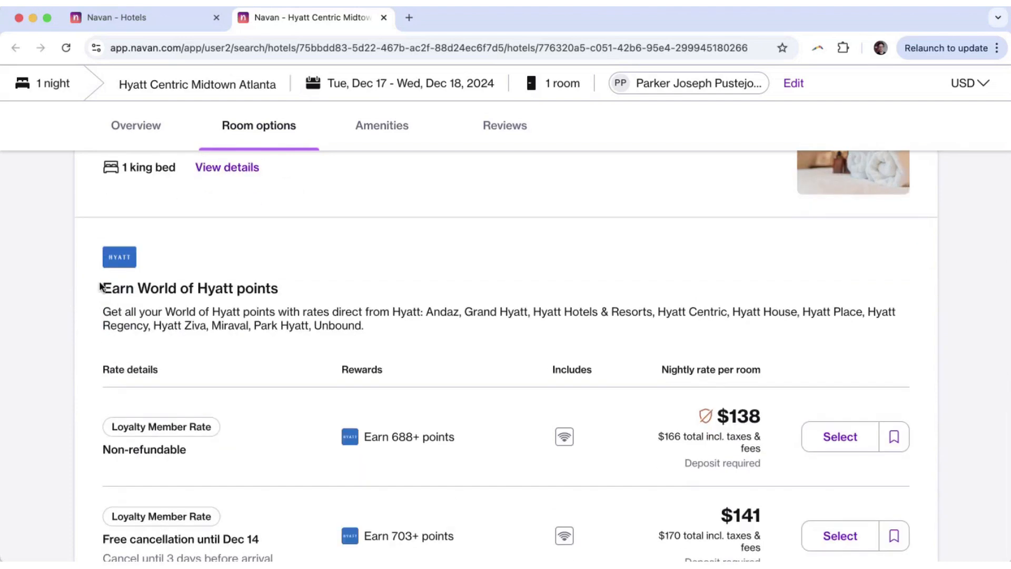
Check the Hyatt points text and the rate sourced from priceline.com.
{"action": "left_click_drag", "start_coordinate": [103, 288], "coordinate": [287, 311]}
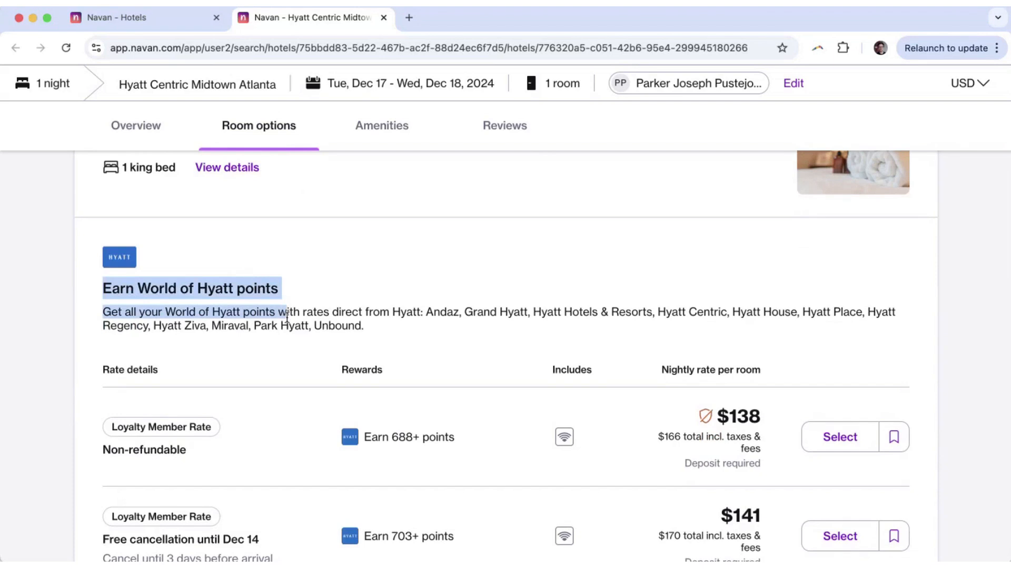
{"action": "left_click", "coordinate": [235, 305]}
{"action": "scroll", "coordinate": [233, 301], "scroll_direction": "down", "scroll_amount": 4}
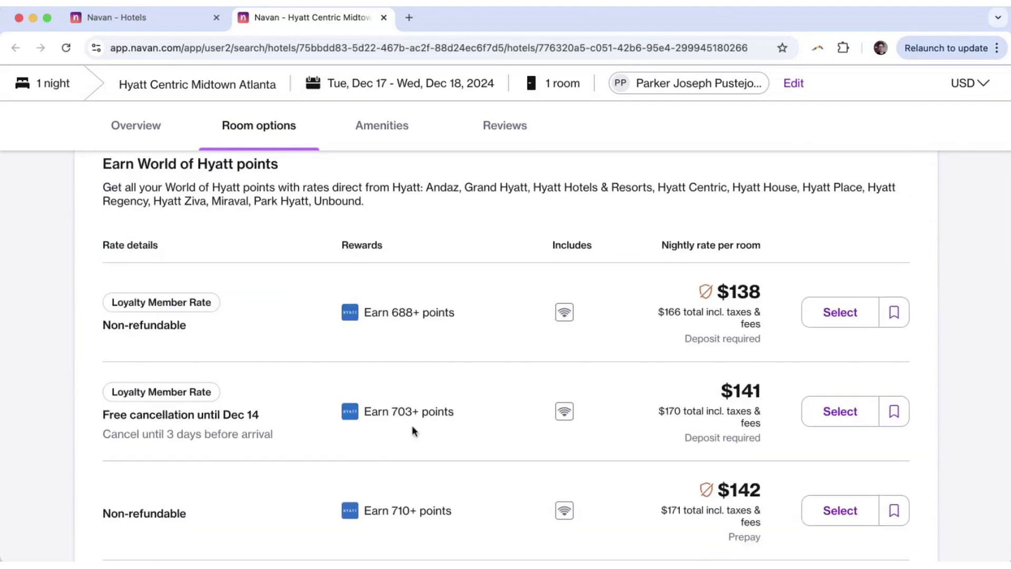
{"action": "scroll", "coordinate": [65, 333], "scroll_direction": "down", "scroll_amount": 15}
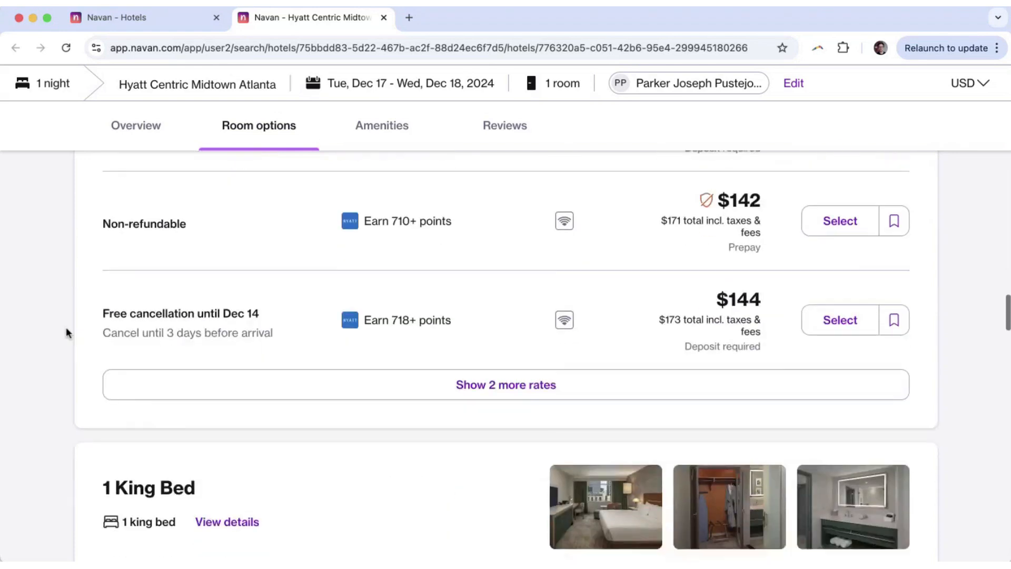
{"action": "scroll", "coordinate": [66, 331], "scroll_direction": "down", "scroll_amount": 5}
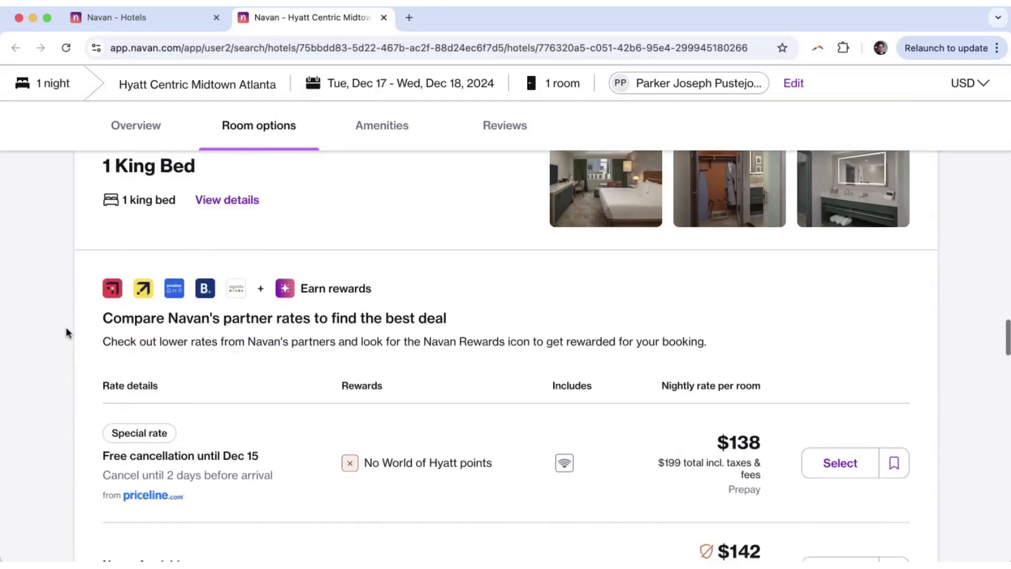
{"action": "scroll", "coordinate": [66, 333], "scroll_direction": "down", "scroll_amount": 2}
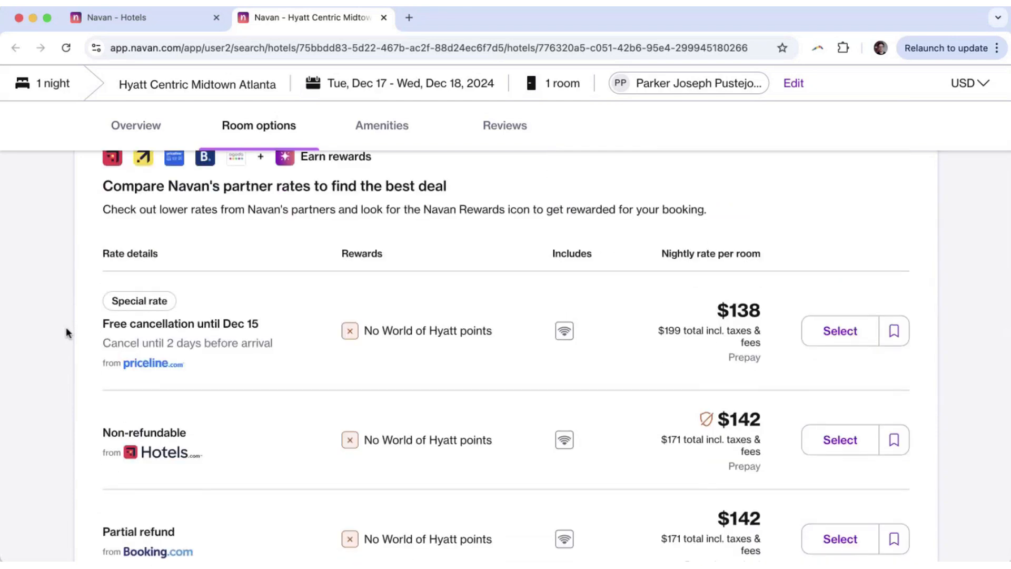
{"action": "left_click_drag", "start_coordinate": [198, 371], "coordinate": [117, 368]}
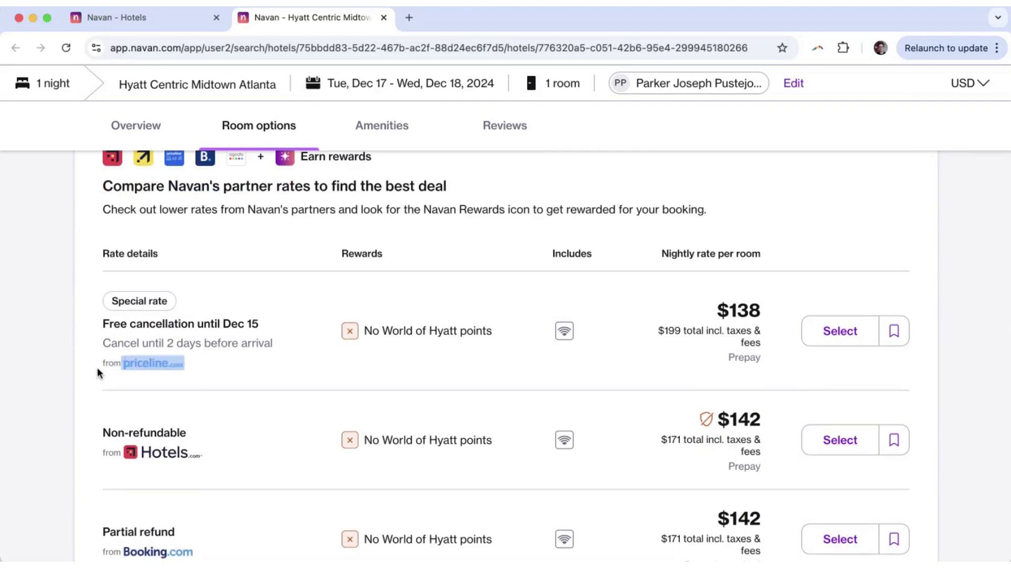
{"action": "left_click", "coordinate": [97, 367]}
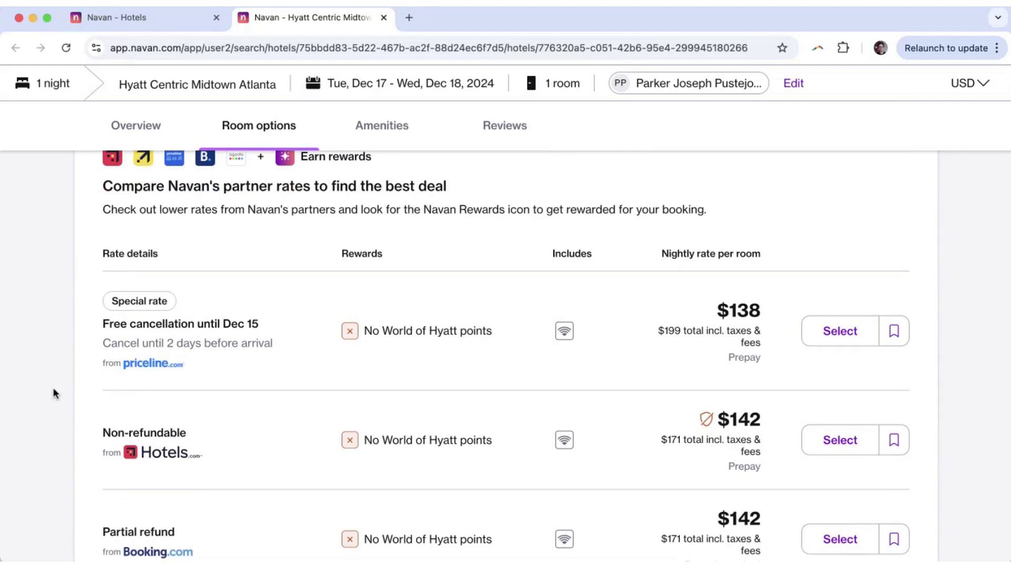
{"action": "scroll", "coordinate": [53, 389], "scroll_direction": "up", "scroll_amount": 8}
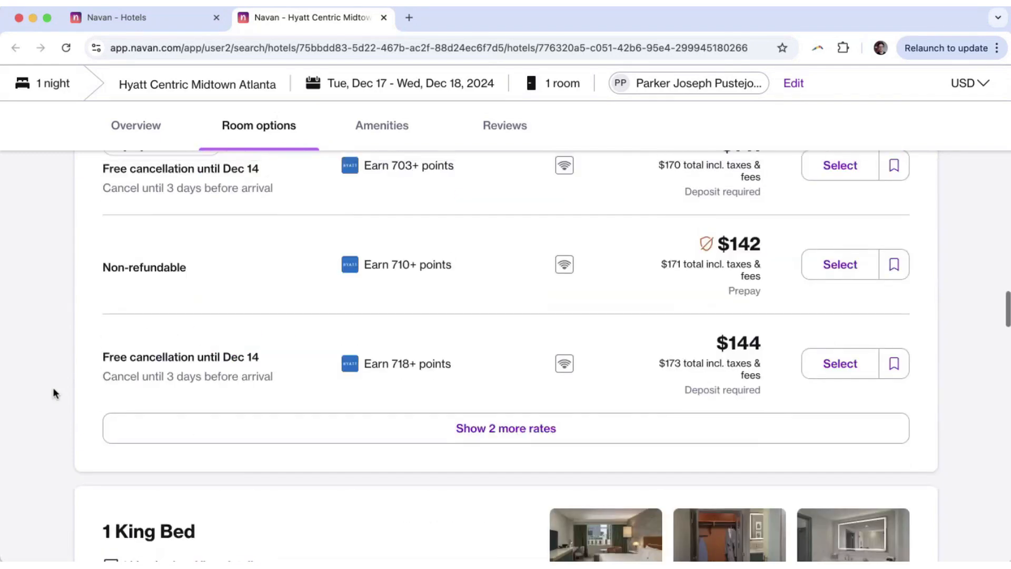
{"action": "scroll", "coordinate": [54, 392], "scroll_direction": "up", "scroll_amount": 4}
Compare the $138 non-refundable rate with the $141 rate refundable until Dec 14.
{"action": "mouse_move", "coordinate": [708, 273]}
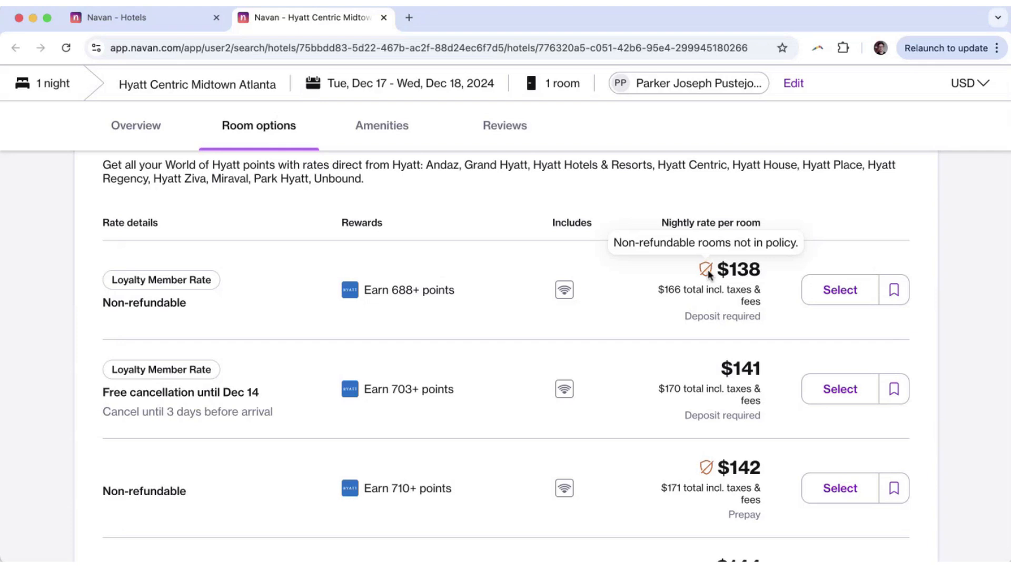
{"action": "scroll", "coordinate": [709, 274], "scroll_direction": "down", "scroll_amount": 1}
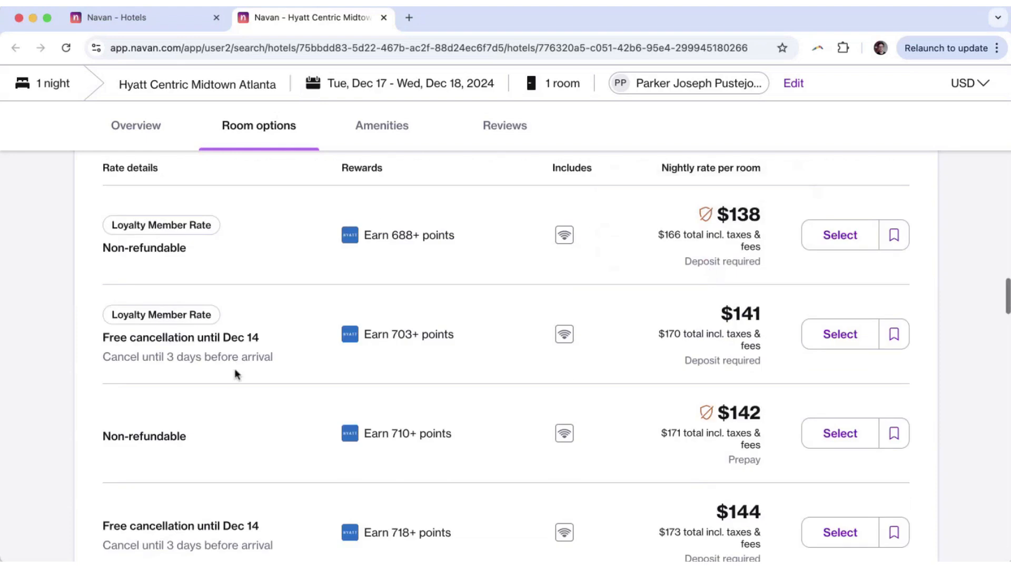
{"action": "left_click_drag", "start_coordinate": [102, 337], "coordinate": [302, 339]}
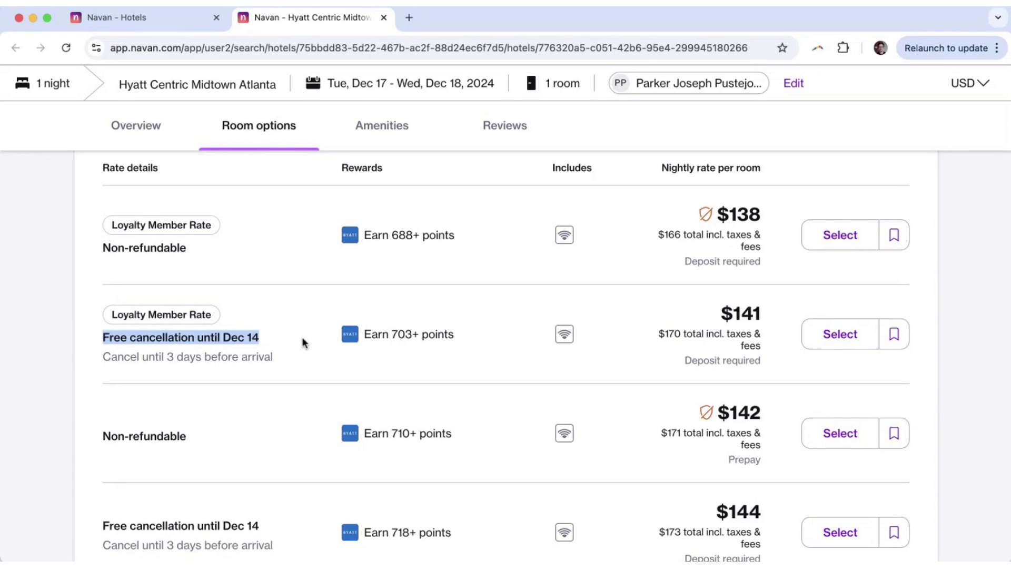
{"action": "left_click_drag", "start_coordinate": [112, 247], "coordinate": [191, 248]}
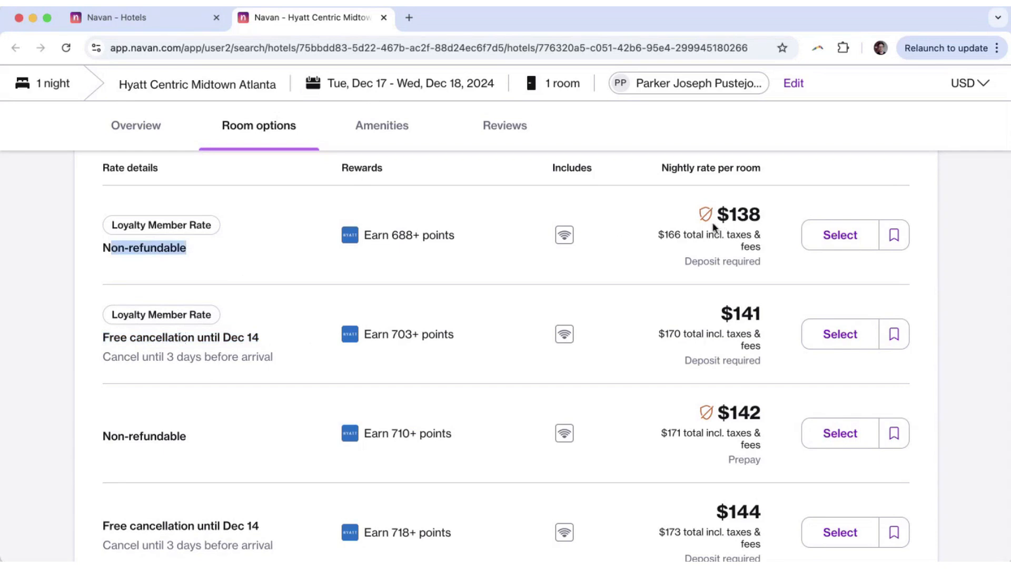
{"action": "mouse_move", "coordinate": [704, 214]}
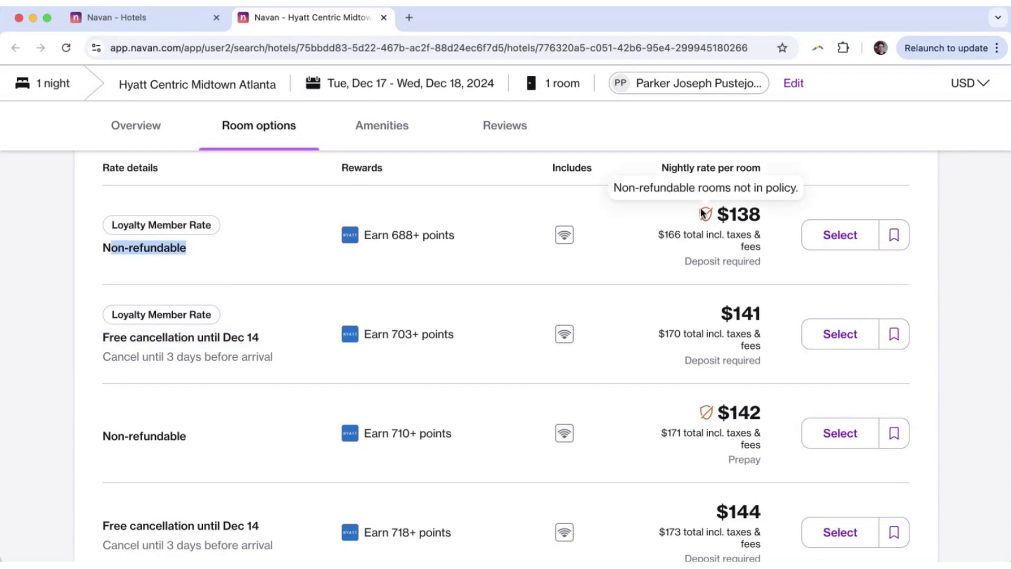
{"action": "left_click", "coordinate": [264, 339]}
{"action": "scroll", "coordinate": [265, 338], "scroll_direction": "down", "scroll_amount": 2}
{"action": "scroll", "coordinate": [227, 341], "scroll_direction": "down", "scroll_amount": 2}
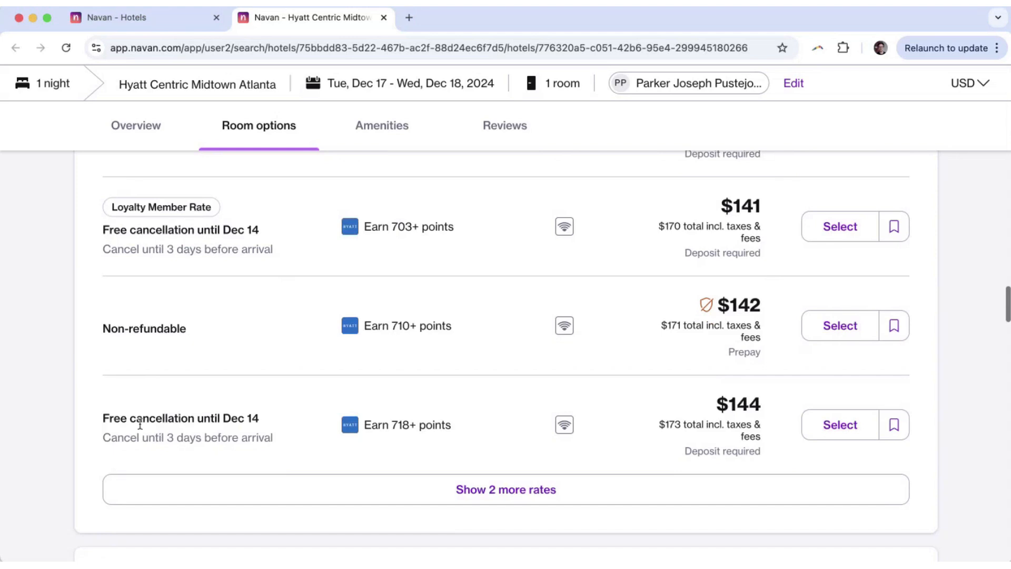
{"action": "scroll", "coordinate": [542, 421], "scroll_direction": "up", "scroll_amount": 2}
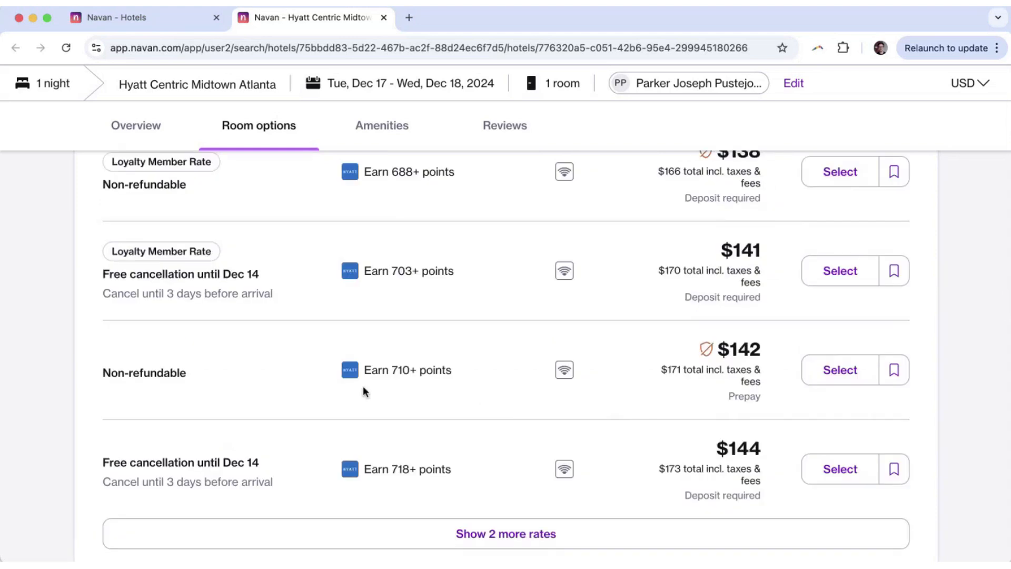
{"action": "scroll", "coordinate": [362, 385], "scroll_direction": "down", "scroll_amount": 2}
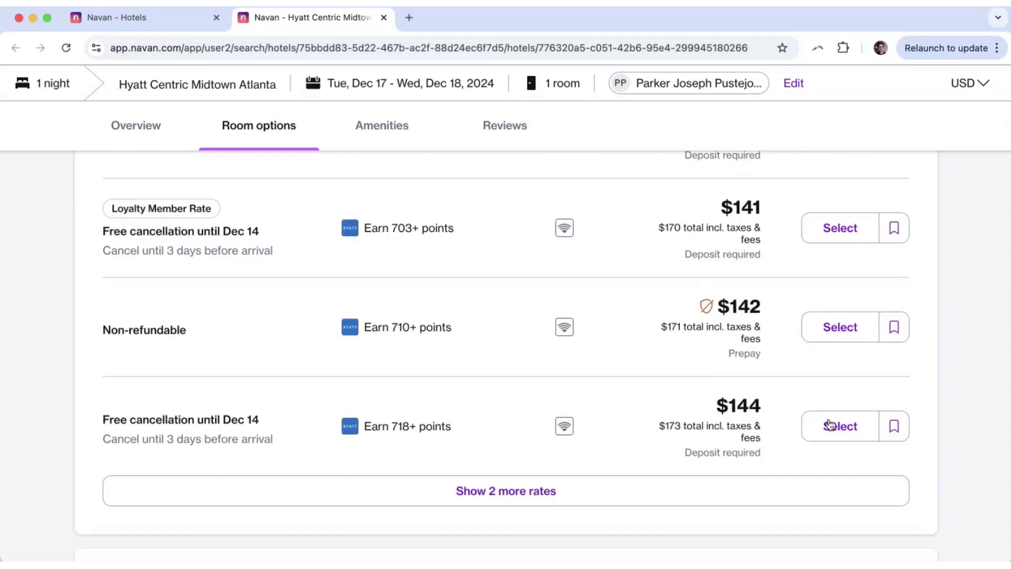
Select the $144 free-cancellation rate and attach the booking to the Atlanta Trip.
{"action": "left_click", "coordinate": [827, 435]}
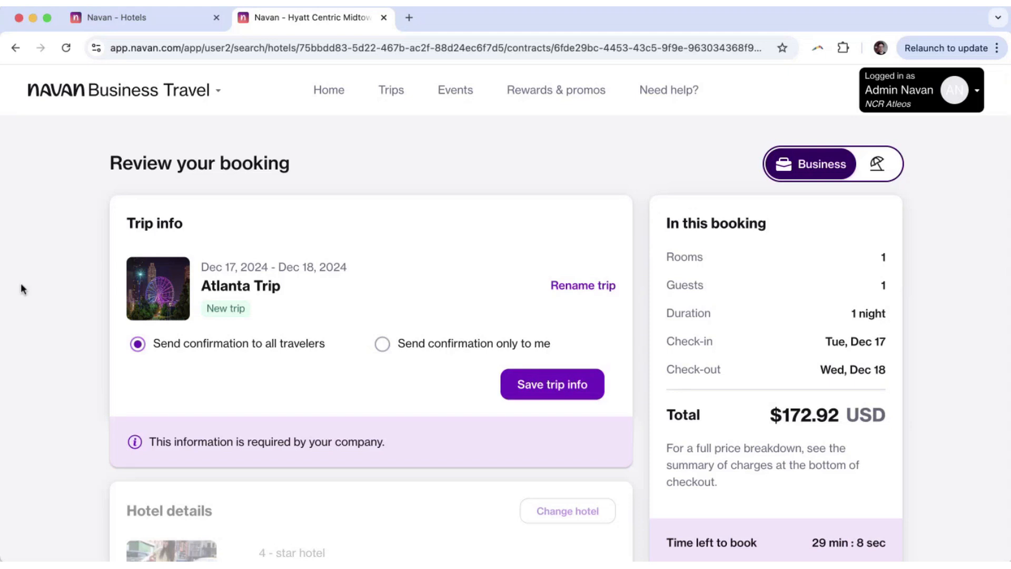
{"action": "left_click", "coordinate": [524, 384]}
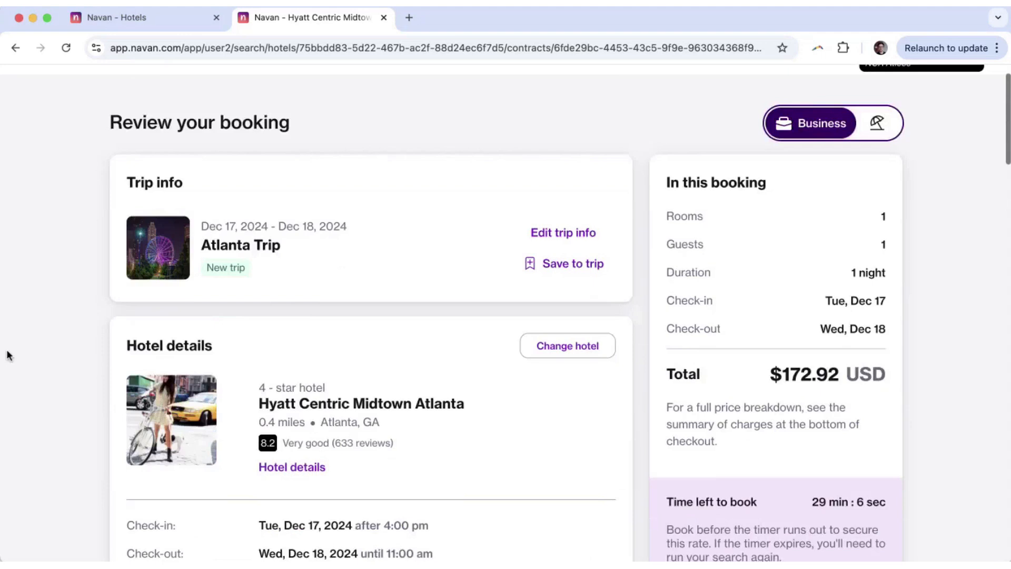
{"action": "scroll", "coordinate": [74, 335], "scroll_direction": "down", "scroll_amount": 3}
{"action": "scroll", "coordinate": [93, 329], "scroll_direction": "down", "scroll_amount": 2}
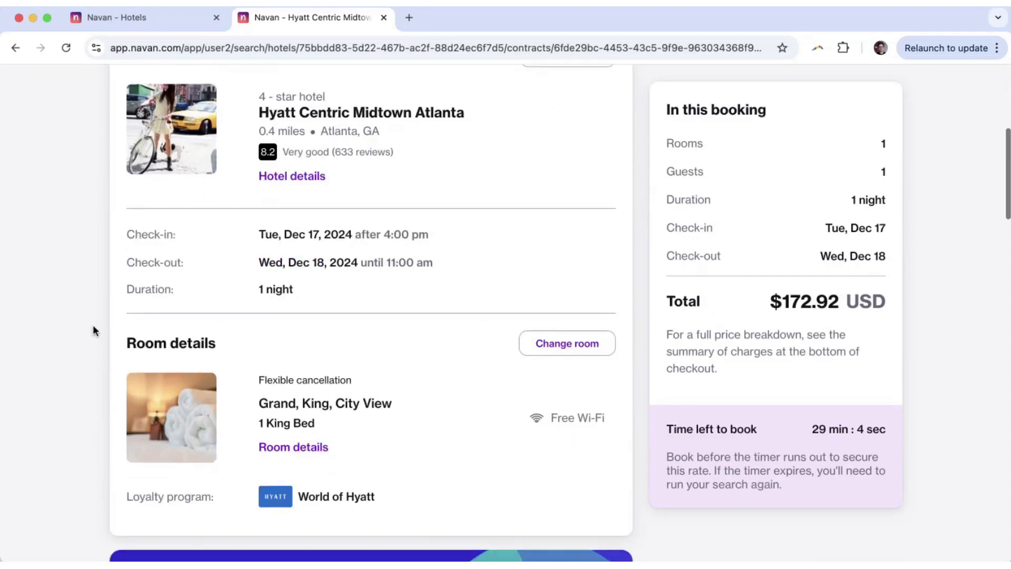
Review the booking's cancellation policy: fully refundable until Dec 14, 2024, $172.92 total.
{"action": "scroll", "coordinate": [92, 331], "scroll_direction": "up", "scroll_amount": 1}
{"action": "scroll", "coordinate": [100, 321], "scroll_direction": "down", "scroll_amount": 6}
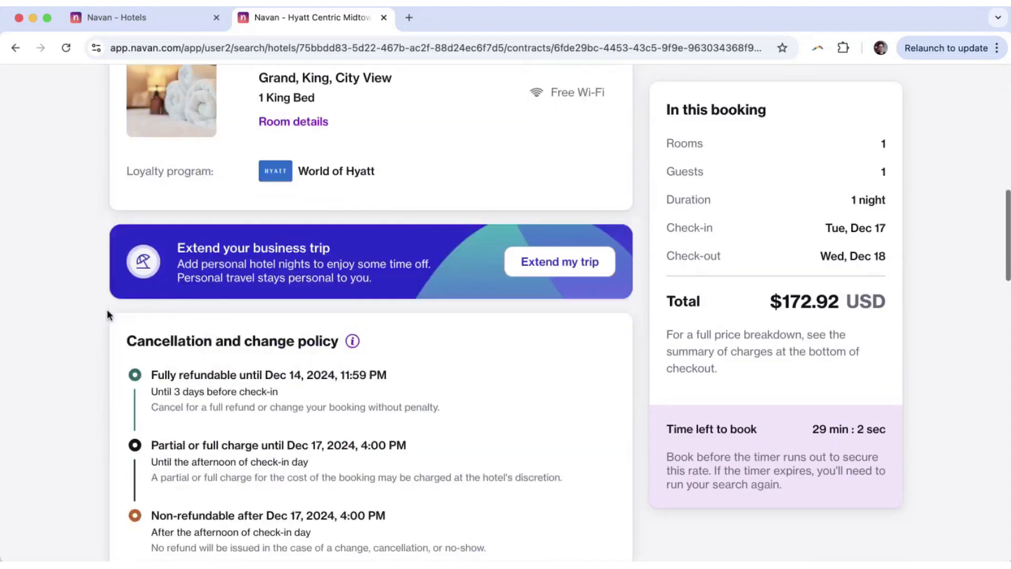
{"action": "scroll", "coordinate": [106, 310], "scroll_direction": "down", "scroll_amount": 3}
{"action": "scroll", "coordinate": [255, 130], "scroll_direction": "up", "scroll_amount": 1}
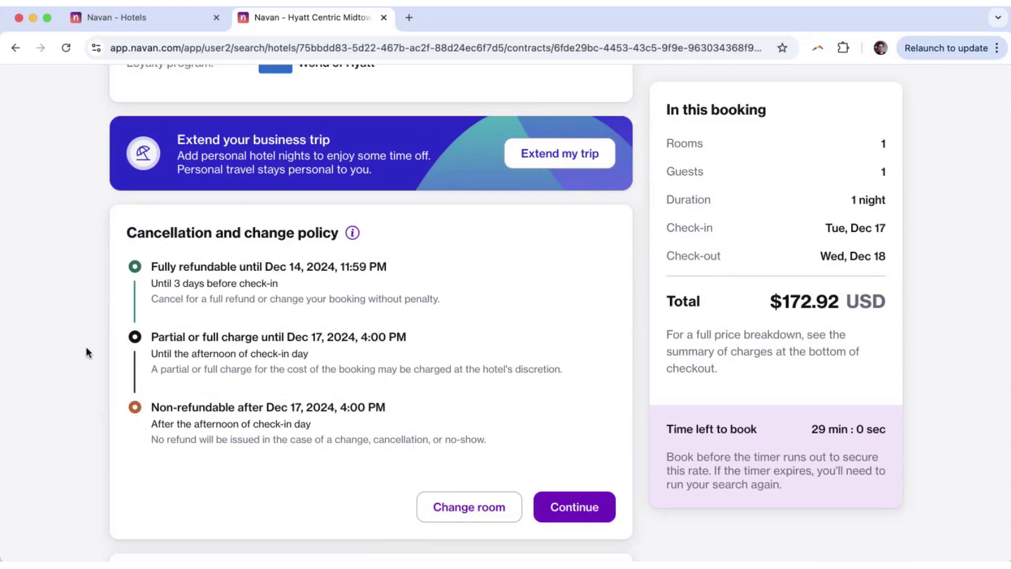
{"action": "scroll", "coordinate": [86, 347], "scroll_direction": "up", "scroll_amount": 1}
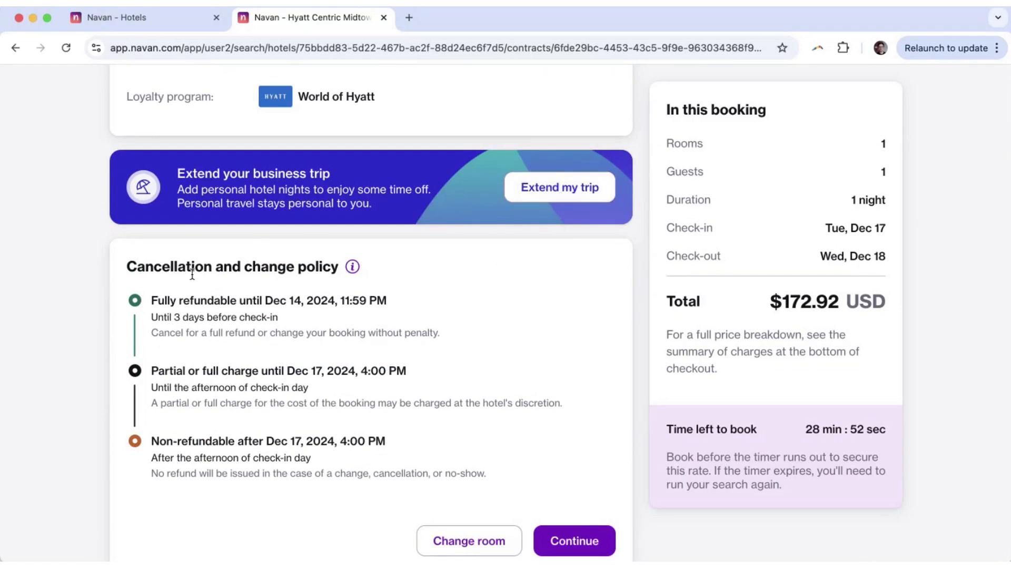
{"action": "scroll", "coordinate": [70, 308], "scroll_direction": "down", "scroll_amount": 2}
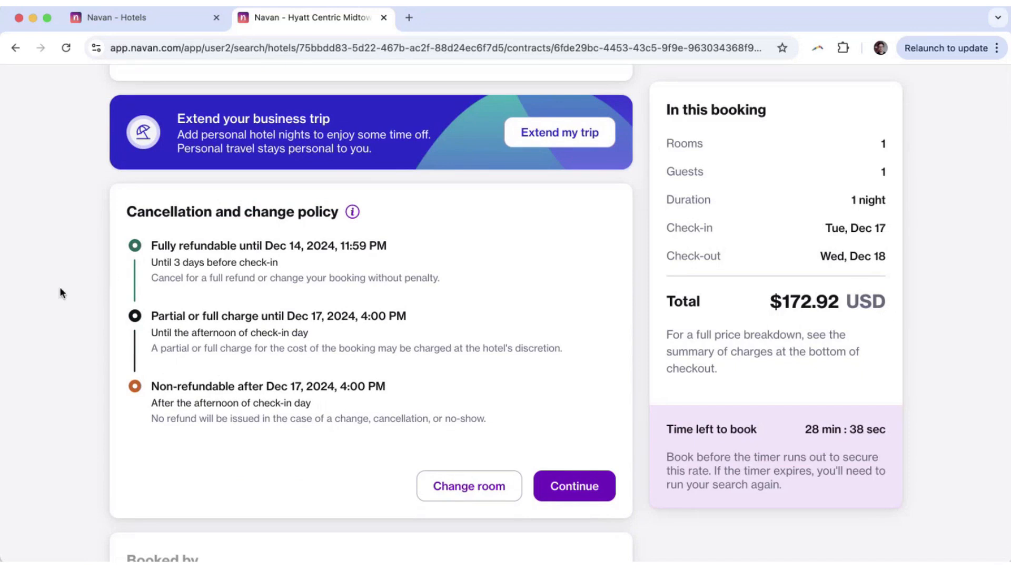
Read through the Booked by and Room 1 traveler sections and the policy text.
{"action": "scroll", "coordinate": [60, 289], "scroll_direction": "down", "scroll_amount": 3}
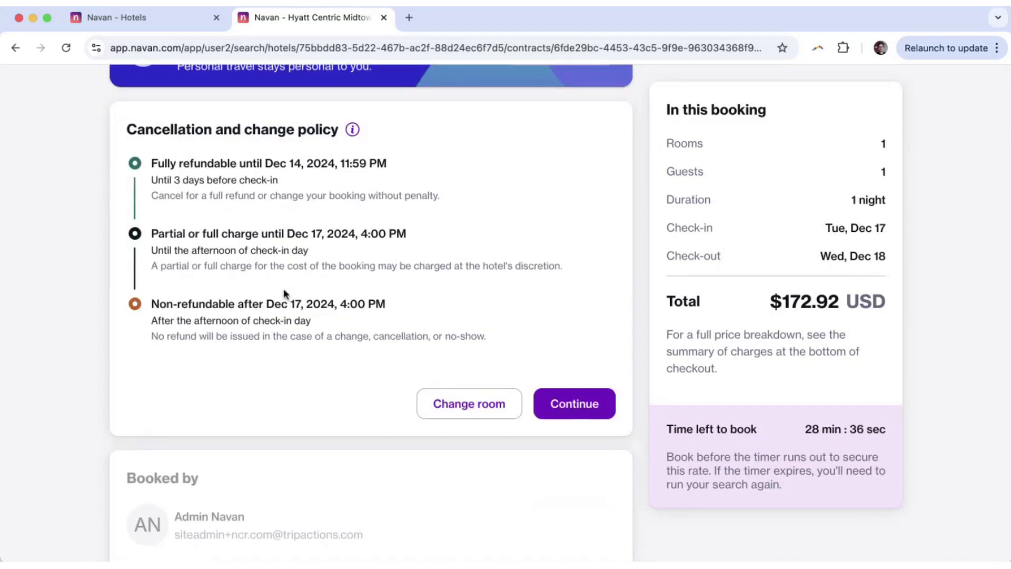
{"action": "scroll", "coordinate": [219, 280], "scroll_direction": "down", "scroll_amount": 1}
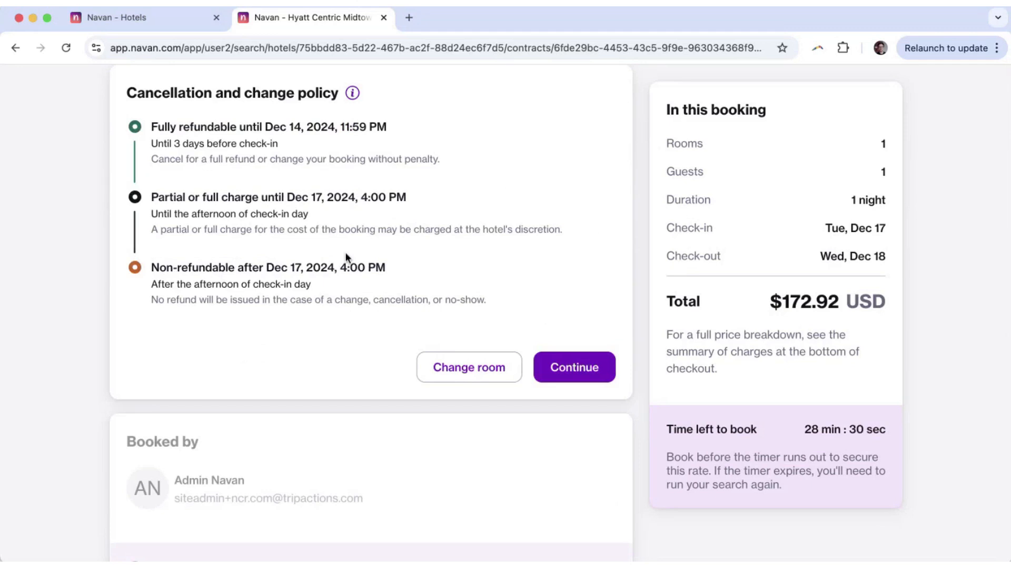
{"action": "scroll", "coordinate": [345, 252], "scroll_direction": "up", "scroll_amount": 2}
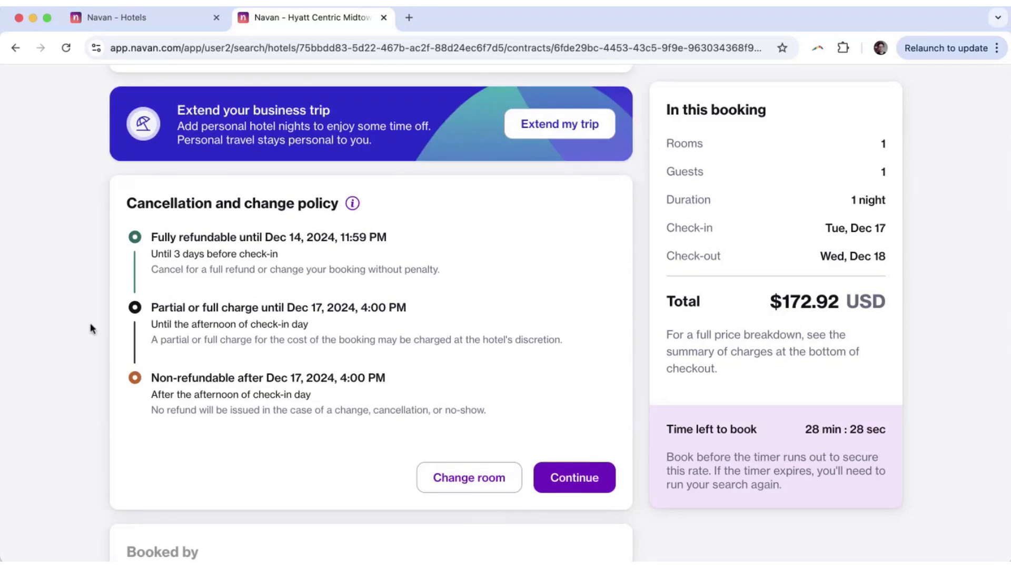
{"action": "scroll", "coordinate": [90, 322], "scroll_direction": "down", "scroll_amount": 2}
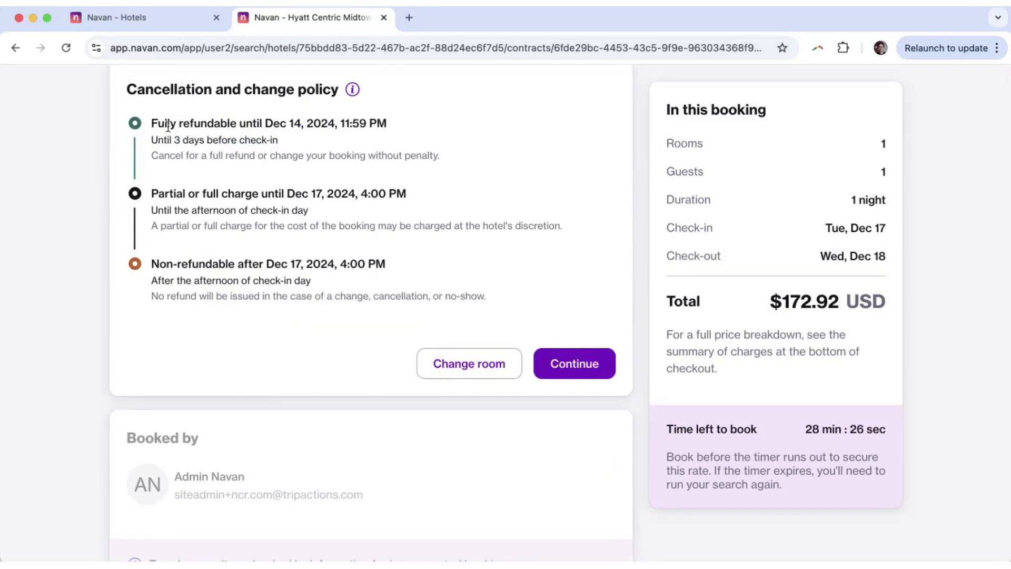
{"action": "left_click_drag", "start_coordinate": [168, 127], "coordinate": [267, 264]}
{"action": "left_click", "coordinate": [273, 278]}
{"action": "scroll", "coordinate": [207, 245], "scroll_direction": "down", "scroll_amount": 2}
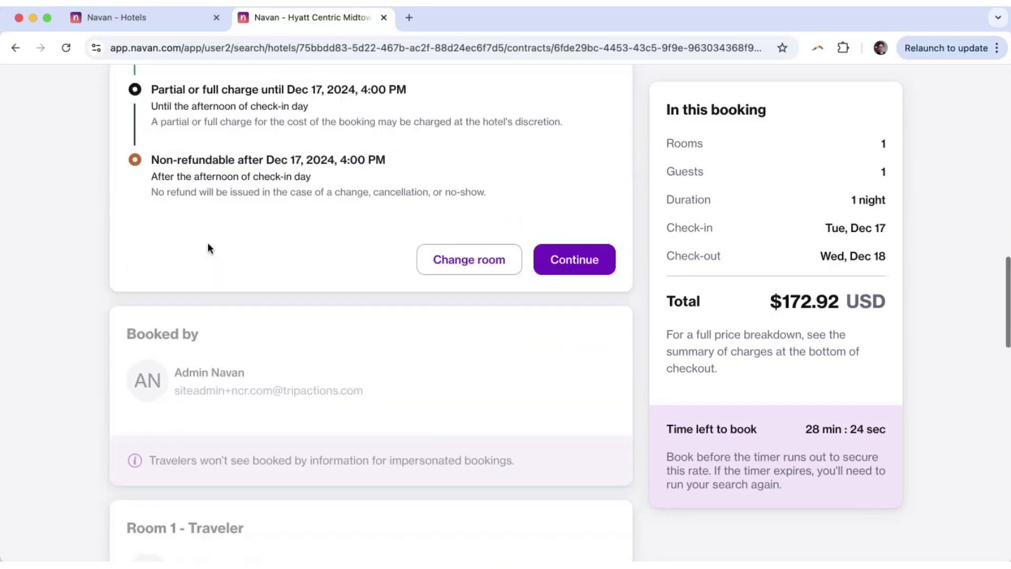
{"action": "scroll", "coordinate": [289, 255], "scroll_direction": "down", "scroll_amount": 7}
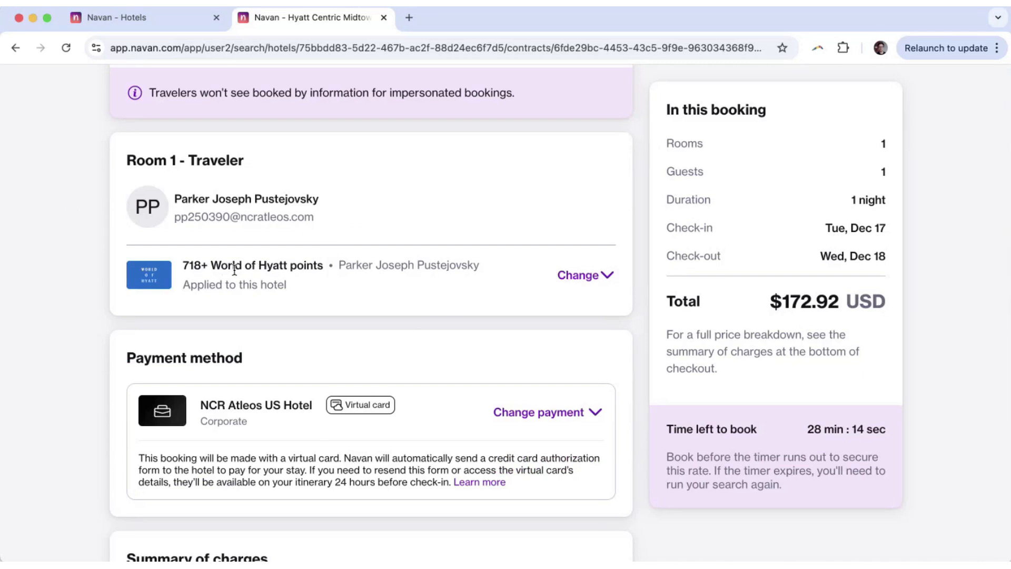
Review World of Hyatt points, the corporate virtual card, and charges of $143.65 plus $29.27 taxes.
{"action": "left_click_drag", "start_coordinate": [211, 266], "coordinate": [314, 266]}
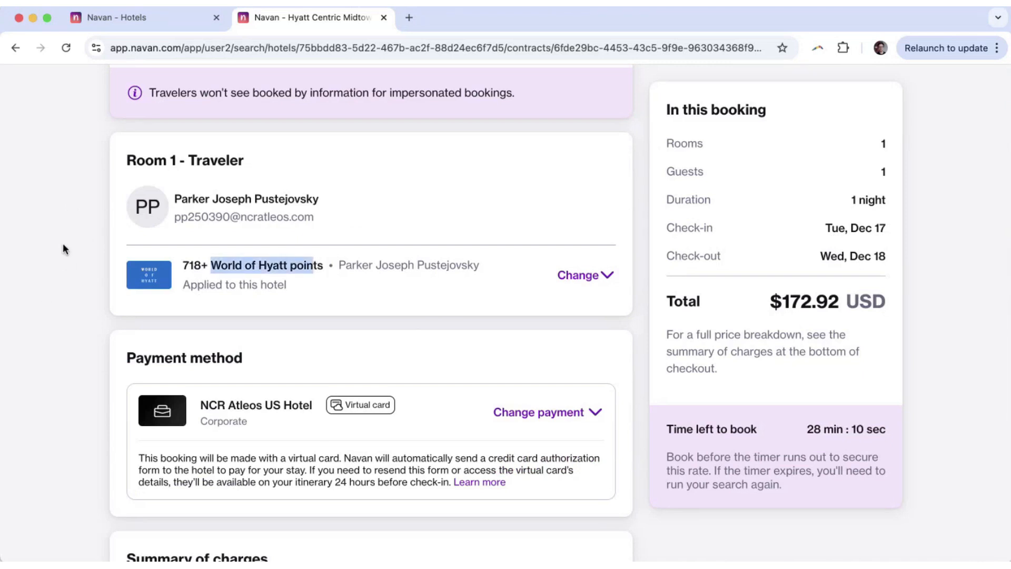
{"action": "scroll", "coordinate": [63, 244], "scroll_direction": "down", "scroll_amount": 6}
{"action": "scroll", "coordinate": [62, 242], "scroll_direction": "up", "scroll_amount": 1}
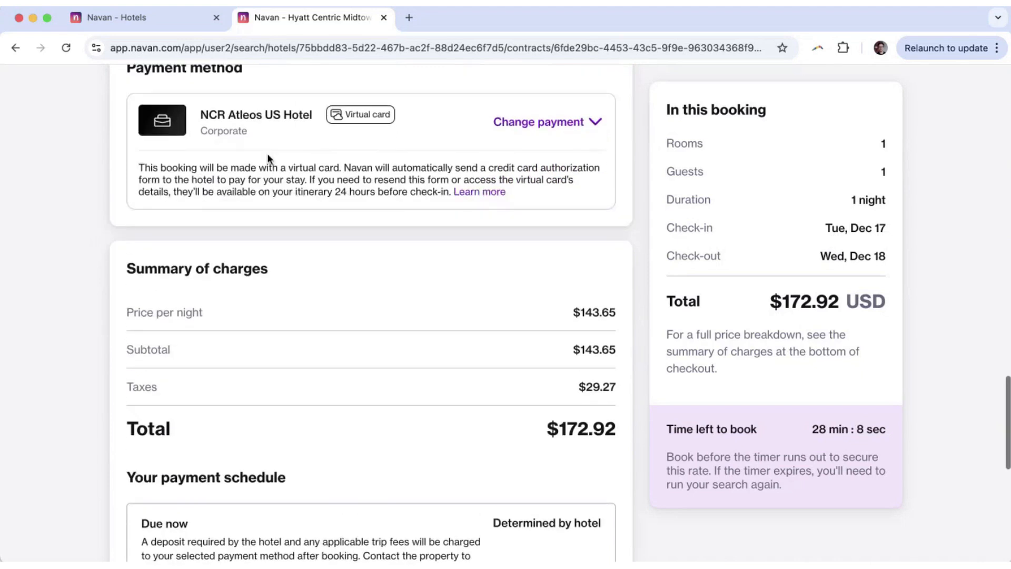
{"action": "scroll", "coordinate": [229, 174], "scroll_direction": "up", "scroll_amount": 1}
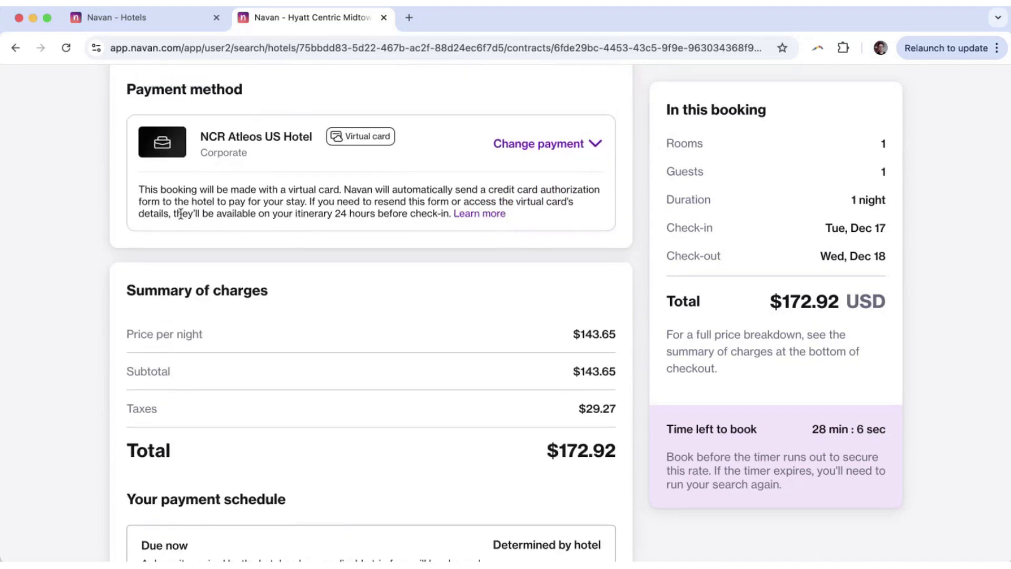
{"action": "scroll", "coordinate": [81, 260], "scroll_direction": "down", "scroll_amount": 1}
{"action": "scroll", "coordinate": [113, 255], "scroll_direction": "up", "scroll_amount": 1}
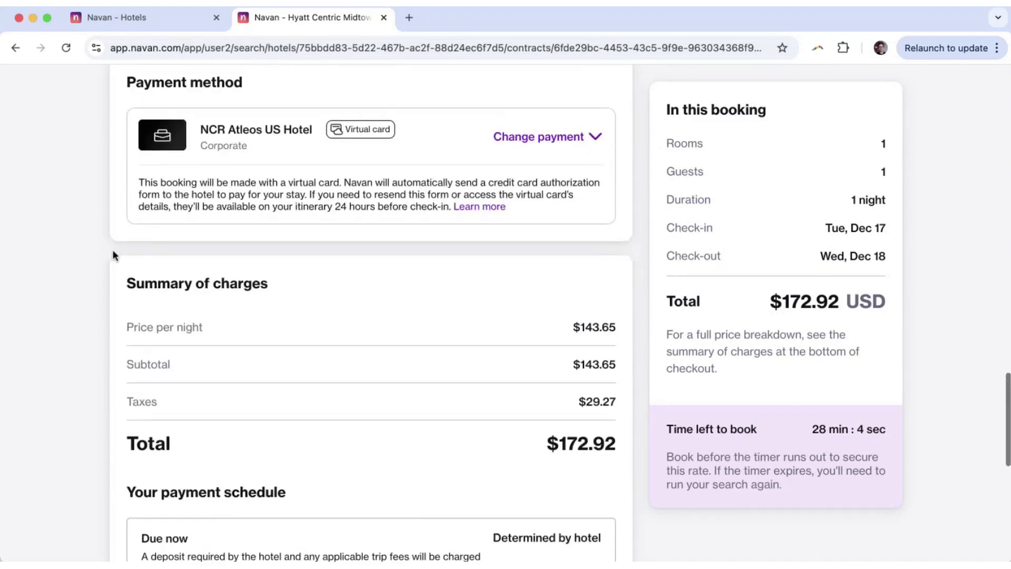
{"action": "scroll", "coordinate": [120, 255], "scroll_direction": "down", "scroll_amount": 1}
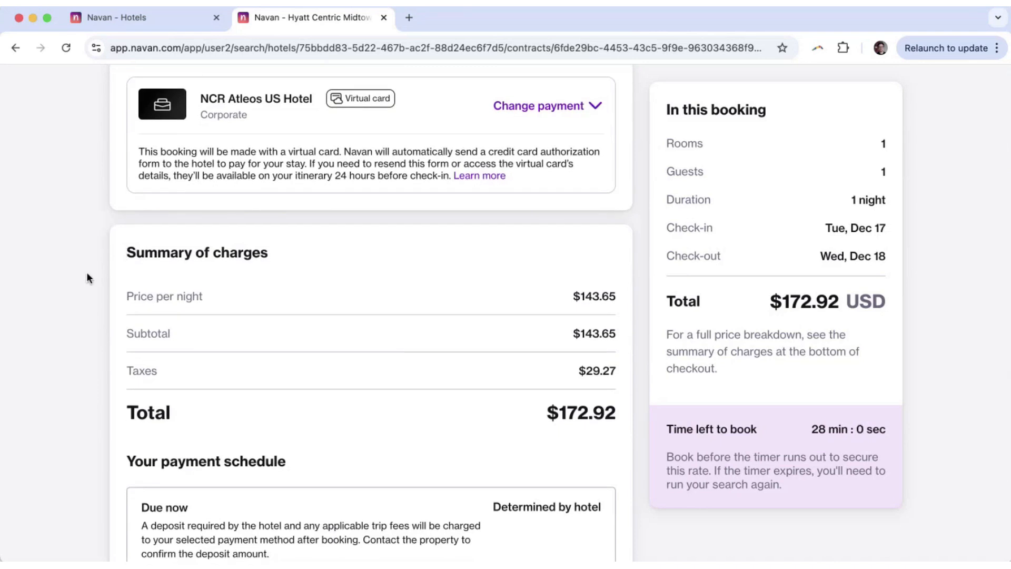
{"action": "scroll", "coordinate": [87, 273], "scroll_direction": "down", "scroll_amount": 3}
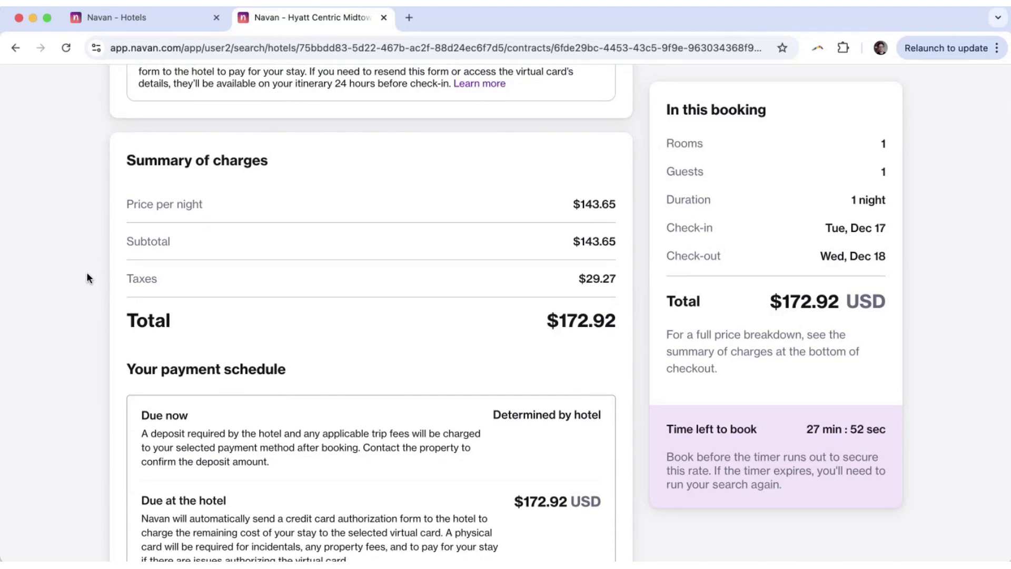
{"action": "scroll", "coordinate": [86, 272], "scroll_direction": "up", "scroll_amount": 2}
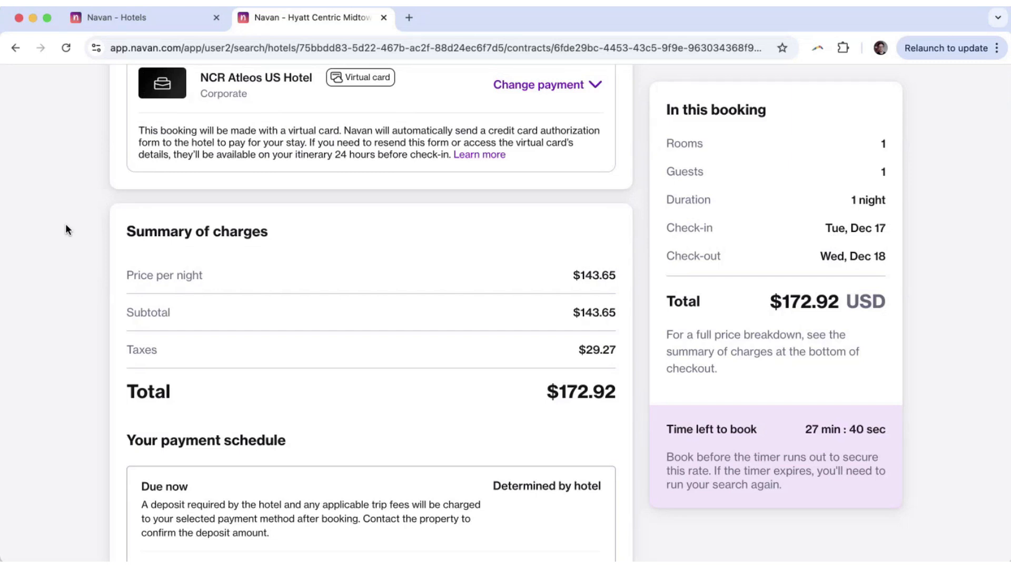
Check the payment schedule showing the full $172.92 USD due at the hotel.
{"action": "scroll", "coordinate": [65, 223], "scroll_direction": "down", "scroll_amount": 3}
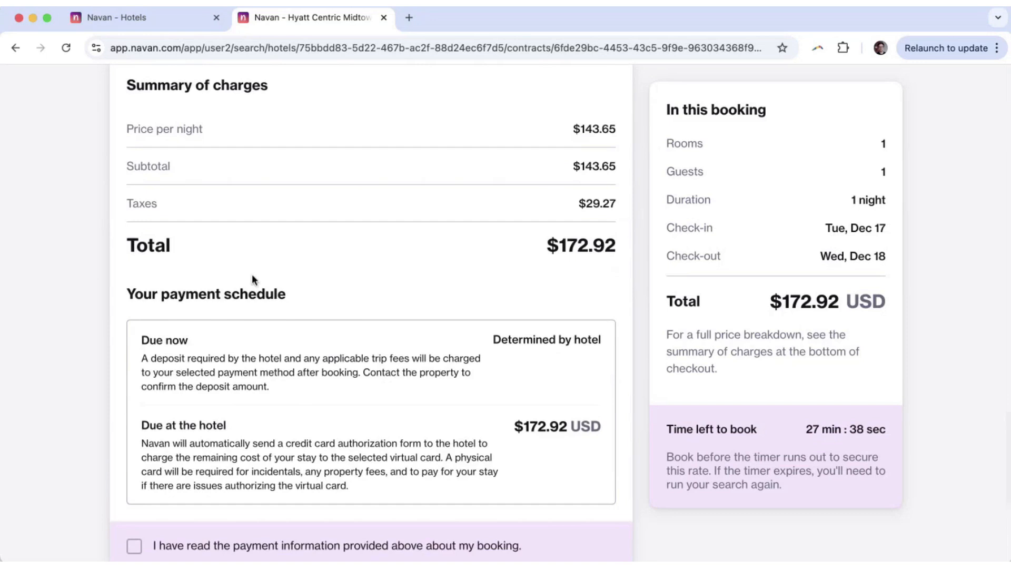
{"action": "scroll", "coordinate": [240, 284], "scroll_direction": "down", "scroll_amount": 2}
{"action": "left_click_drag", "start_coordinate": [156, 310], "coordinate": [337, 384]}
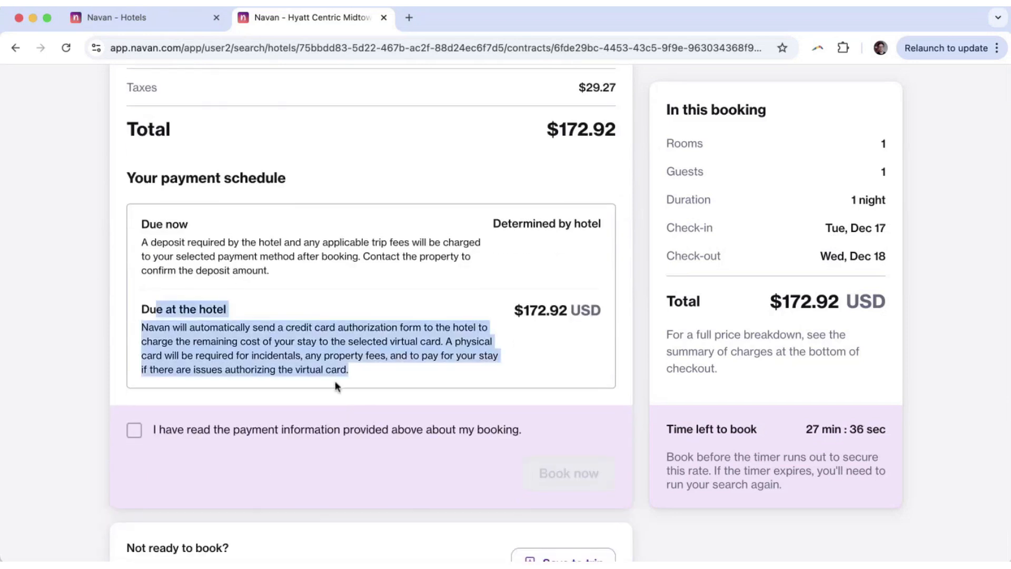
{"action": "left_click", "coordinate": [270, 329]}
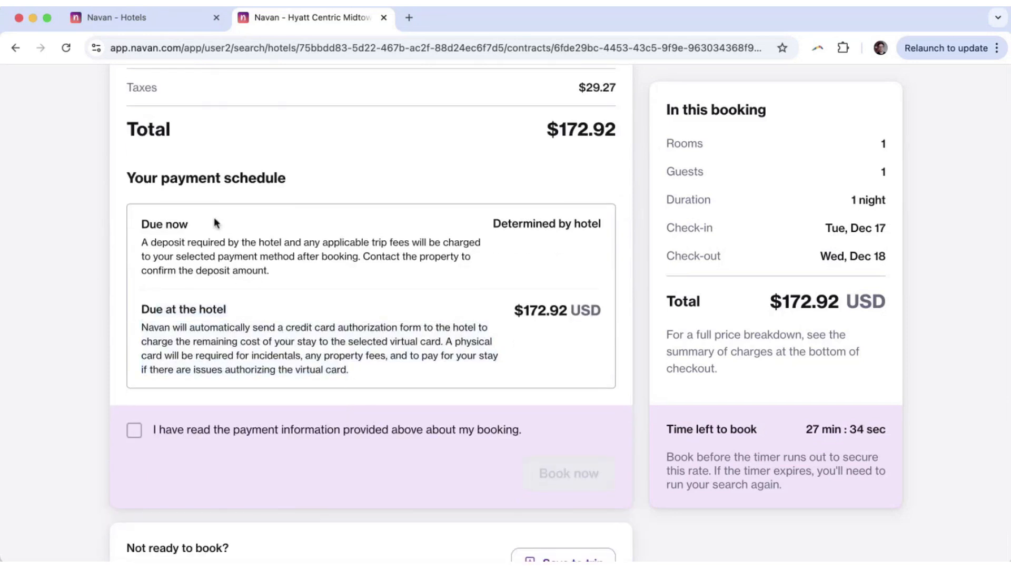
{"action": "scroll", "coordinate": [80, 258], "scroll_direction": "up", "scroll_amount": 2}
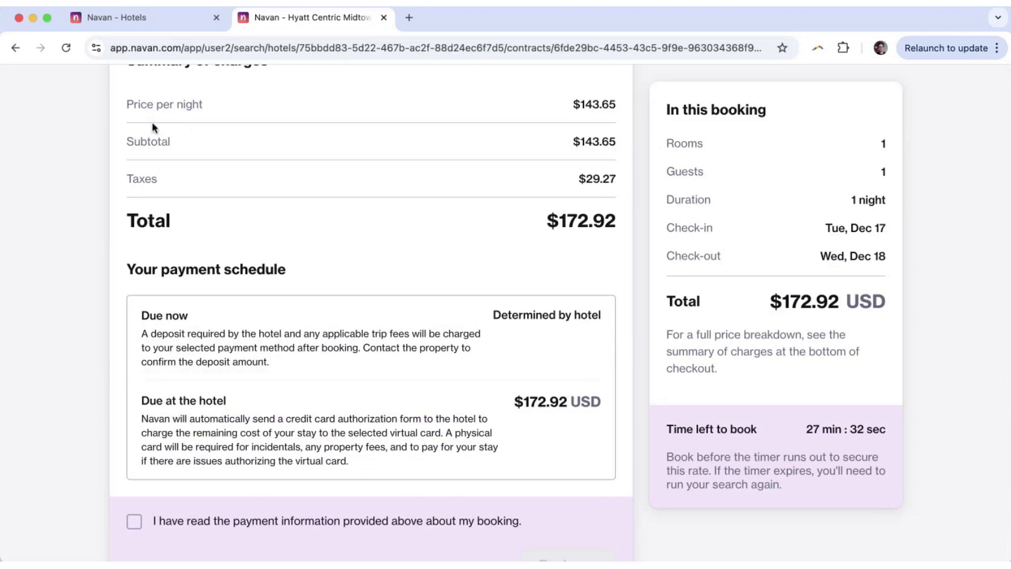
{"action": "scroll", "coordinate": [318, 334], "scroll_direction": "down", "scroll_amount": 2}
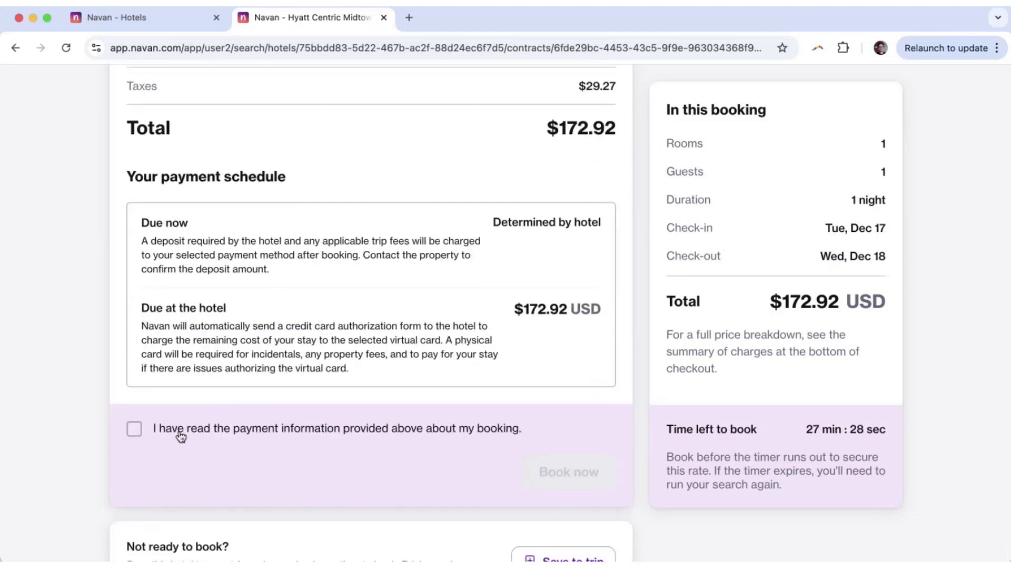
Tick 'I have read the payment information' to enable Book now, then return to the page top.
{"action": "left_click", "coordinate": [181, 432]}
{"action": "scroll", "coordinate": [86, 390], "scroll_direction": "down", "scroll_amount": 4}
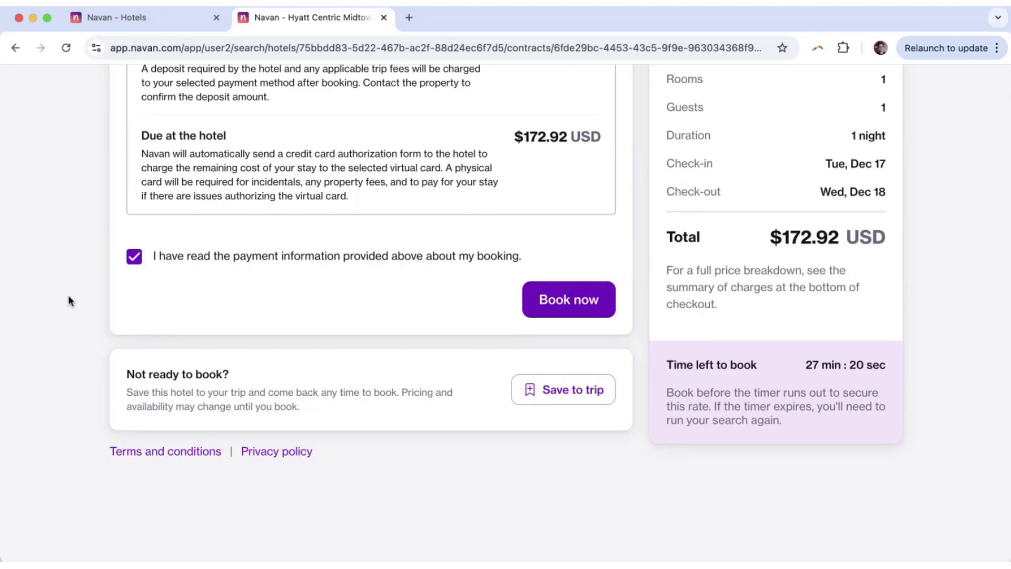
{"action": "scroll", "coordinate": [70, 301], "scroll_direction": "up", "scroll_amount": 10}
{"action": "scroll", "coordinate": [70, 301], "scroll_direction": "up", "scroll_amount": 10}
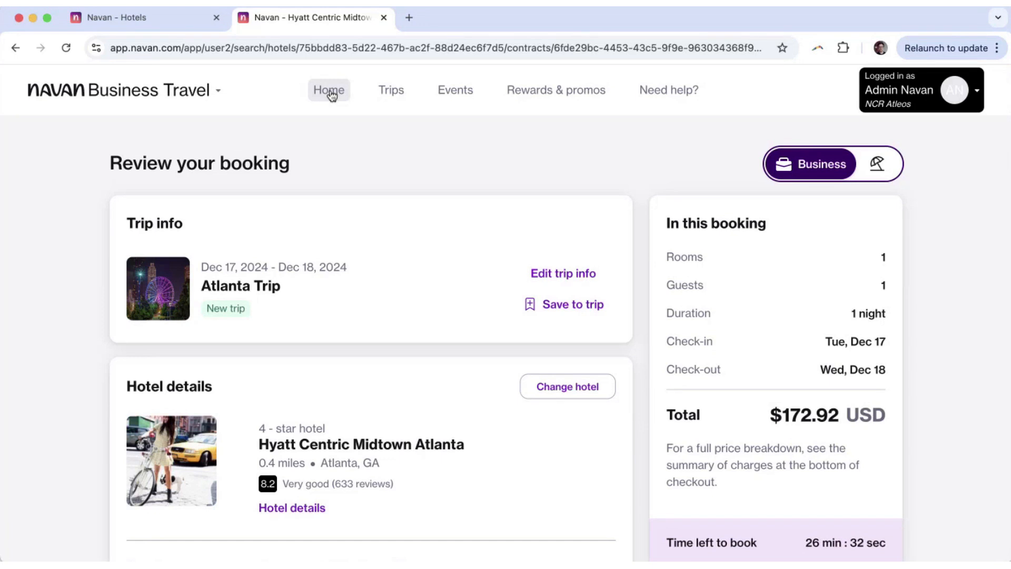
Return to the Navan home page, close the extra hotels tab, and launch the Help Center.
{"action": "left_click", "coordinate": [324, 93]}
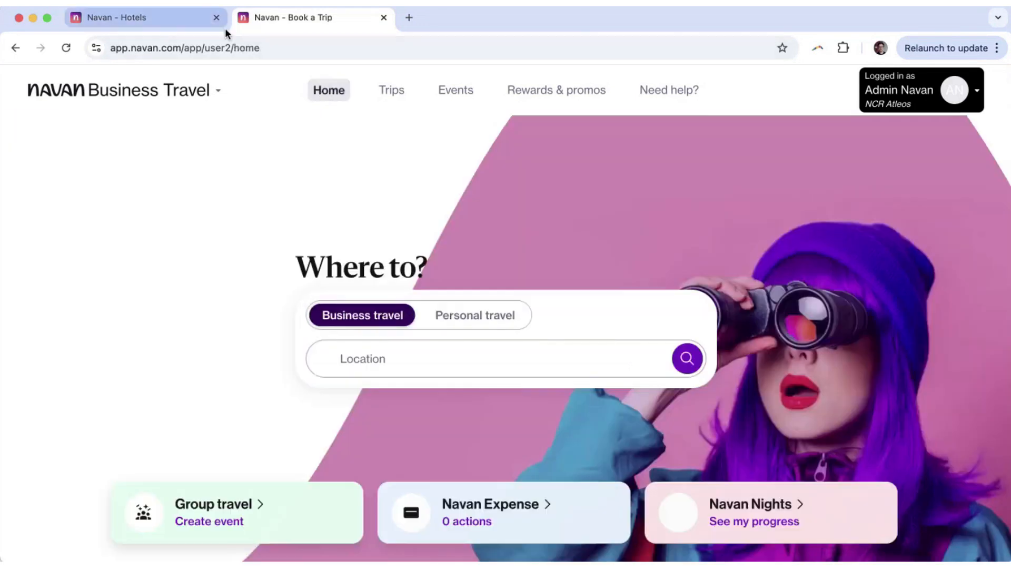
{"action": "left_click", "coordinate": [217, 18]}
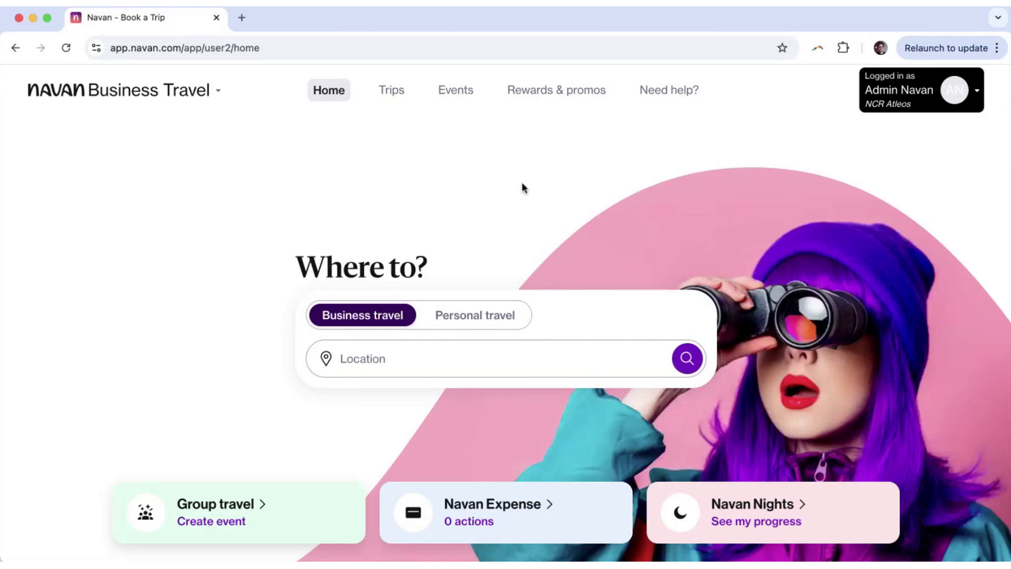
{"action": "left_click", "coordinate": [668, 92]}
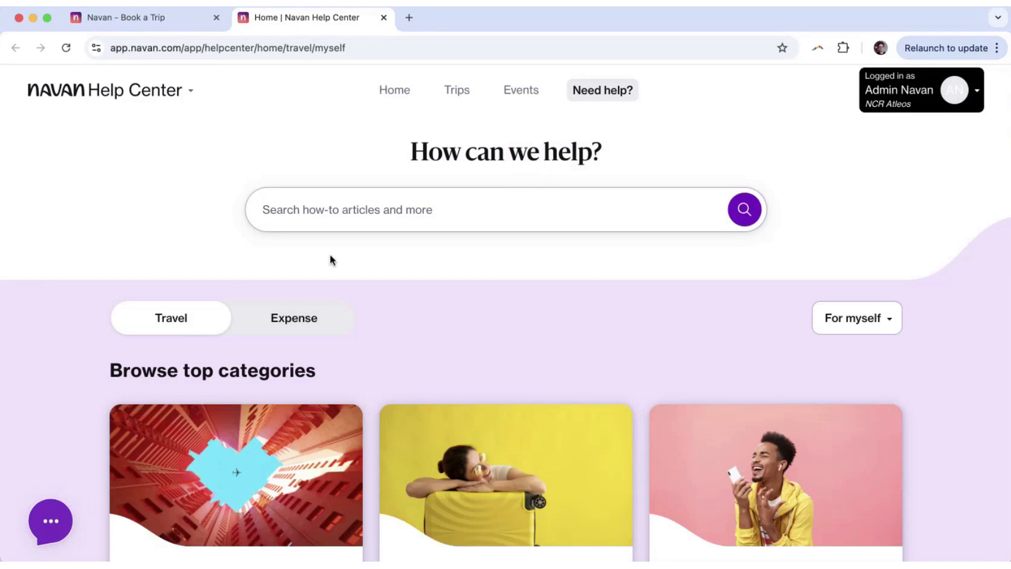
Glance at the expense help categories, then switch back to travel categories.
{"action": "left_click", "coordinate": [293, 317]}
{"action": "scroll", "coordinate": [251, 310], "scroll_direction": "down", "scroll_amount": 2}
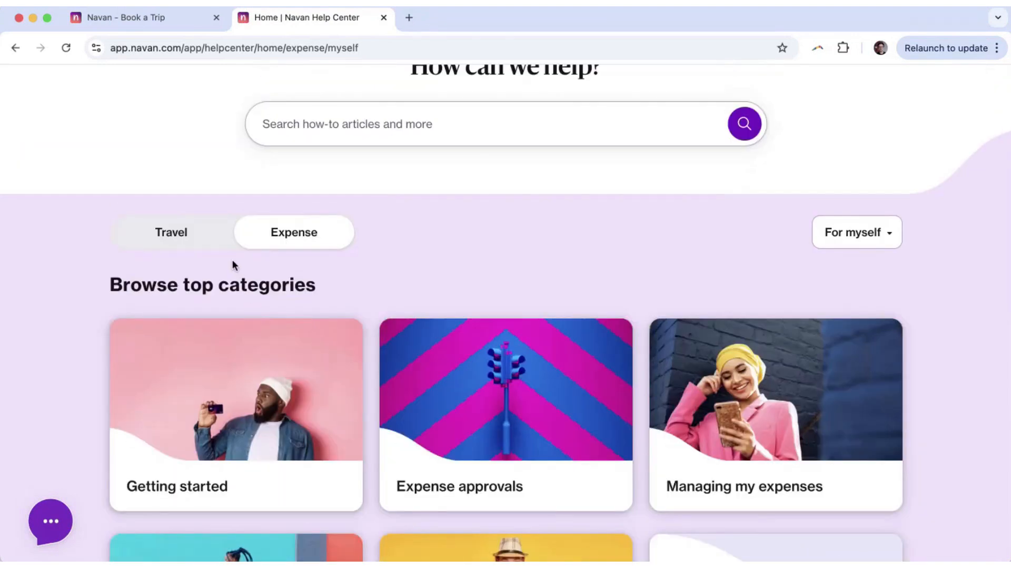
{"action": "scroll", "coordinate": [232, 264], "scroll_direction": "up", "scroll_amount": 1}
{"action": "left_click", "coordinate": [174, 264]}
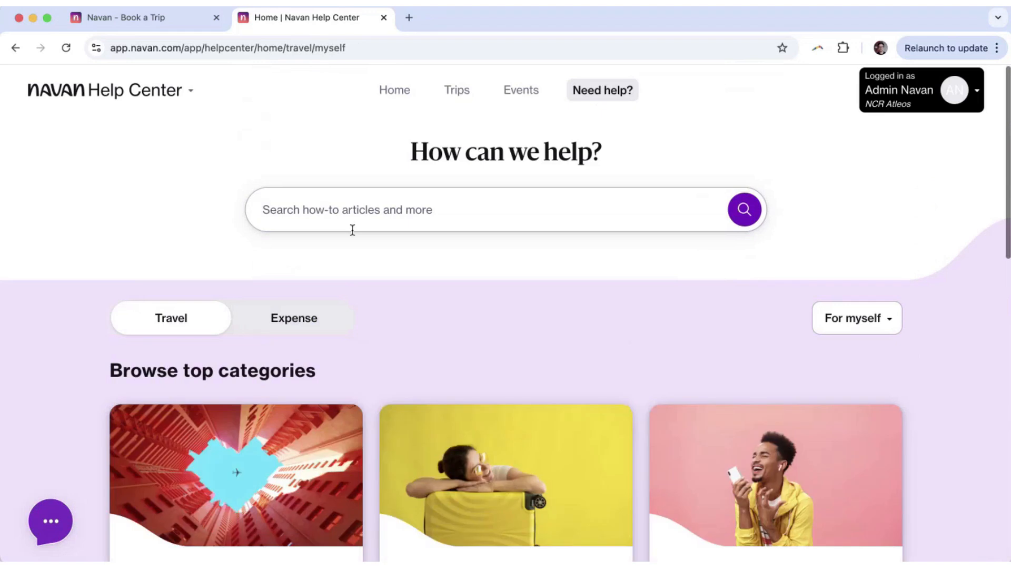
Search the Help Center for 'how to book a flight'.
{"action": "left_click", "coordinate": [396, 207]}
{"action": "type", "text": "how to book"}
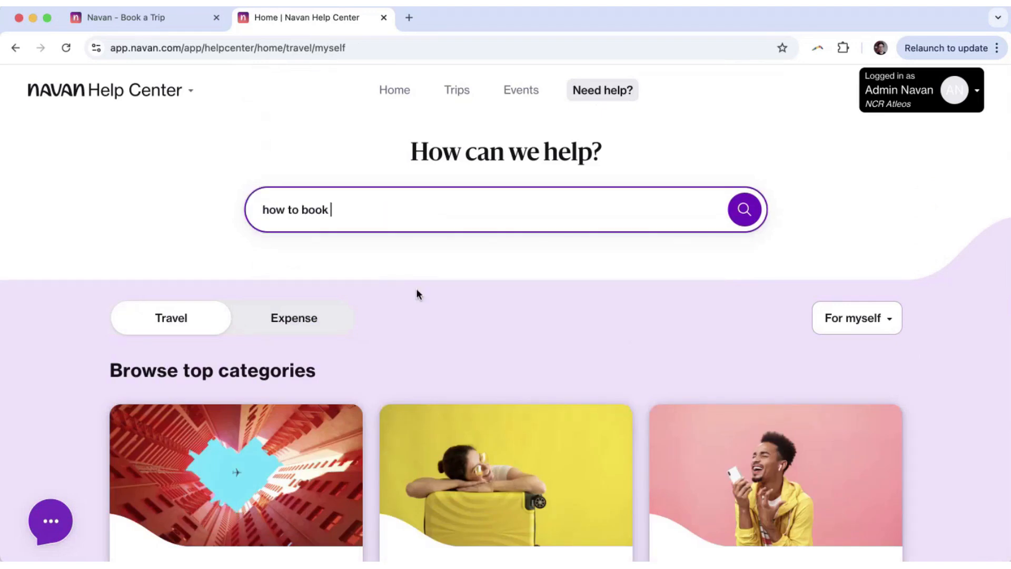
{"action": "key", "text": "Return"}
{"action": "type", "text": "a flight"}
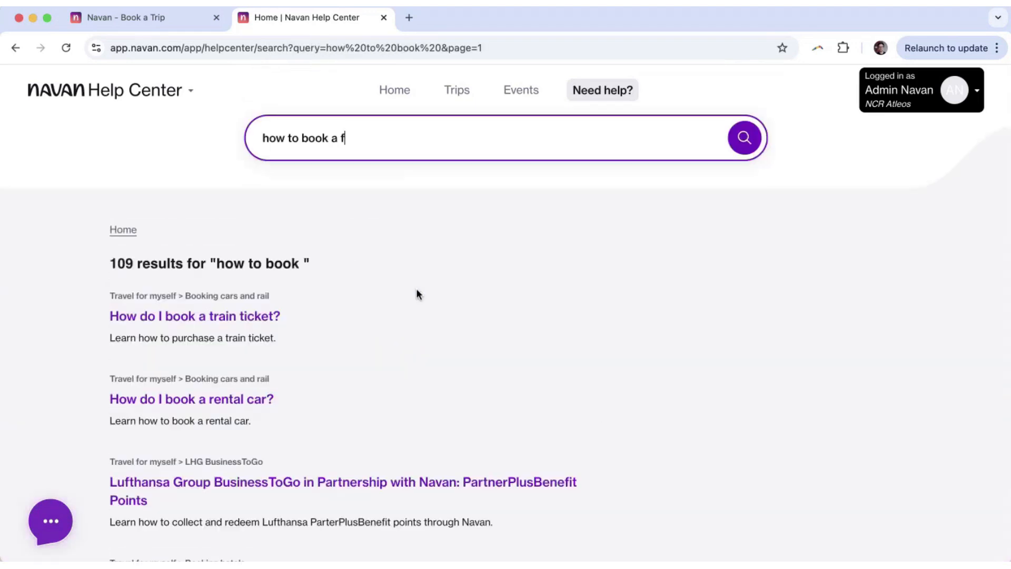
{"action": "key", "text": "Return"}
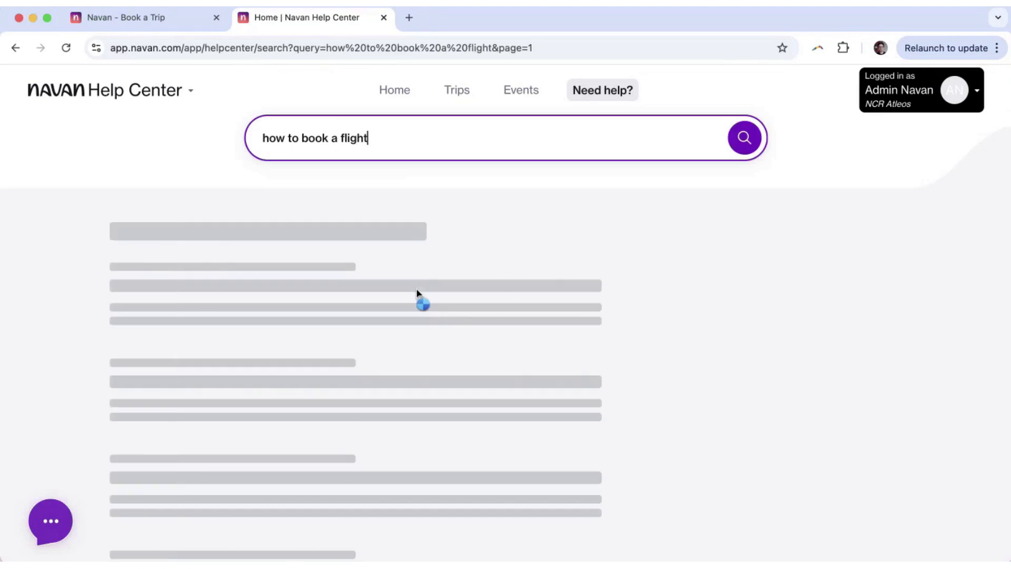
{"action": "scroll", "coordinate": [273, 428], "scroll_direction": "down", "scroll_amount": 2}
{"action": "scroll", "coordinate": [272, 432], "scroll_direction": "down", "scroll_amount": 6}
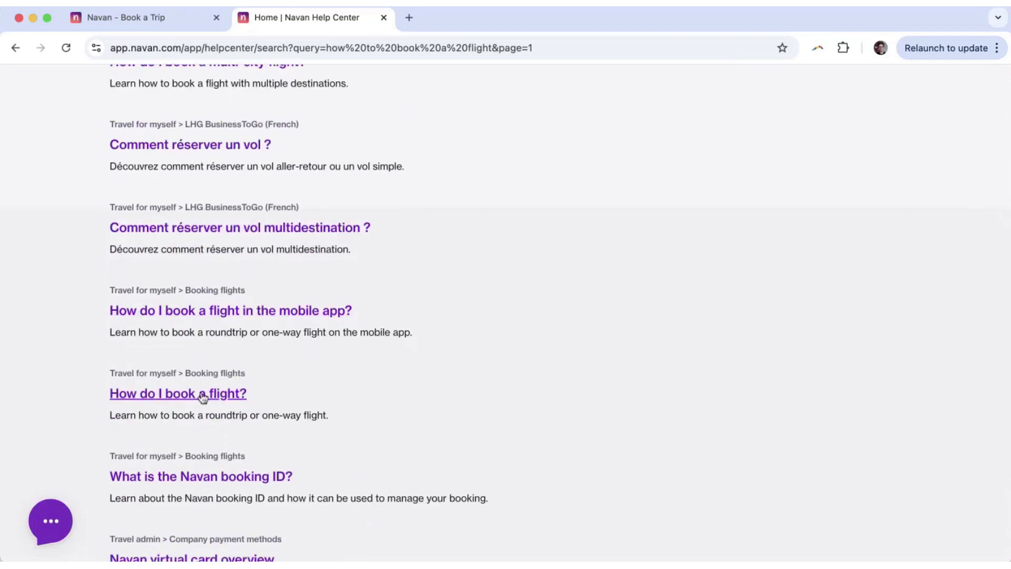
Open 'How do I book a flight in the mobile app?' and read steps 1 to 5.
{"action": "left_click", "coordinate": [235, 312]}
{"action": "scroll", "coordinate": [235, 309], "scroll_direction": "down", "scroll_amount": 2}
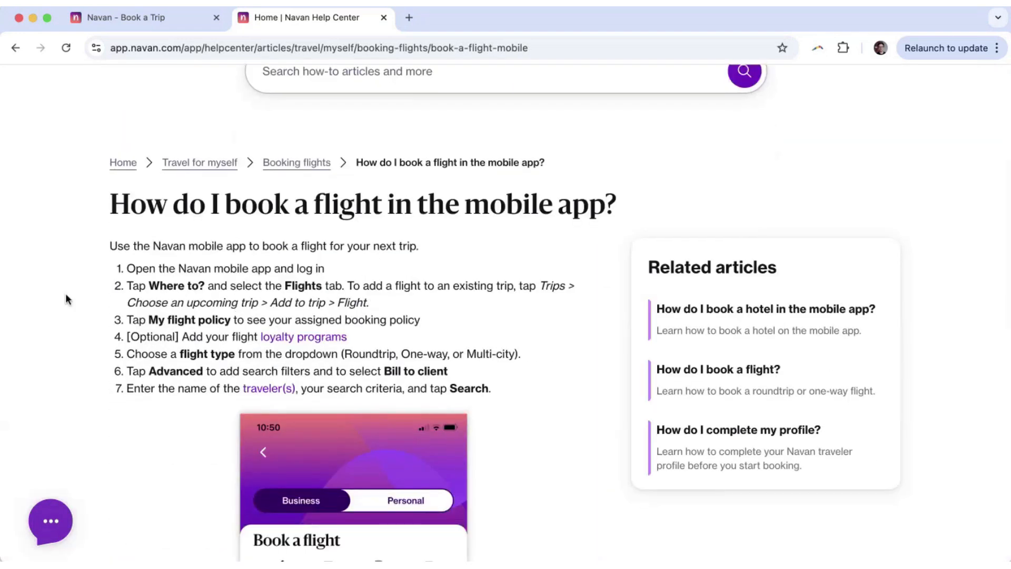
{"action": "scroll", "coordinate": [65, 299], "scroll_direction": "down", "scroll_amount": 5}
{"action": "scroll", "coordinate": [65, 298], "scroll_direction": "down", "scroll_amount": 3}
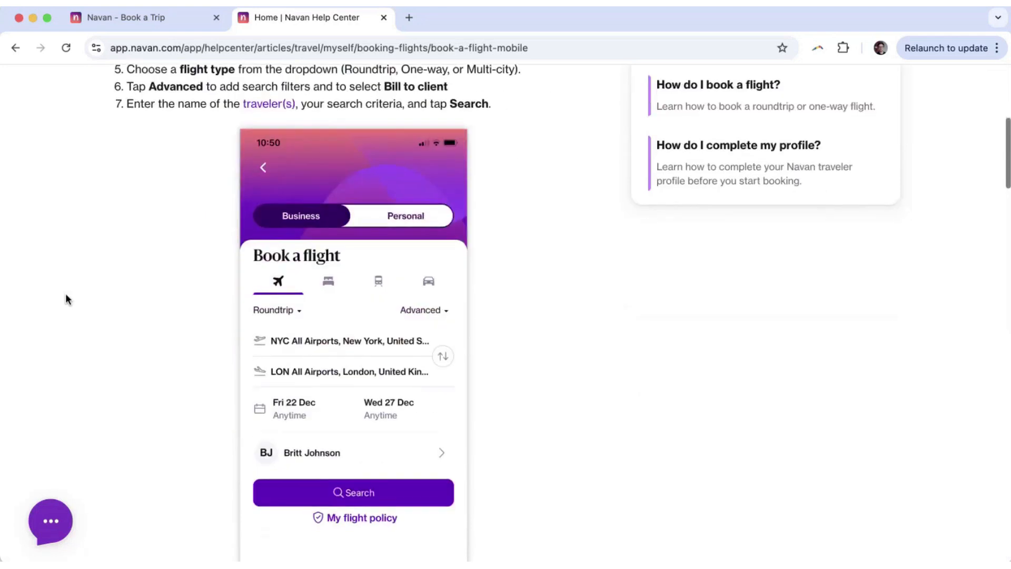
{"action": "scroll", "coordinate": [65, 298], "scroll_direction": "down", "scroll_amount": 1}
{"action": "scroll", "coordinate": [241, 230], "scroll_direction": "up", "scroll_amount": 5}
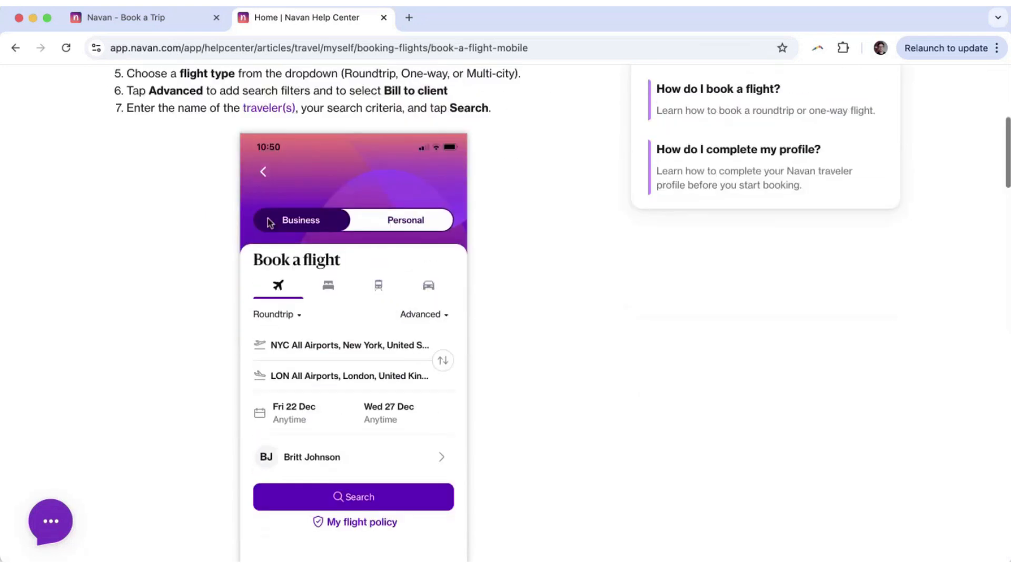
{"action": "left_click_drag", "start_coordinate": [147, 104], "coordinate": [359, 196]}
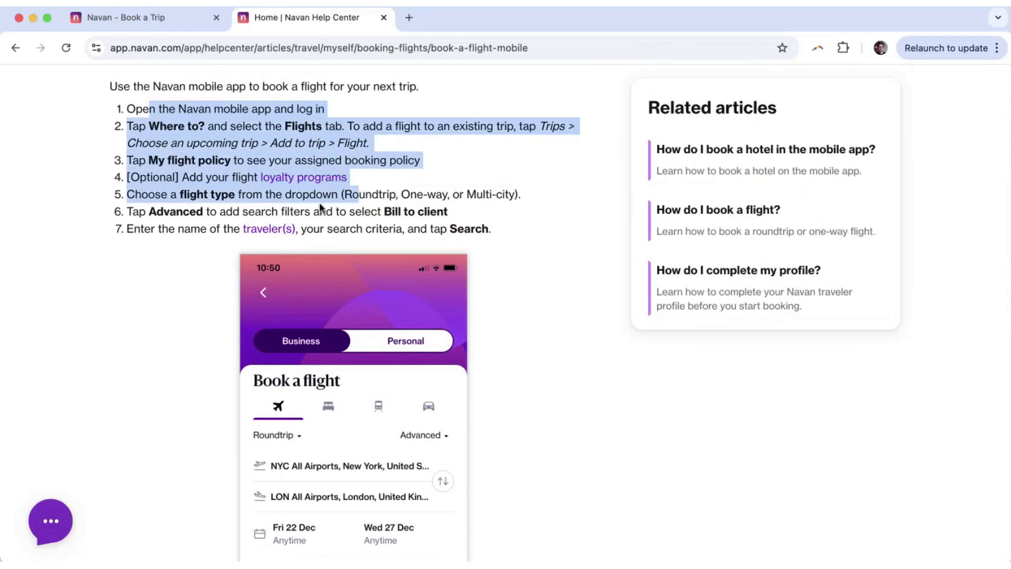
{"action": "left_click", "coordinate": [180, 192]}
Read the remaining booking steps to the end of the article.
{"action": "scroll", "coordinate": [357, 232], "scroll_direction": "down", "scroll_amount": 4}
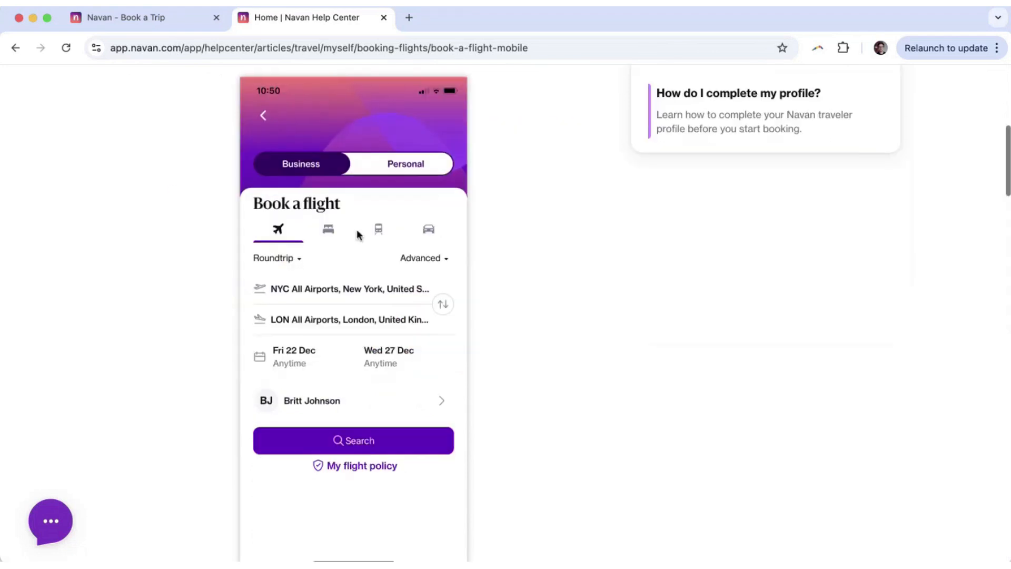
{"action": "scroll", "coordinate": [194, 277], "scroll_direction": "down", "scroll_amount": 6}
{"action": "scroll", "coordinate": [194, 277], "scroll_direction": "down", "scroll_amount": 4}
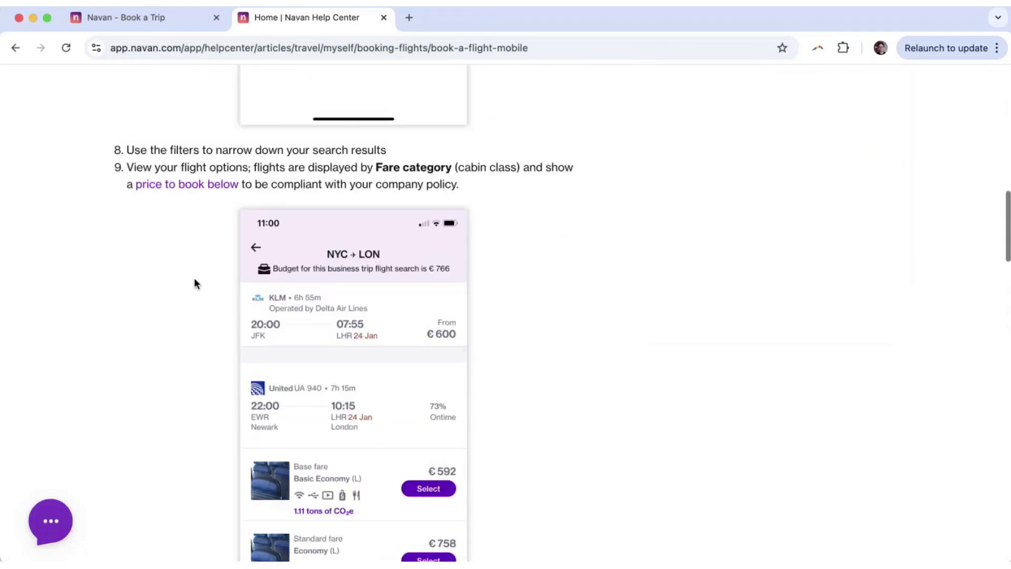
{"action": "scroll", "coordinate": [193, 279], "scroll_direction": "down", "scroll_amount": 7}
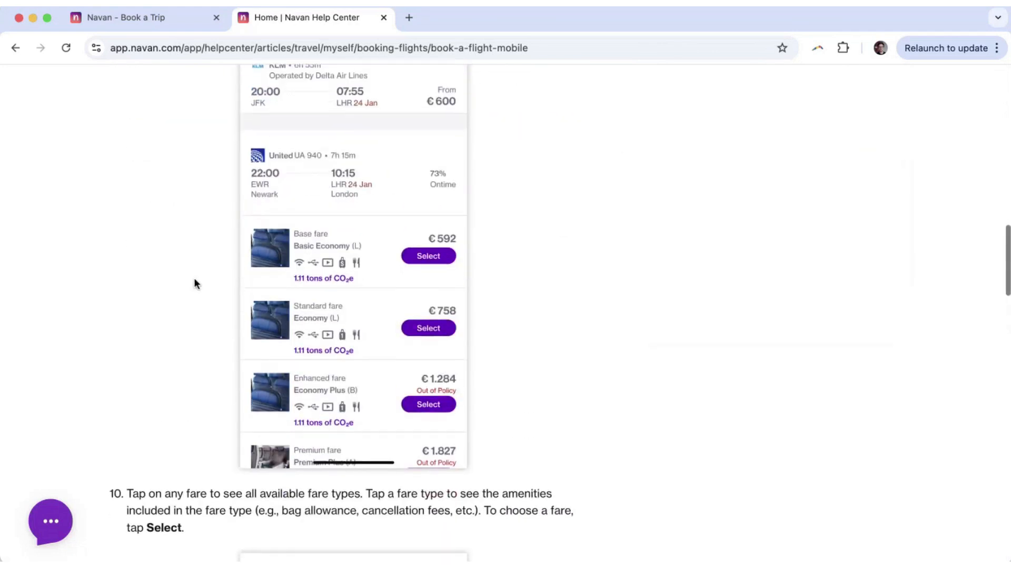
{"action": "scroll", "coordinate": [193, 279], "scroll_direction": "down", "scroll_amount": 8}
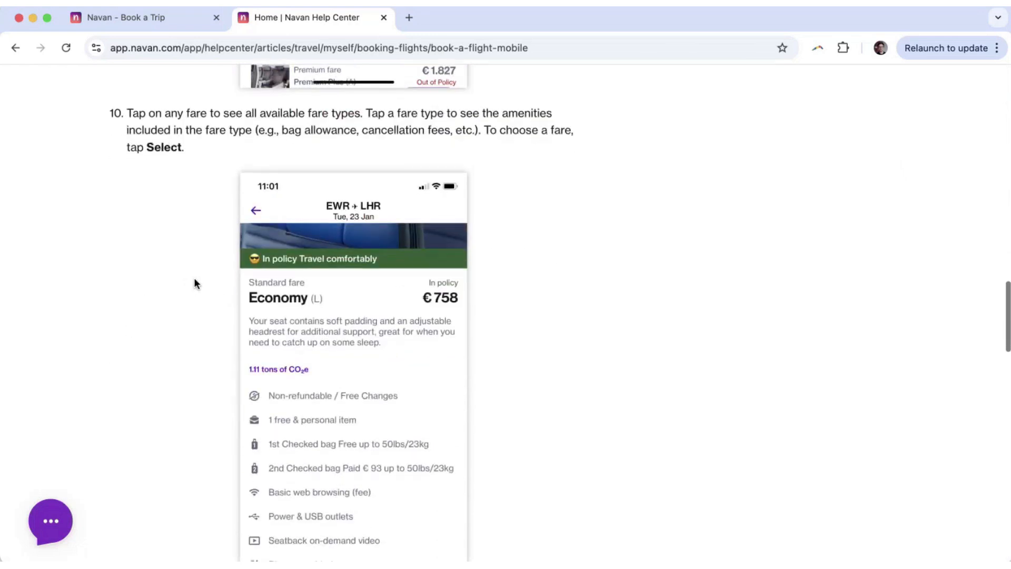
{"action": "scroll", "coordinate": [194, 279], "scroll_direction": "down", "scroll_amount": 8}
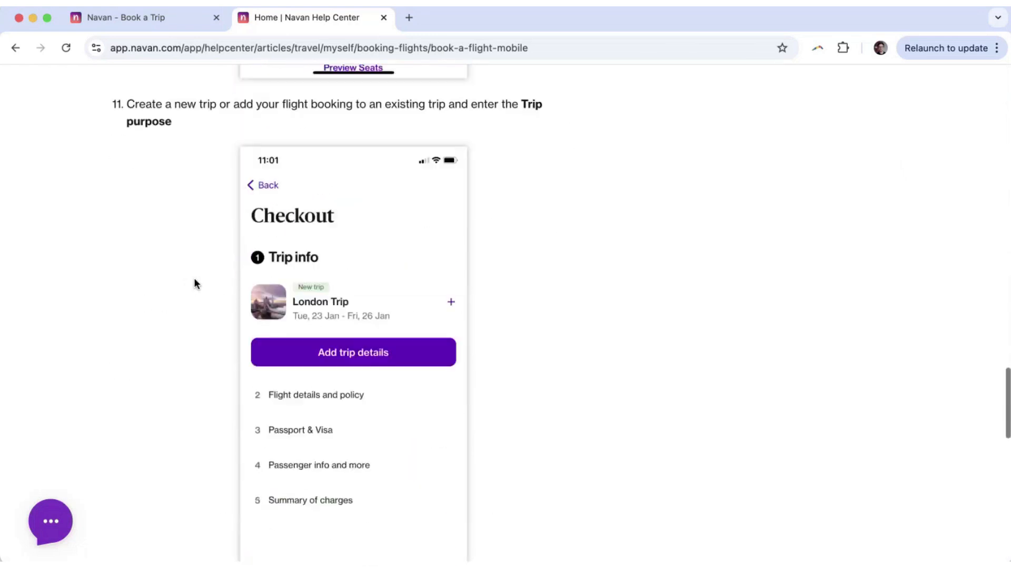
{"action": "scroll", "coordinate": [194, 280], "scroll_direction": "down", "scroll_amount": 11}
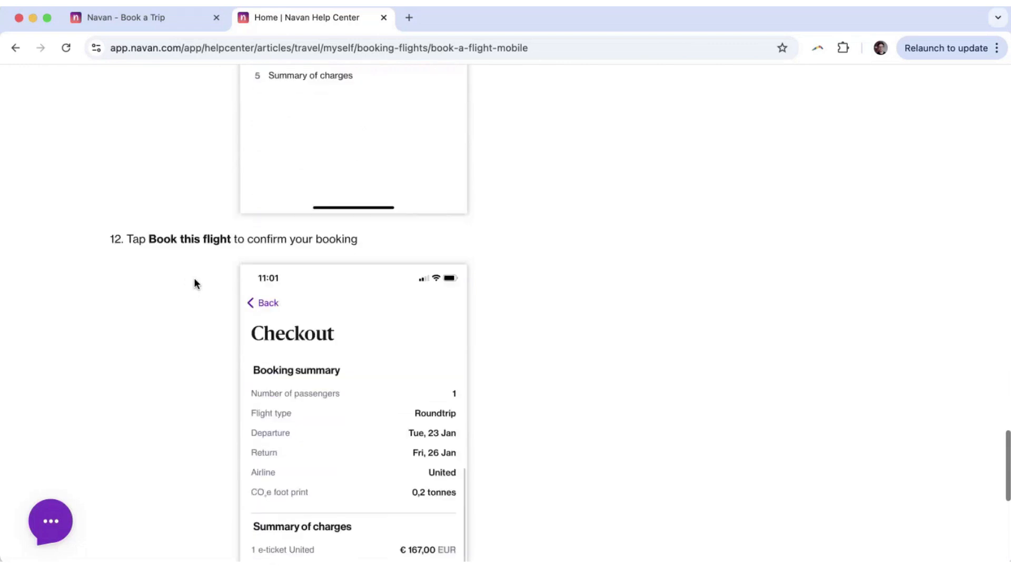
{"action": "scroll", "coordinate": [194, 283], "scroll_direction": "down", "scroll_amount": 1}
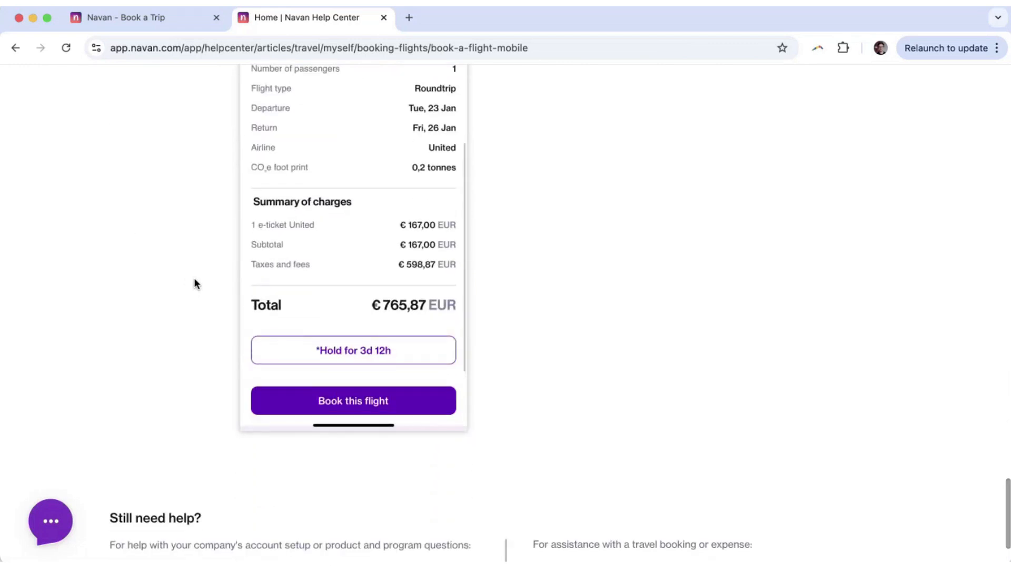
{"action": "scroll", "coordinate": [194, 283], "scroll_direction": "down", "scroll_amount": 1}
{"action": "scroll", "coordinate": [194, 281], "scroll_direction": "down", "scroll_amount": 1}
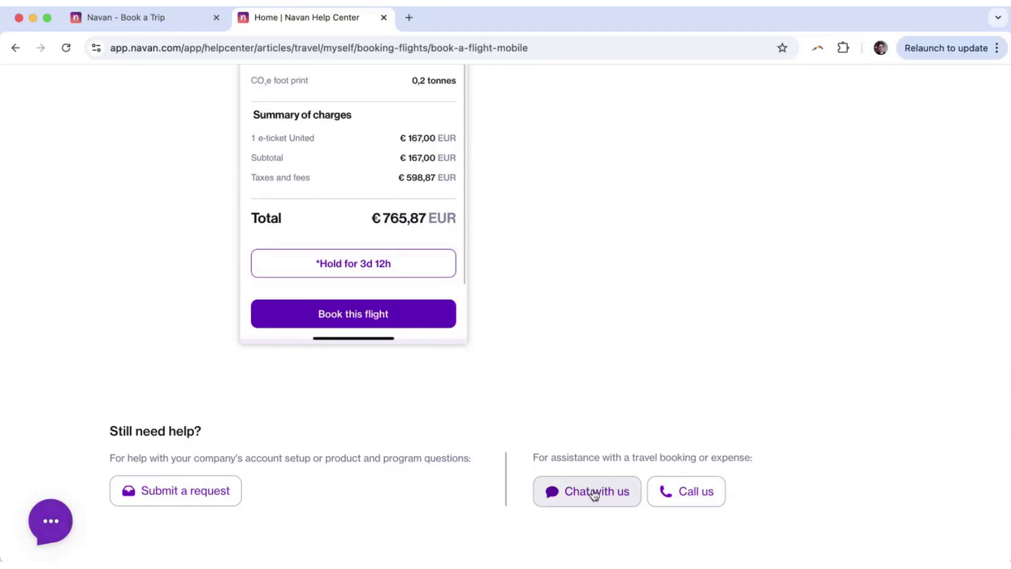
{"action": "scroll", "coordinate": [557, 369], "scroll_direction": "up", "scroll_amount": 12}
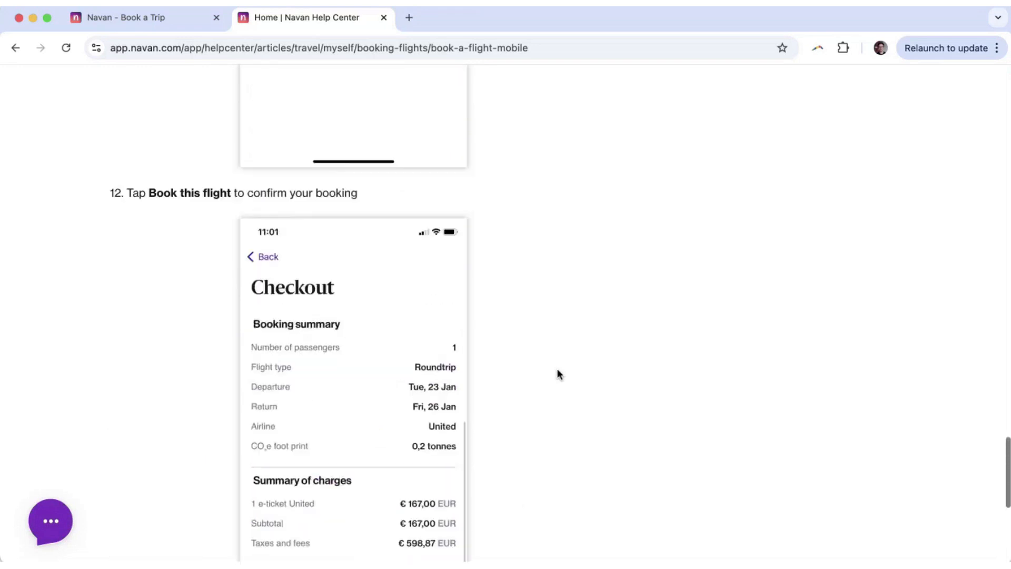
{"action": "scroll", "coordinate": [557, 369], "scroll_direction": "up", "scroll_amount": 20}
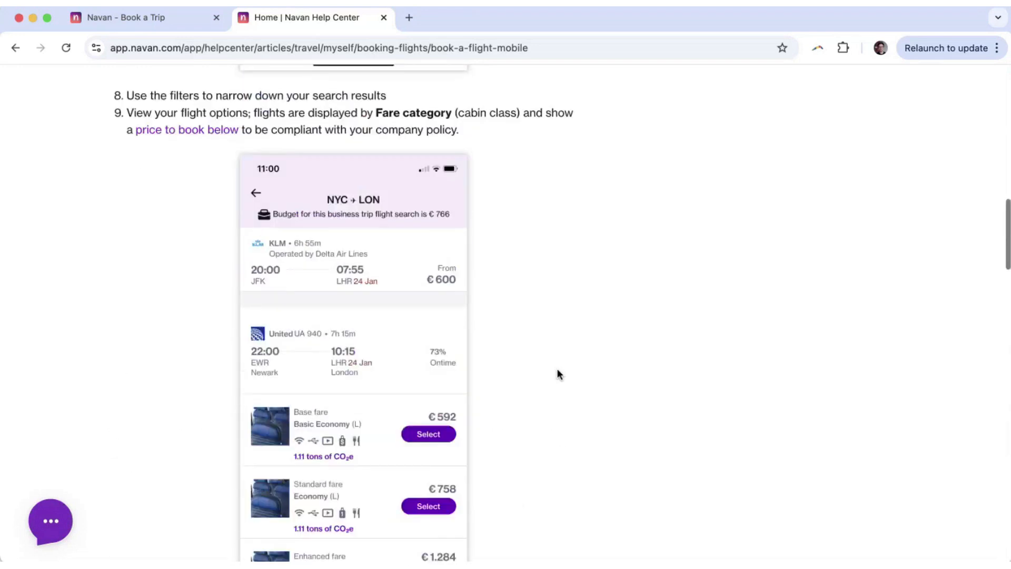
{"action": "scroll", "coordinate": [557, 368], "scroll_direction": "up", "scroll_amount": 17}
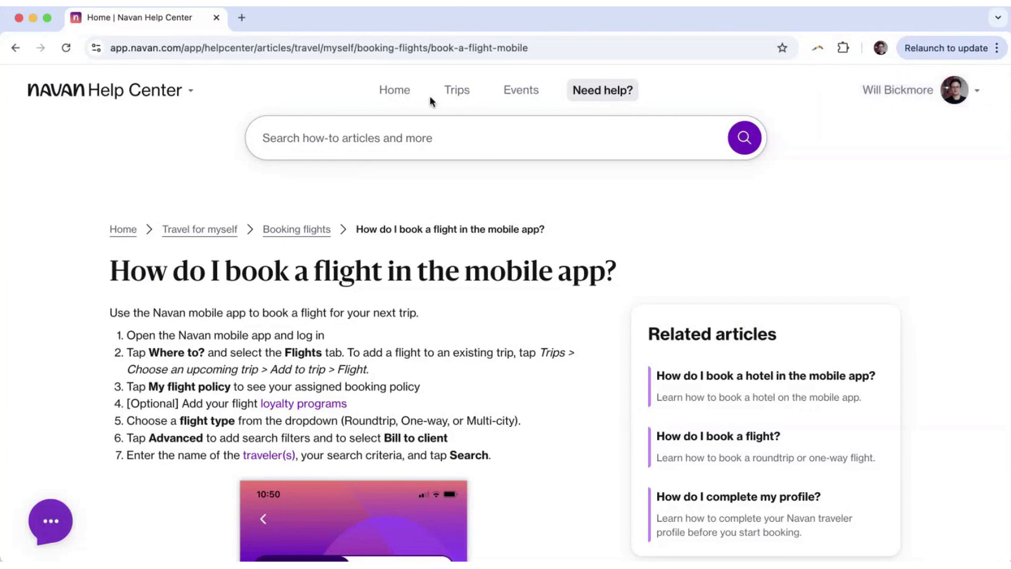
Check Past and Upcoming trips, then open the Atlanta + Des Moines Trip with flight DL1397 AUS→ATL.
{"action": "left_click", "coordinate": [458, 92]}
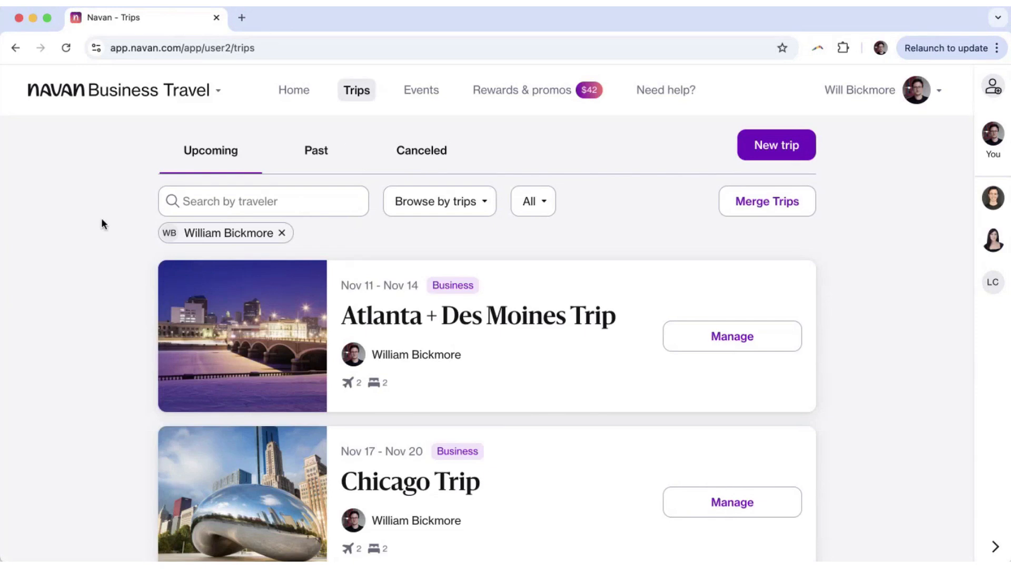
{"action": "left_click", "coordinate": [325, 157]}
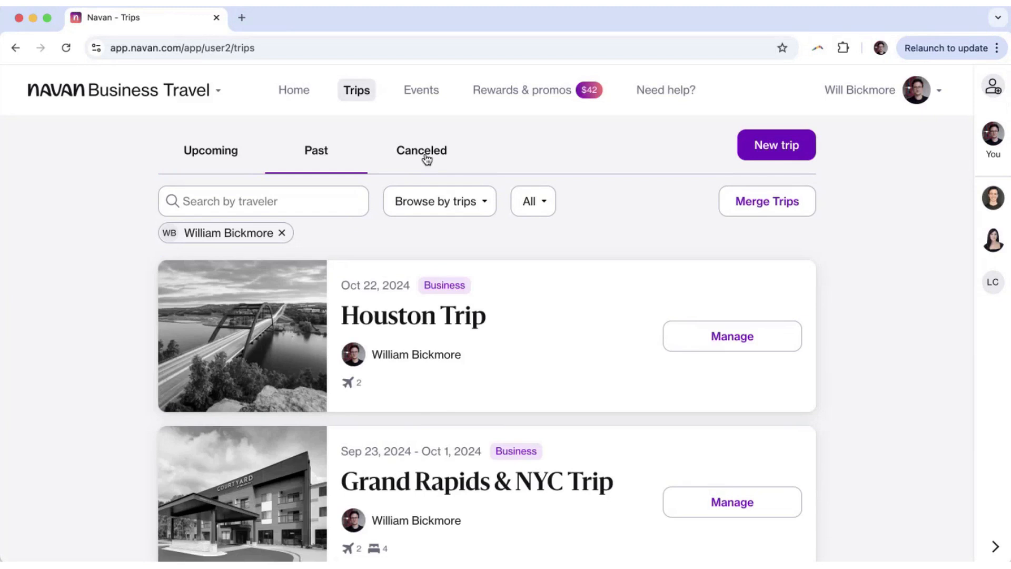
{"action": "left_click", "coordinate": [209, 156]}
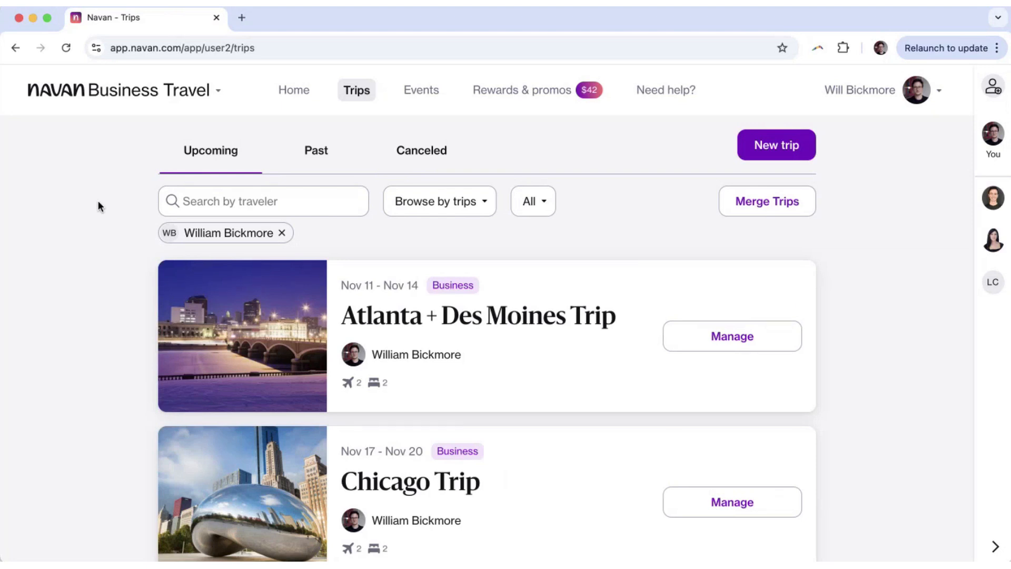
{"action": "scroll", "coordinate": [97, 202], "scroll_direction": "down", "scroll_amount": 3}
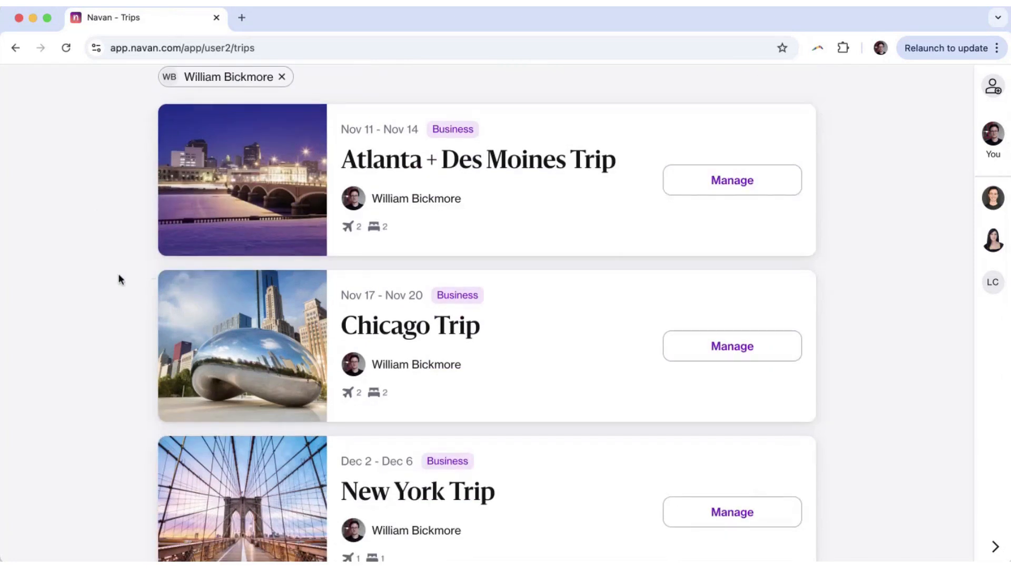
{"action": "left_click", "coordinate": [417, 174]}
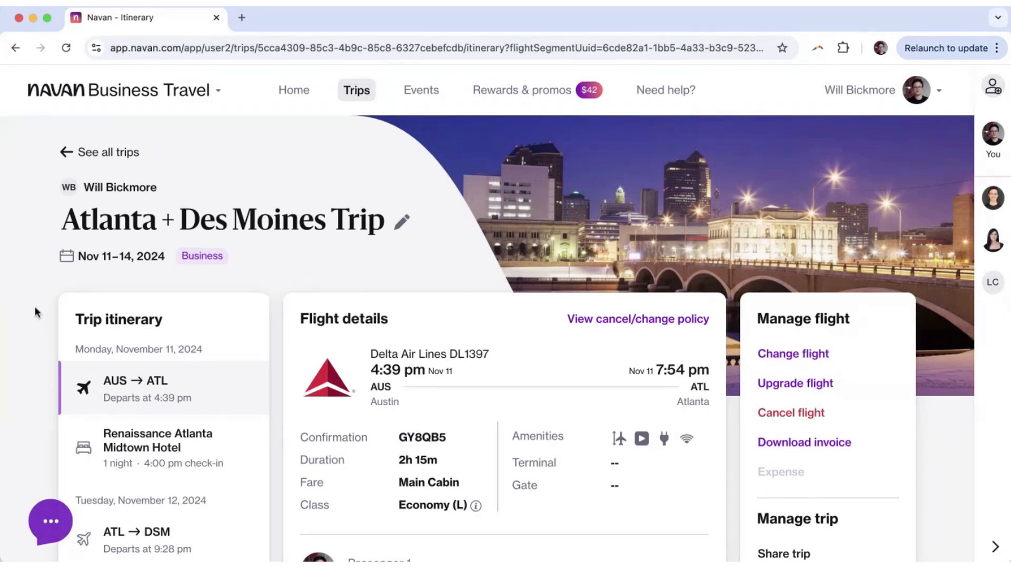
{"action": "scroll", "coordinate": [35, 312], "scroll_direction": "down", "scroll_amount": 4}
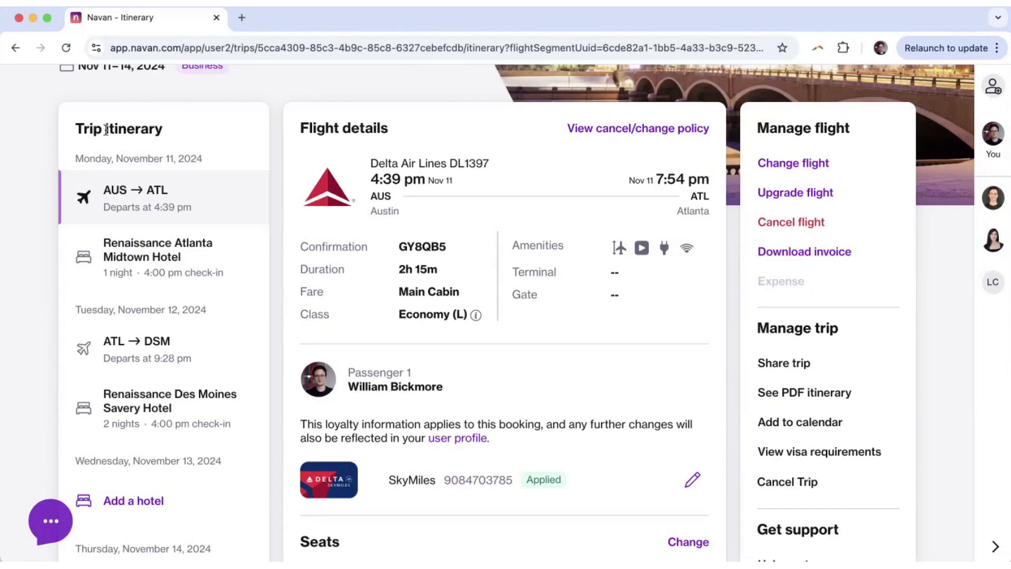
{"action": "left_click_drag", "start_coordinate": [81, 129], "coordinate": [172, 128]}
{"action": "scroll", "coordinate": [154, 234], "scroll_direction": "down", "scroll_amount": 1}
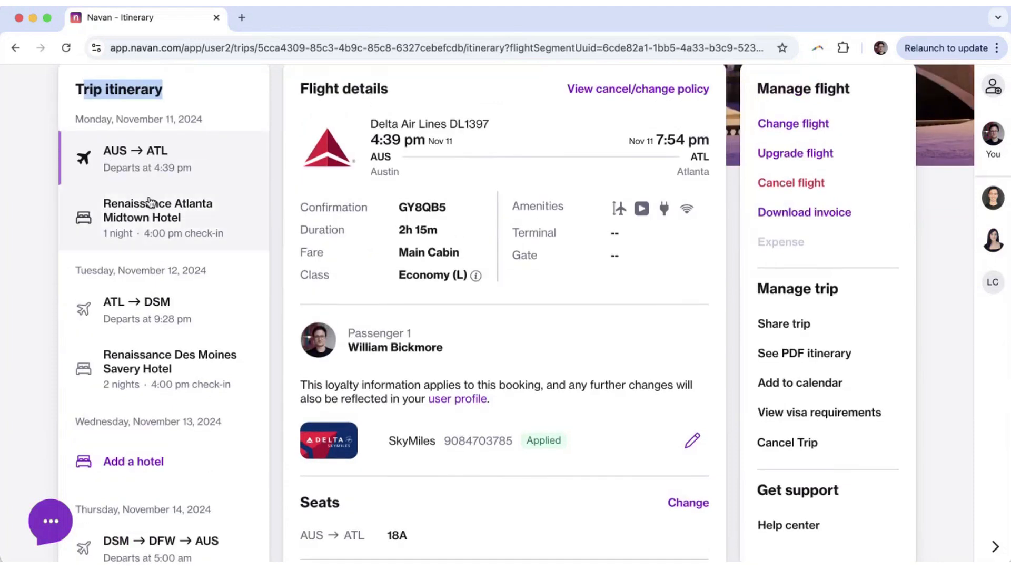
{"action": "left_click", "coordinate": [181, 235]}
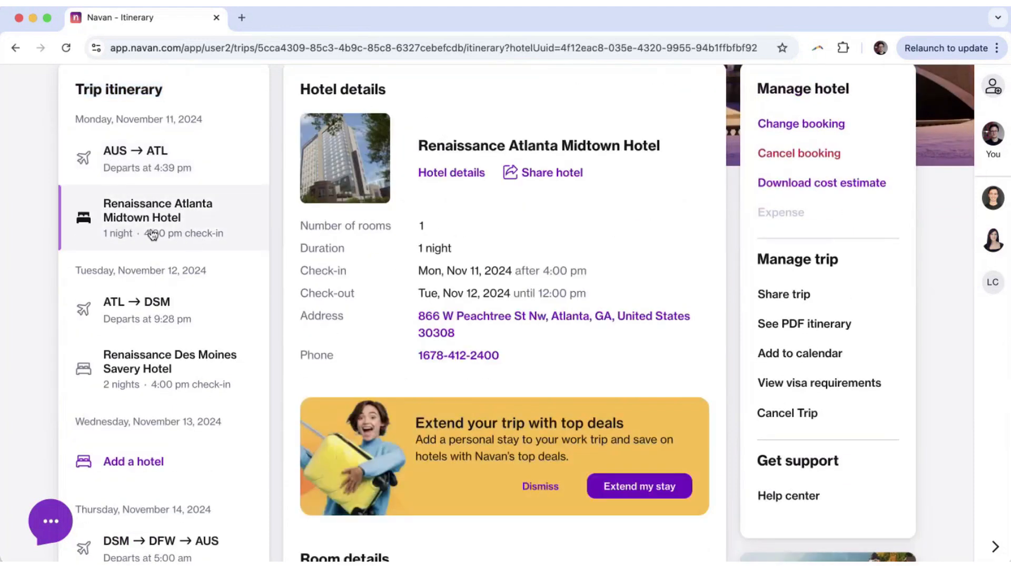
{"action": "scroll", "coordinate": [150, 234], "scroll_direction": "down", "scroll_amount": 2}
{"action": "scroll", "coordinate": [118, 289], "scroll_direction": "up", "scroll_amount": 1}
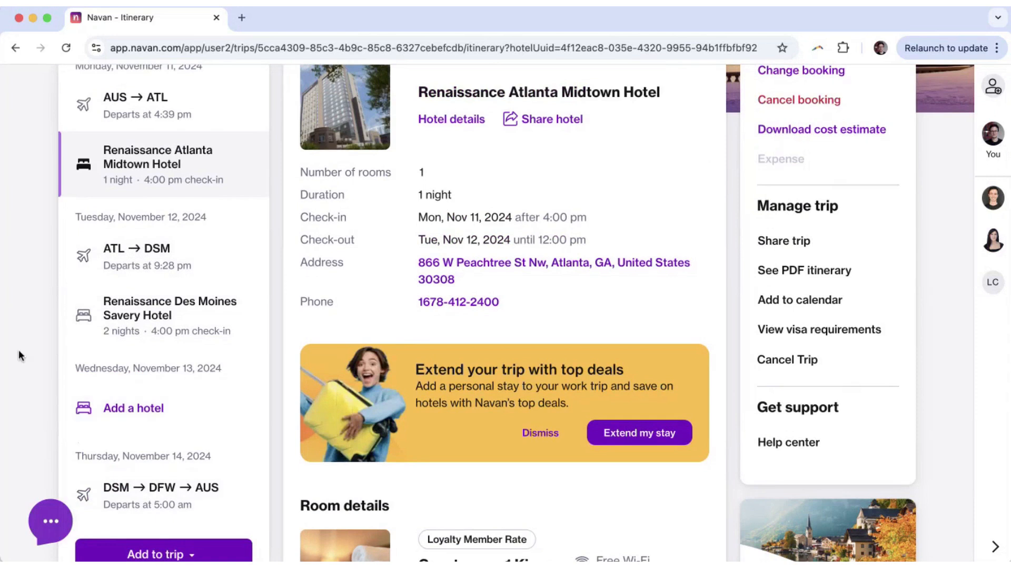
{"action": "scroll", "coordinate": [29, 313], "scroll_direction": "up", "scroll_amount": 2}
{"action": "scroll", "coordinate": [29, 312], "scroll_direction": "up", "scroll_amount": 2}
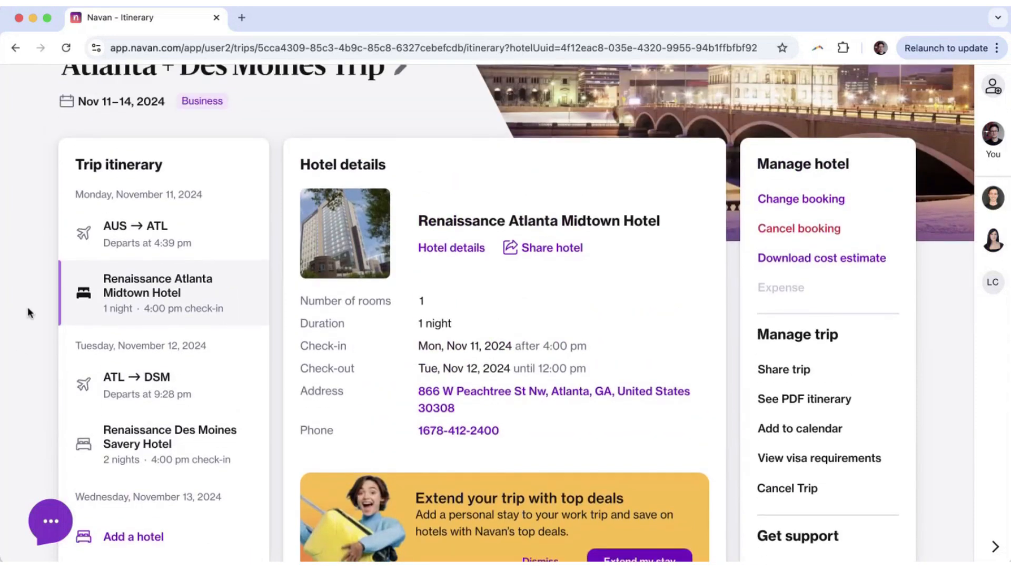
{"action": "left_click", "coordinate": [158, 231]}
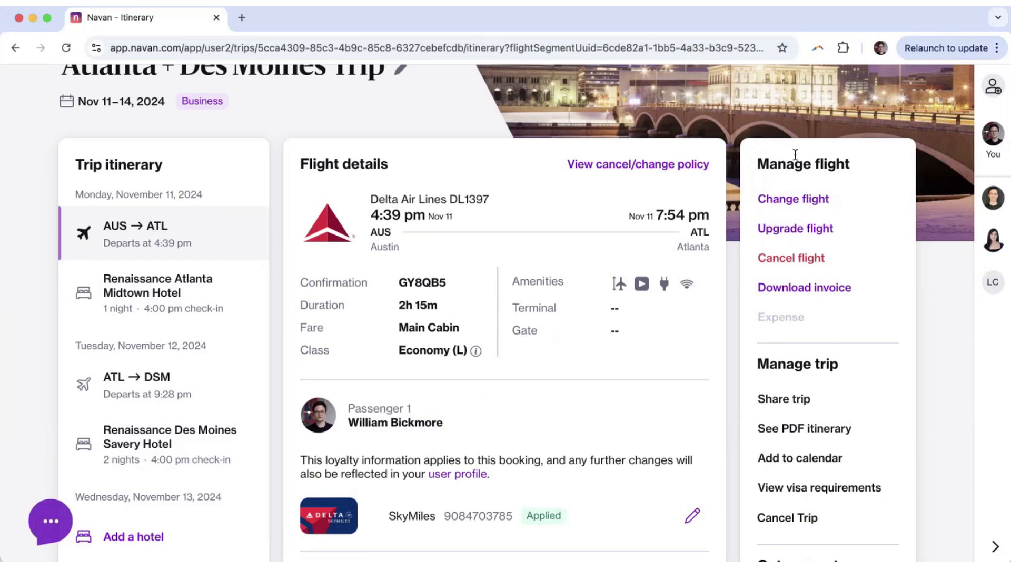
{"action": "left_click_drag", "start_coordinate": [759, 158], "coordinate": [864, 164]}
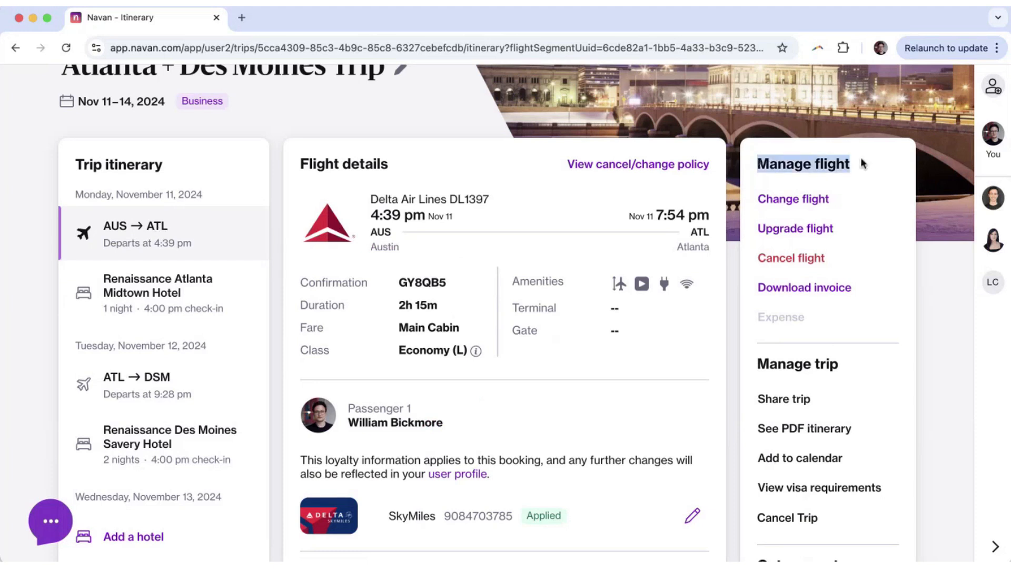
{"action": "left_click", "coordinate": [830, 162]}
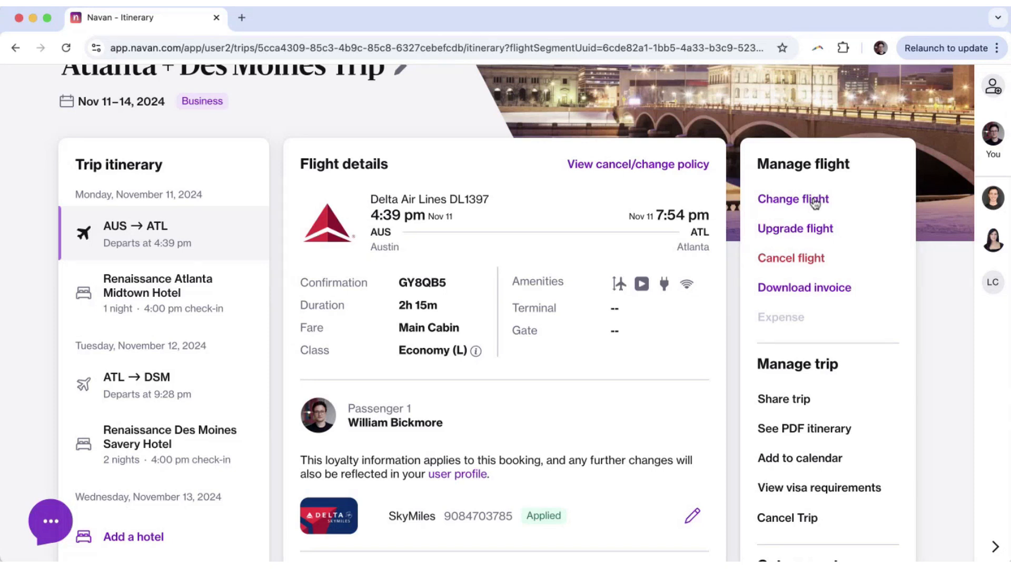
{"action": "scroll", "coordinate": [815, 202], "scroll_direction": "down", "scroll_amount": 5}
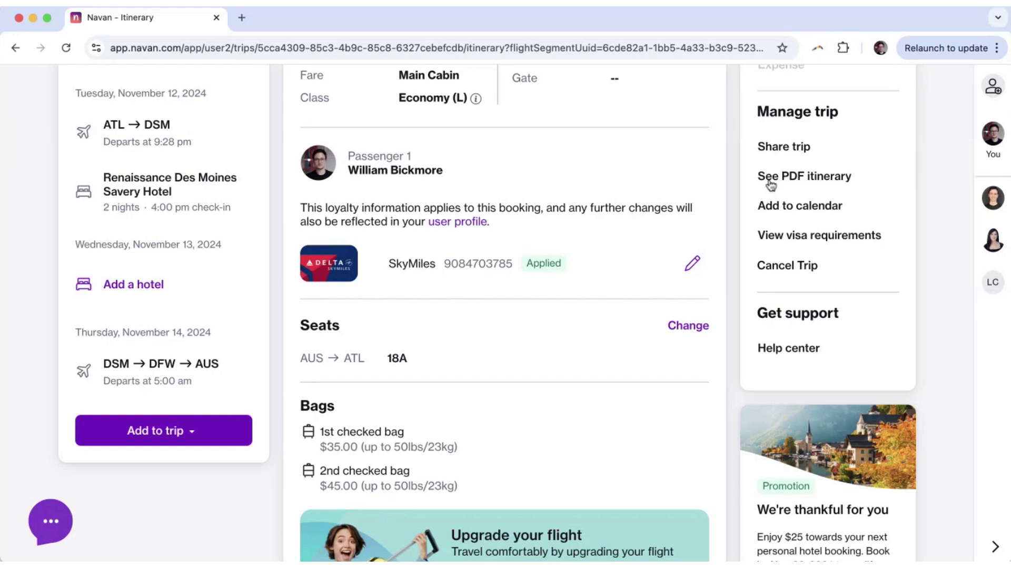
{"action": "scroll", "coordinate": [771, 184], "scroll_direction": "up", "scroll_amount": 6}
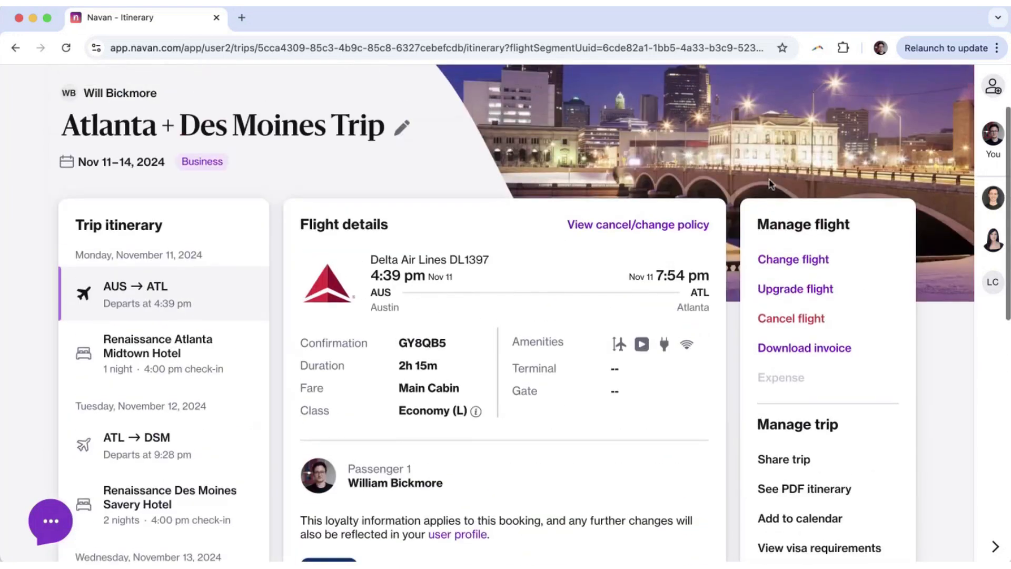
{"action": "left_click", "coordinate": [771, 262]}
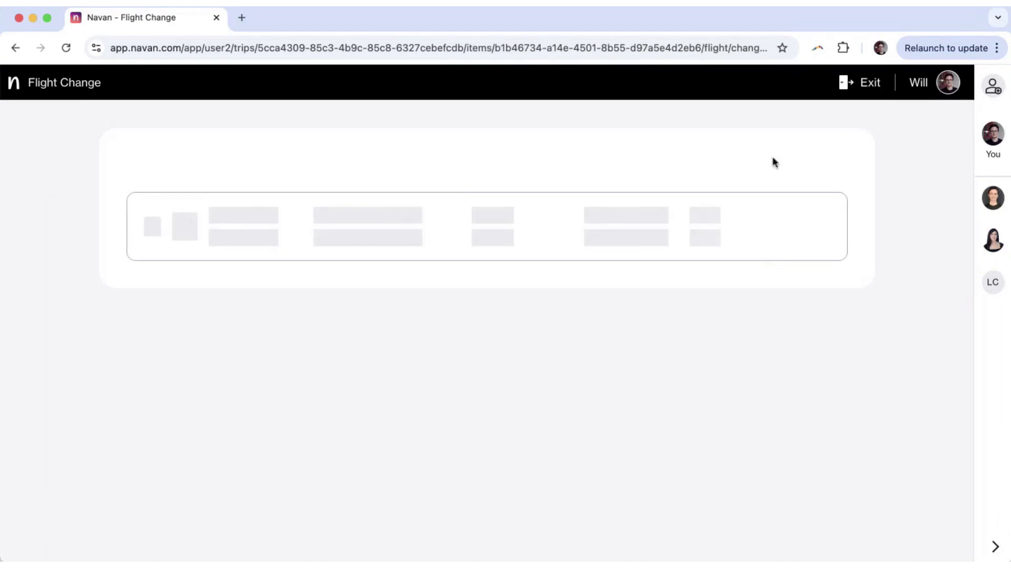
{"action": "left_click", "coordinate": [855, 89]}
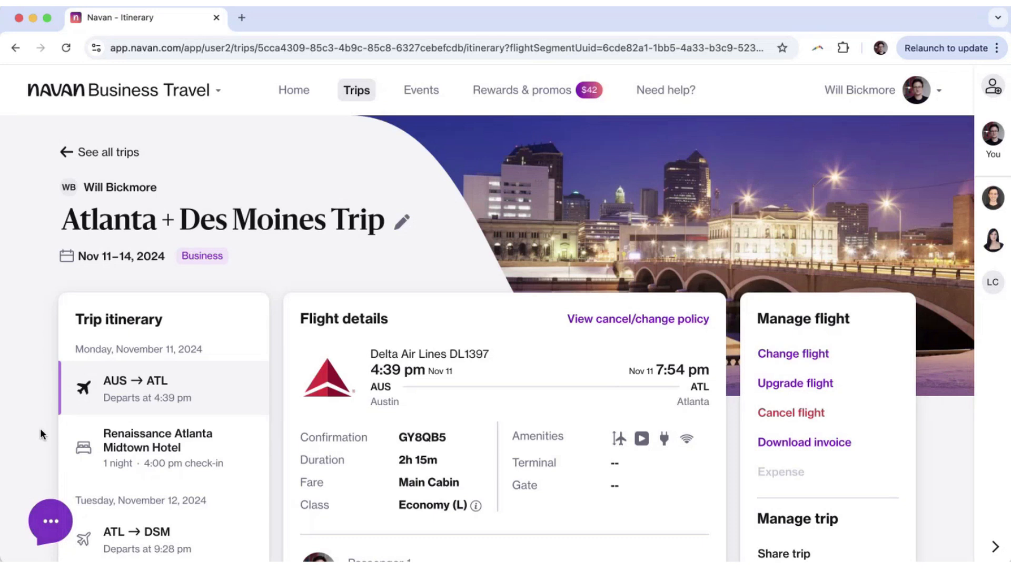
In Navan Support chat, review the flight change overview and choose Help with something else for an agent.
{"action": "left_click", "coordinate": [50, 522]}
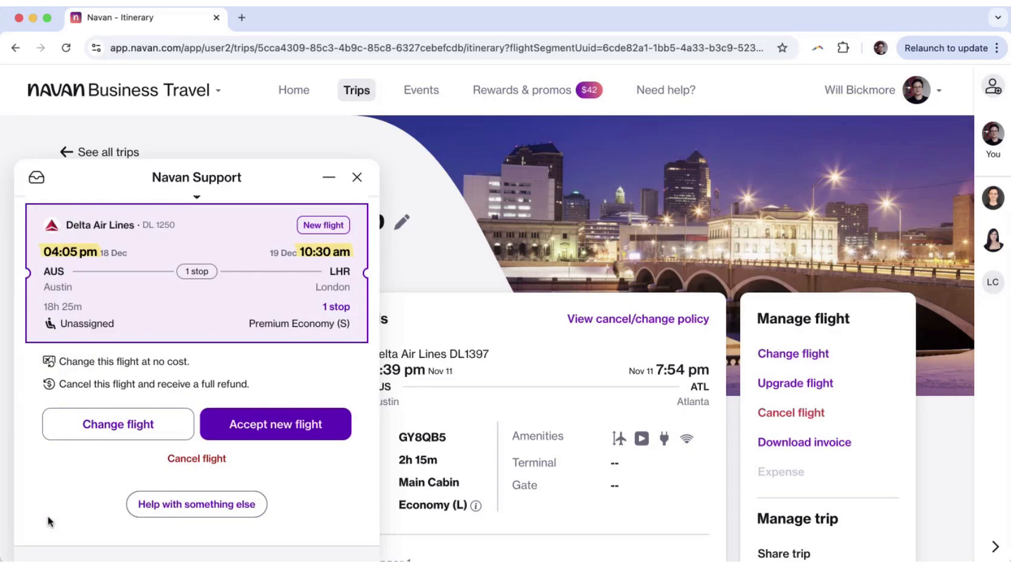
{"action": "scroll", "coordinate": [47, 515], "scroll_direction": "up", "scroll_amount": 10}
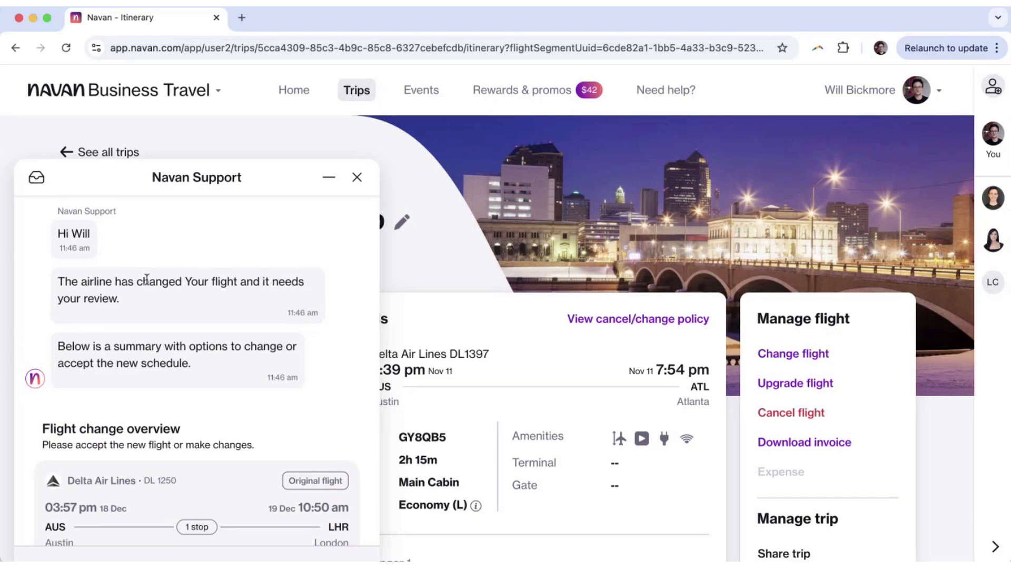
{"action": "scroll", "coordinate": [146, 278], "scroll_direction": "down", "scroll_amount": 10}
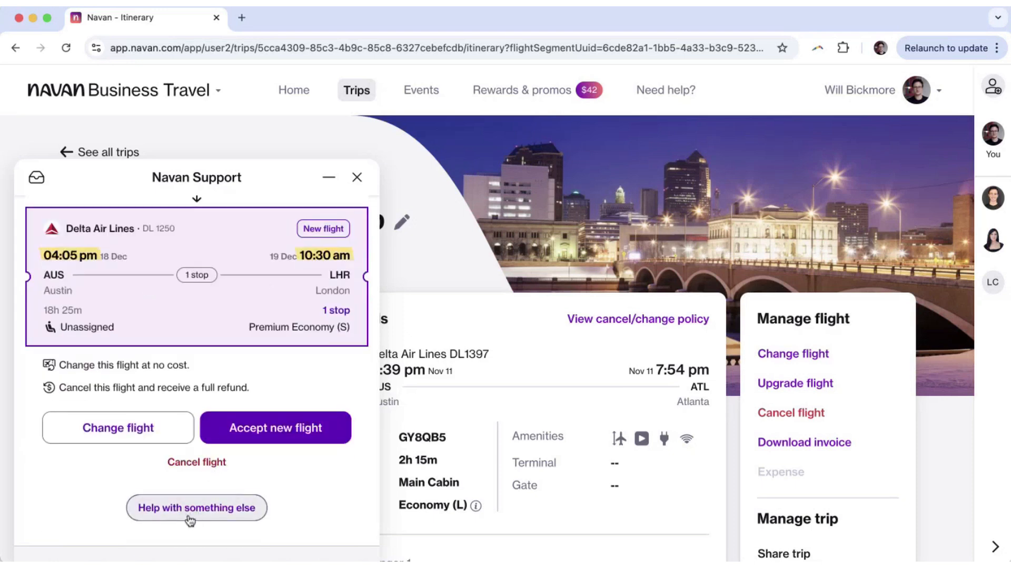
{"action": "scroll", "coordinate": [189, 519], "scroll_direction": "down", "scroll_amount": 1}
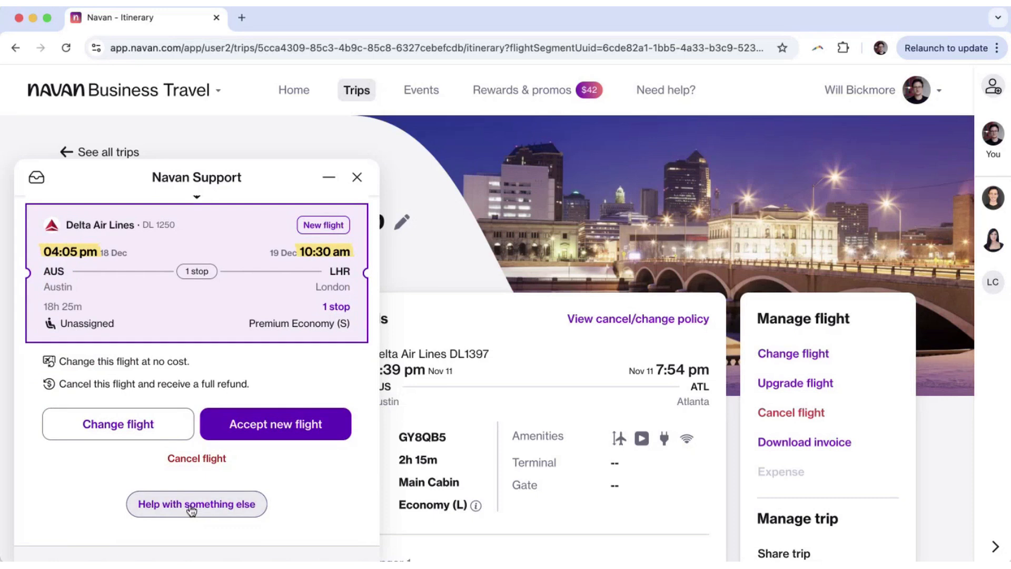
{"action": "left_click", "coordinate": [192, 507]}
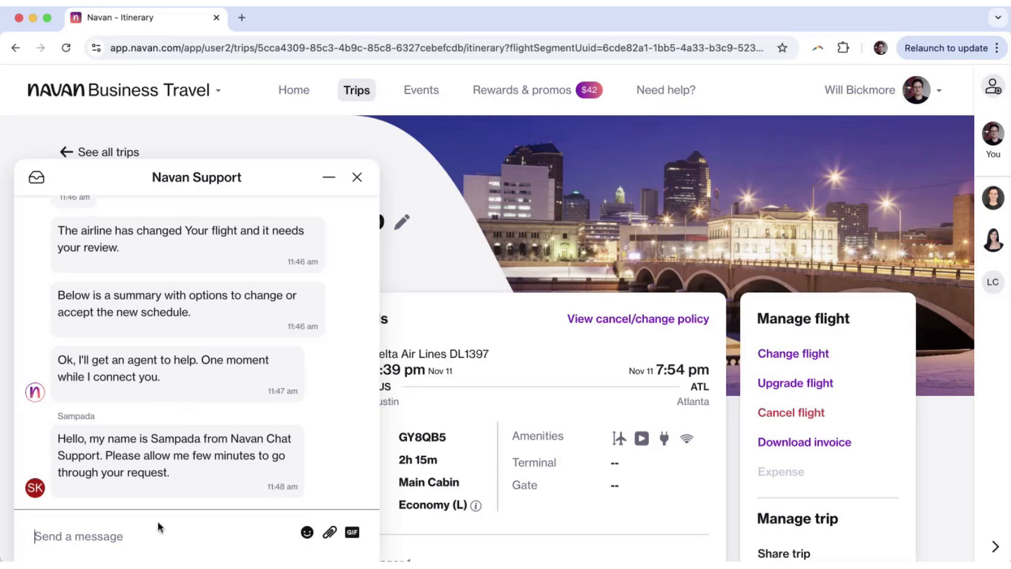
Reply 'Just on a training no need to help thanks' to the support agent.
{"action": "type", "text": "Ju"}
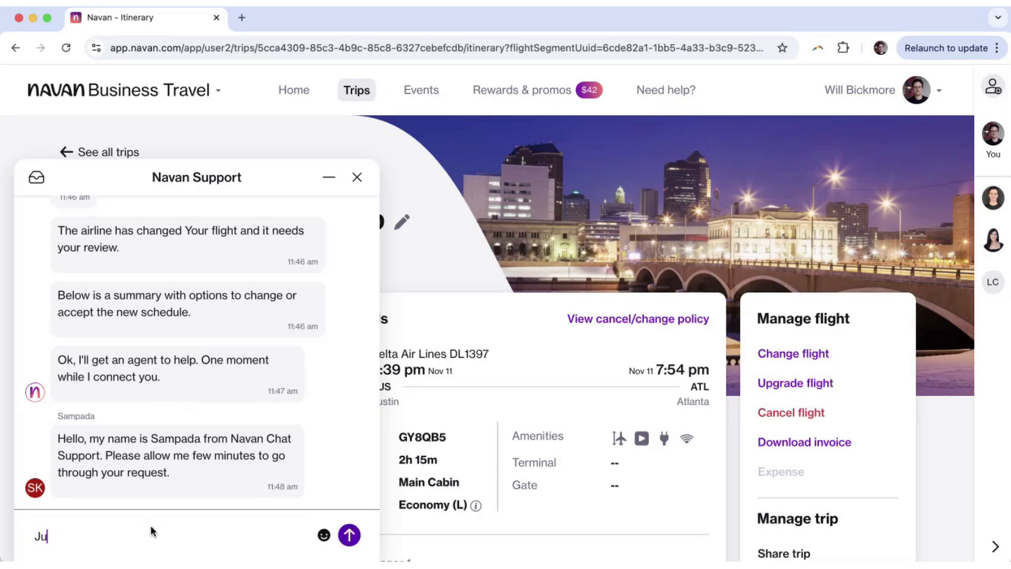
{"action": "type", "text": "st on a training "}
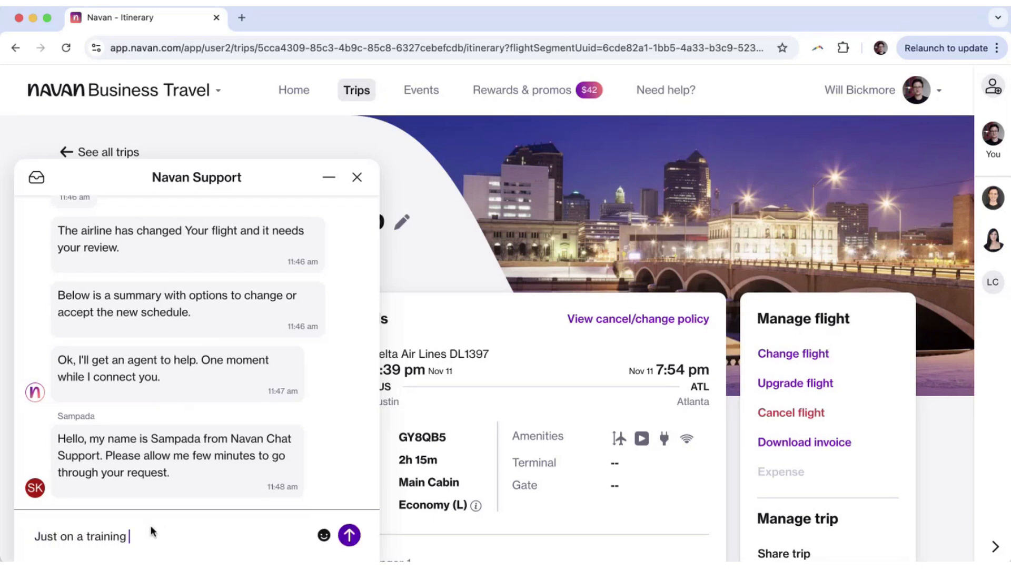
{"action": "type", "text": "no need to help thanks"}
{"action": "key", "text": "Return"}
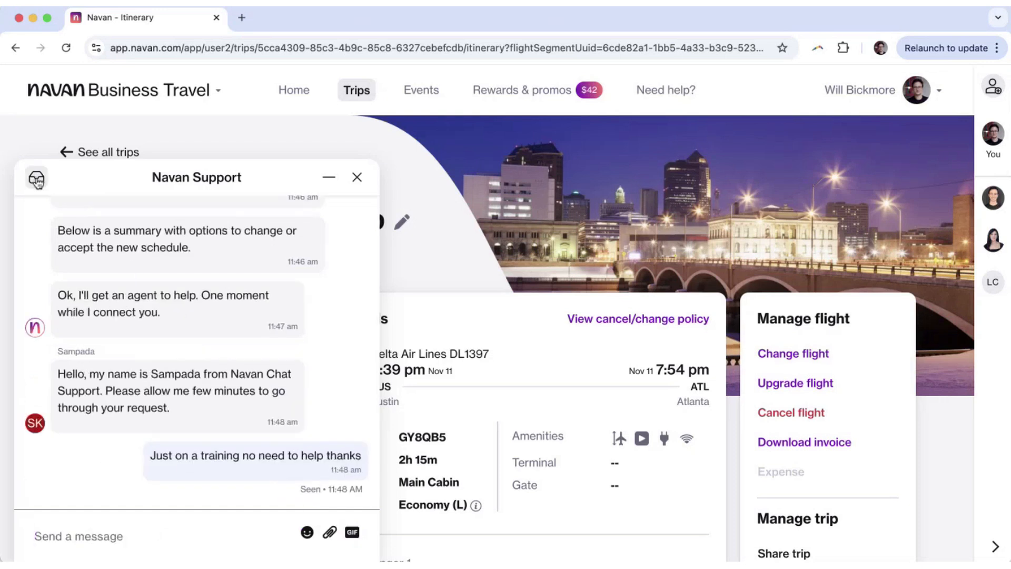
{"action": "left_click", "coordinate": [36, 179]}
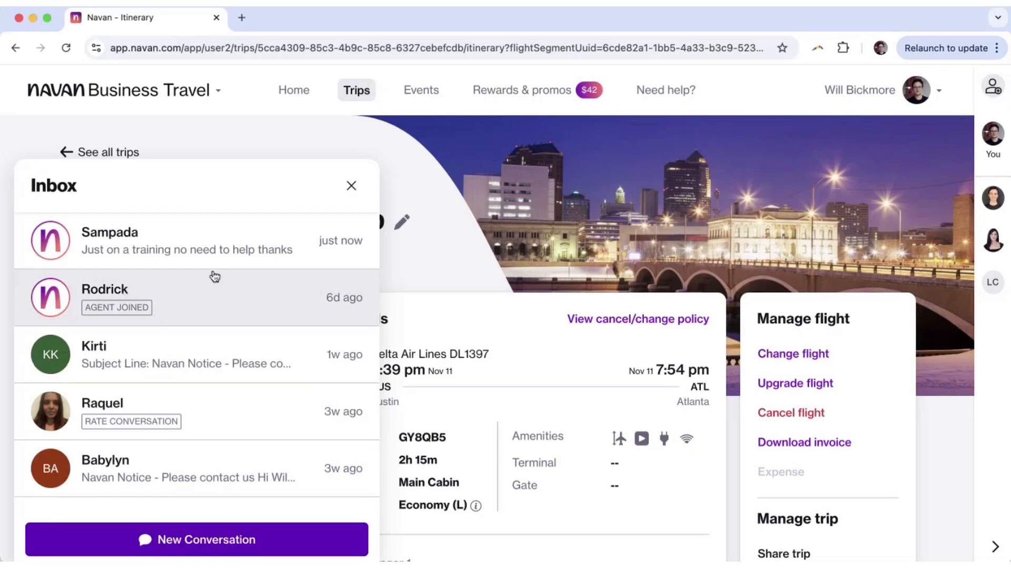
Look through the support conversations, then close the Inbox to reveal the trip itinerary again.
{"action": "scroll", "coordinate": [215, 276], "scroll_direction": "down", "scroll_amount": 3}
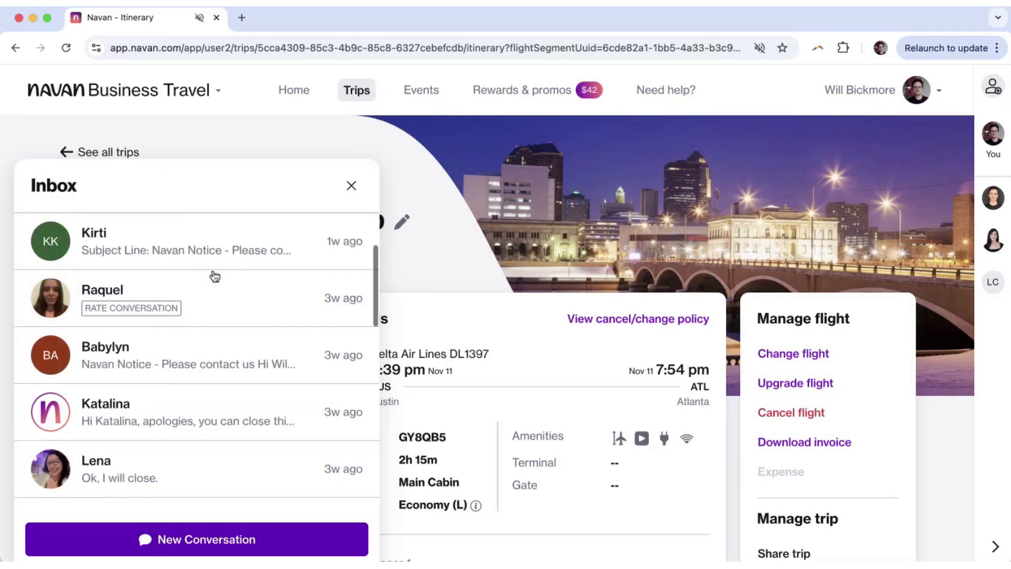
{"action": "scroll", "coordinate": [181, 339], "scroll_direction": "down", "scroll_amount": 3}
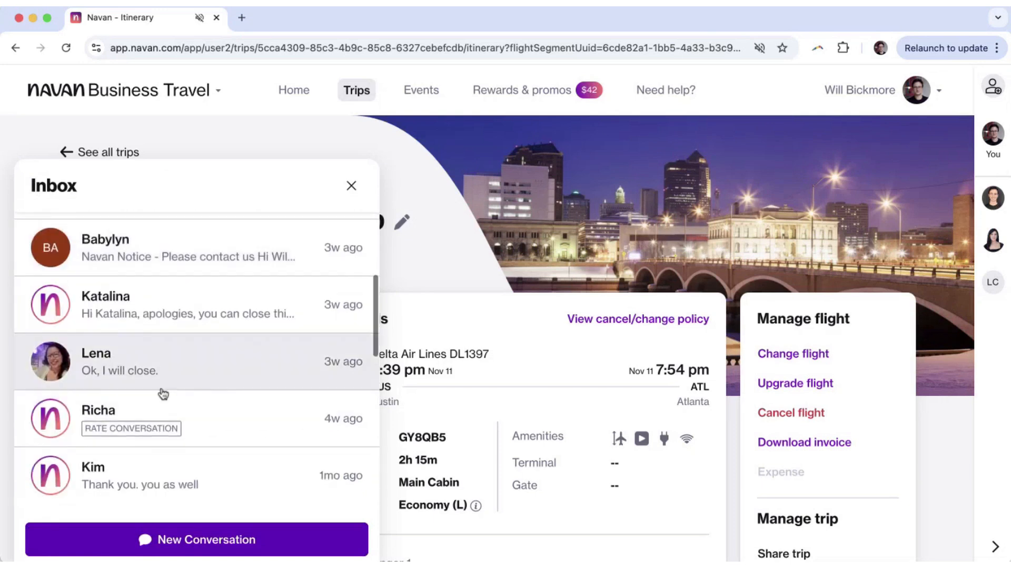
{"action": "scroll", "coordinate": [163, 393], "scroll_direction": "up", "scroll_amount": 2}
{"action": "scroll", "coordinate": [163, 393], "scroll_direction": "up", "scroll_amount": 1}
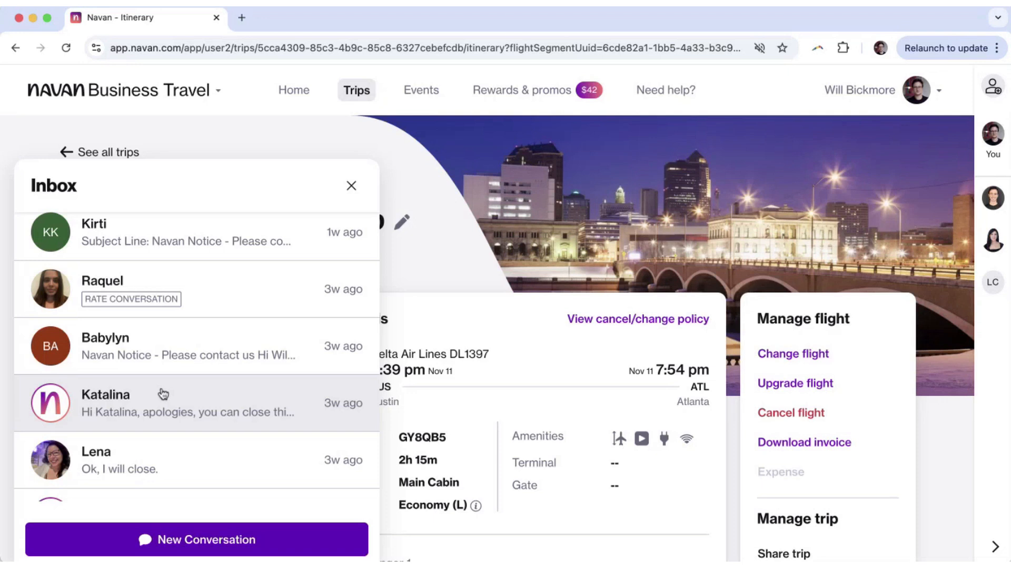
{"action": "left_click", "coordinate": [351, 186]}
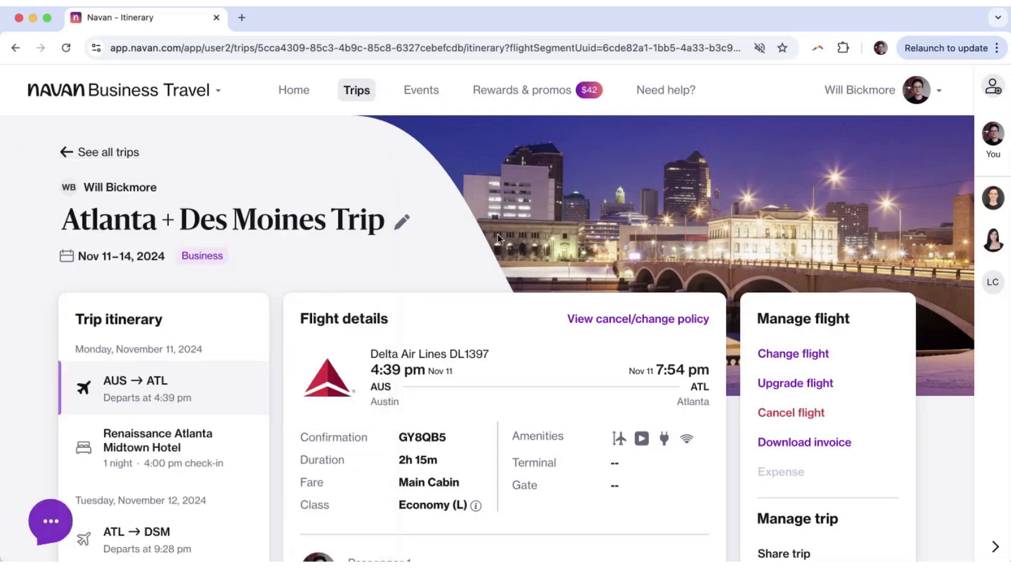